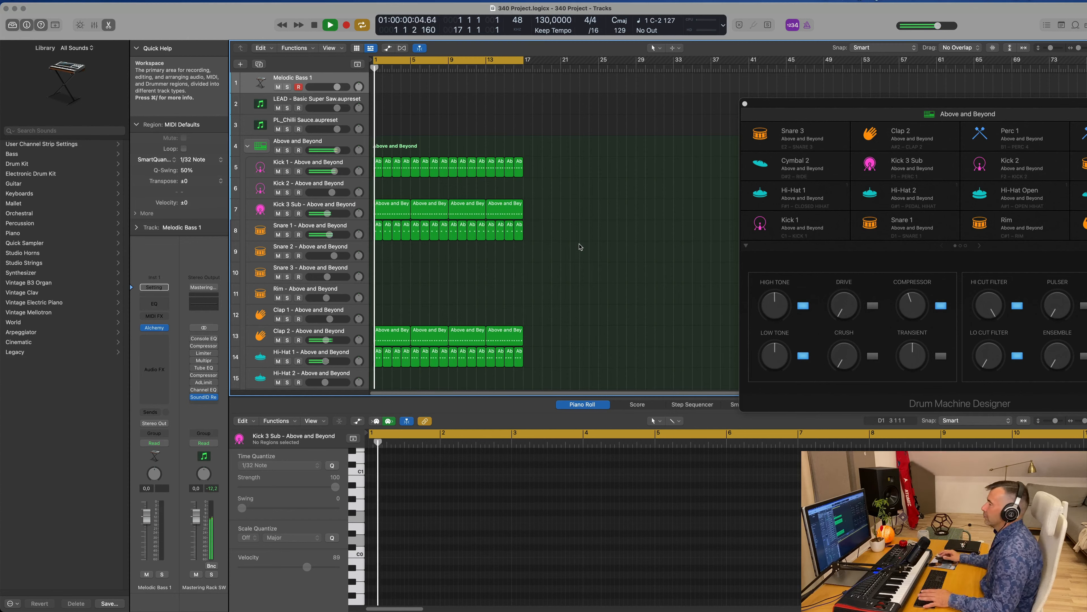
click(287, 171)
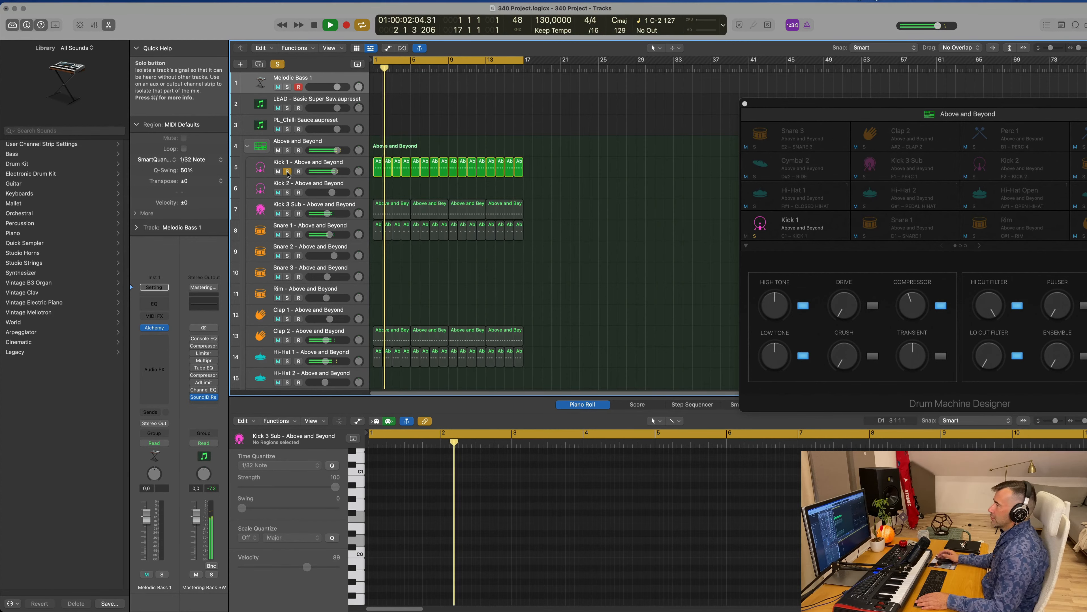
click(287, 171)
key(space)
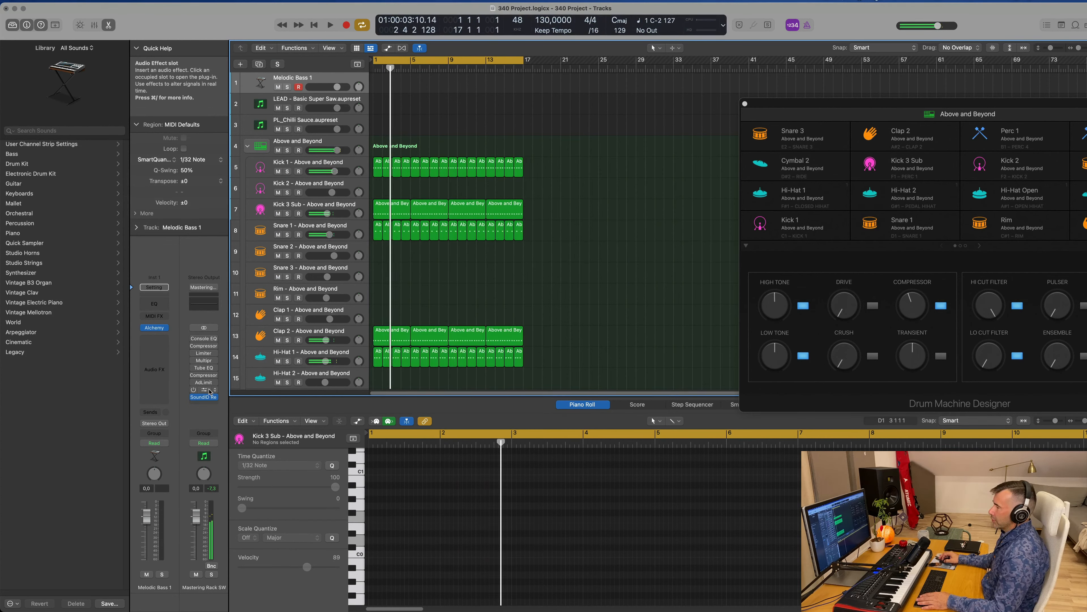
Switch the Mastering Rack's SoundID Reference plug-in to the Audio-Technica ATH-M70X headphone preset and close its window
click(205, 397)
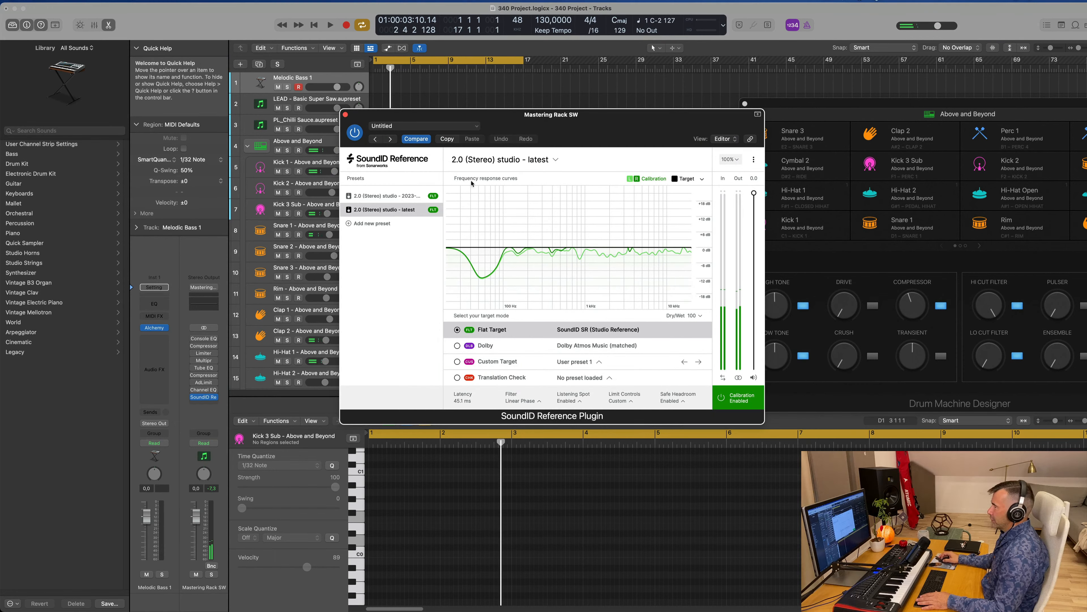
click(547, 164)
click(550, 247)
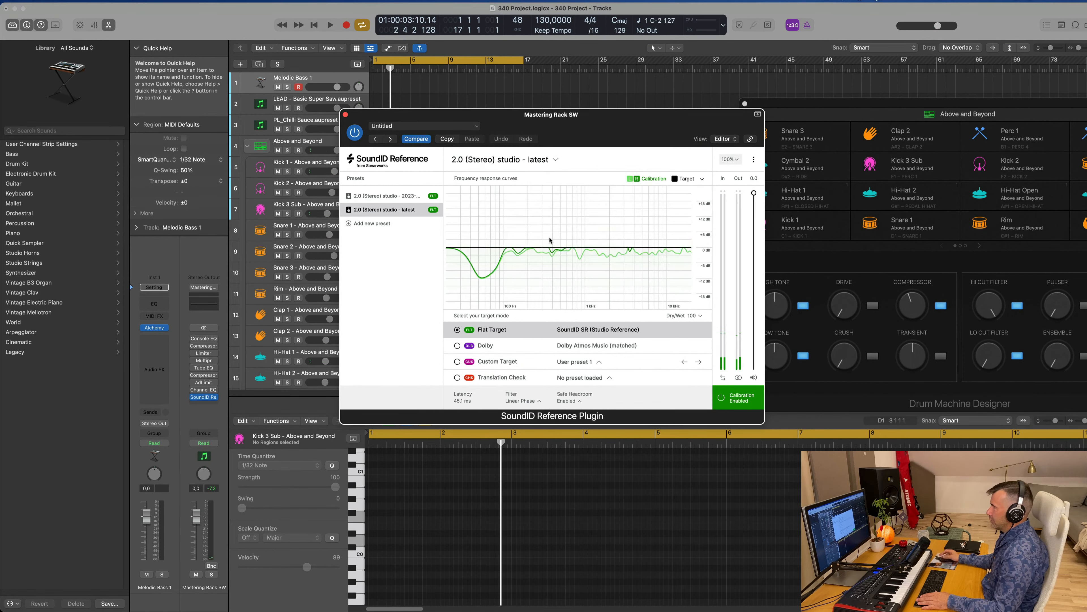
drag(626, 131, 624, 129)
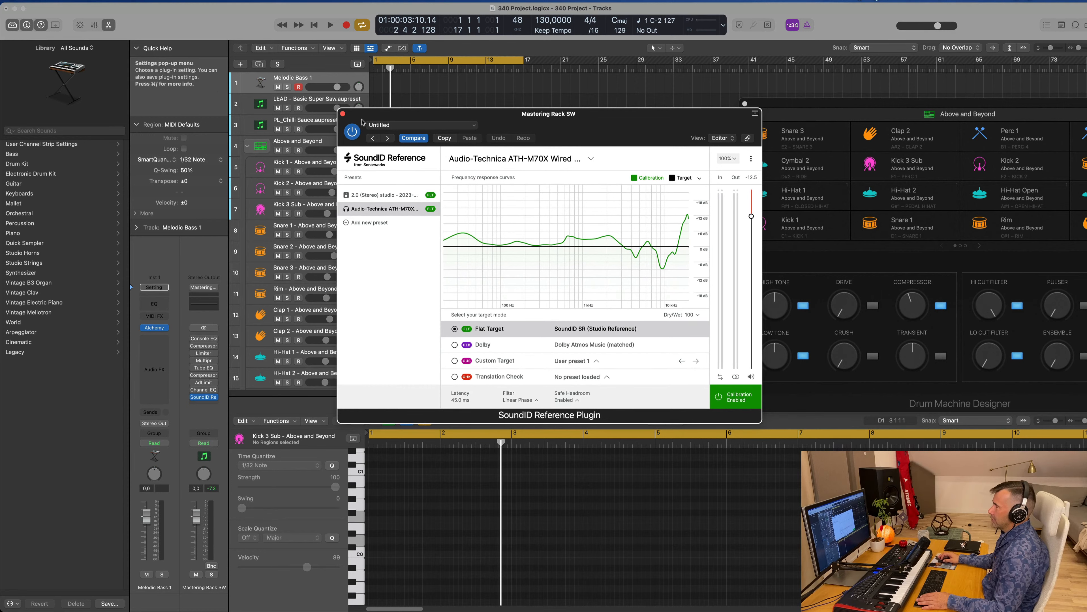
click(343, 114)
Restart playback from the beginning, solo the Kick 1 track to hear it alone, and select that track
key(space)
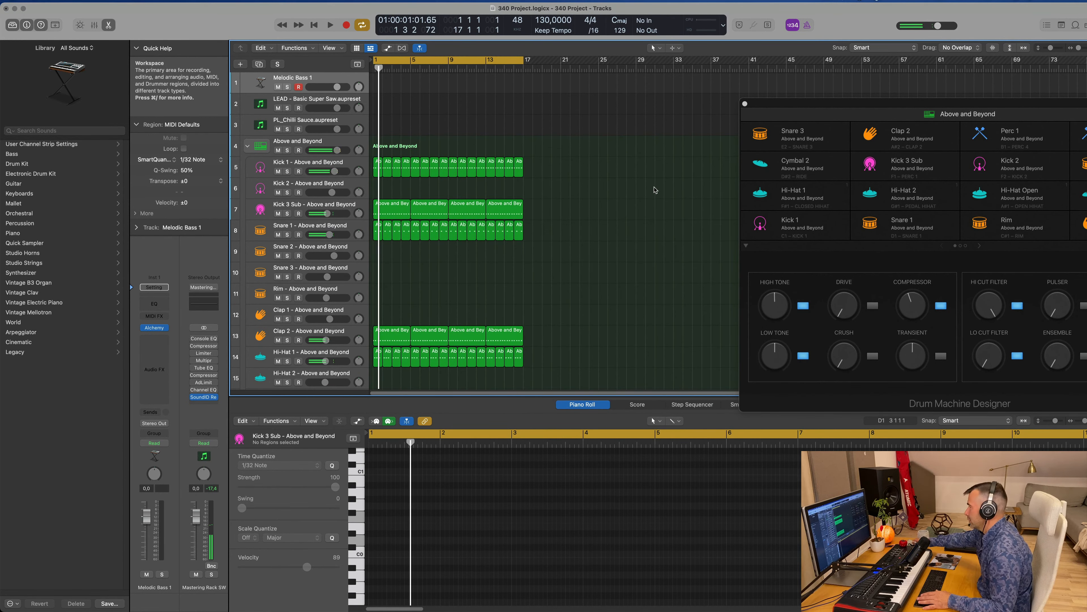
key(space)
key(space)
key(space)
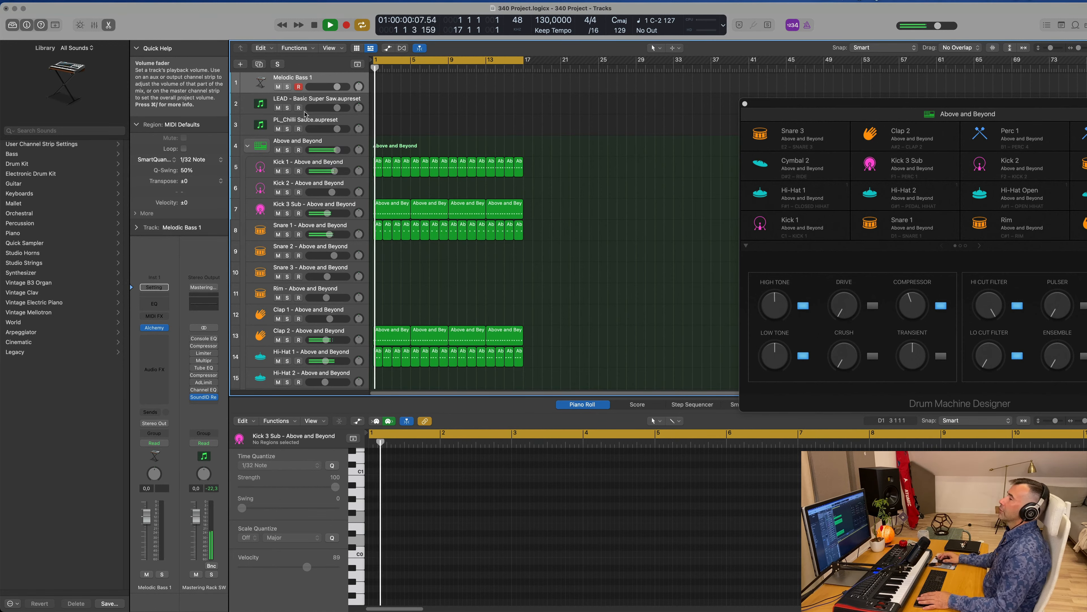
click(287, 171)
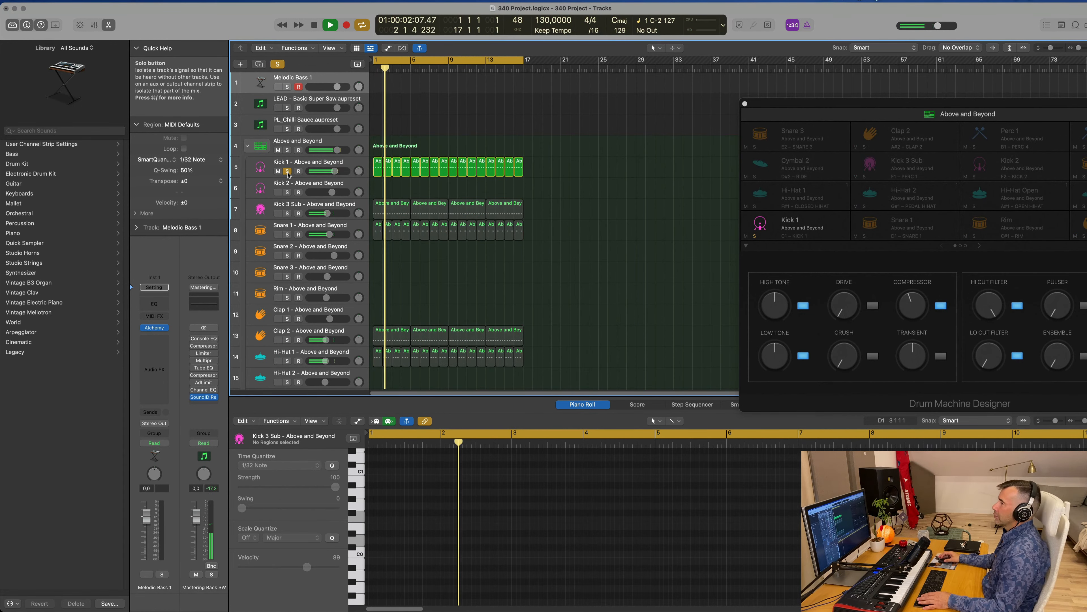
click(348, 169)
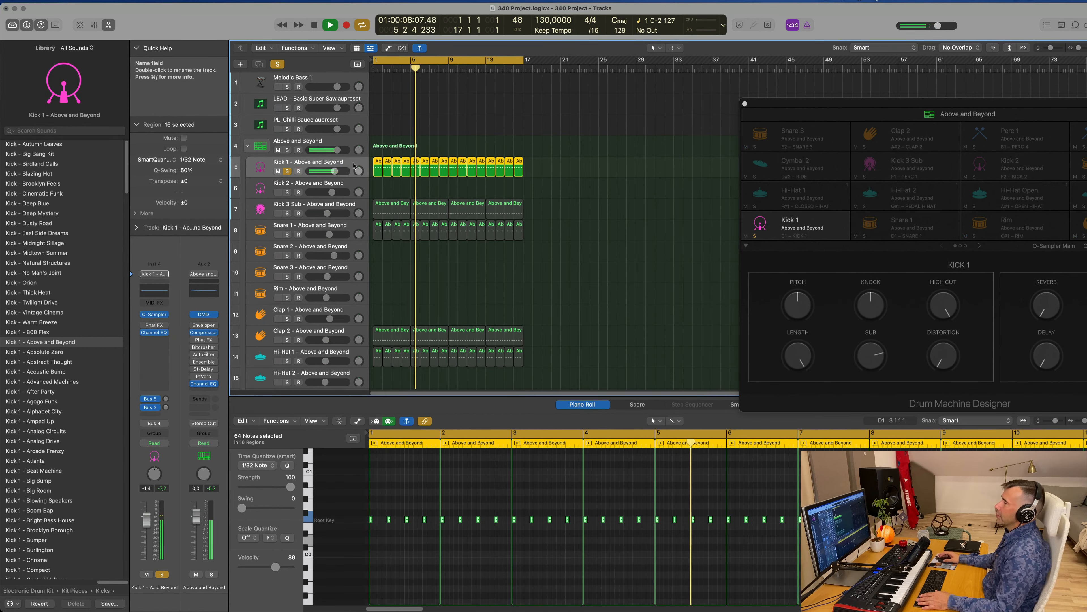
Add Kick 3 Sub, Snare 1, Clap 2 and Hi-Hat 1 to the soloed tracks one after another to audition the drum layers
click(287, 213)
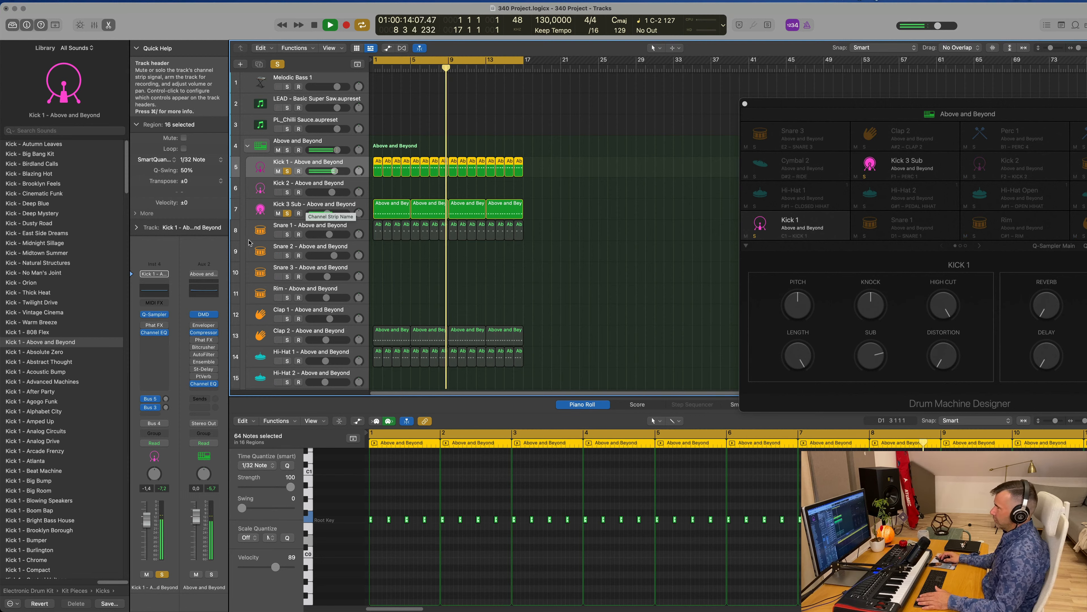
click(287, 235)
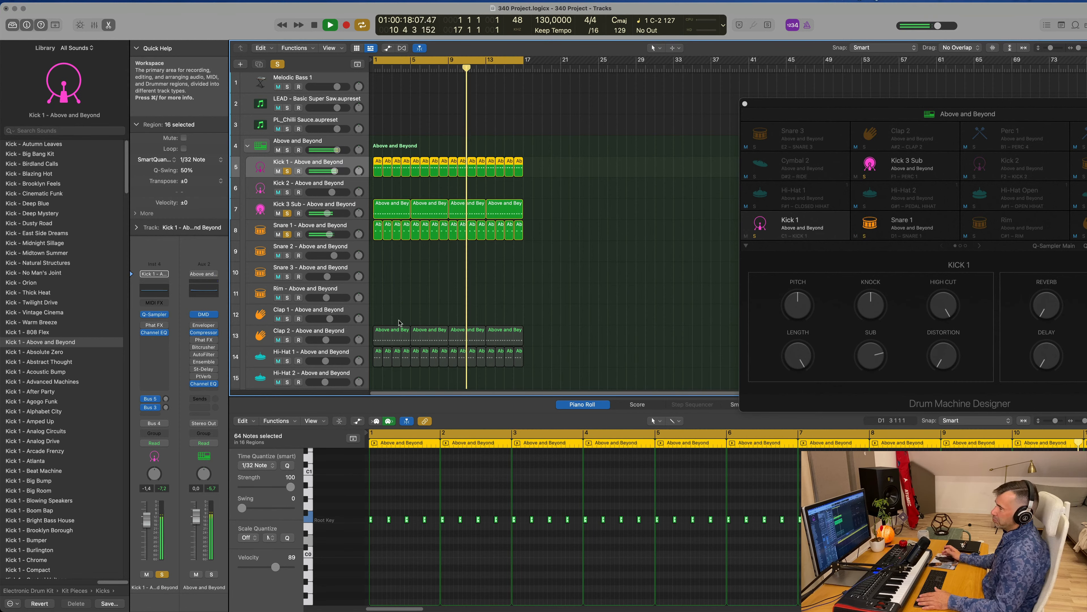
click(287, 339)
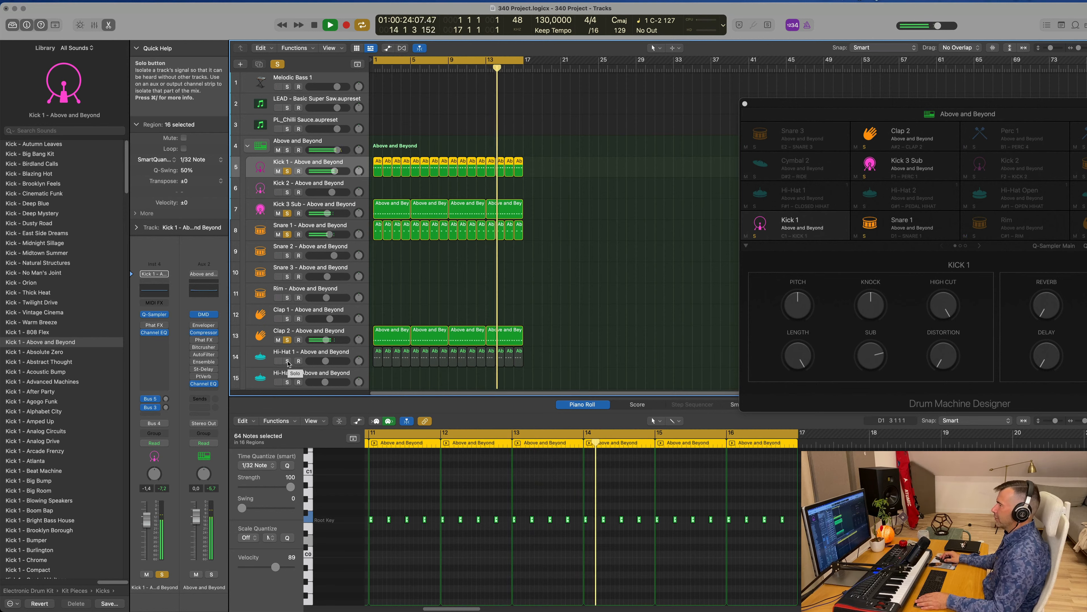
click(288, 361)
Clear all solos, then select the Melodic Bass 1 track and enlarge its track height
scroll(473, 284, down, 2)
scroll(474, 285, down, 5)
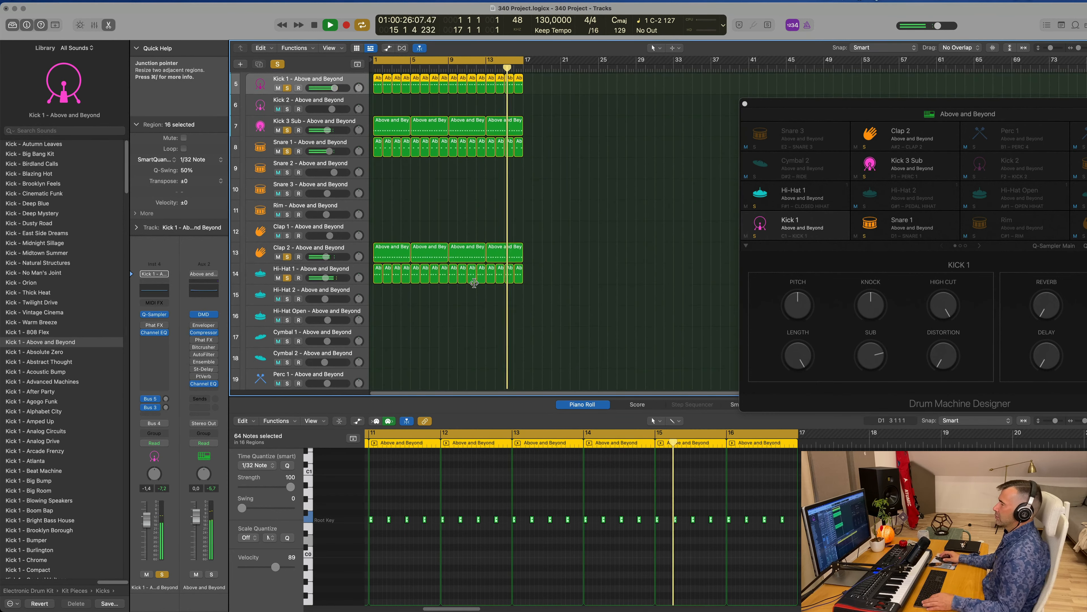
scroll(474, 284, down, 5)
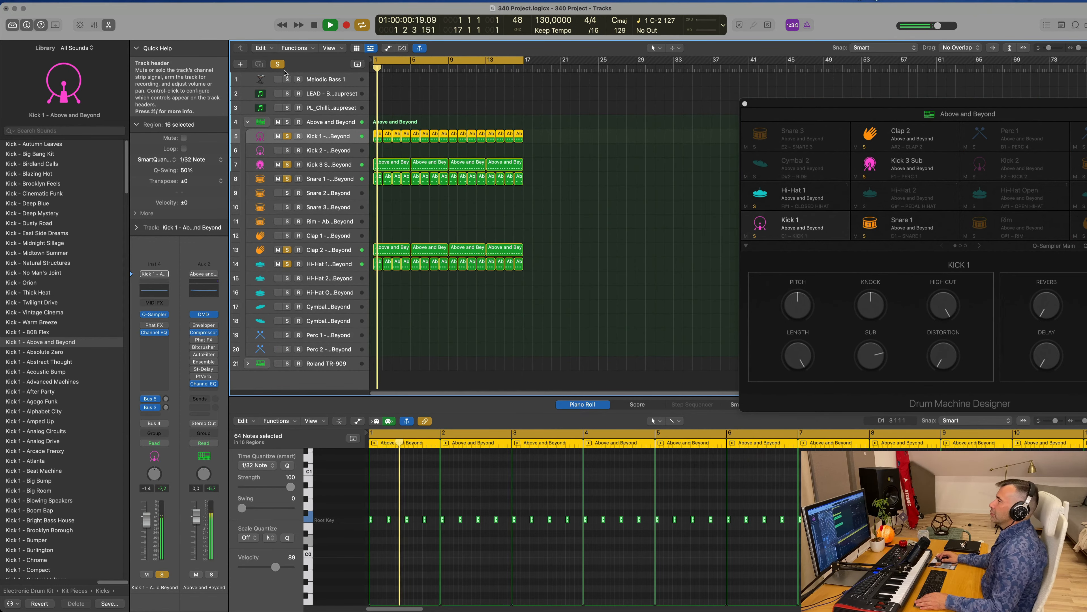
click(277, 64)
click(325, 81)
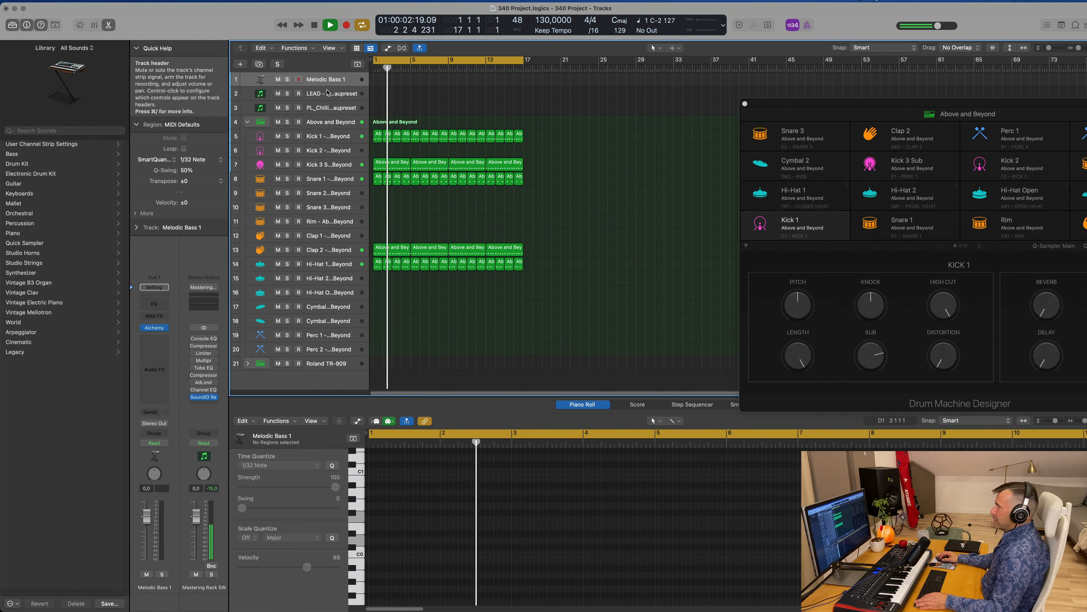
drag(331, 85, 331, 140)
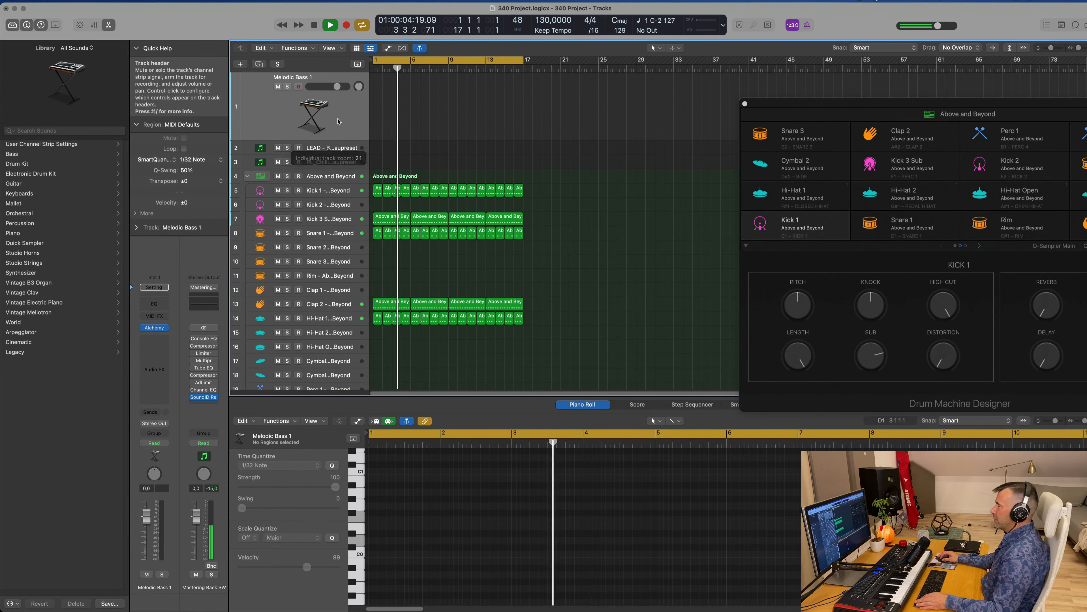
Open Alchemy on Melodic Bass 1, set its arpeggiator mode to Up, and move the plug-in window off the upper tracks
click(154, 328)
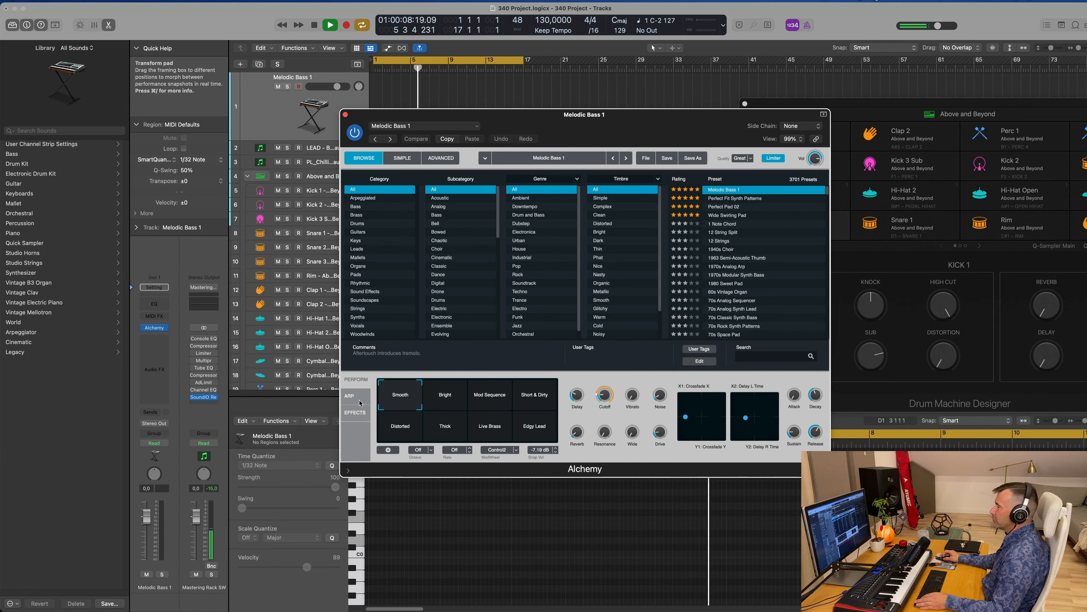
click(350, 395)
drag(392, 424, 390, 406)
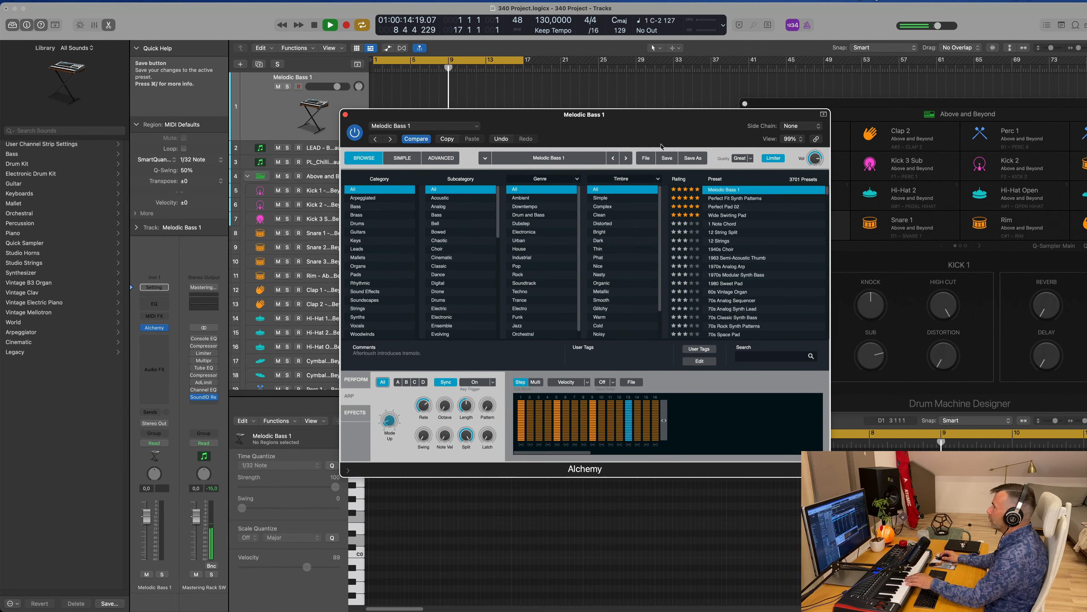
drag(661, 146, 594, 260)
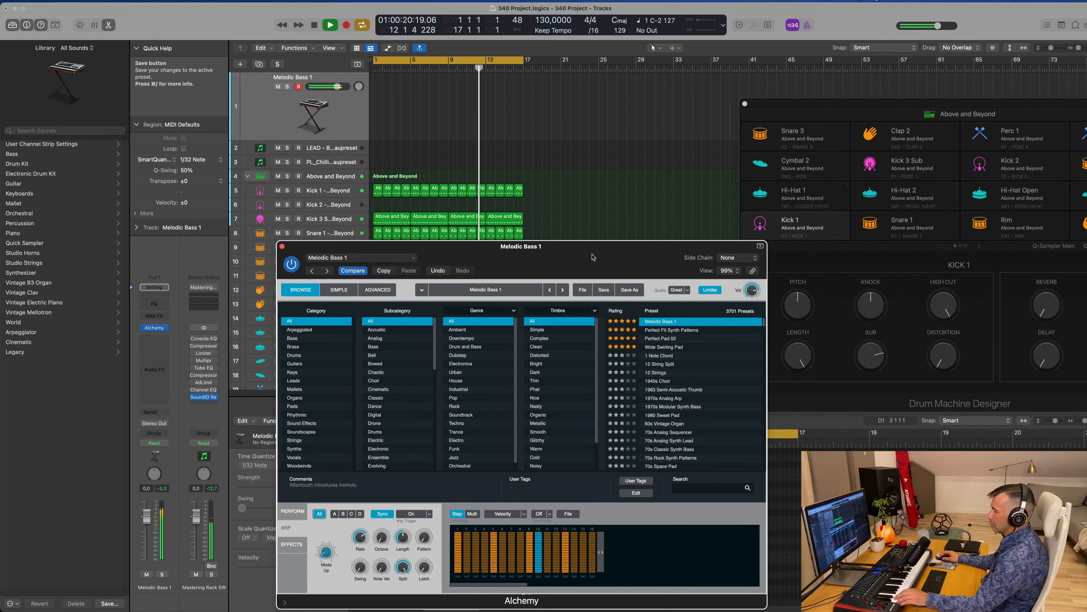
Lower the Melodic Bass 1 channel volume and insert a stereo Compressor after Alchemy
drag(146, 516, 148, 533)
click(160, 341)
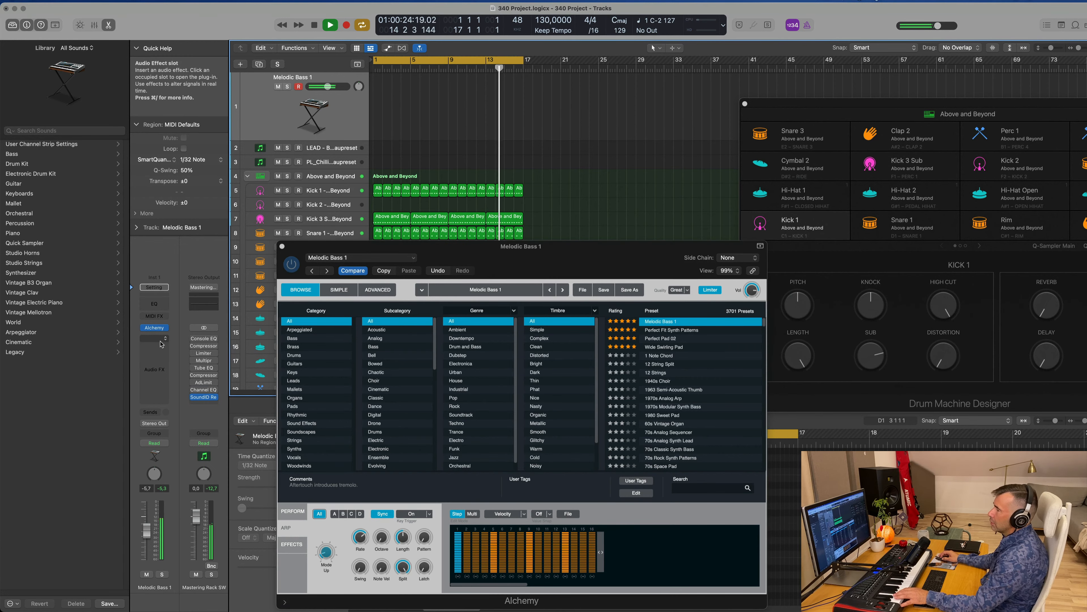
click(161, 342)
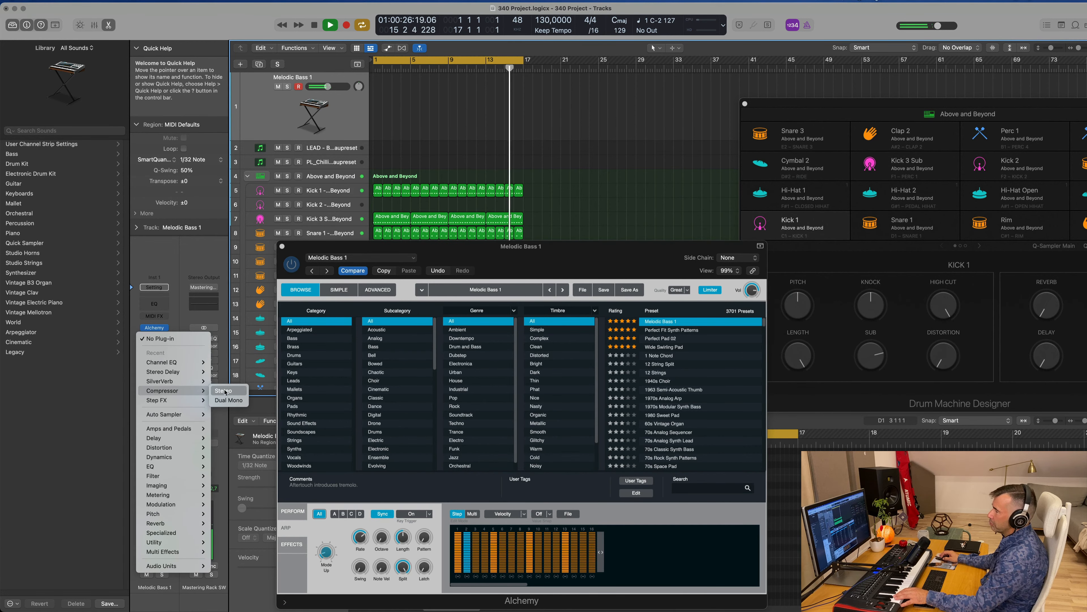
click(225, 390)
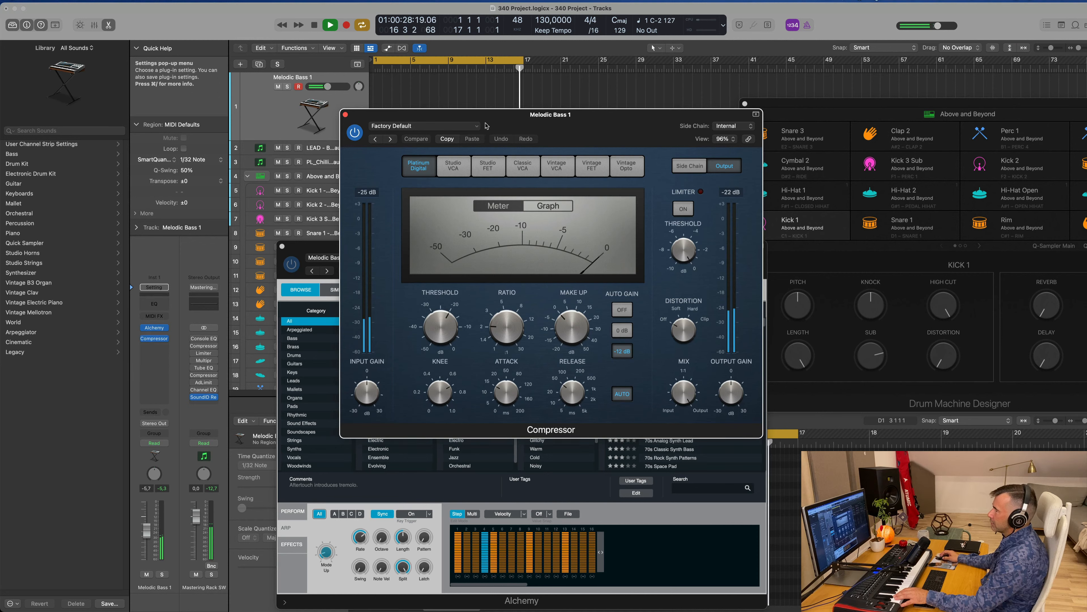
Set the bass compressor's side-chain source to the kick instrument channel Inst 4
click(734, 125)
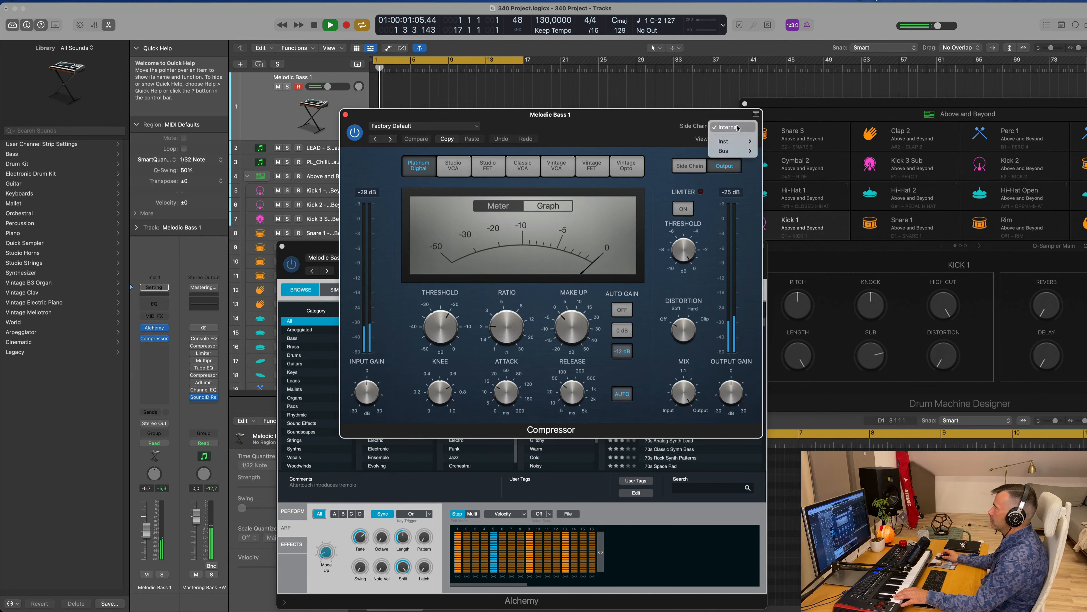
mouse_move(736, 147)
click(806, 160)
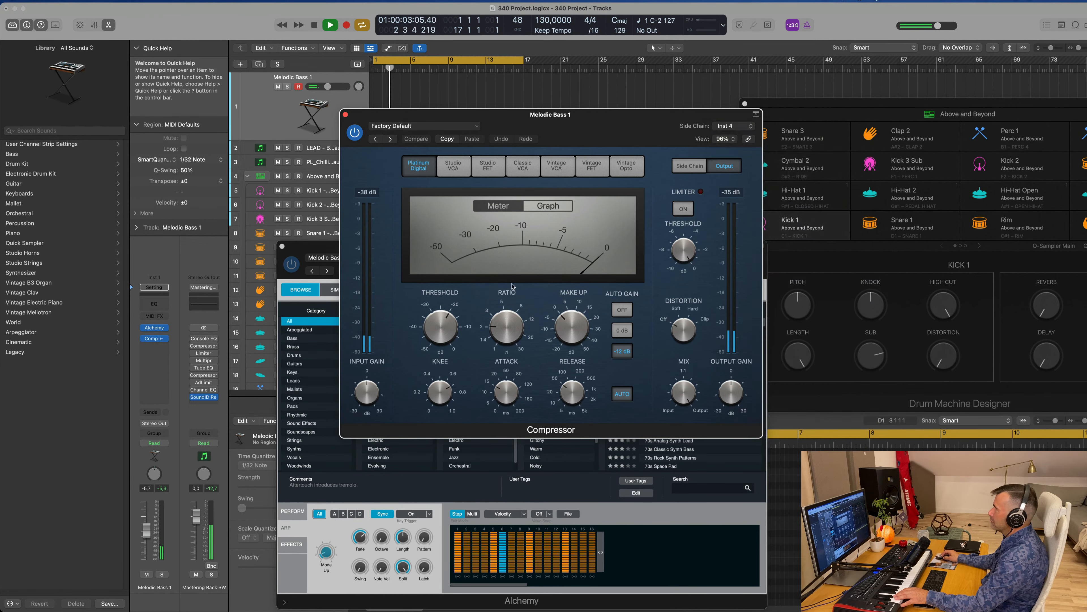
Set the compressor's attack to 15 ms, adjust its release, turn off automatic release, and close the compressor
drag(507, 392, 507, 413)
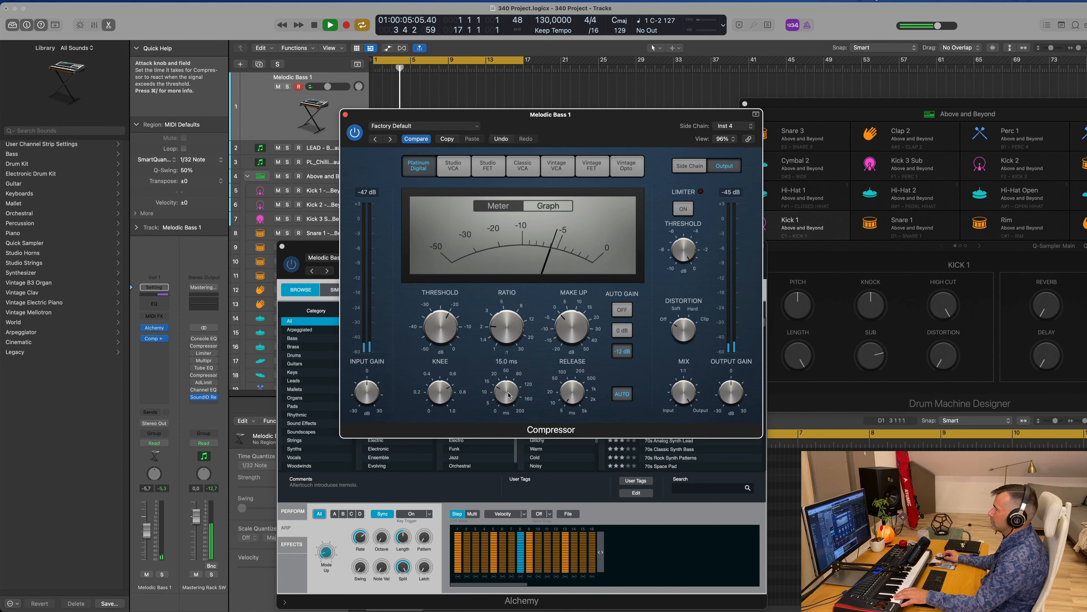
drag(572, 392, 572, 413)
click(619, 398)
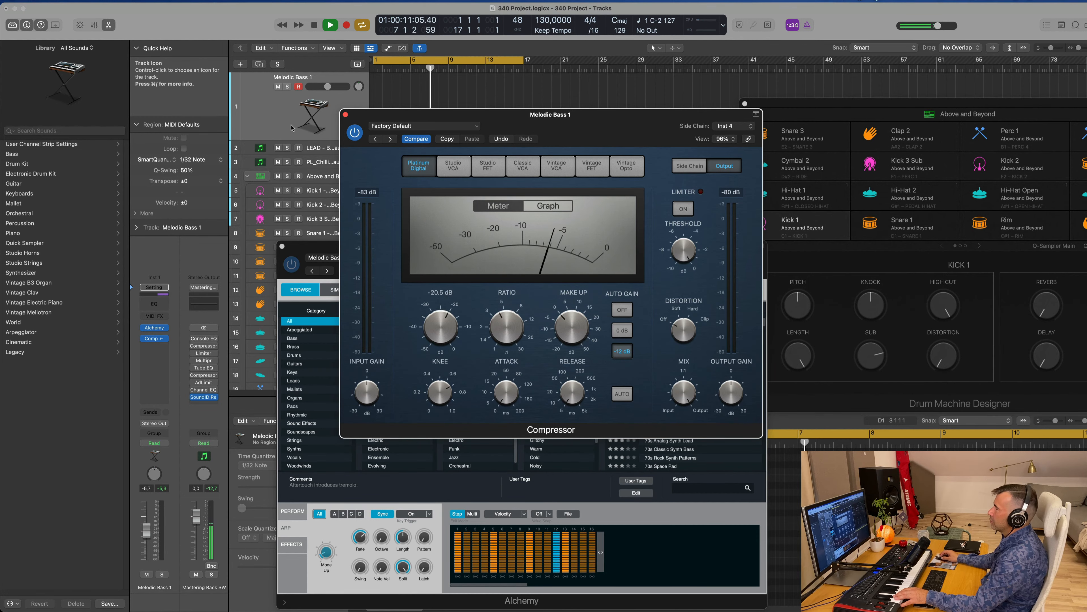
click(345, 114)
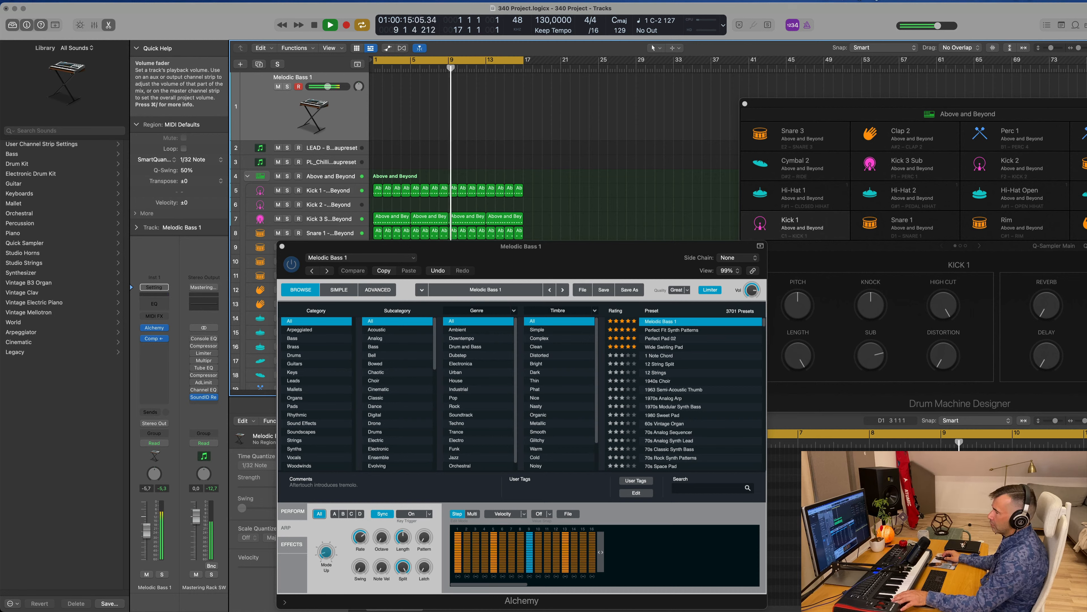
Show Alchemy's Perform controls and move its window clear of the track regions
click(293, 511)
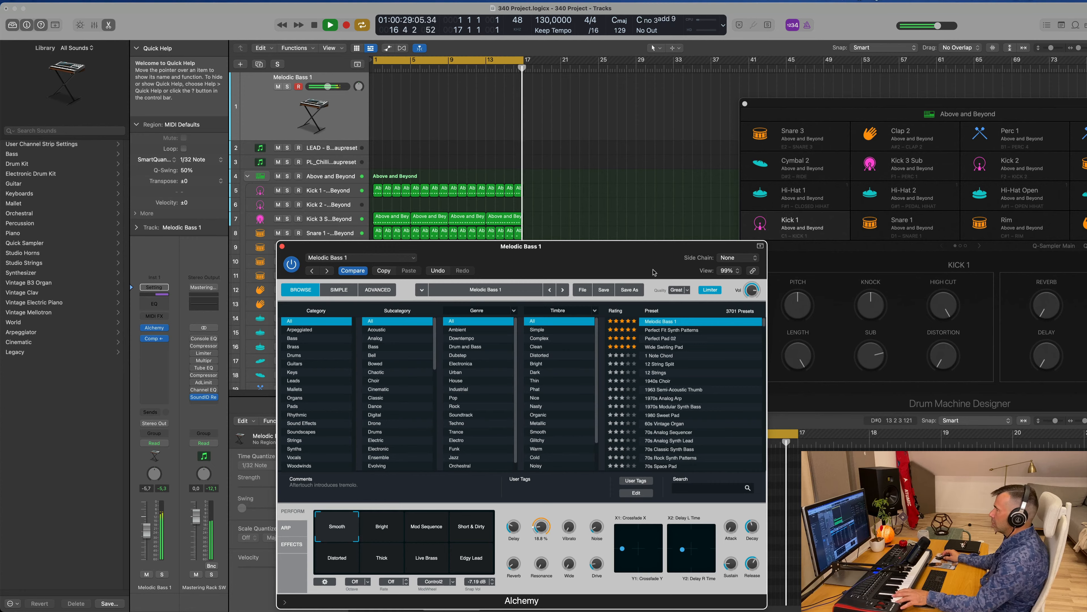
drag(634, 251, 957, 230)
Copy the first four-bar Kick 3 Sub region onto the Melodic Bass 1 track at bar 1
scroll(514, 223, down, 2)
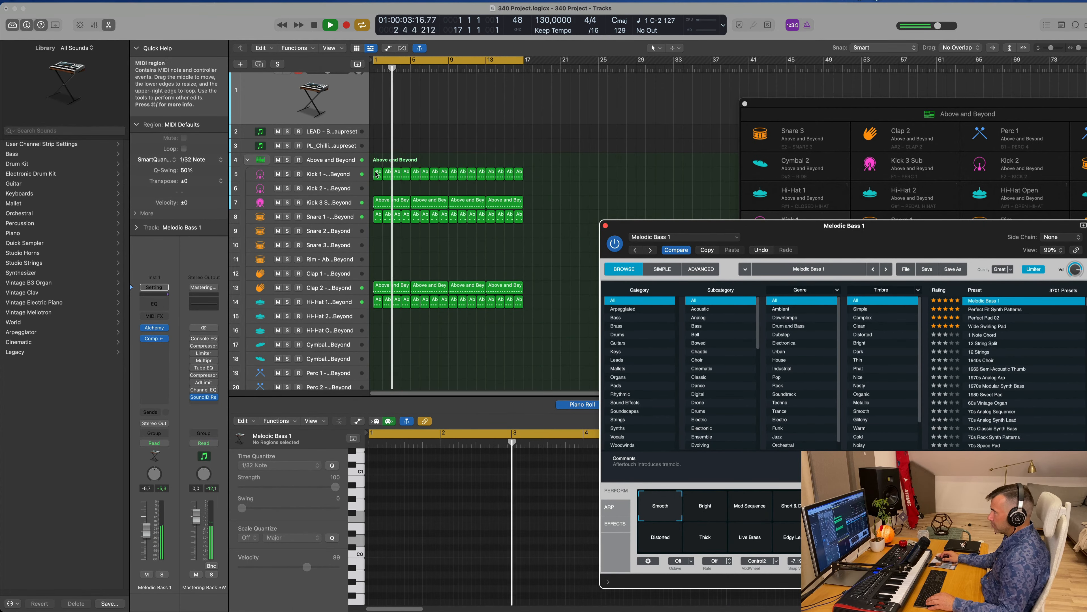
click(394, 203)
drag(394, 205, 380, 100)
drag(477, 135, 477, 136)
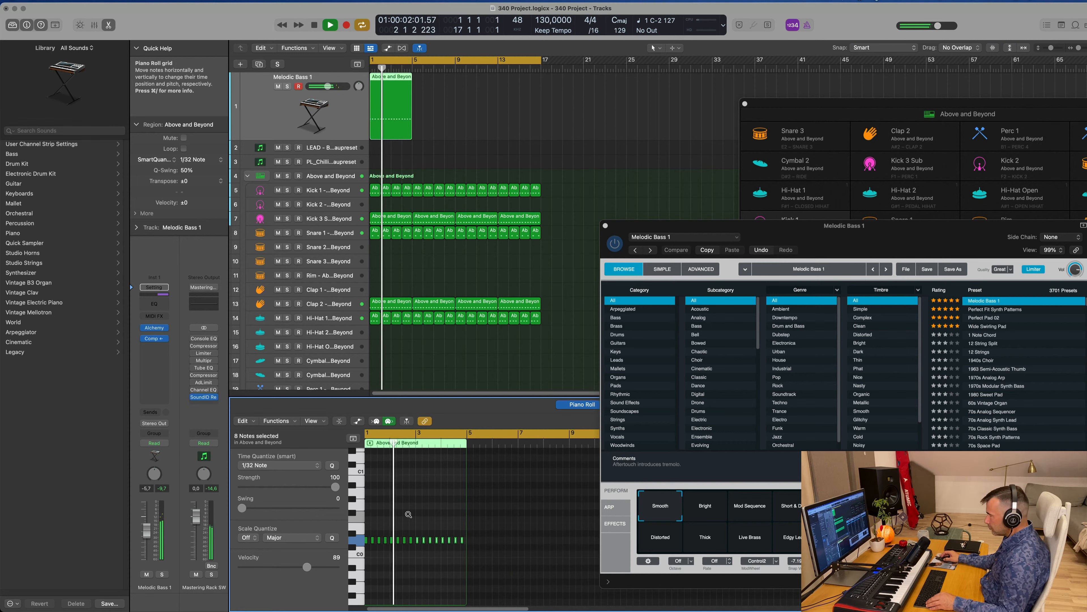
Stop playback and delete every note except the first in the copied bass region
scroll(409, 513, left, 4)
key(space)
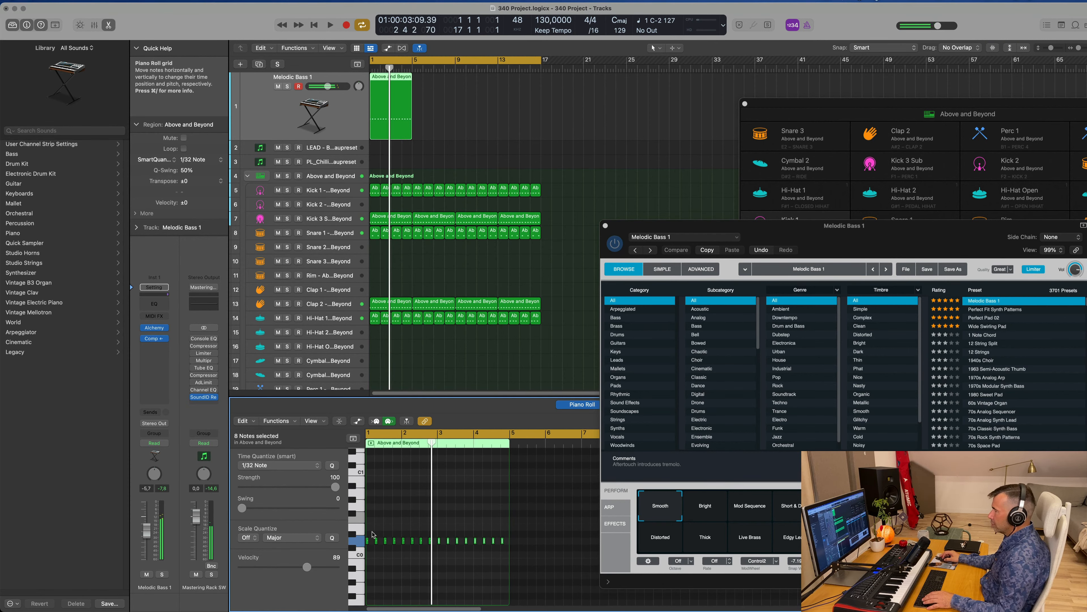
drag(373, 534, 505, 554)
key(Delete)
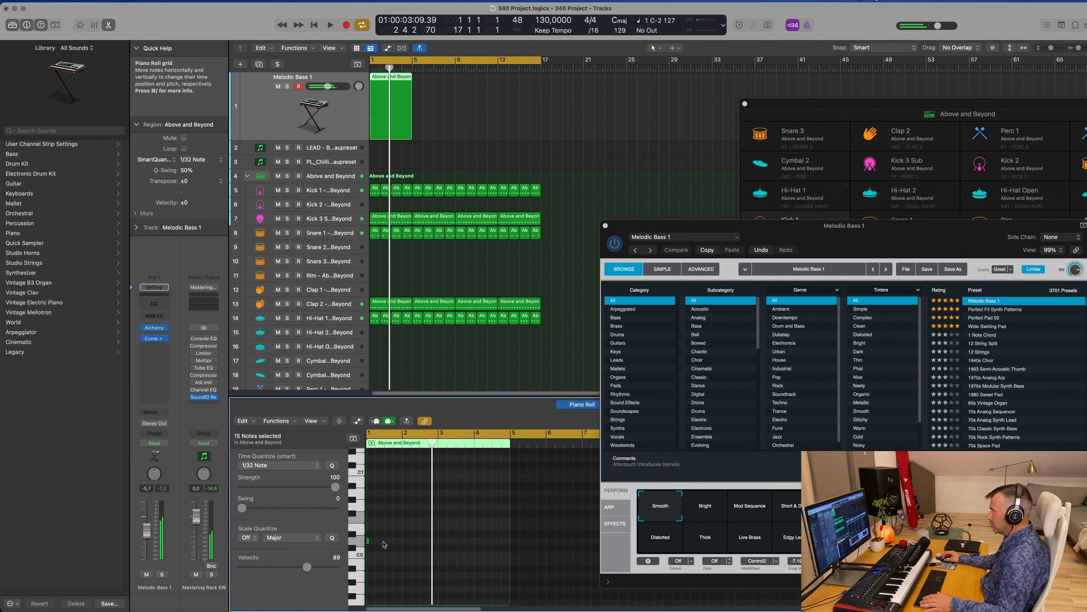
Lengthen the remaining D0 note to four bars, transpose it up an octave, and play the result
drag(367, 540, 504, 549)
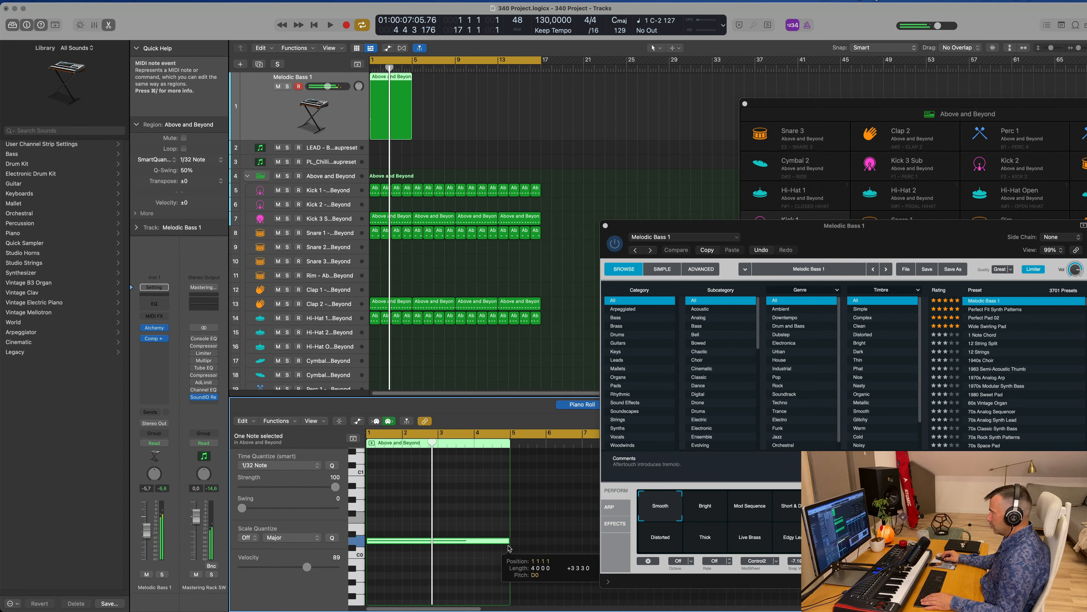
key(alt+shift+Up)
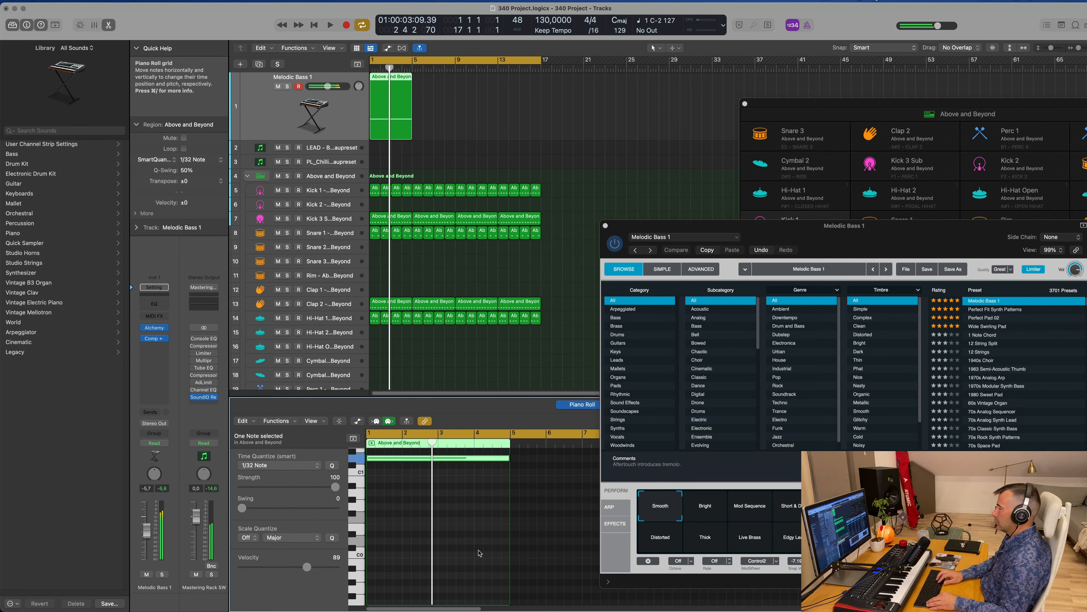
key(space)
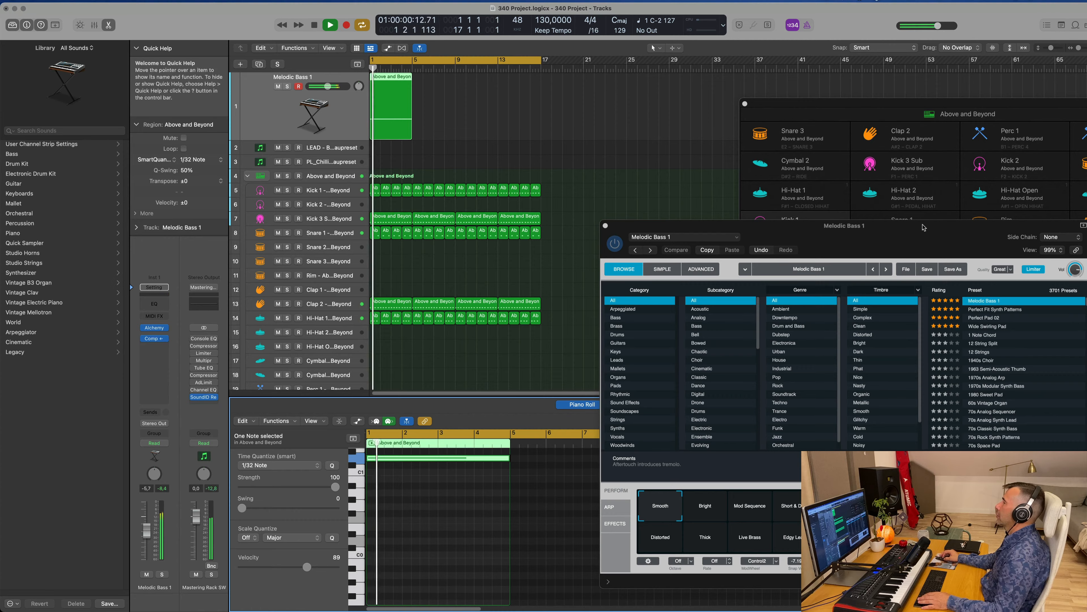
Play the bass with the beat and lower the Melodic Bass 1 track volume to -9.6 dB
drag(925, 227, 794, 87)
key(space)
drag(328, 86, 324, 87)
key(space)
key(space)
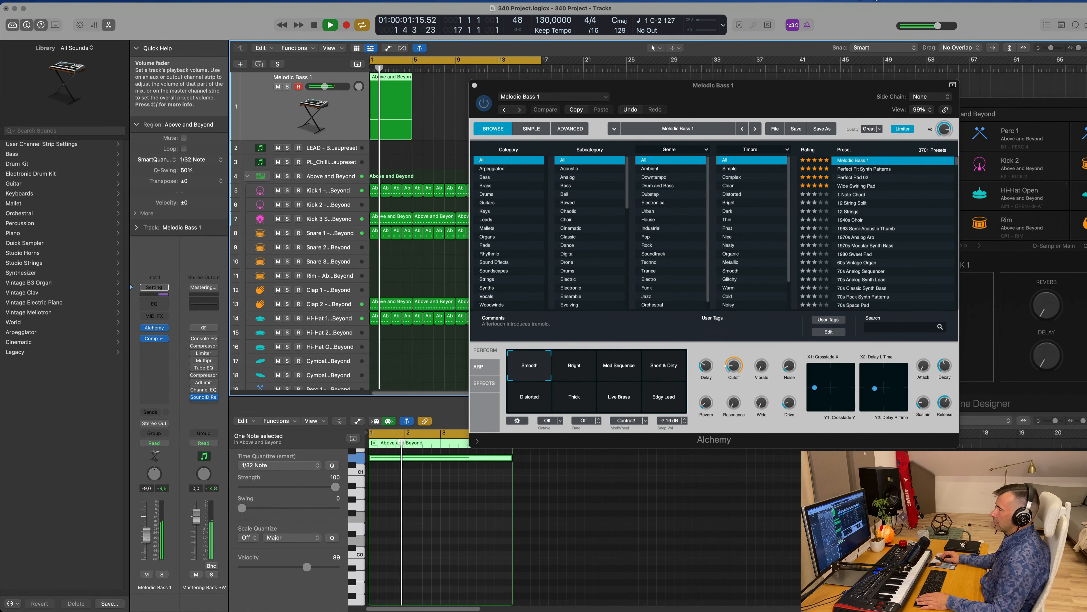
drag(147, 542, 147, 543)
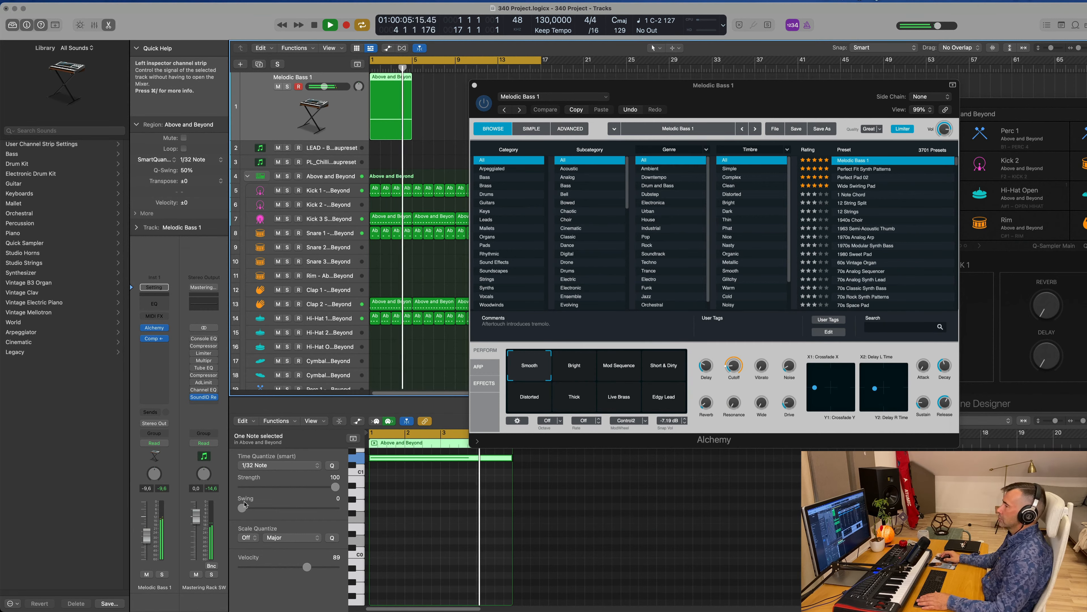
Set Alchemy's Cutoff to 33.7%, restart playback from bar 1, and raise the Melodic Bass 1 volume to -7.0 dB
mouse_move(734, 366)
mouse_down()
mouse_move(737, 378)
mouse_move(736, 366)
mouse_up()
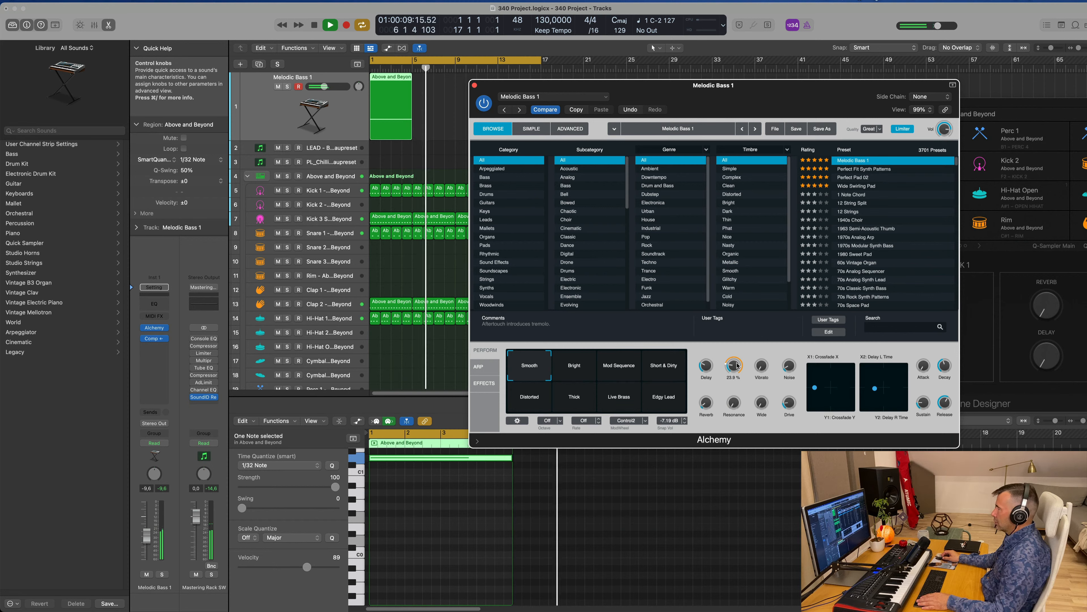
key(Return)
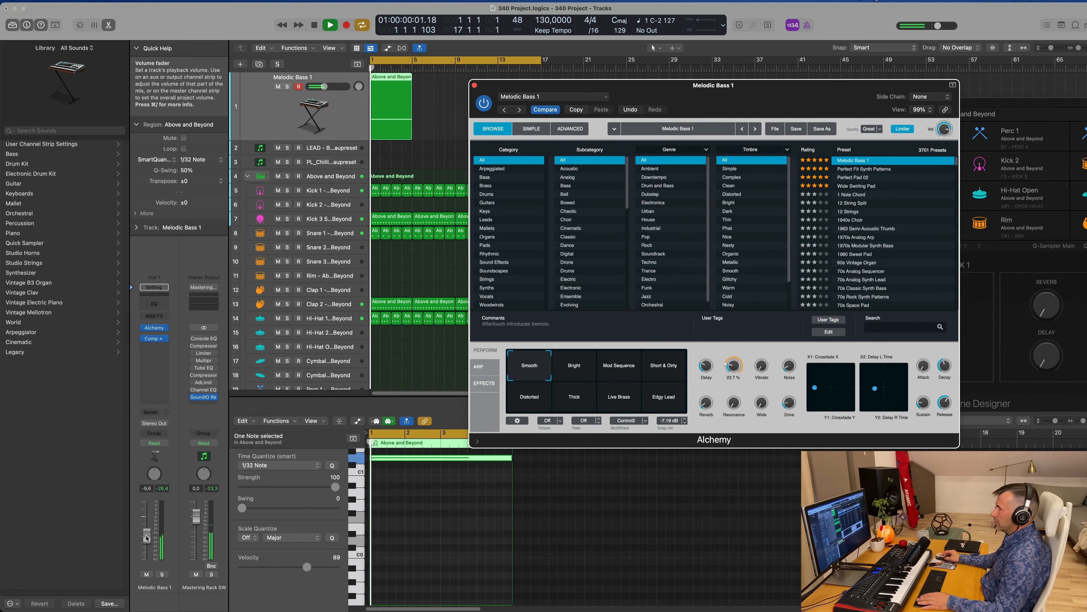
drag(147, 536, 146, 532)
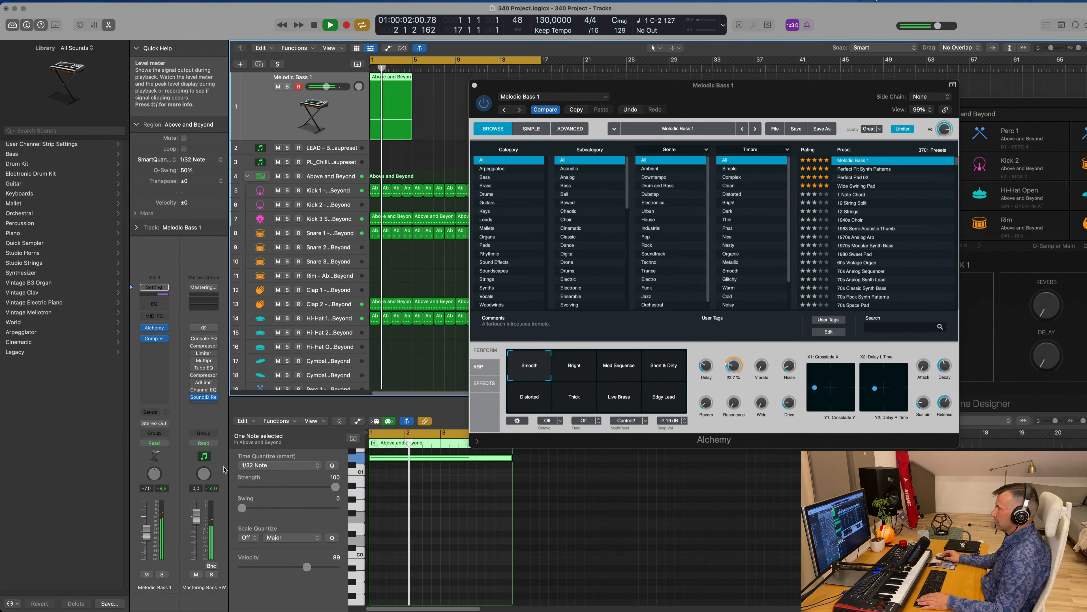
Repeat the four-bar Melodic Bass 1 region three times so the bass fills bars 1 to 17
drag(631, 93, 805, 142)
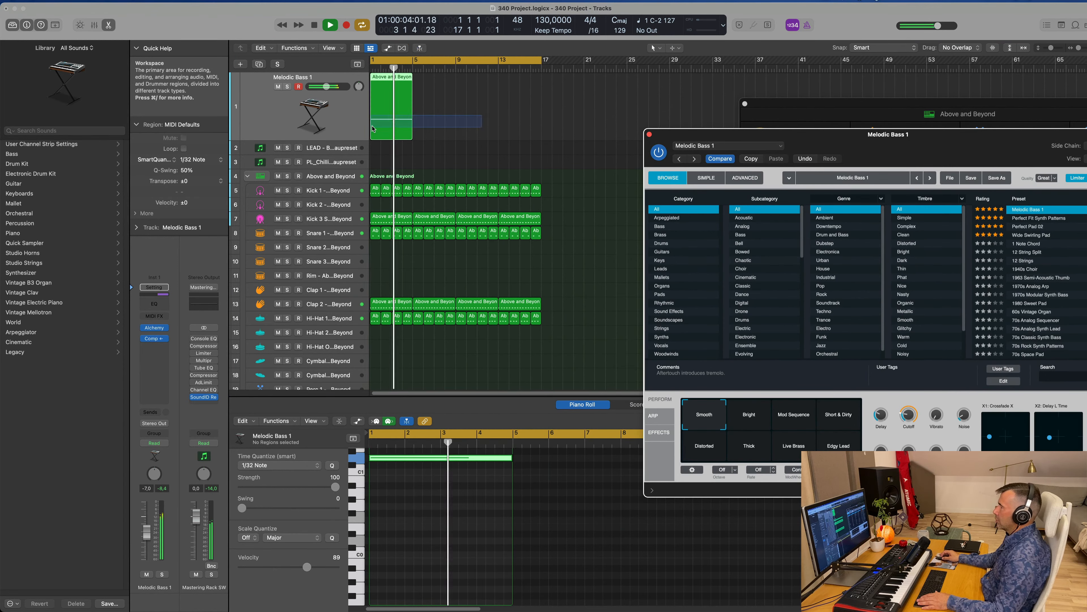
key(Return)
key(super+r)
key(super+r)
key(super+r)
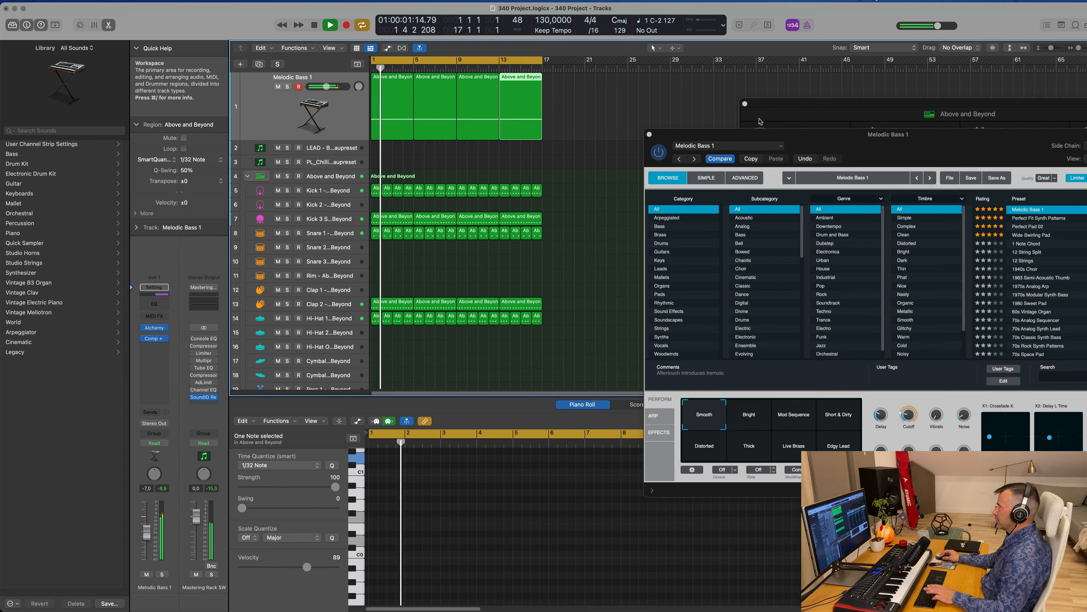
Turn up Alchemy's Wide control during playback and lower the Melodic Bass 1 volume to -9.2 dB
drag(905, 139, 562, 140)
key(Return)
key(space)
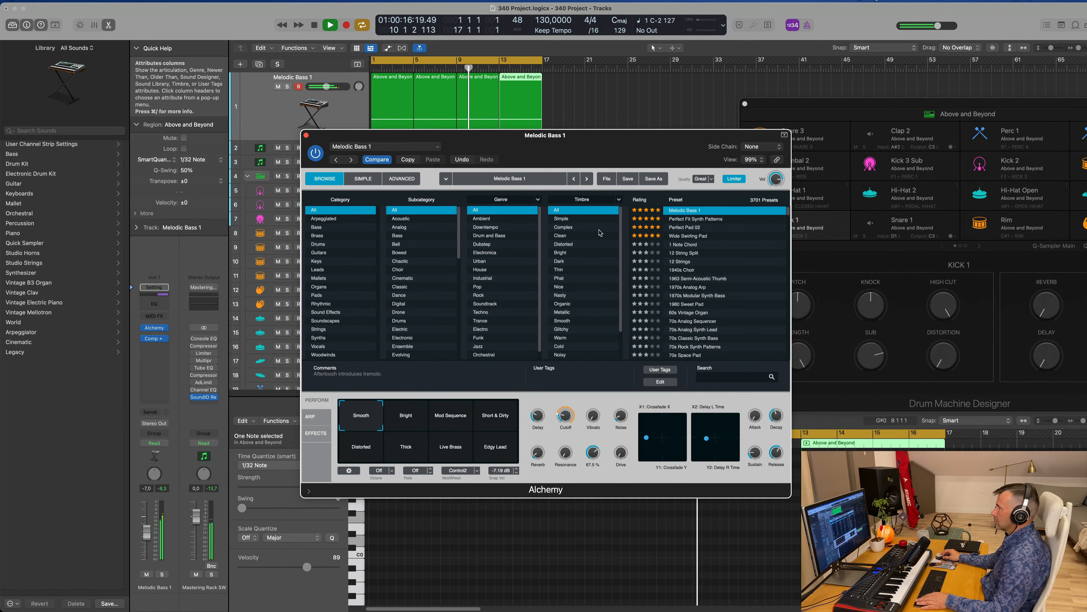
drag(612, 161, 788, 164)
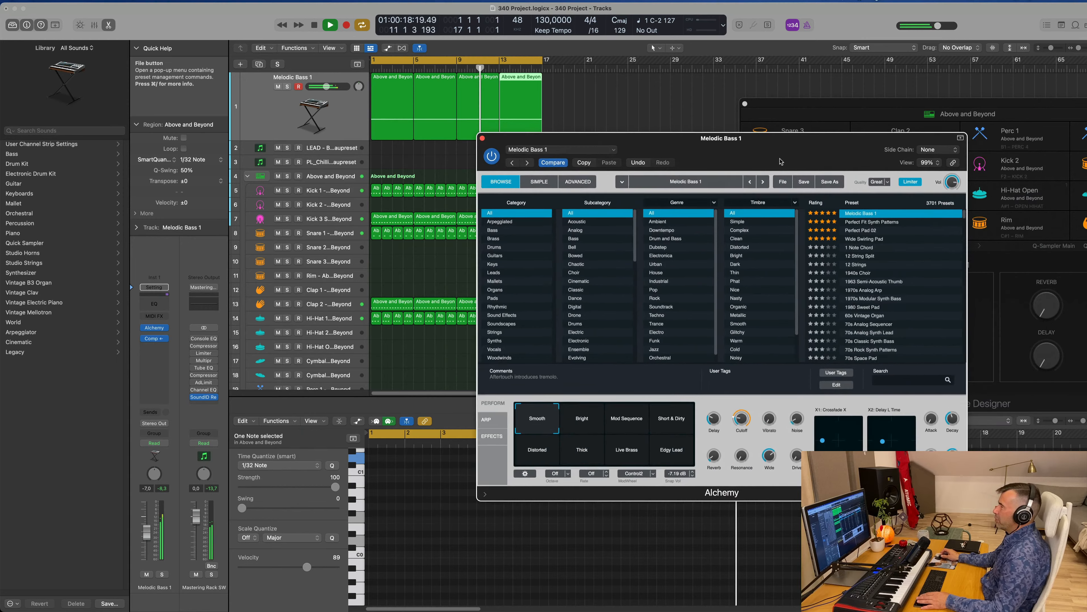
key(Return)
drag(147, 535, 145, 543)
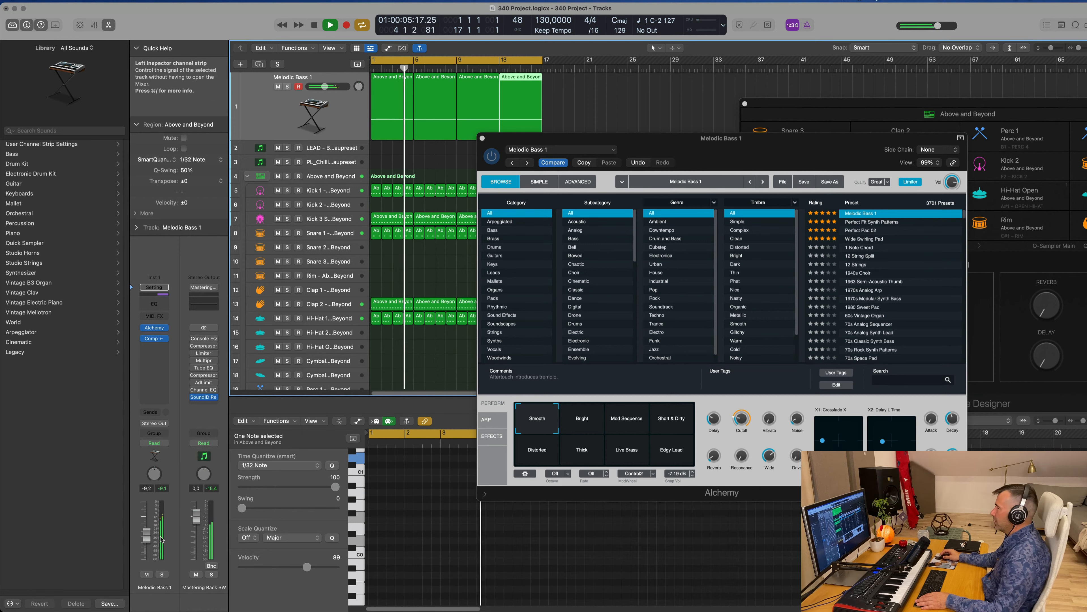
Turn Alchemy's Reverb and Delay down to 0% and play the dry bass
mouse_move(714, 458)
mouse_down()
mouse_move(716, 443)
mouse_move(716, 468)
mouse_up()
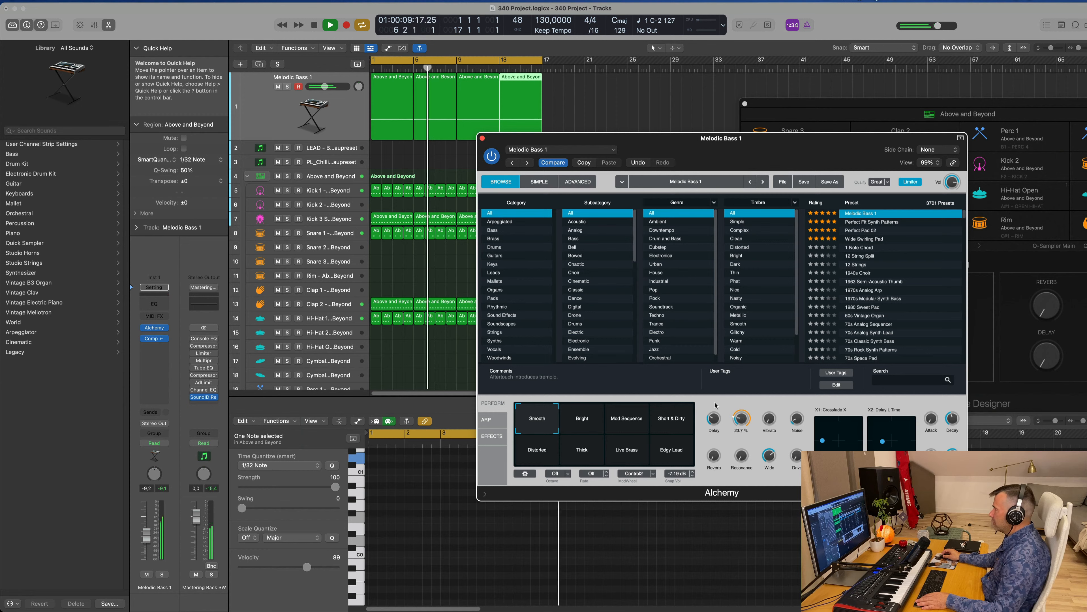
drag(715, 419, 717, 461)
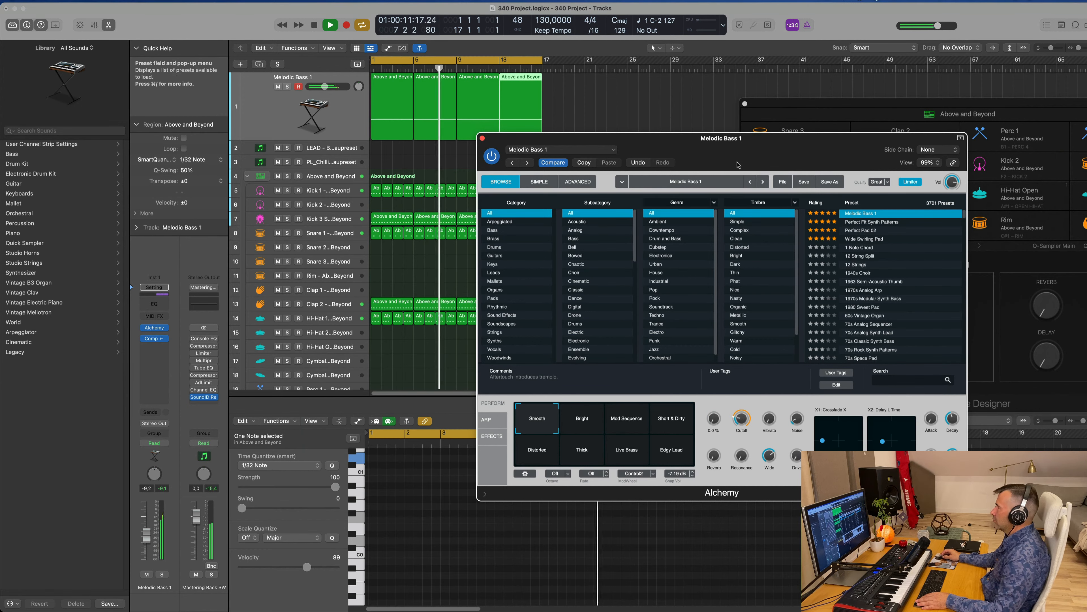
drag(643, 138, 467, 148)
key(space)
key(space)
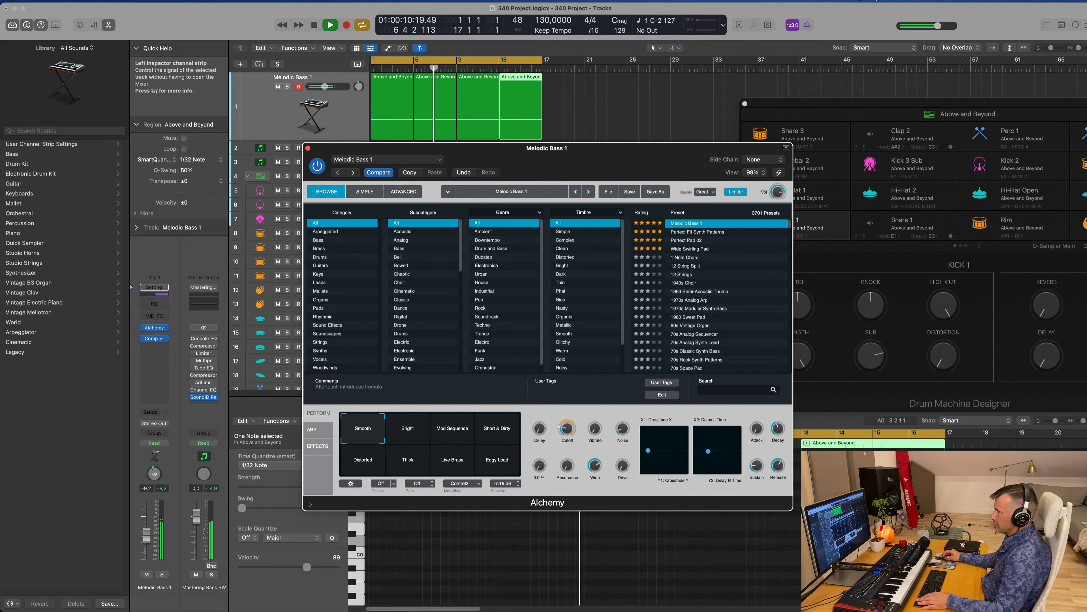
Route the Melodic Bass 1 output to Bus 6 and switch the new aux channel's input format to mono
click(159, 477)
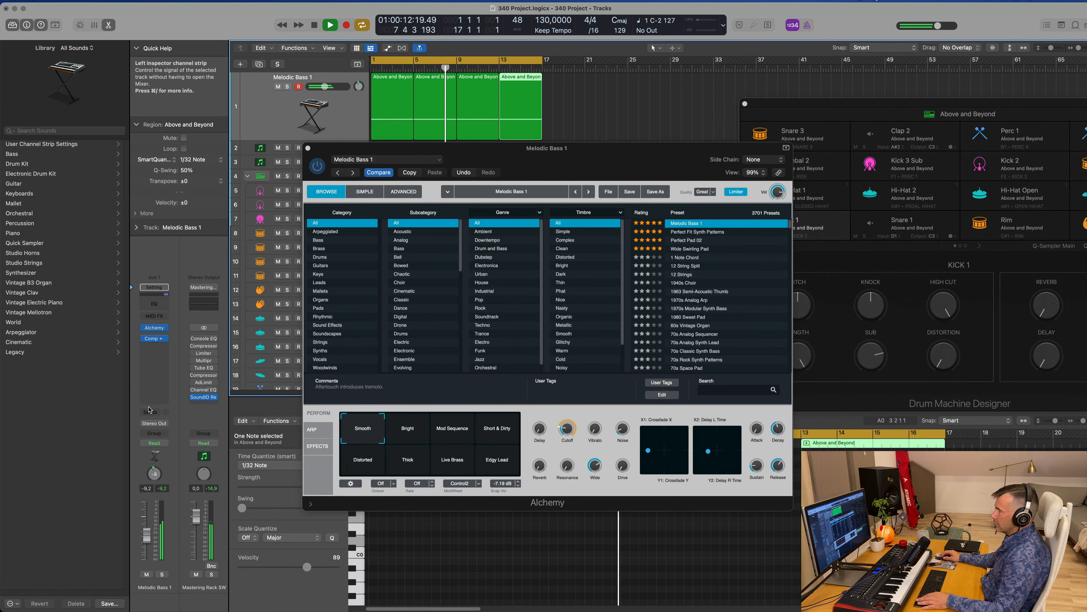
click(169, 424)
mouse_move(167, 463)
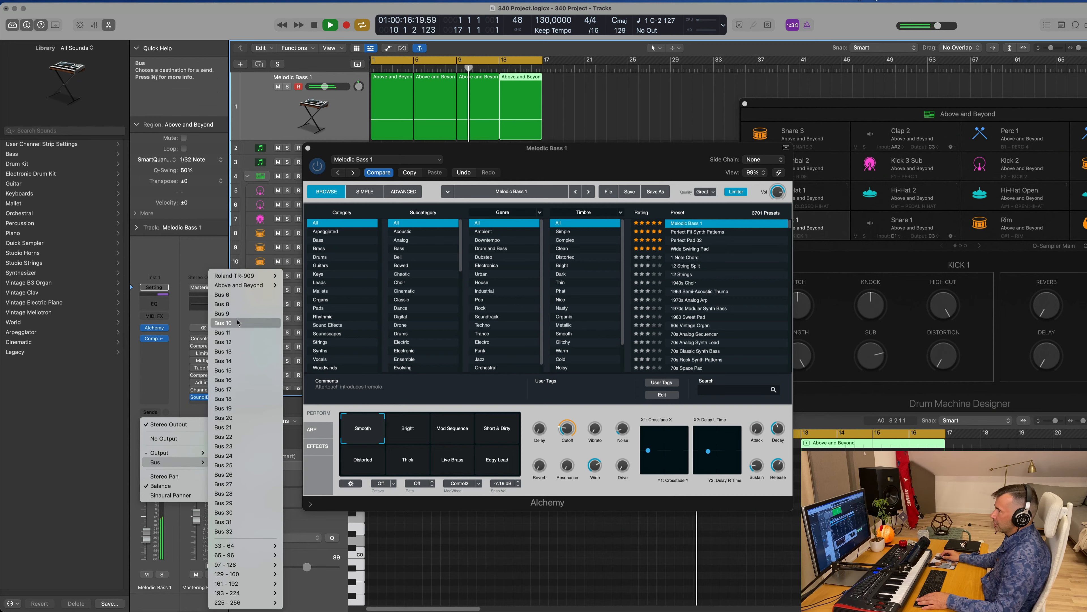
click(221, 294)
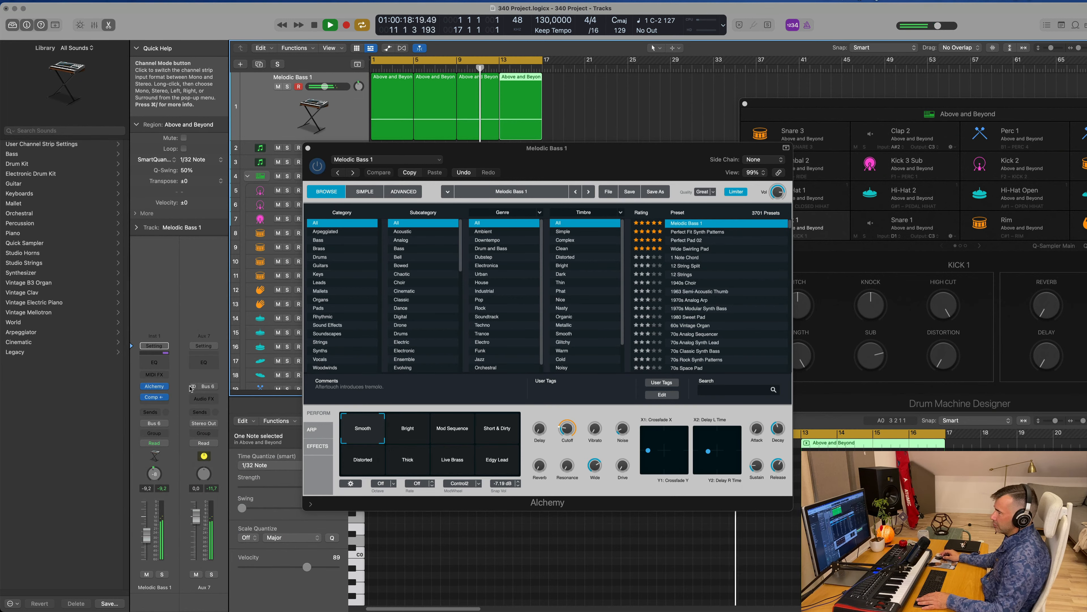
click(193, 386)
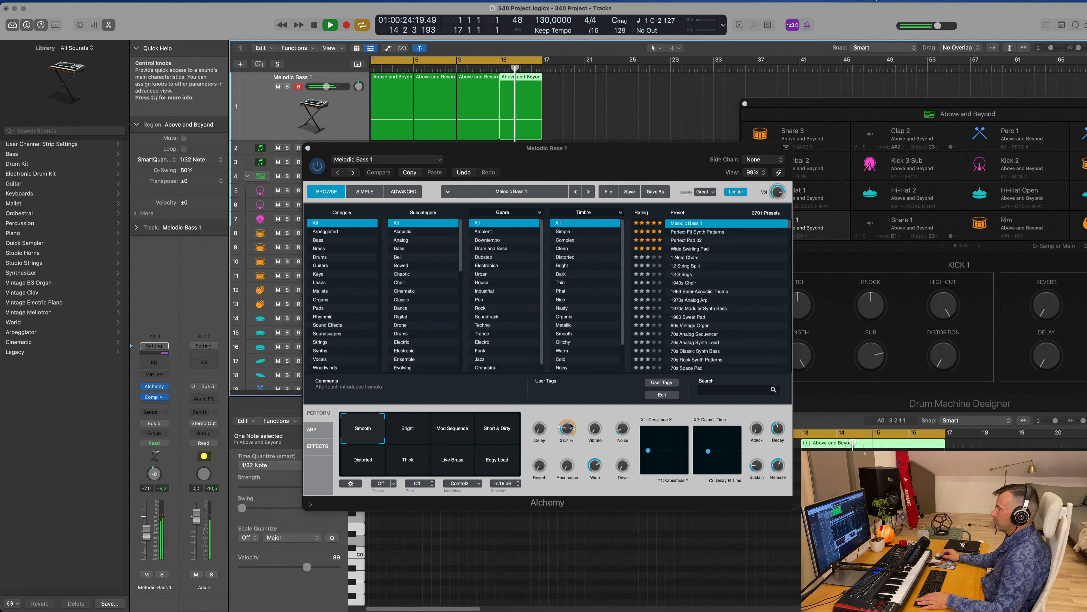
Adjust Alchemy's Cutoff while the mono bass plays and move its window clear of the track regions
drag(569, 428, 572, 418)
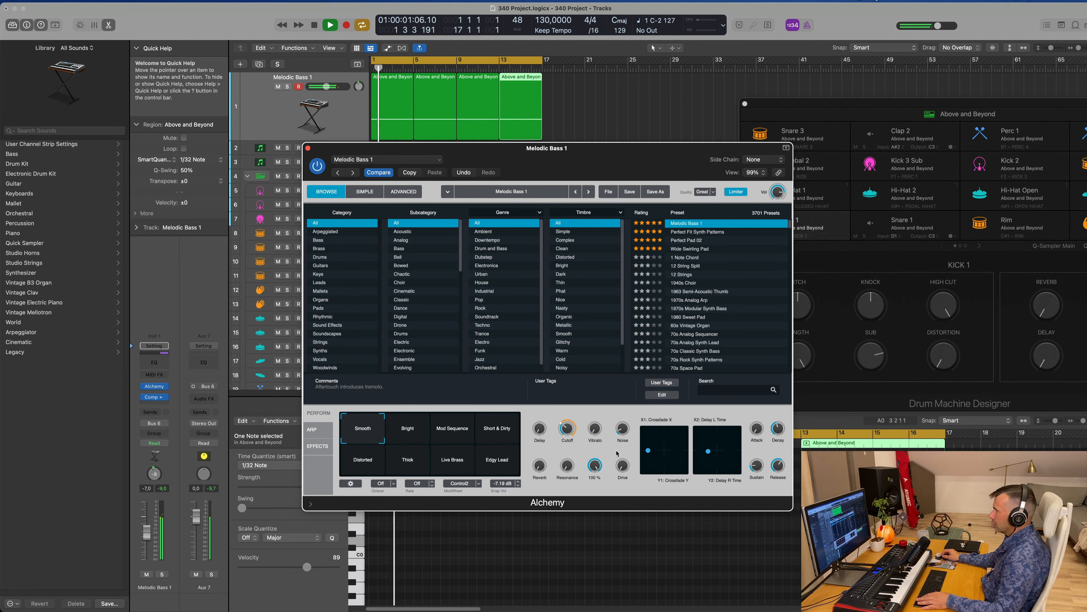
drag(600, 148, 753, 110)
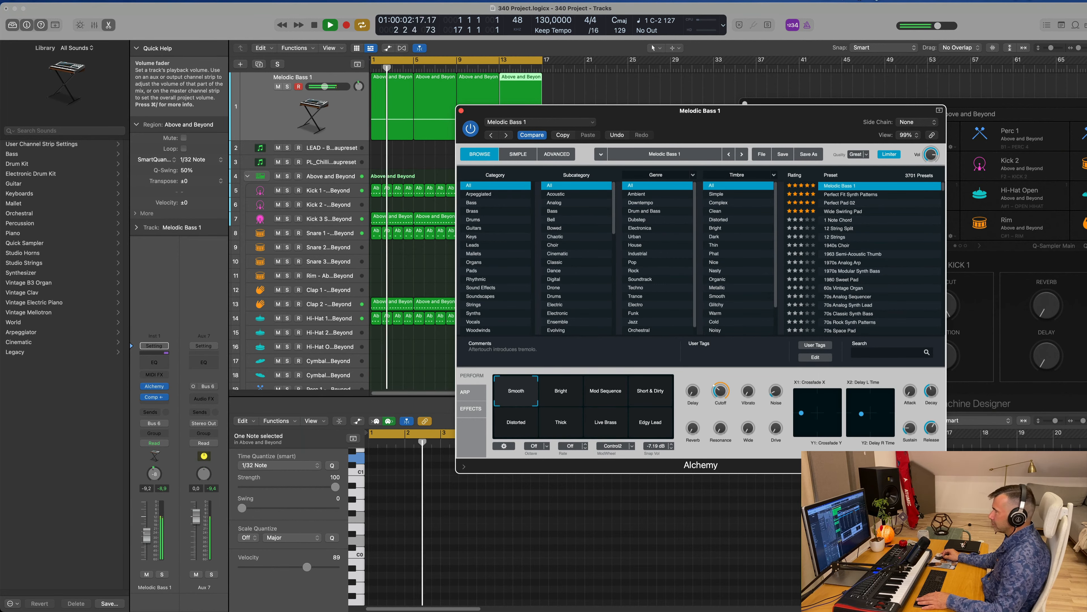
drag(689, 112, 659, 175)
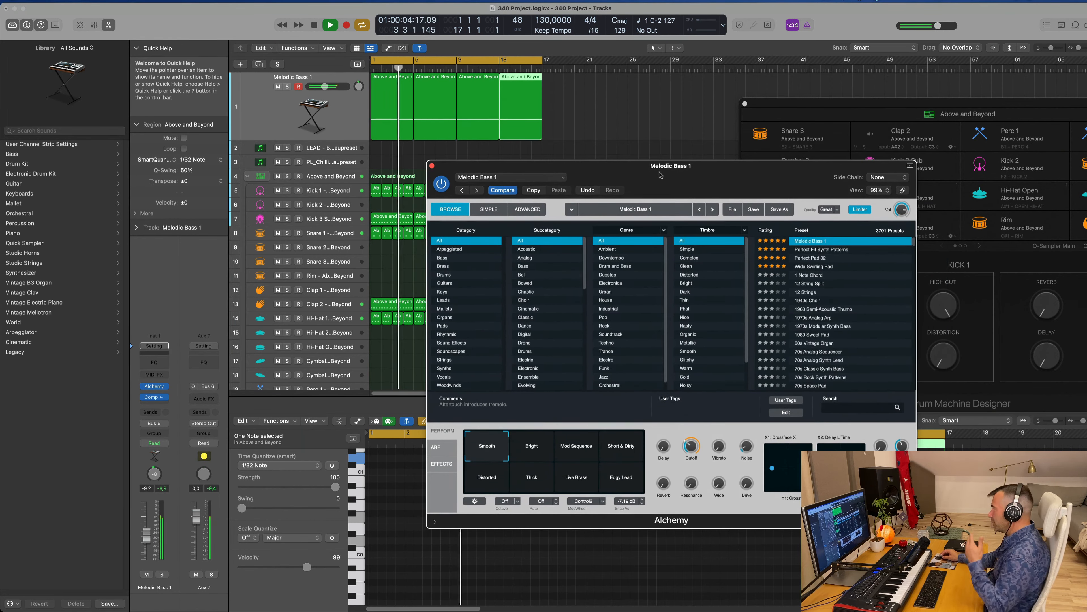
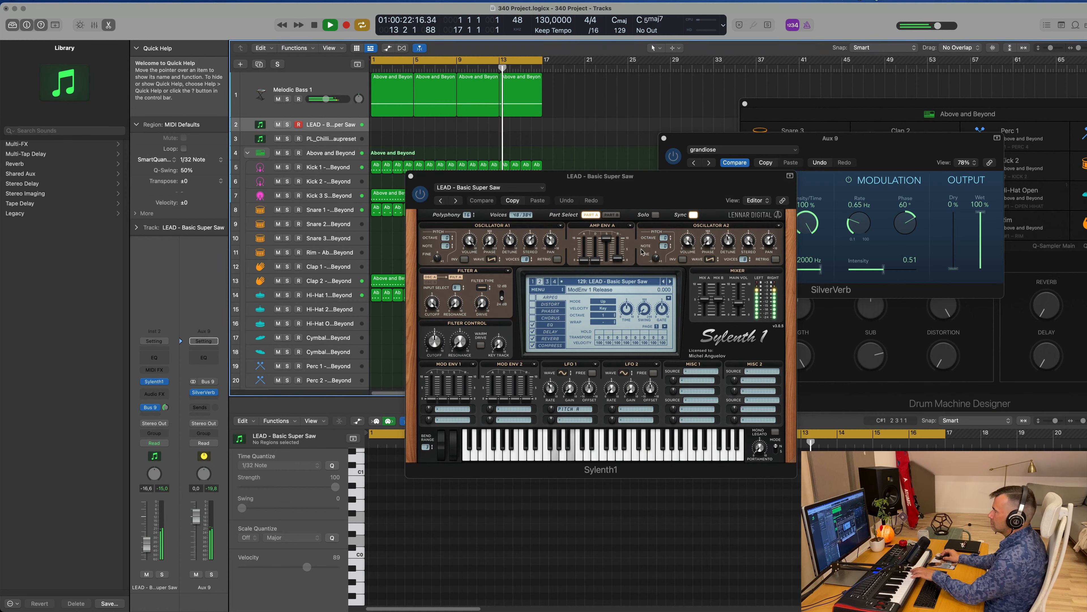
Advance the Sylenth1 preset on the lead track from Basic Super Saw to LEAD - Bendy Saw
click(642, 282)
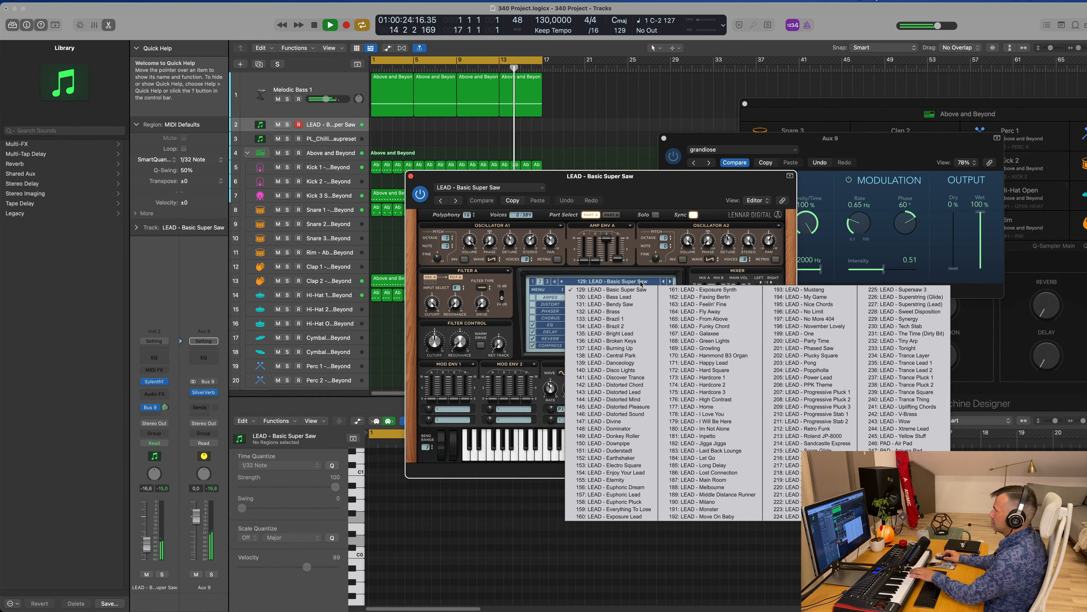
click(670, 282)
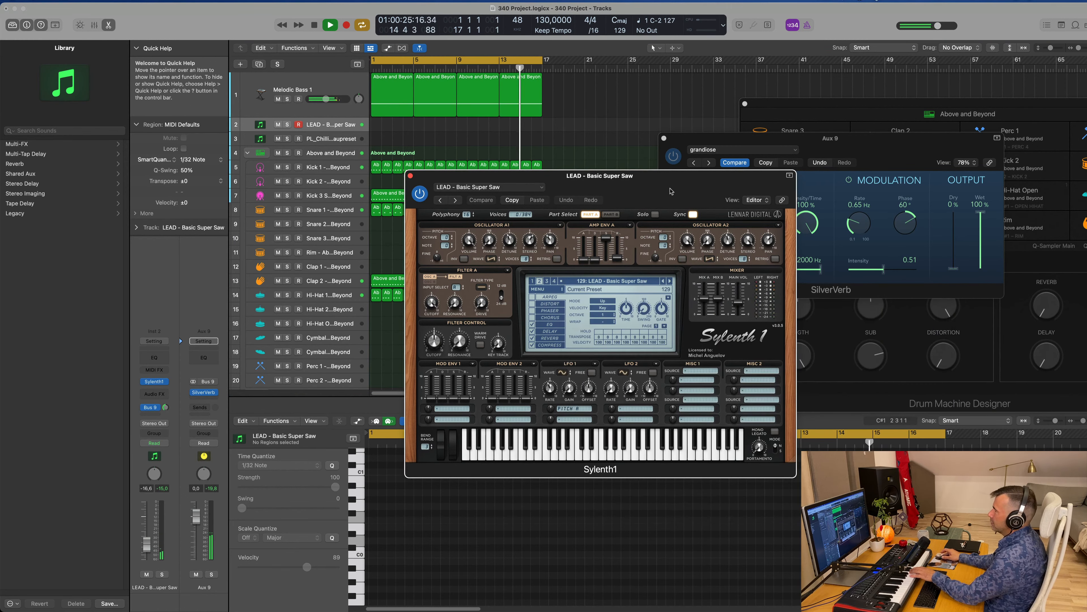
click(670, 281)
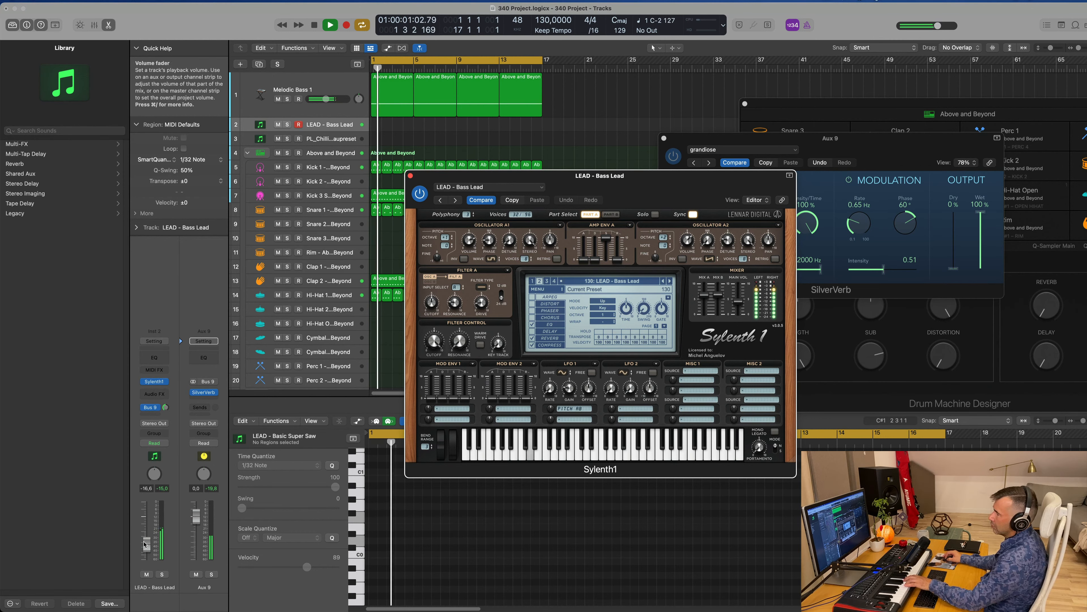
click(166, 523)
click(669, 281)
Insert a Channel EQ on the LEAD - Bendy Saw track and set its volume to -15.4 dB
click(154, 357)
drag(599, 175, 633, 169)
drag(149, 545, 150, 547)
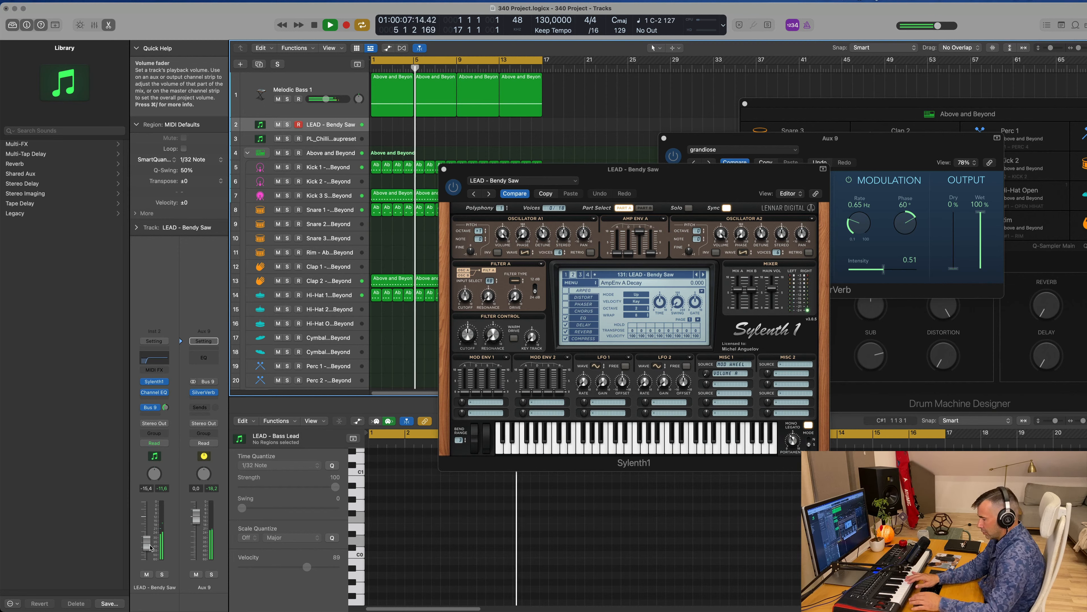
Record a part on the LEAD - Bendy Saw track, raise its volume to -13.0 dB, and stop
key(r)
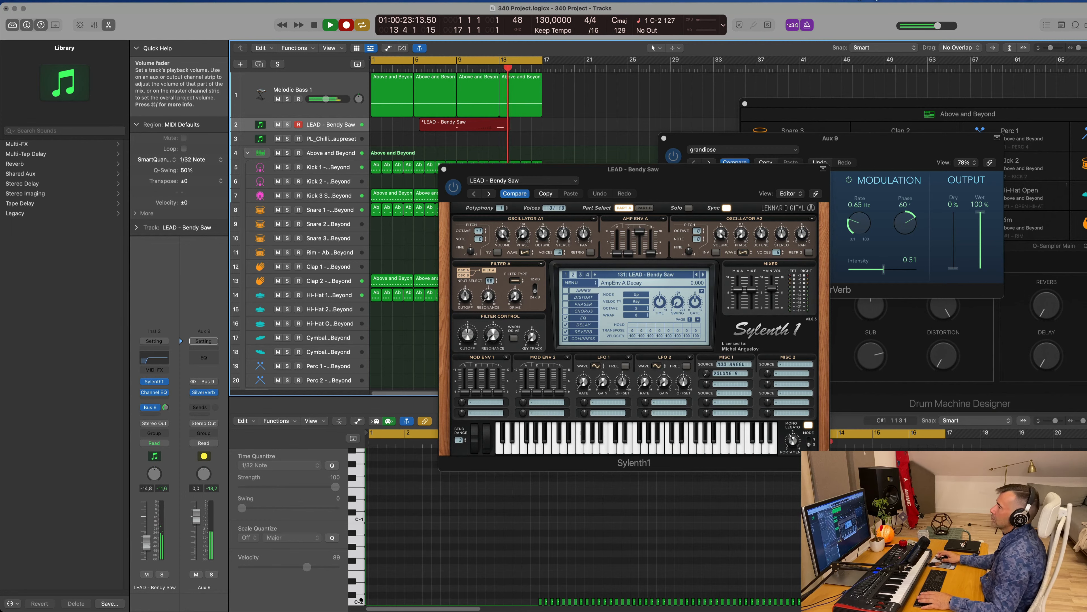
drag(146, 543, 147, 540)
key(space)
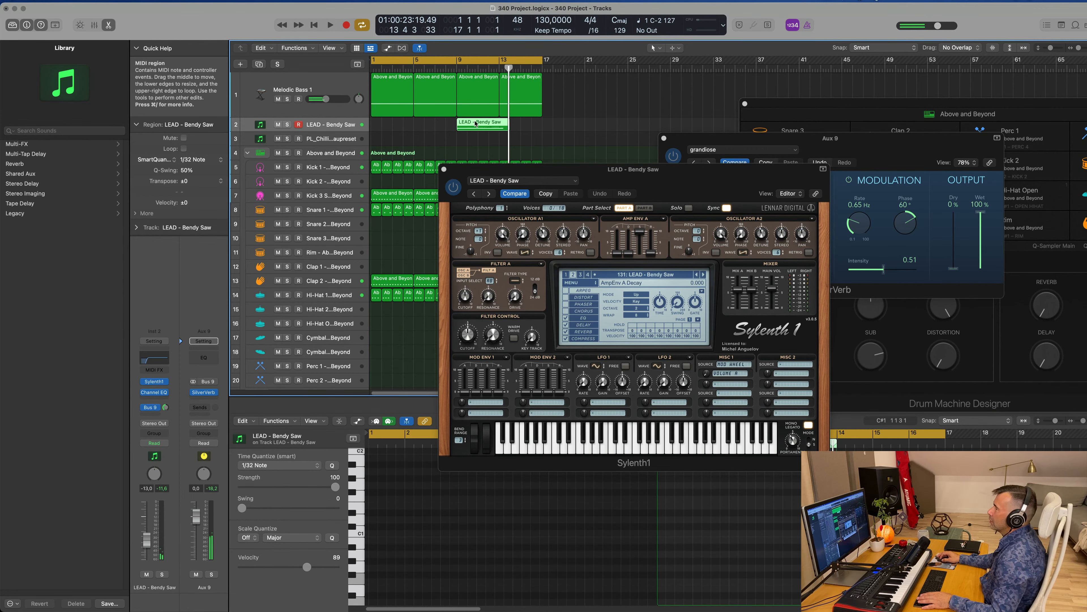
Move the recorded Bendy Saw region to bar 1 and trim it to four bars by splitting at bar 5 and deleting the remainder
drag(469, 124, 384, 124)
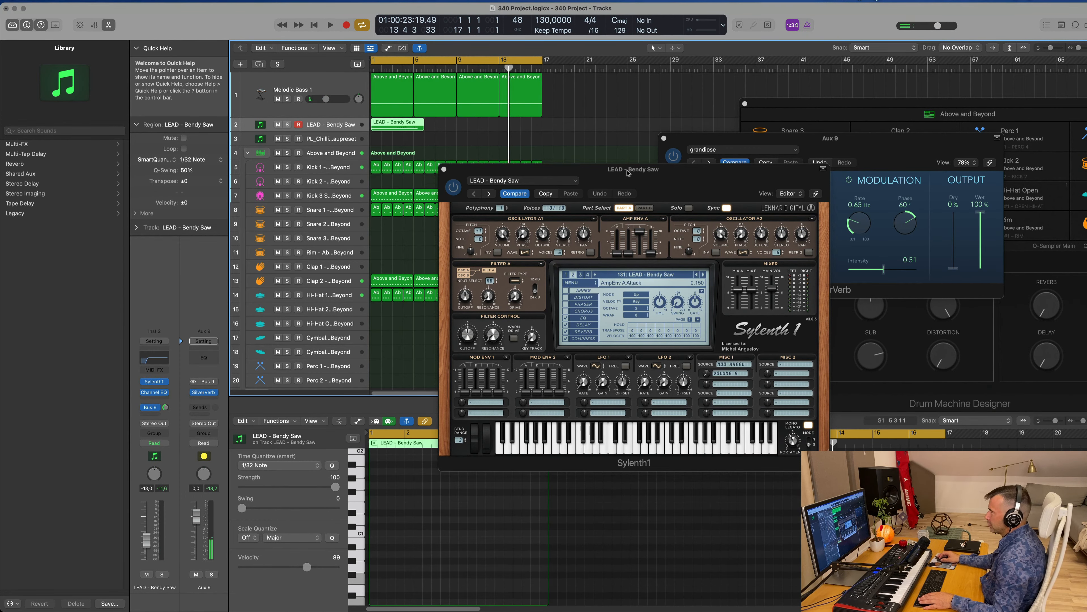
drag(628, 172, 860, 60)
super+double_click(414, 128)
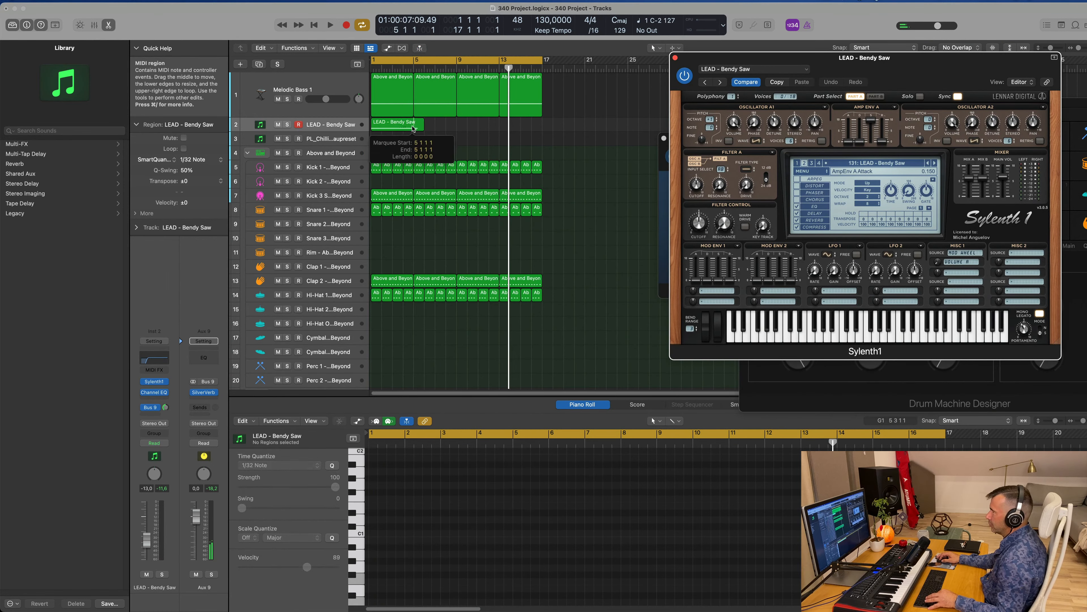
click(630, 212)
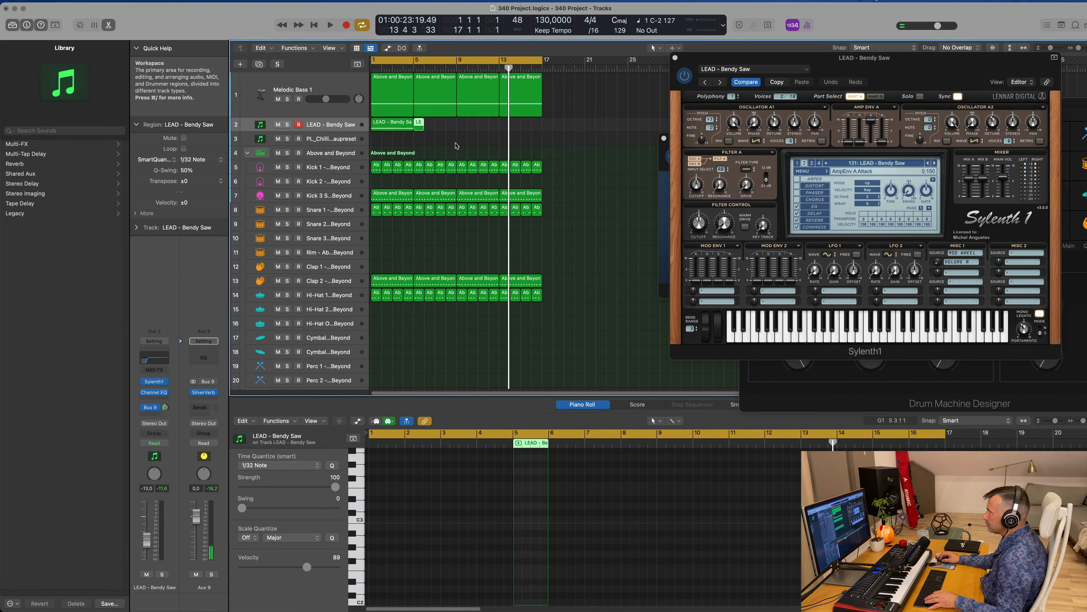
key(Delete)
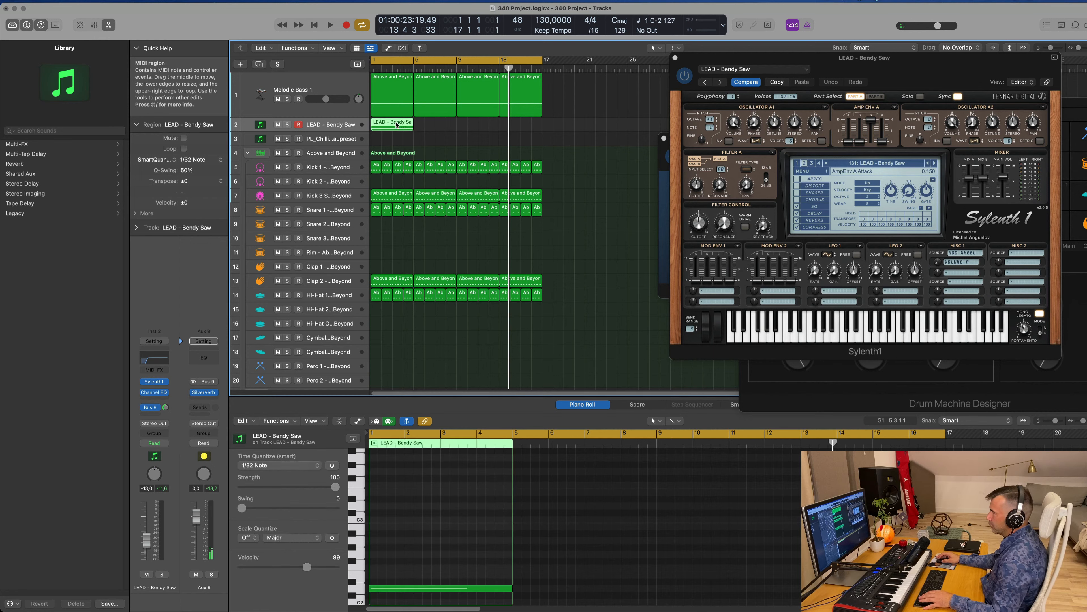
Show the Bendy Saw region's Ch. 1 Pitch Bend data and clear the recorded ramp, keeping only the point at bar 3 with value 0
click(358, 420)
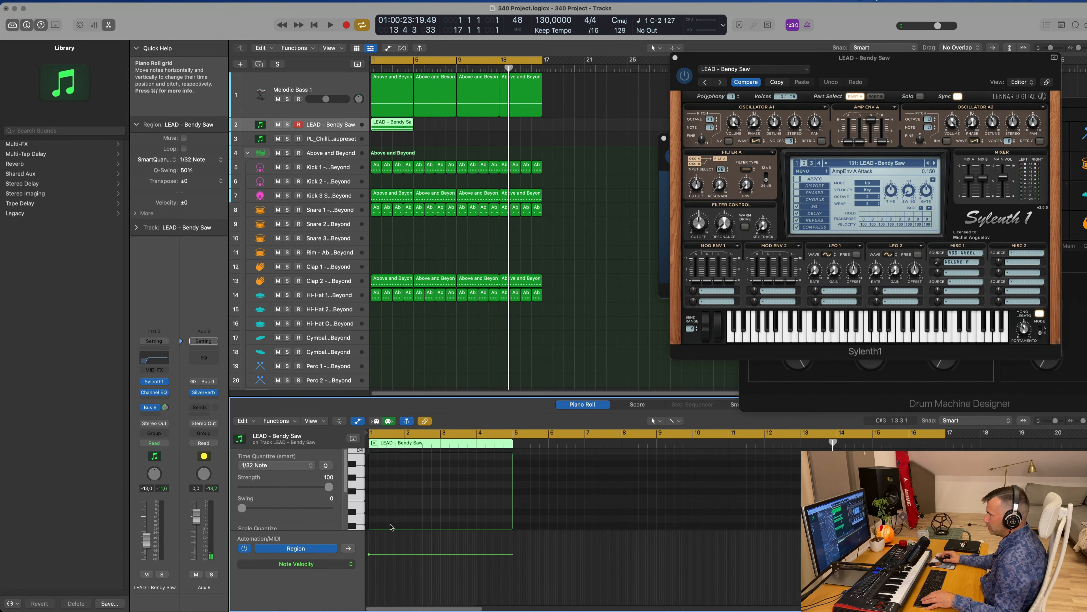
click(317, 564)
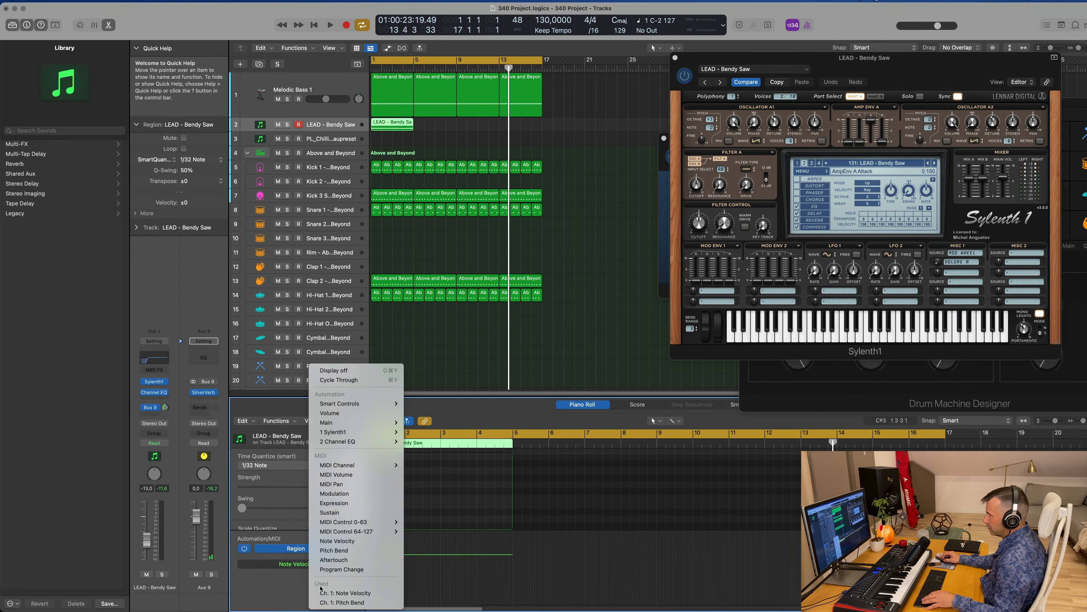
click(338, 602)
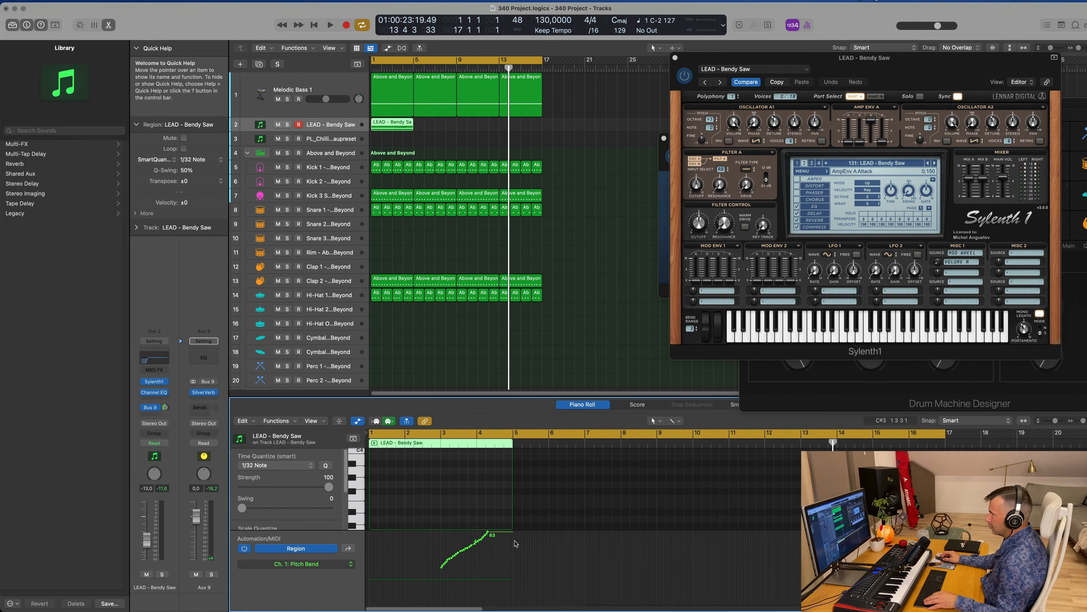
mouse_move(488, 532)
mouse_down()
mouse_move(441, 532)
mouse_move(441, 550)
mouse_up()
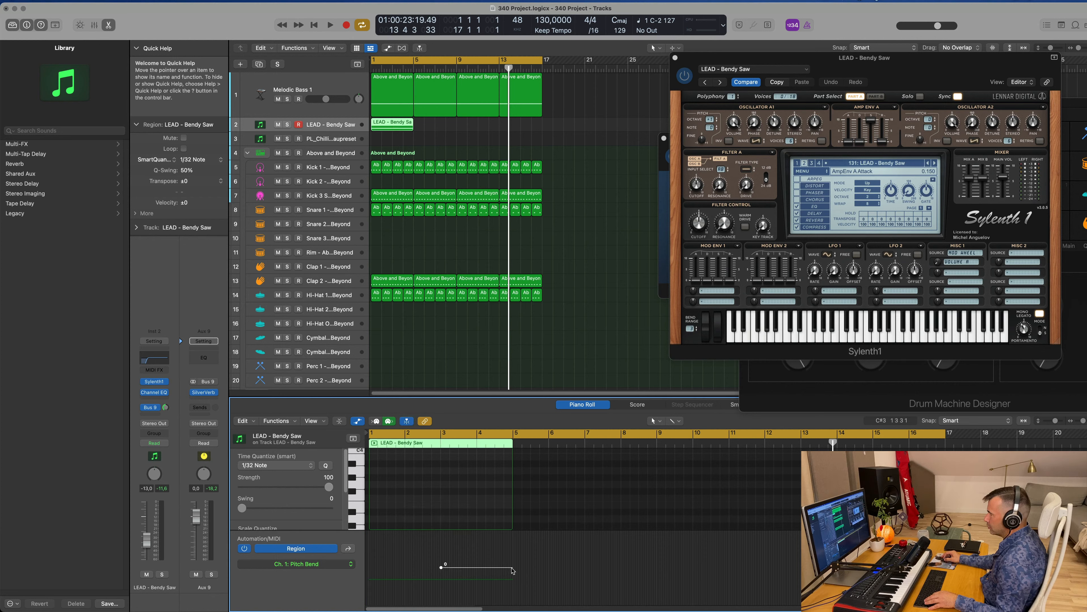
Raise the Bendy Saw region's pitch bend point at bar 5 to its maximum, creating a ramp from bar 3, and play it back
drag(512, 568, 512, 541)
key(space)
scroll(481, 145, up, 1)
scroll(480, 145, down, 3)
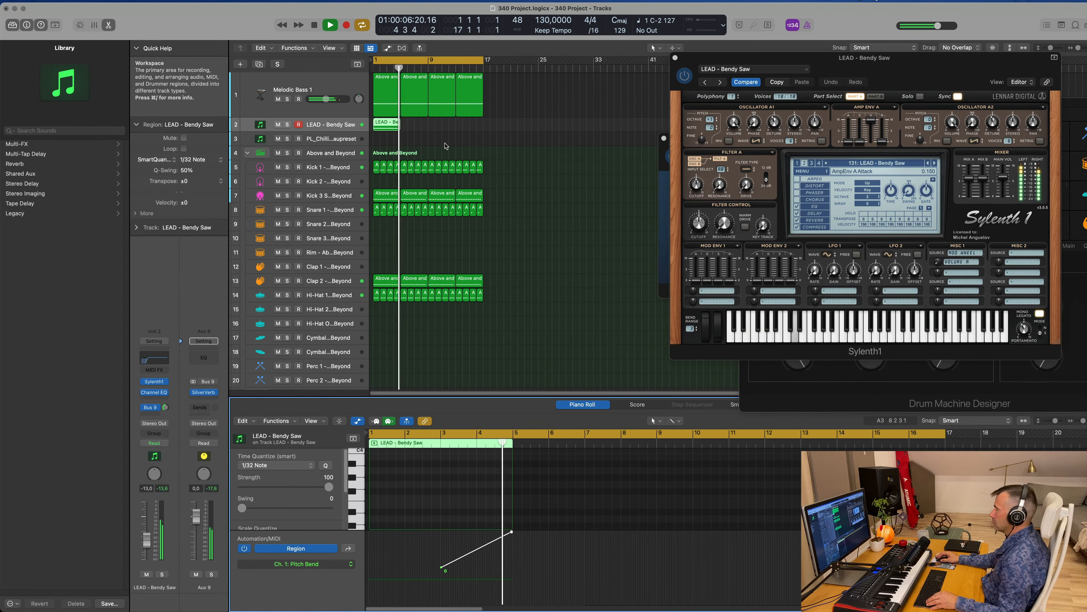
scroll(461, 151, down, 1)
scroll(456, 134, up, 3)
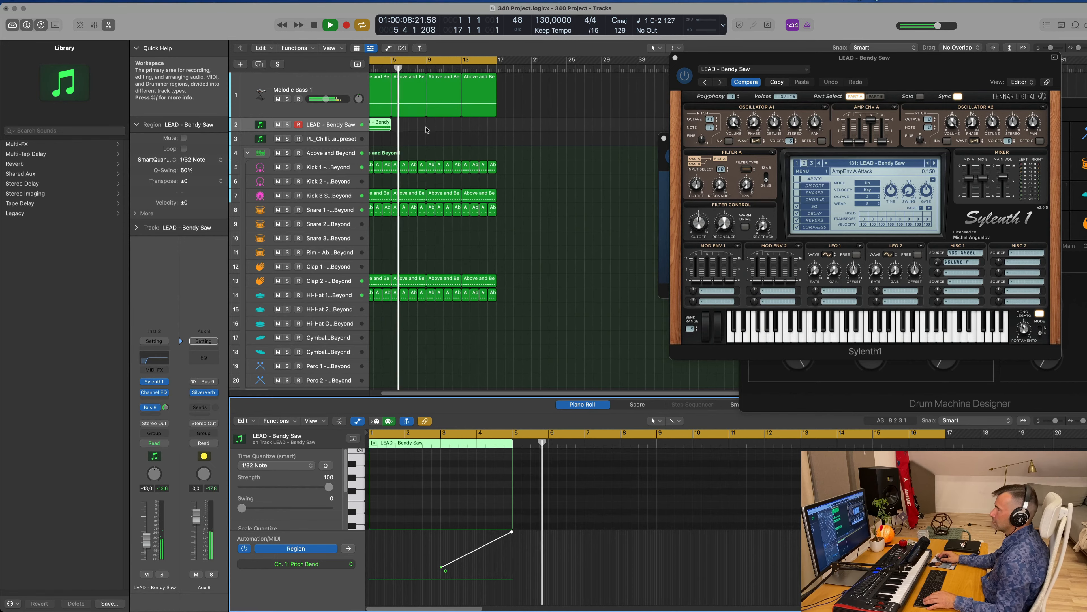
scroll(437, 130, down, 3)
key(space)
key(space)
Copy the Bendy Saw region to bar 9 and set pitch bend points of 0 at bars 9 and 11, before the rising ramp
click(381, 127)
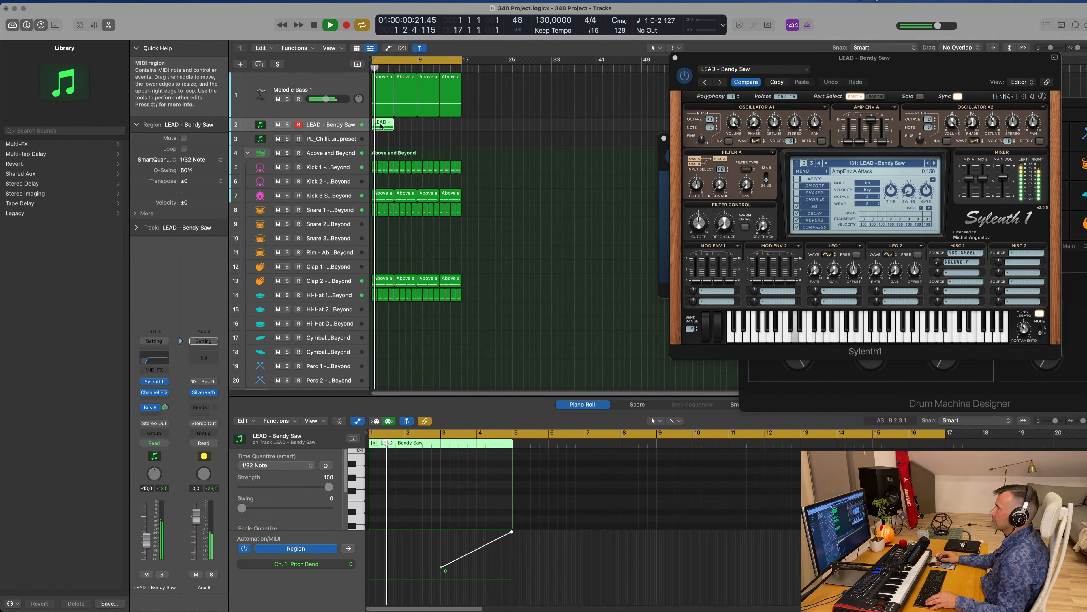
drag(381, 126, 426, 126)
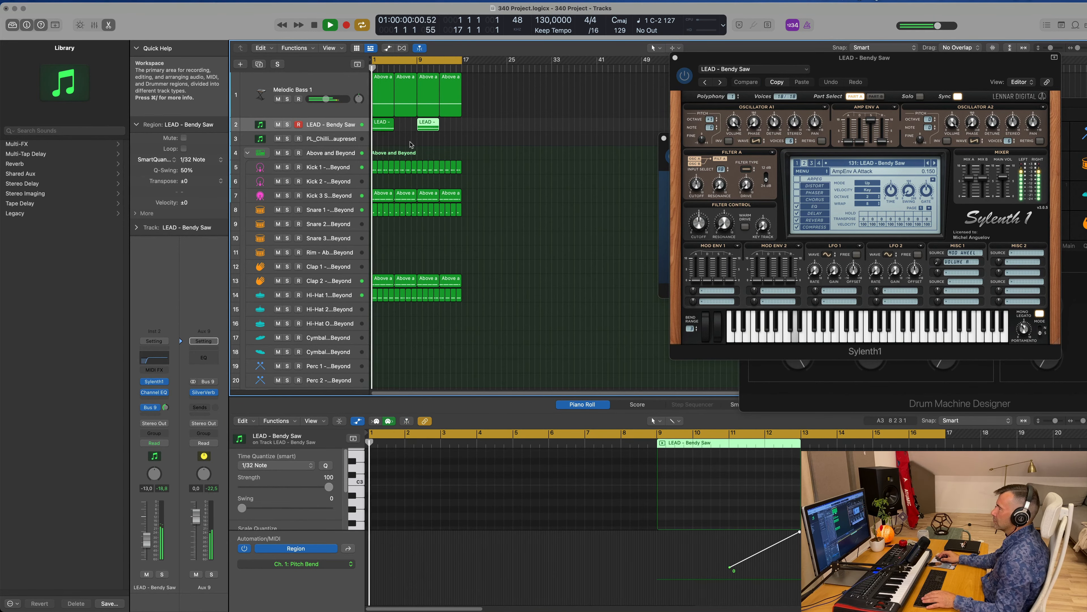
key(space)
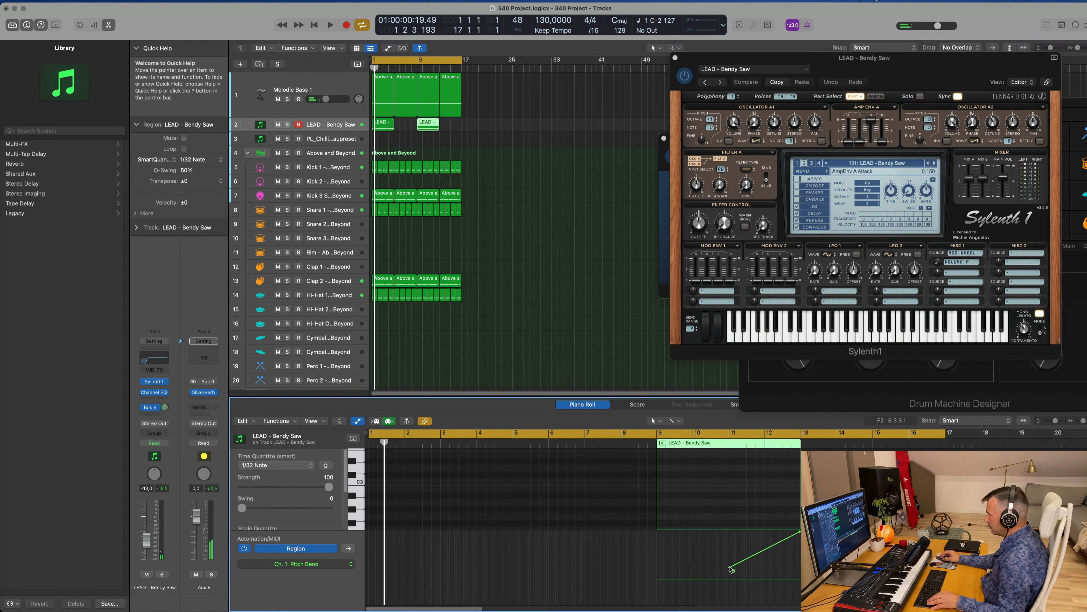
click(730, 569)
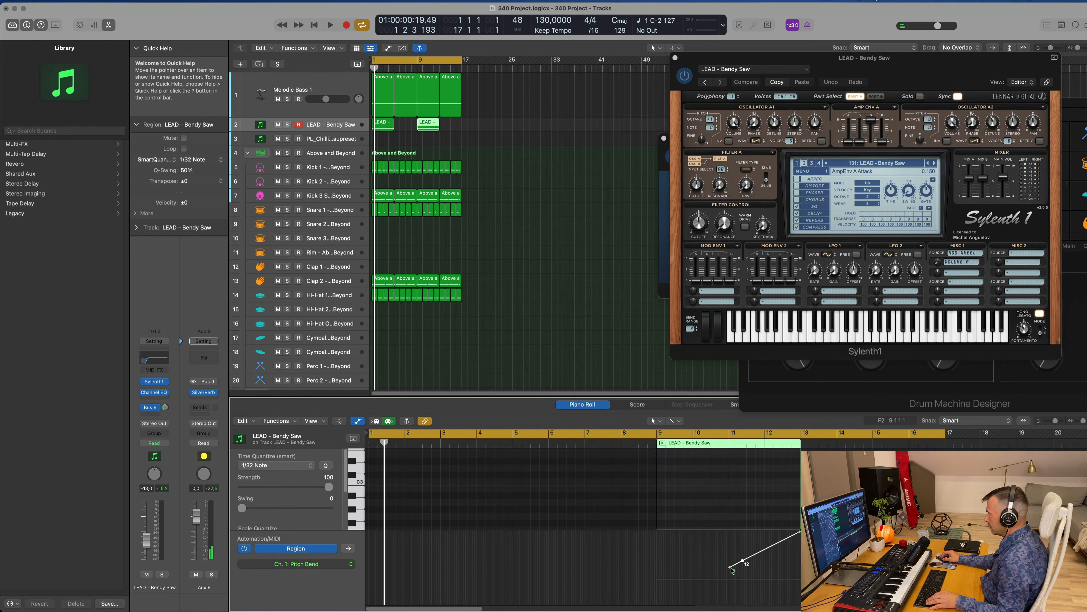
drag(744, 563, 663, 567)
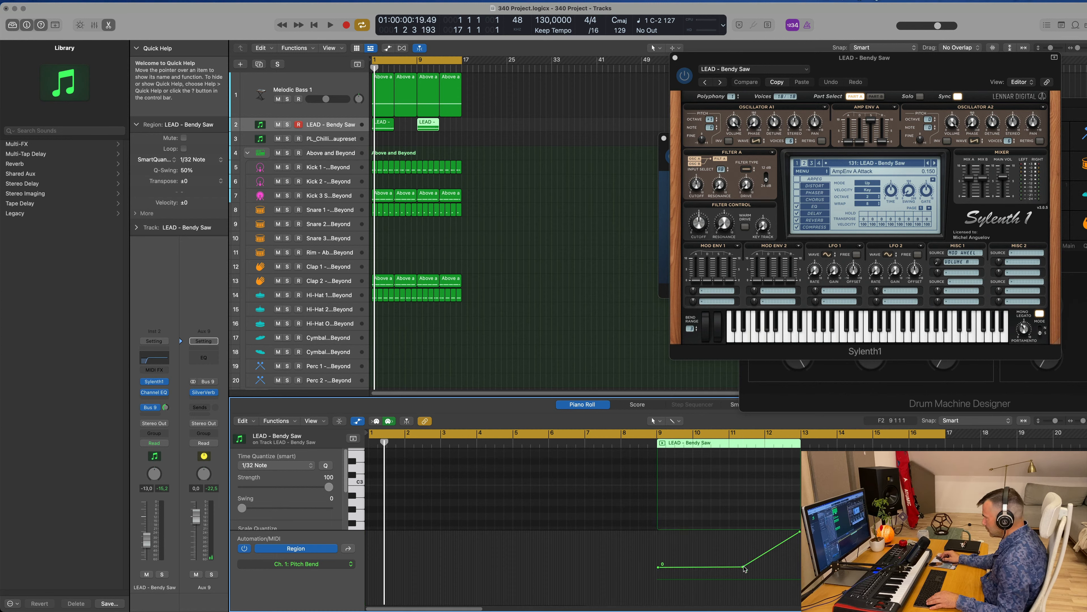
drag(743, 566, 730, 568)
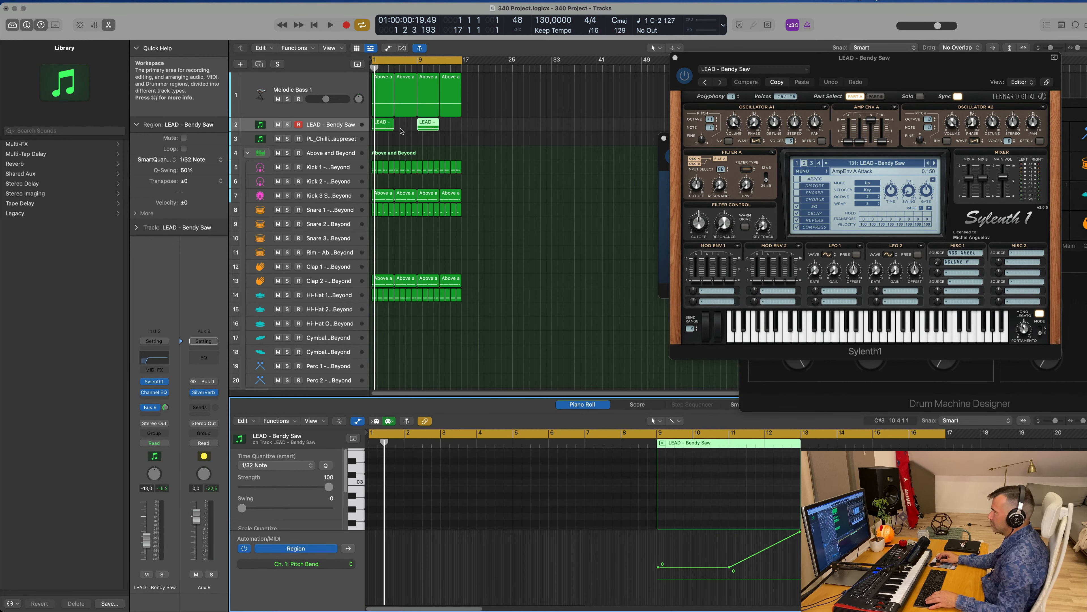
Replace the Bendy Saw region at bar 1 with a copy of the edited bar 9 region and start playback
click(386, 125)
key(Delete)
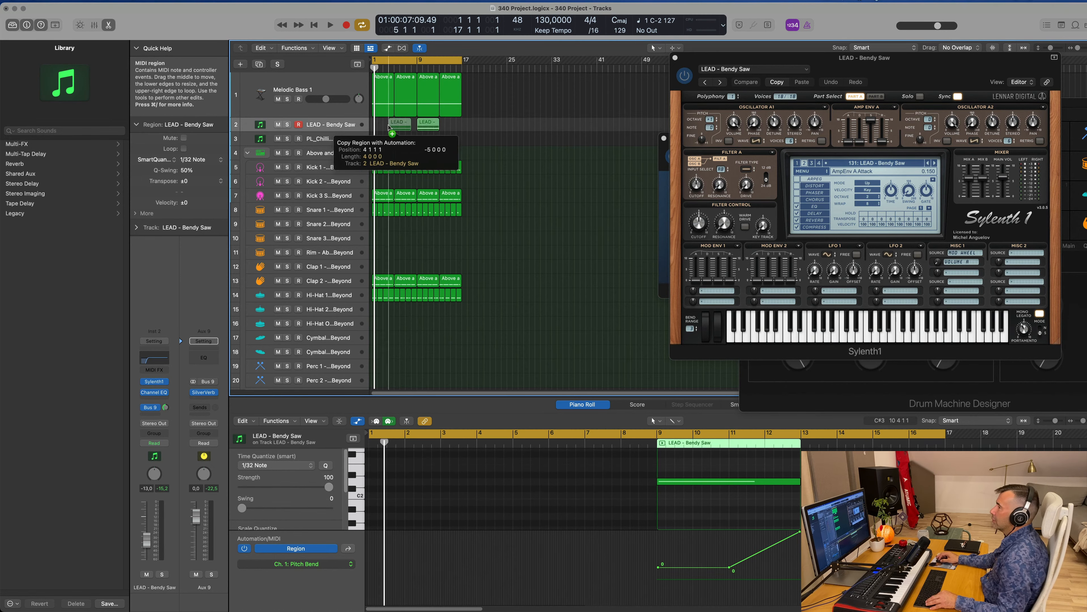
key(cmd+z)
key(space)
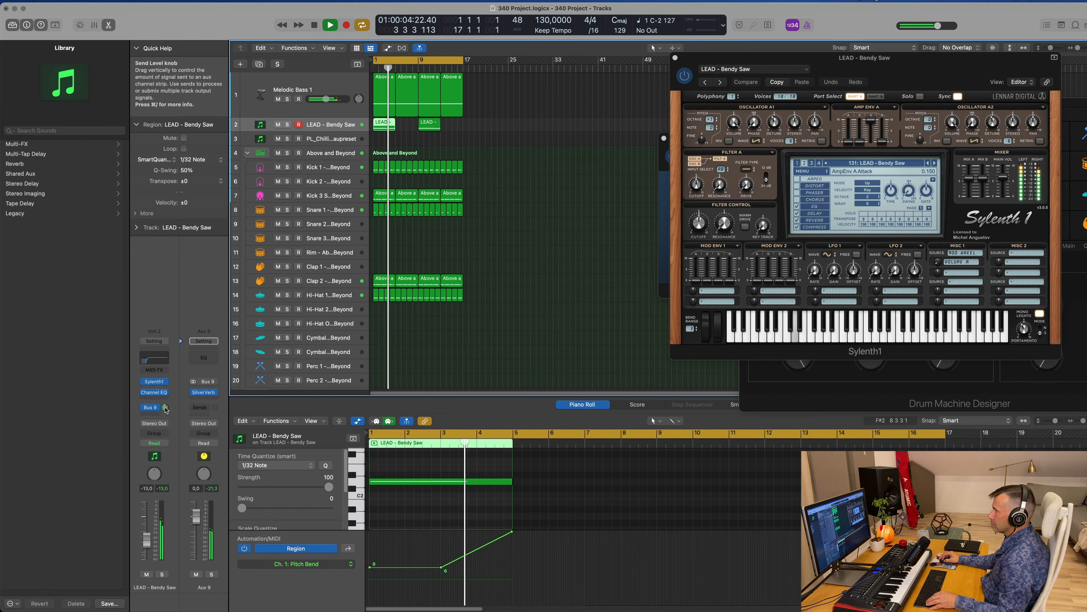
Lower the LEAD - Bendy Saw track volume to -17.0 dB while replaying from the start
key(space)
key(space)
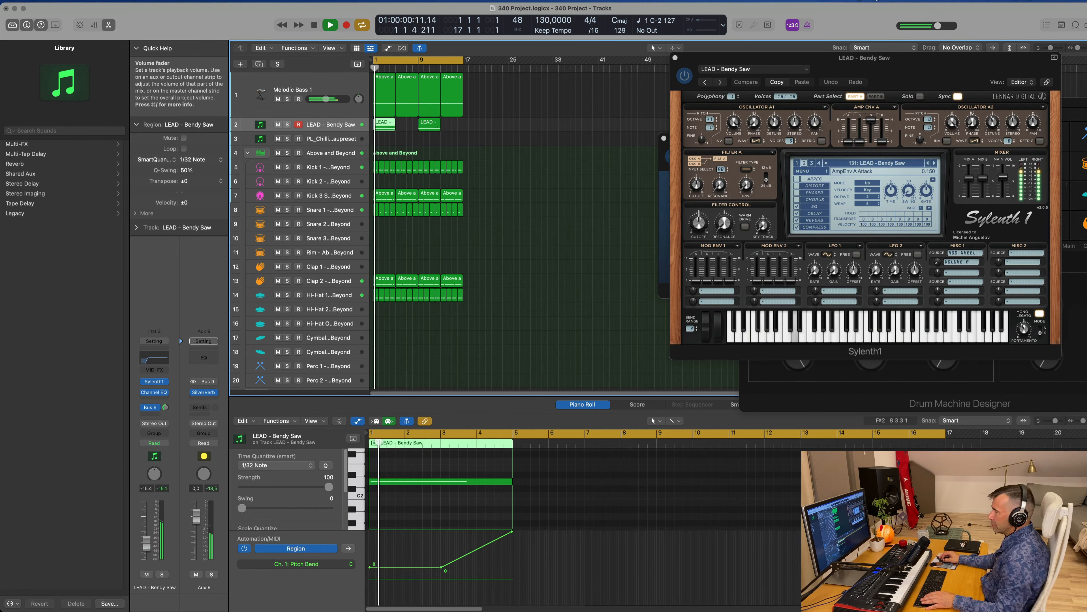
drag(146, 540, 147, 546)
key(space)
key(space)
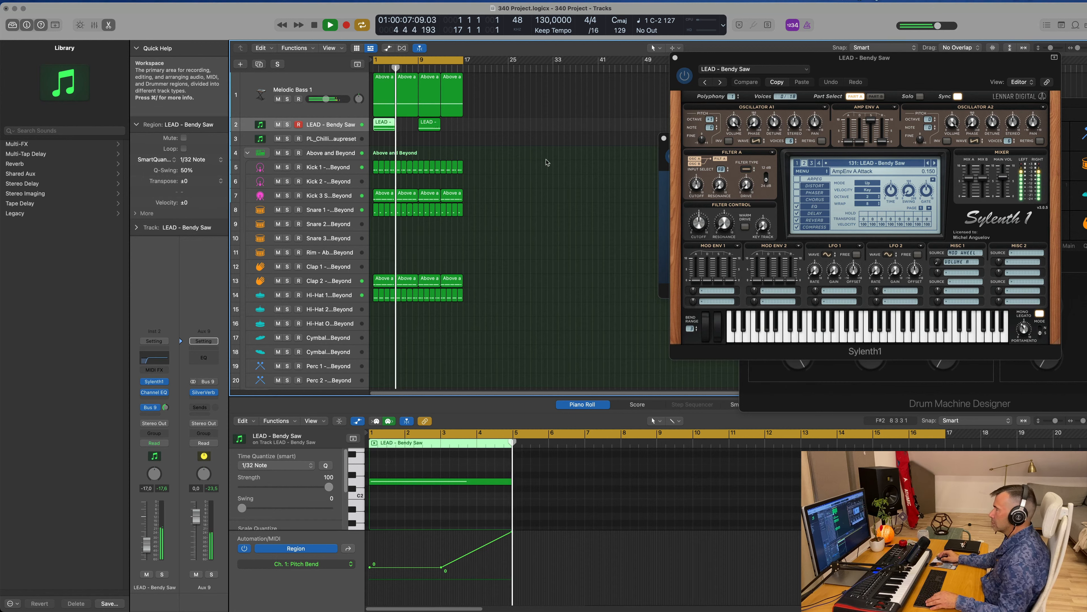
Select all regions in the arrangement and repeat them three times so they extend to bar 65
drag(522, 95, 369, 319)
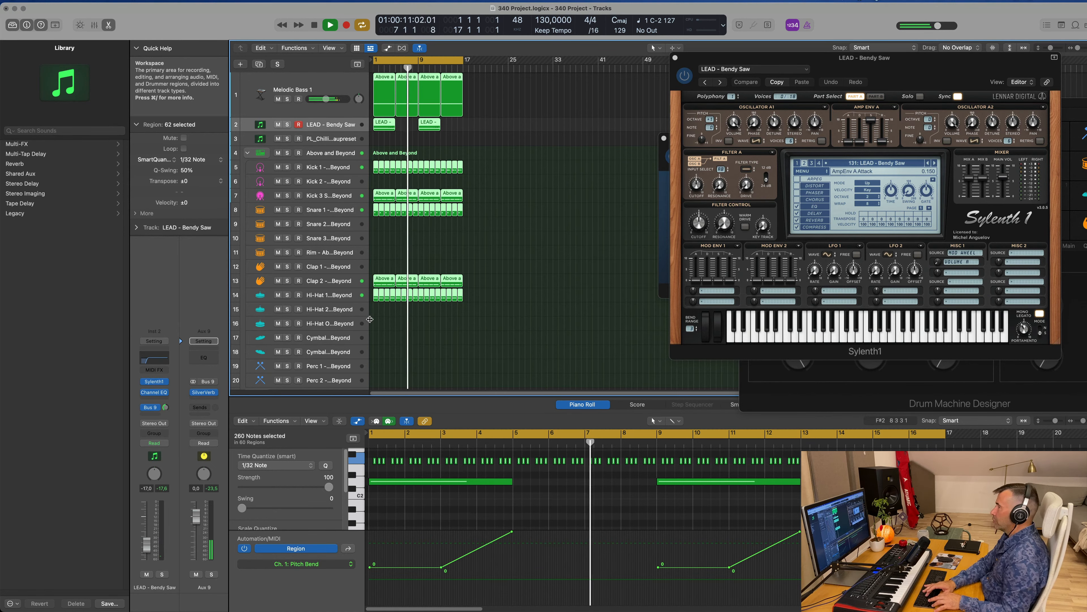
key(super+r)
key(super+r)
key(super+r)
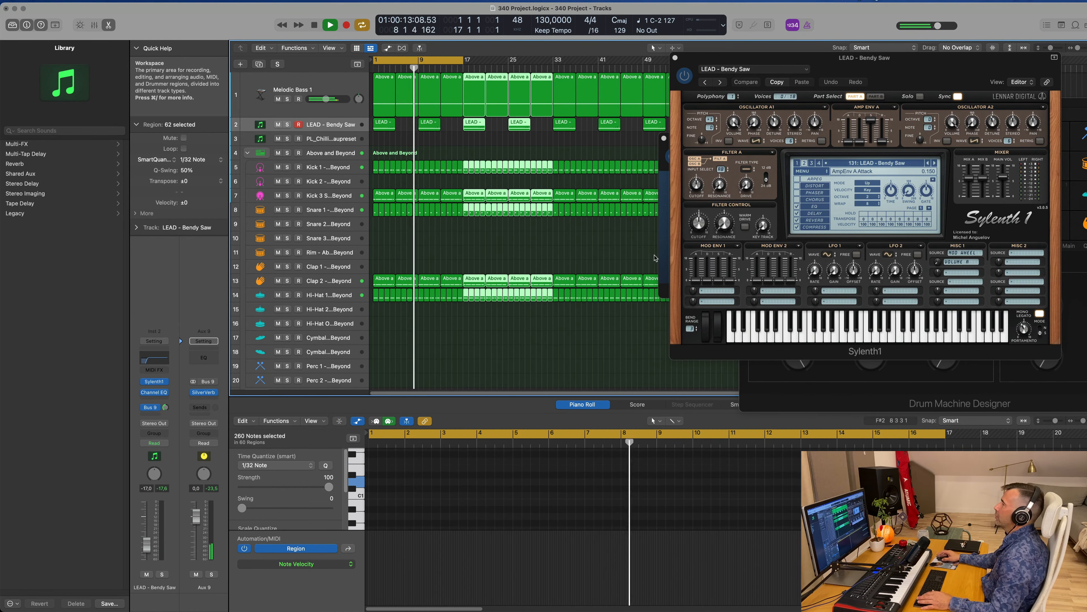
Close the Sylenth1 and SilverVerb windows and lower the LEAD - Bendy Saw track volume to -17.6 dB
drag(923, 67, 811, 249)
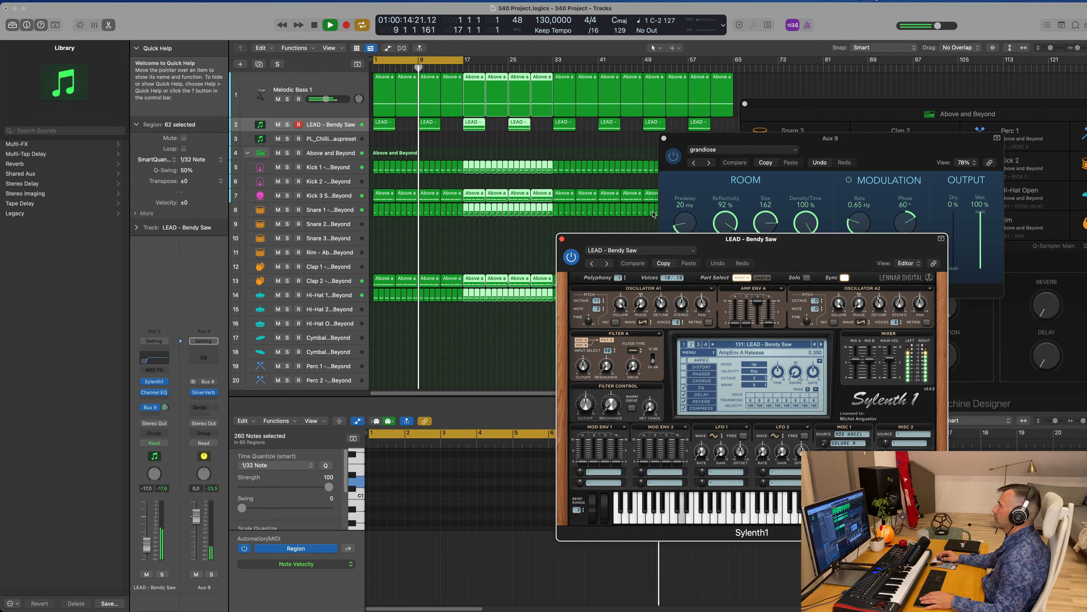
click(563, 240)
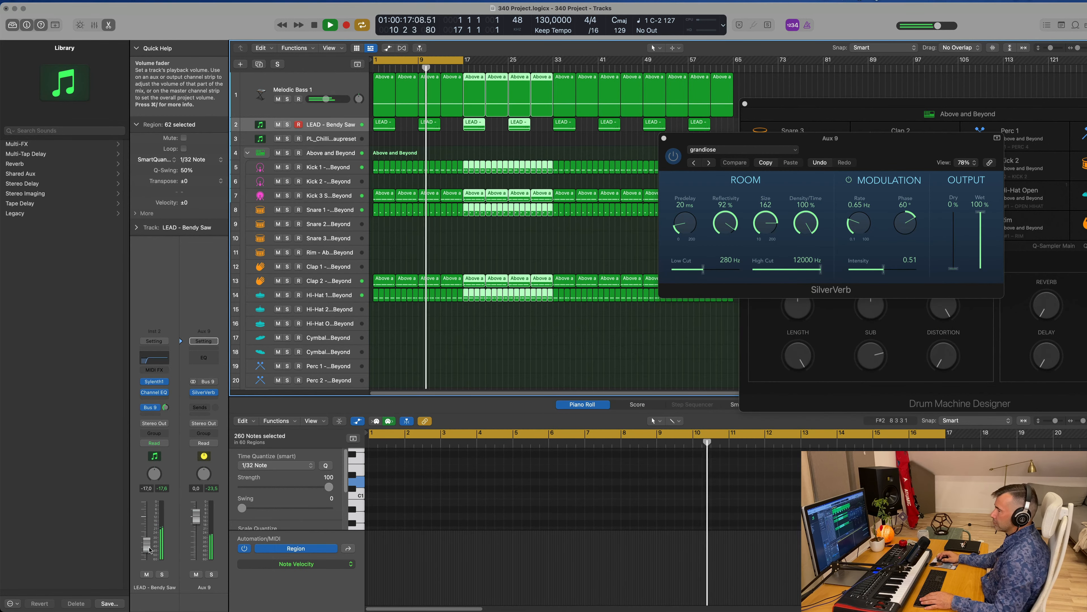
drag(150, 549, 150, 550)
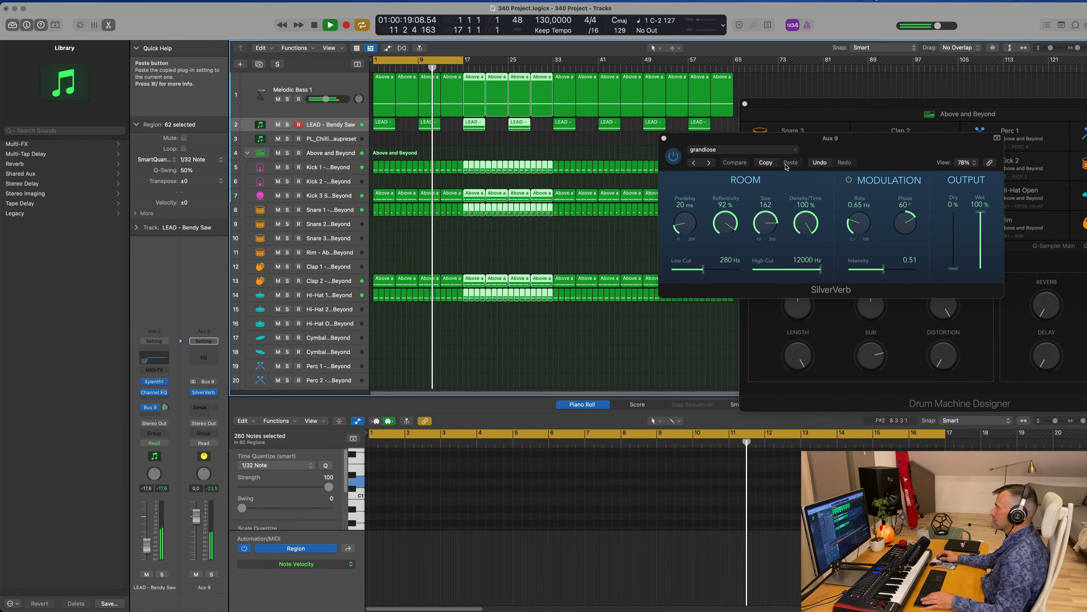
drag(661, 148, 636, 214)
click(639, 204)
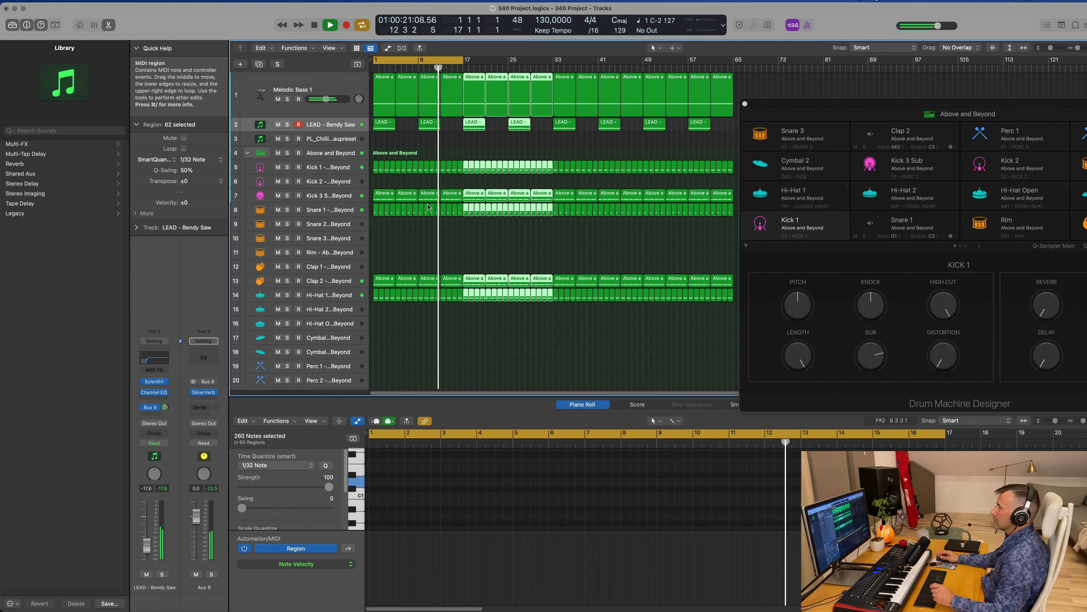
Duplicate the LEAD - Bendy Saw track and copy the bar 1 region onto the new track at bar 5
click(385, 124)
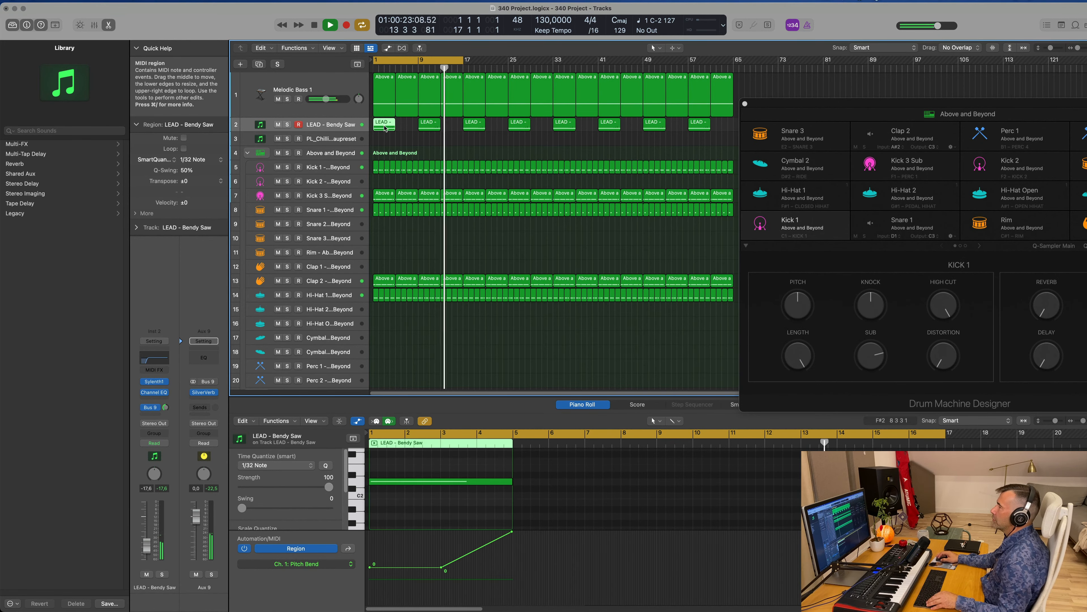
key(shift+Right)
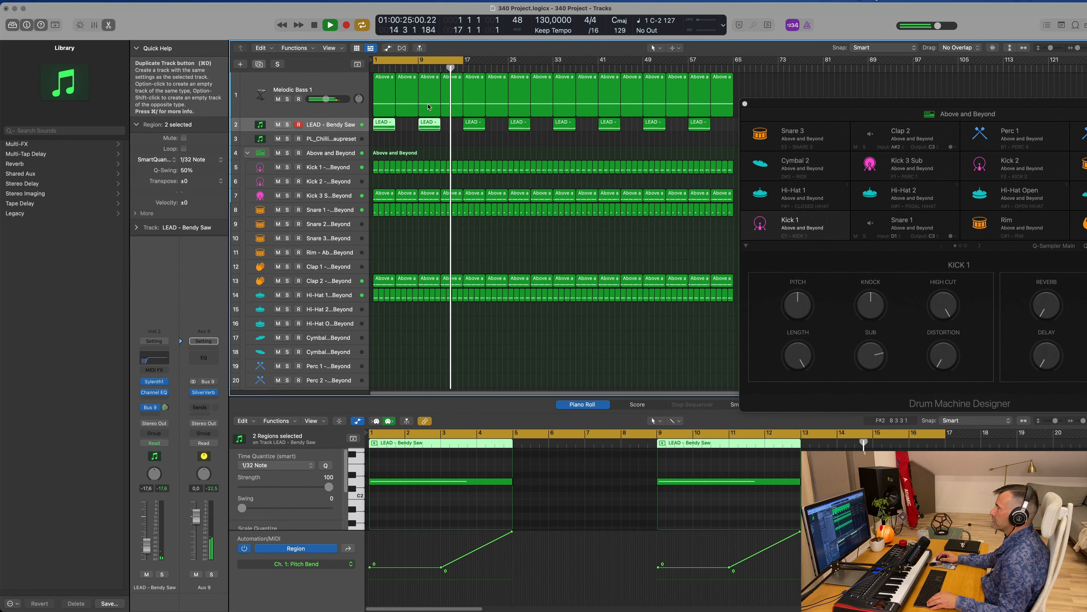
key(super+d)
drag(386, 129, 407, 142)
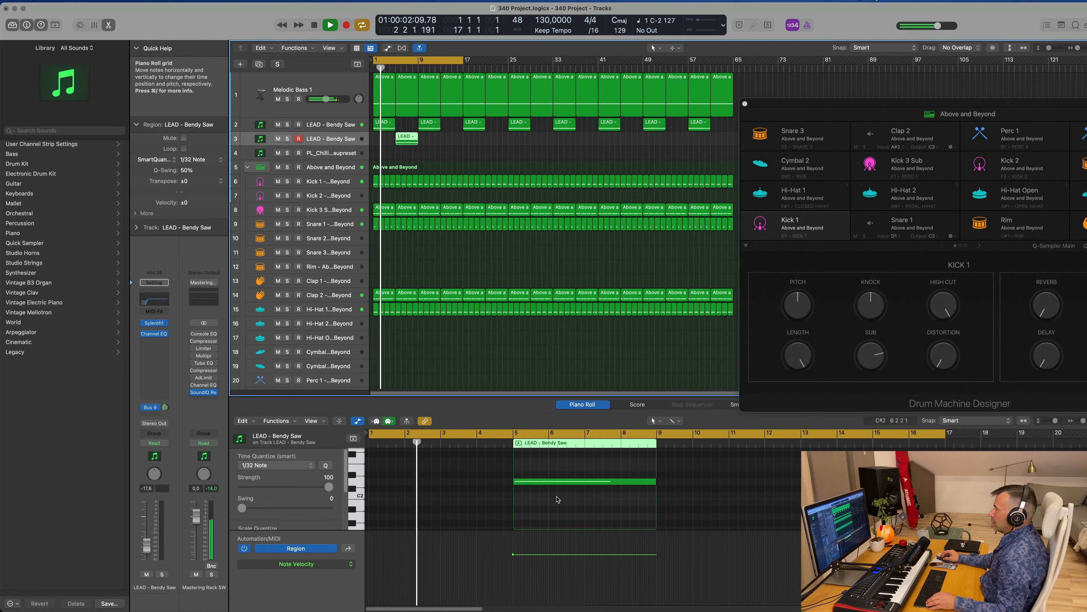
Show the new region's Ch. 1 Pitch Bend data, flatten its ramp by lowering the end point to 0, and return to the start
click(338, 563)
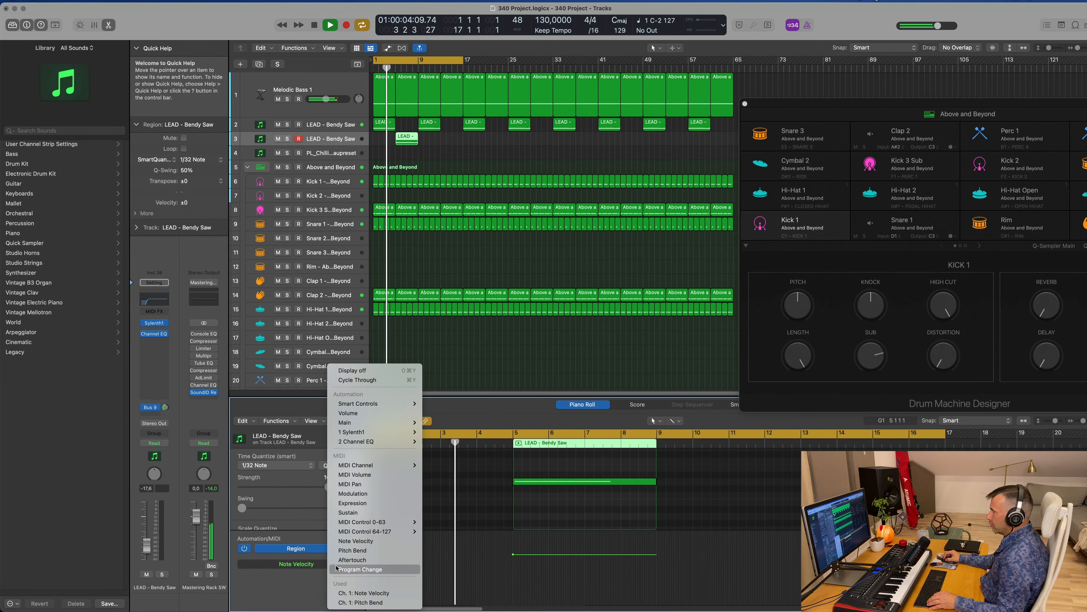
click(377, 602)
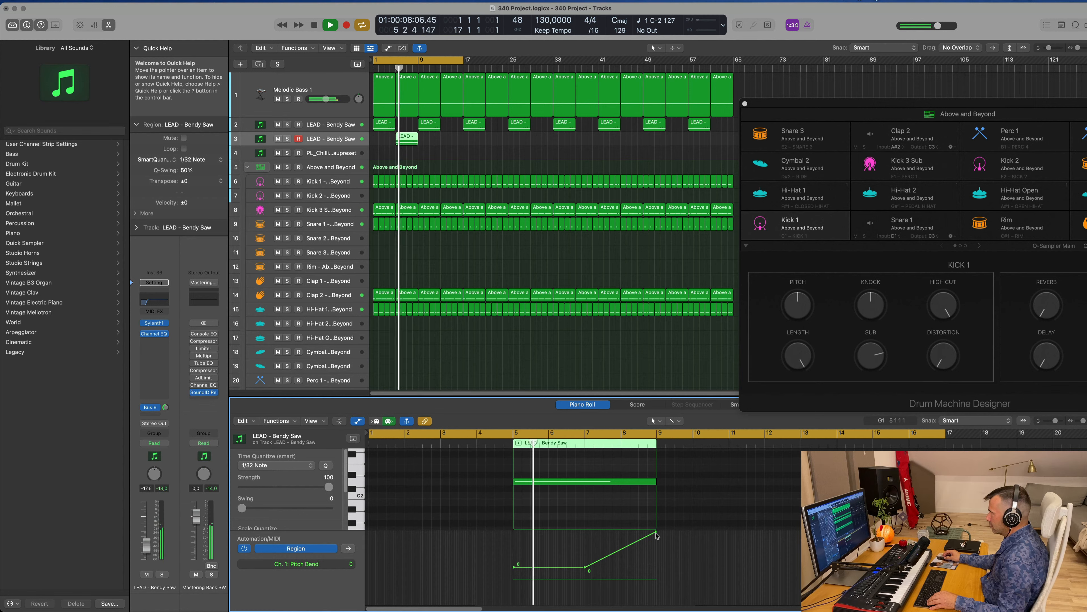
drag(656, 533, 656, 559)
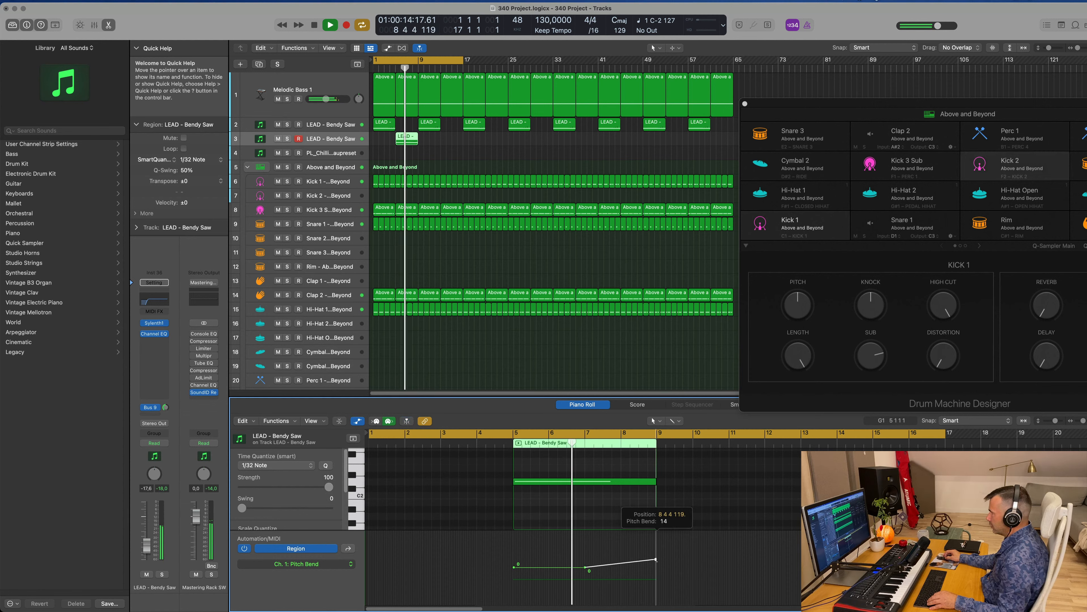
key(Return)
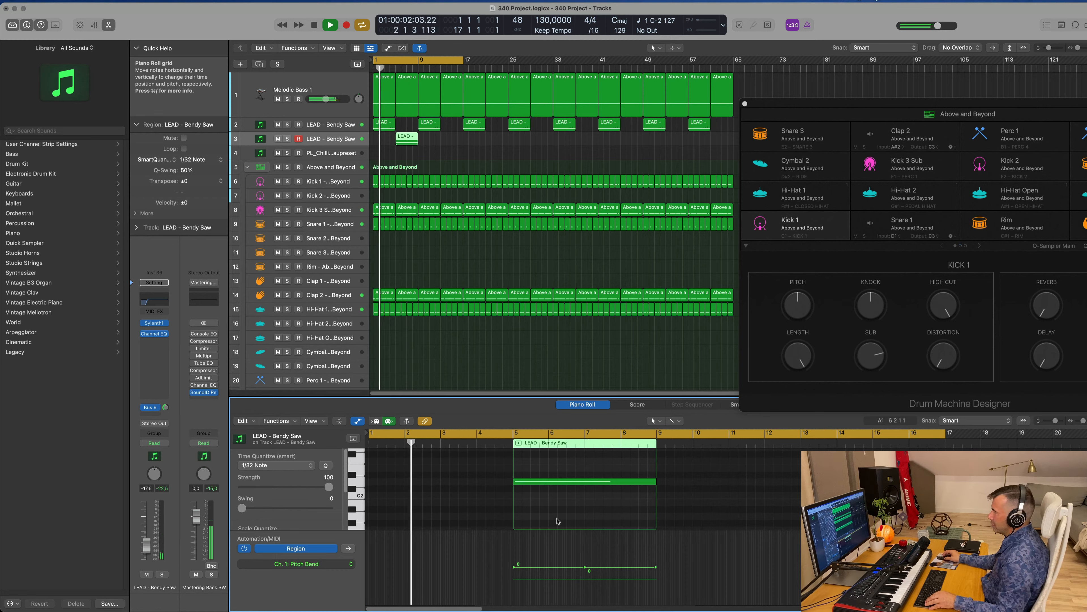
Stack two copies of the note above the original, the highest at A#2, to form a three-note chord, and restart playback
drag(565, 481, 558, 447)
scroll(529, 474, up, 1)
key(space)
key(space)
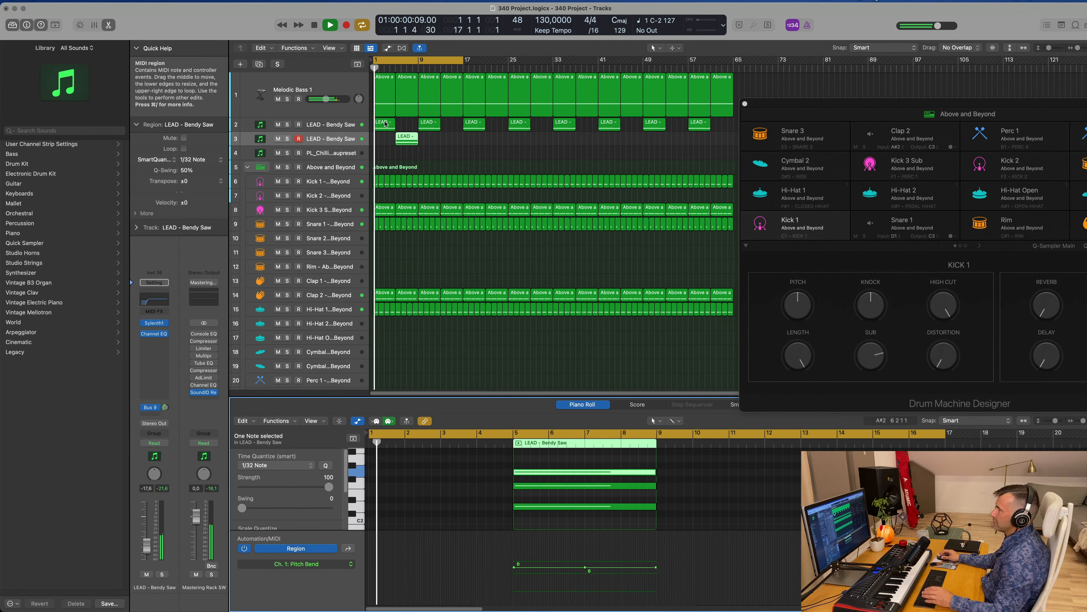
Load the preset LEAD - Brazil 1 in the duplicated track's Sylenth1 and copy its bar 5 region to bar 13
click(159, 324)
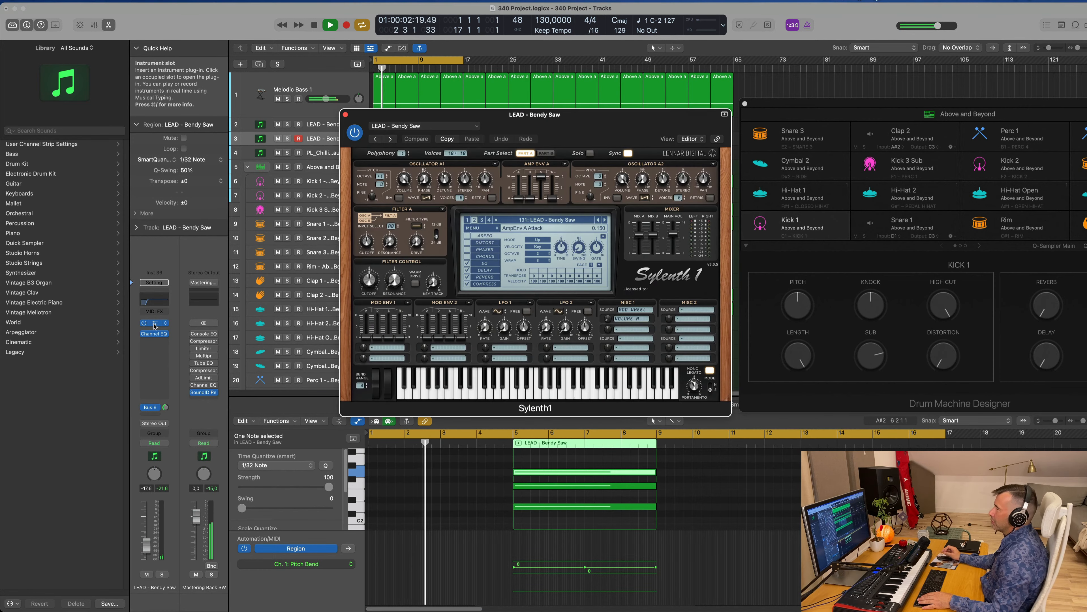
click(559, 220)
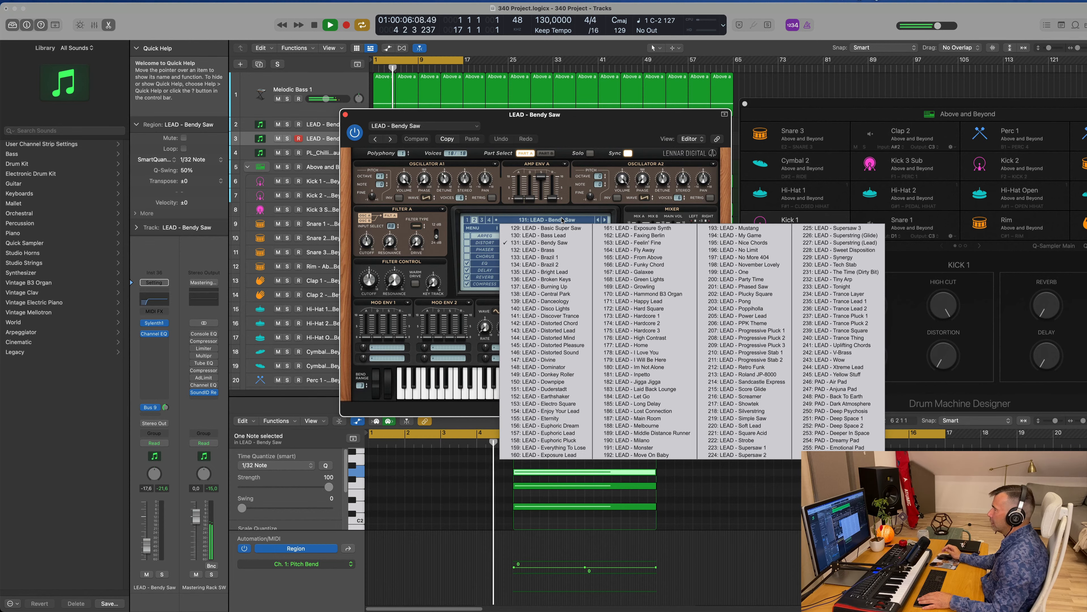
click(565, 257)
drag(557, 115, 1086, 140)
key(space)
key(space)
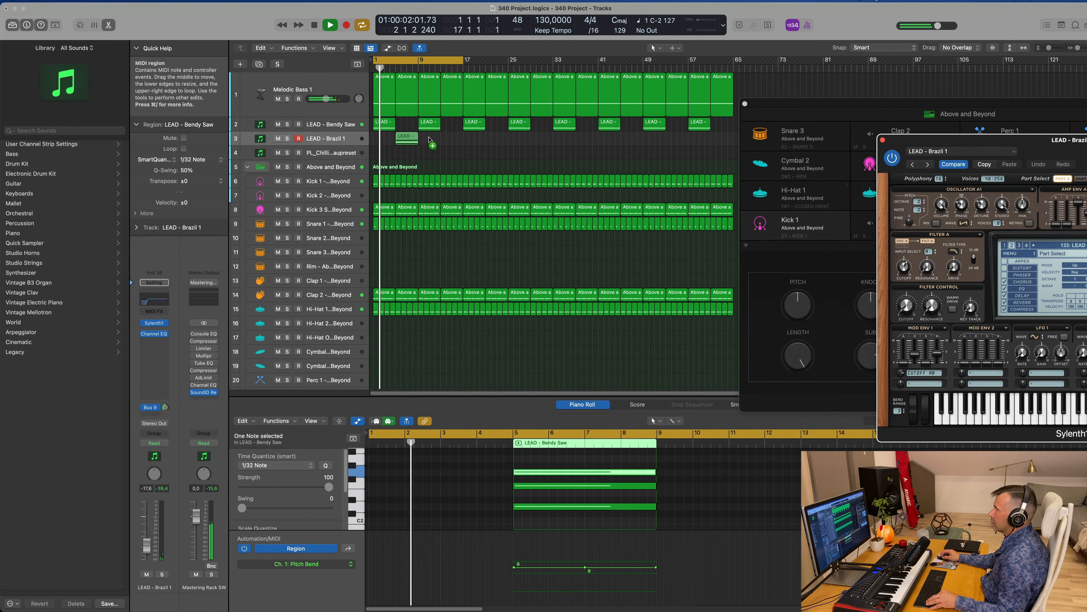
drag(415, 138, 462, 111)
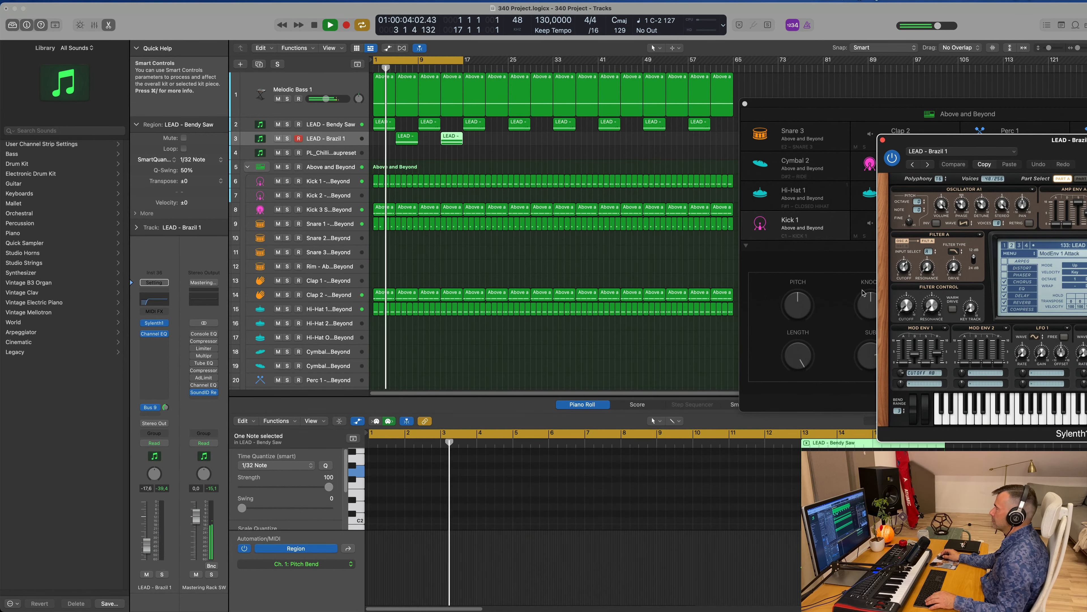
Adjust the filter cutoff and Filter A resonance in Sylenth1, set the LEAD - Brazil 1 track volume to -13.6 dB, and replay from the start
drag(1011, 144, 887, 158)
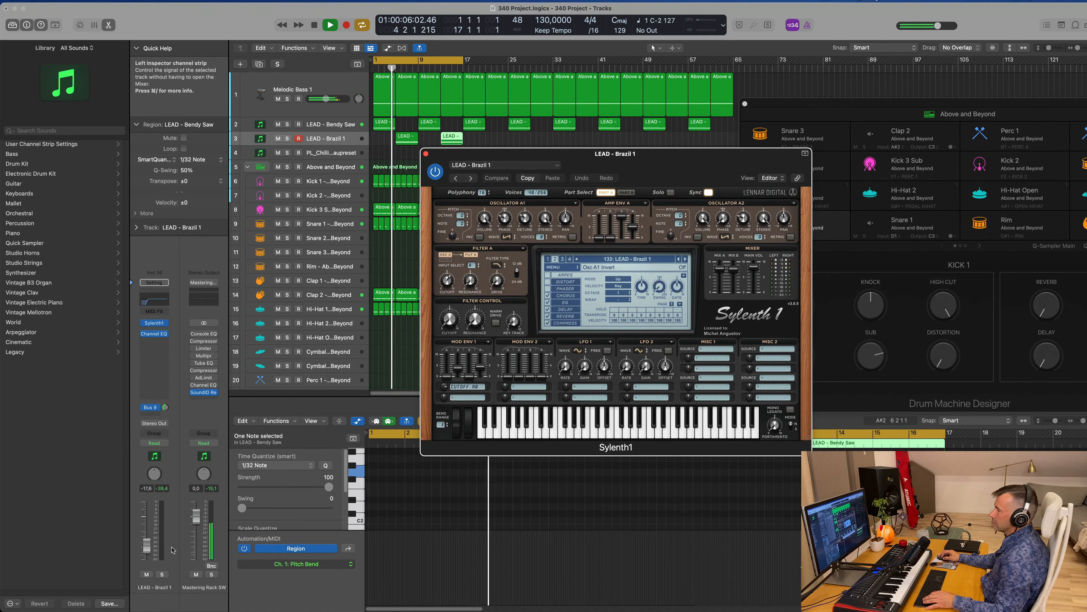
drag(146, 537, 147, 535)
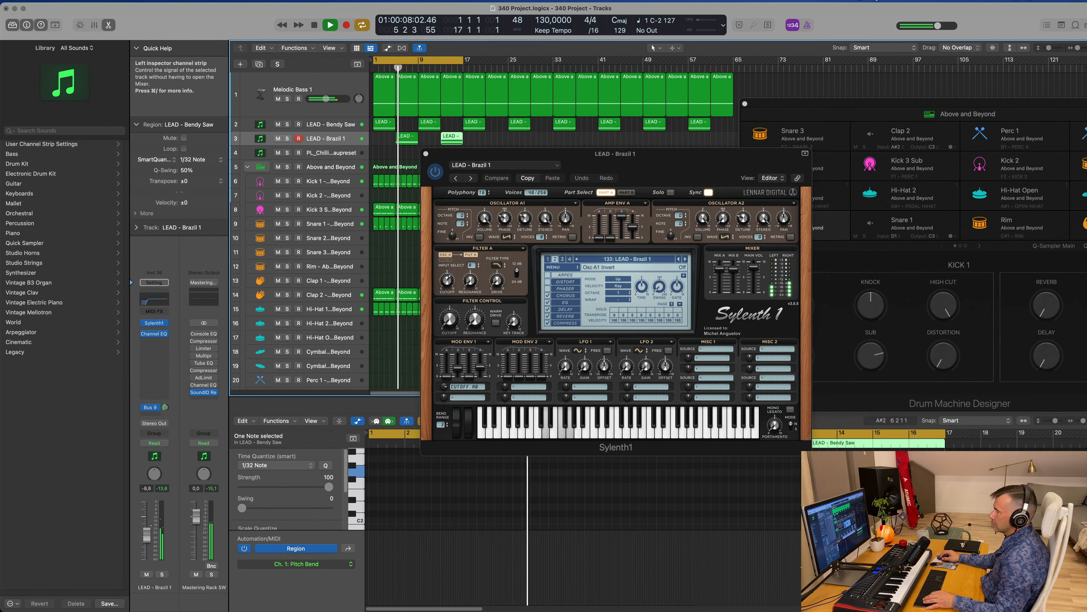
drag(535, 154, 717, 161)
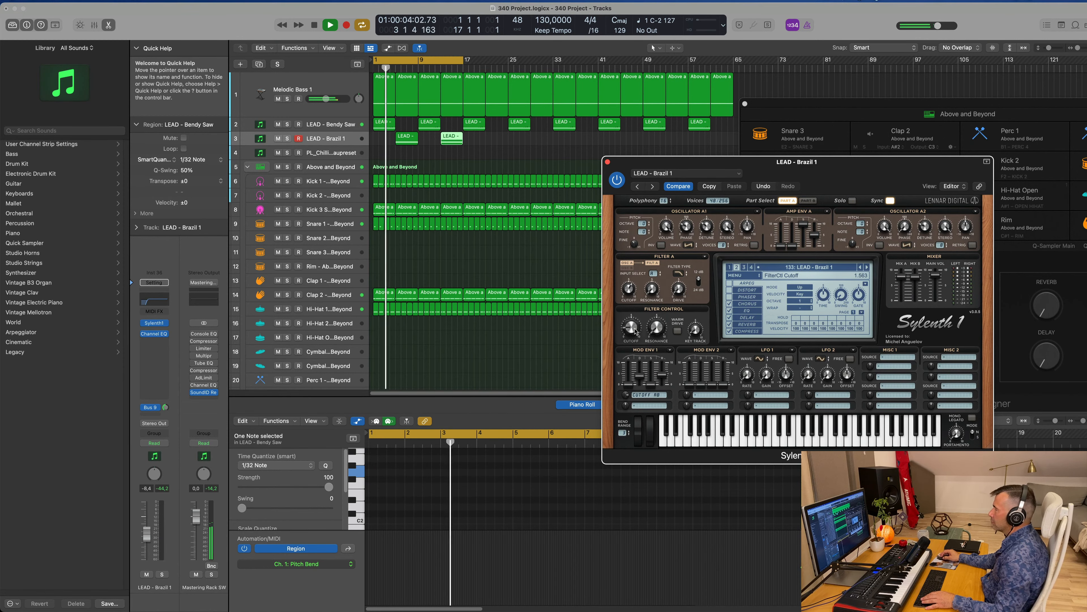
drag(826, 166, 613, 190)
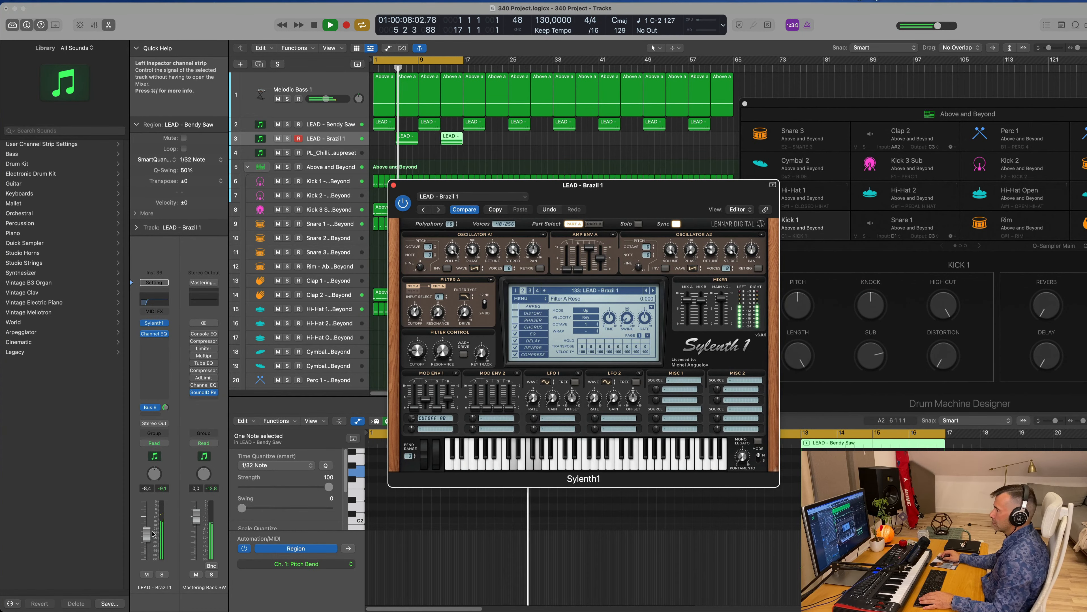
drag(147, 537, 147, 539)
key(Return)
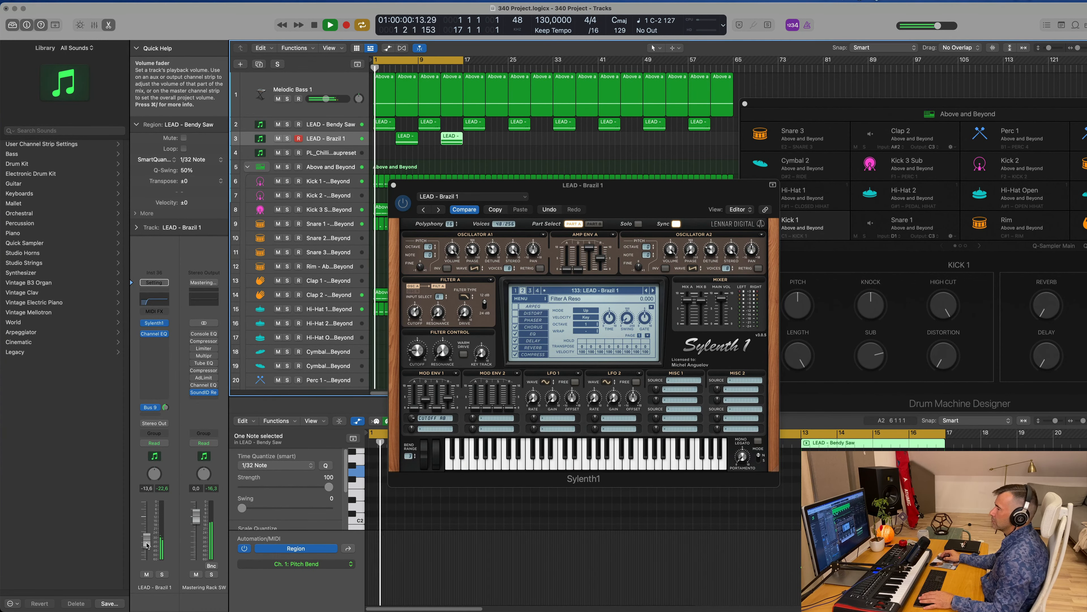
Set the LEAD - Brazil 1 track volume to -11.8 dB and its Sylenth1 filter control cutoff to 1.481, and close the plug-in
drag(637, 189, 650, 184)
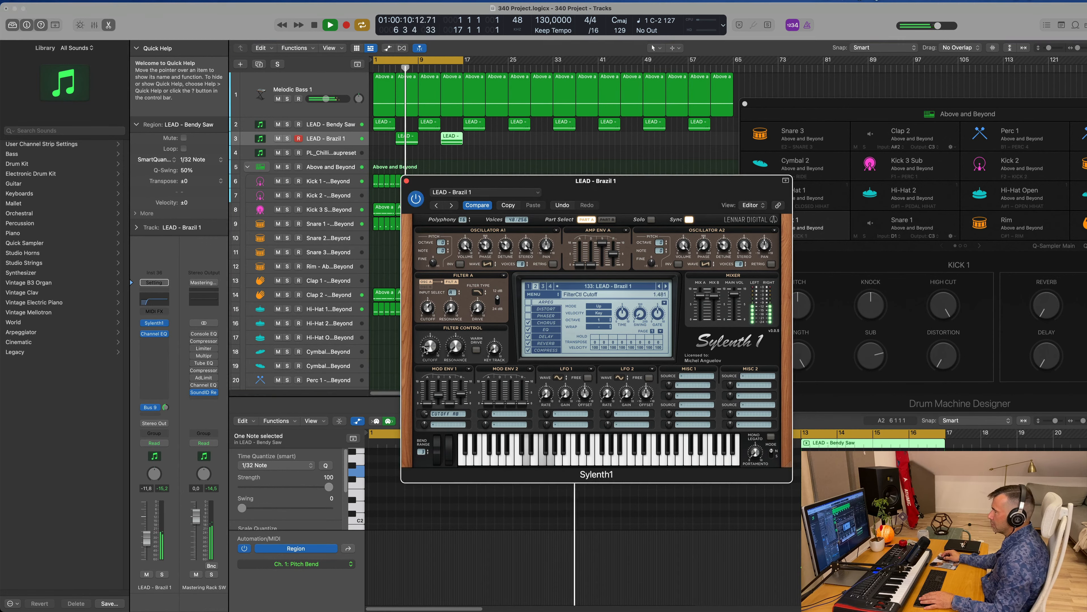
key(super+a)
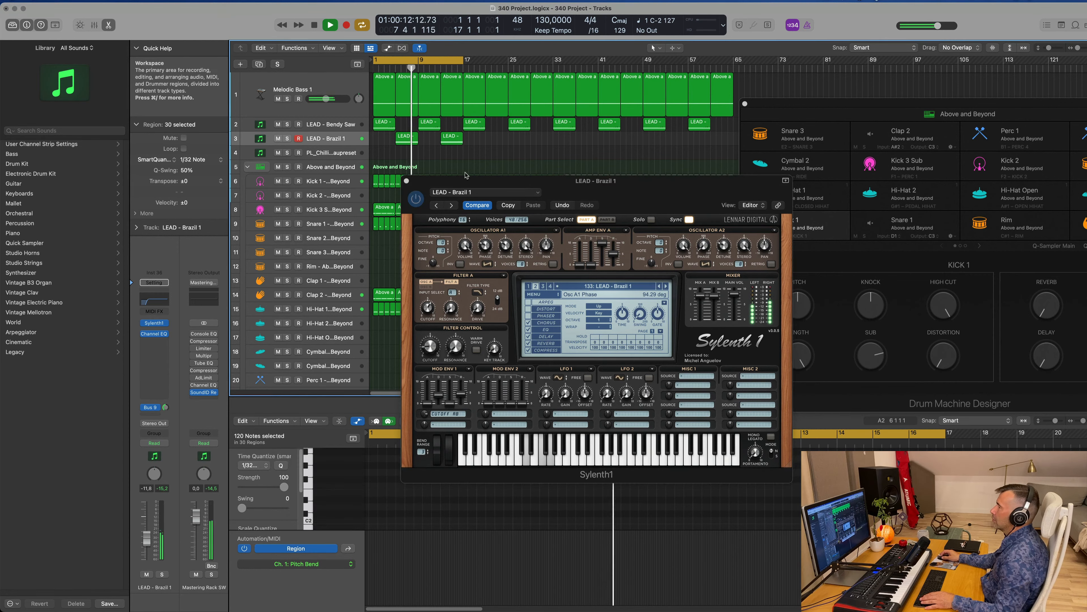
click(406, 180)
In the bar 5 LEAD - Brazil 1 region, shorten the three-note chord and repeat it as two hits from bar 5 and two from bar 7
click(406, 138)
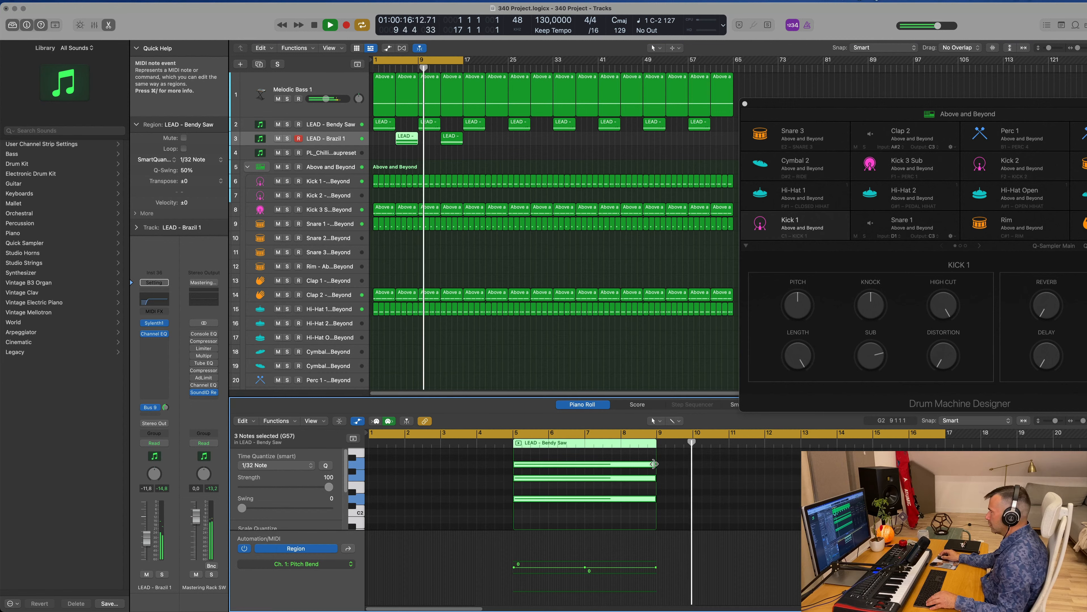
drag(655, 485, 593, 466)
scroll(488, 164, up, 2)
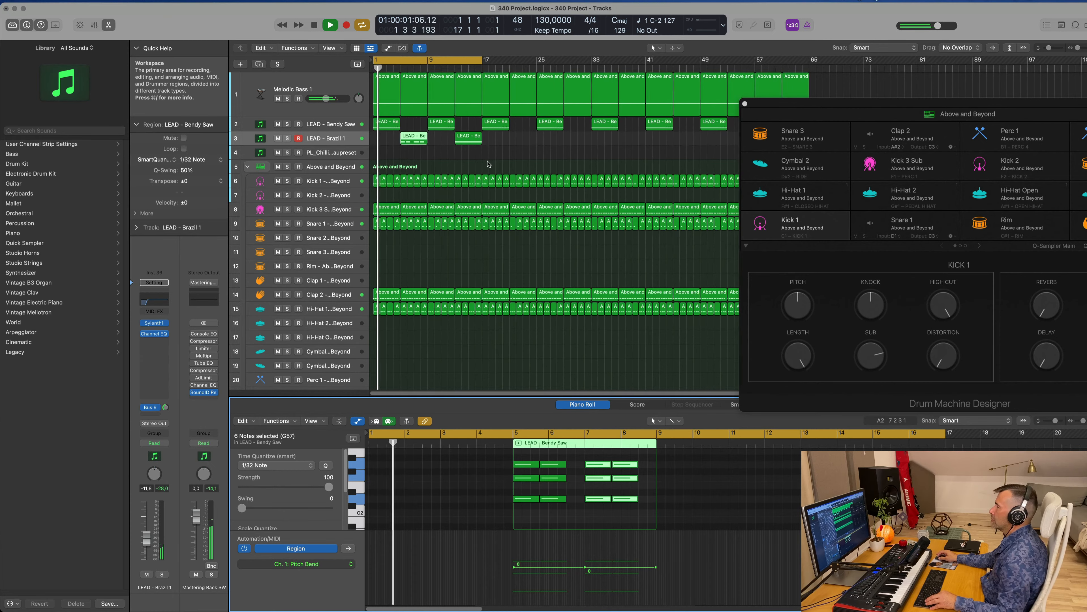
scroll(488, 164, up, 2)
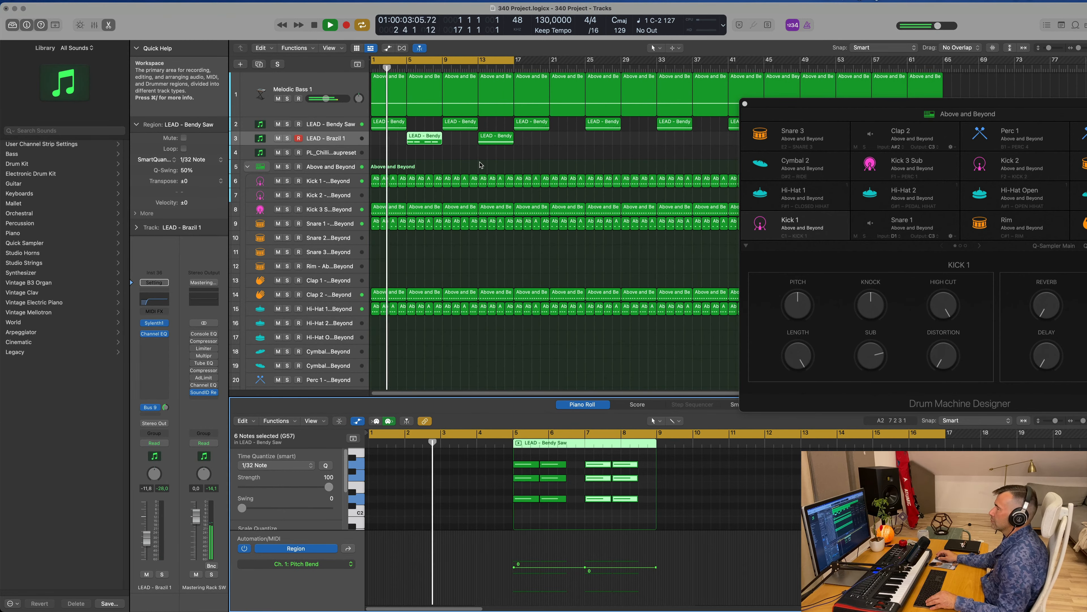
scroll(481, 165, up, 2)
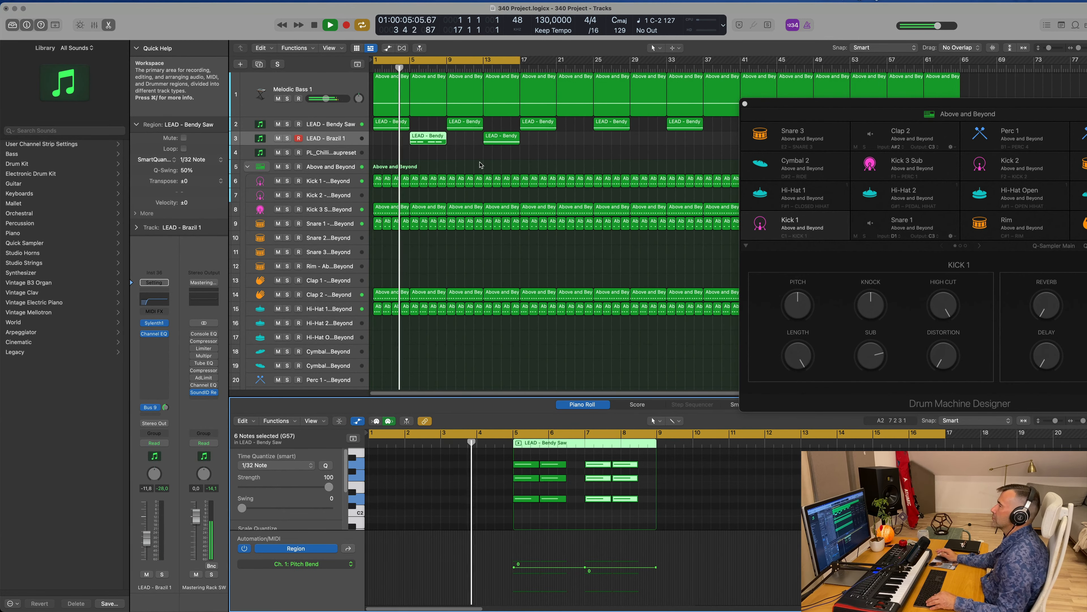
scroll(494, 167, down, 3)
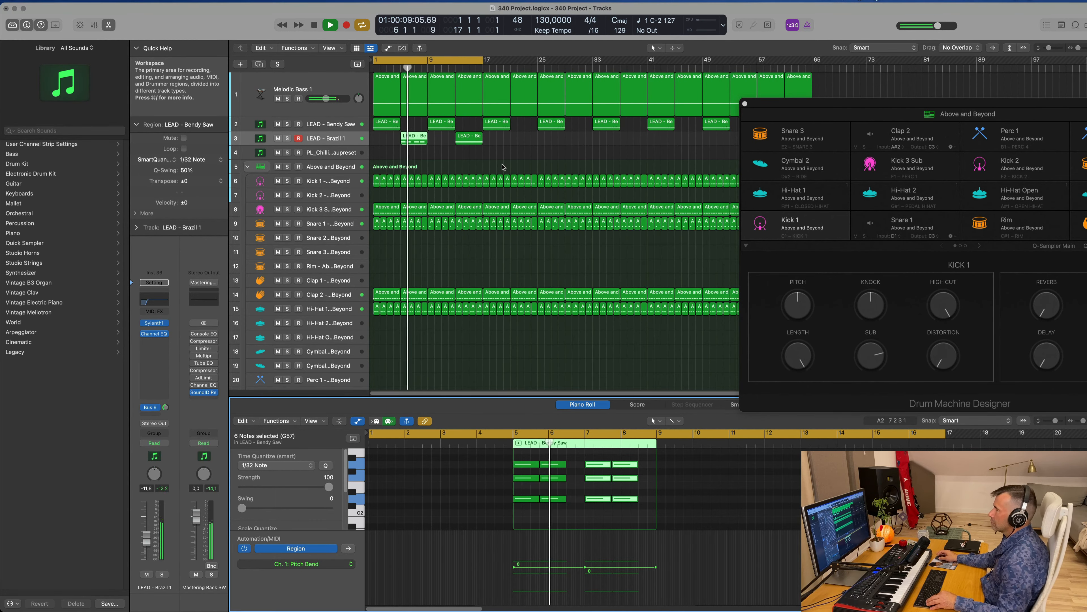
scroll(514, 167, down, 2)
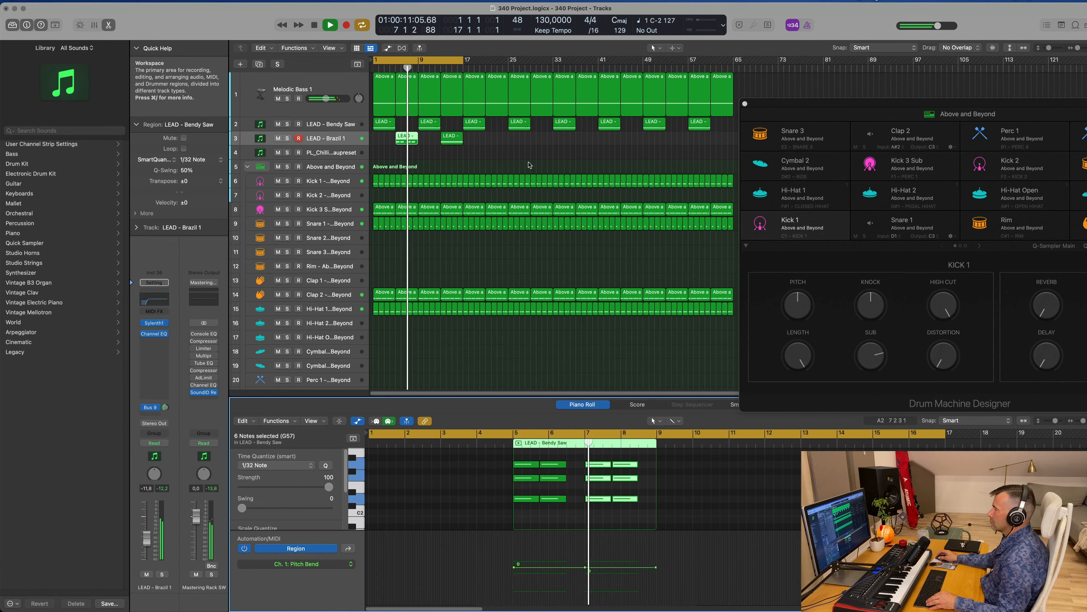
scroll(529, 165, up, 4)
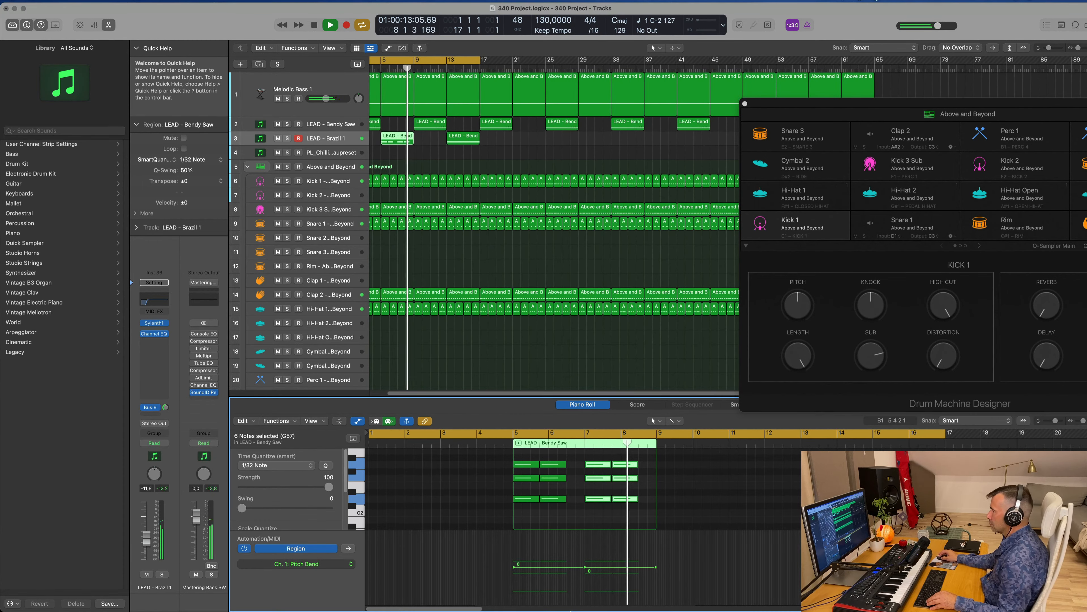
Transpose all chord notes in the bar 5 LEAD - Brazil 1 region down an octave and restart playback
click(498, 517)
key(alt+shift+Up)
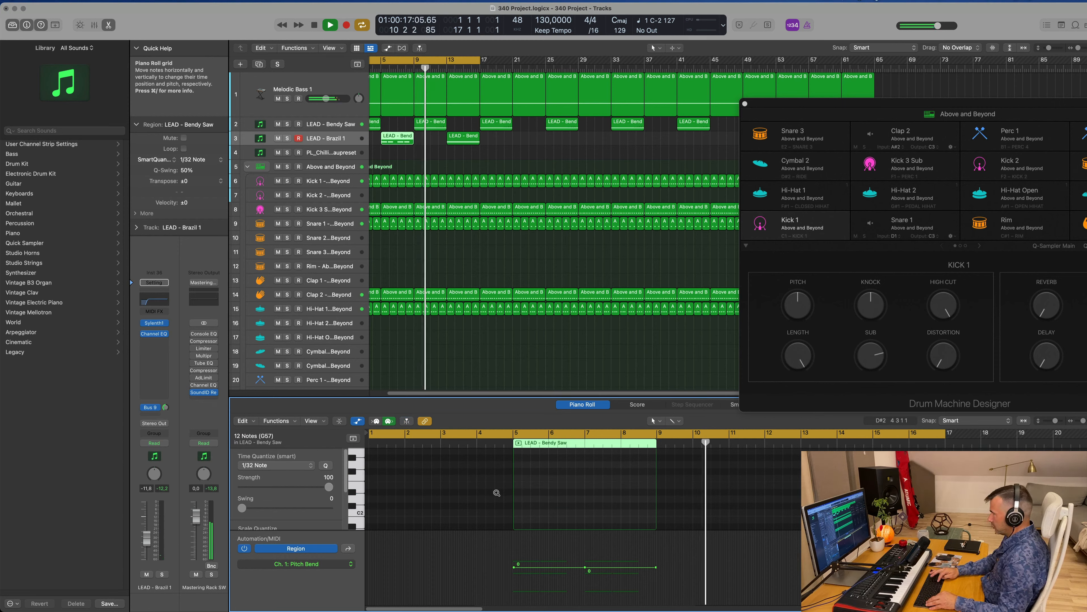
key(space)
key(space)
Delete the old LEAD - Brazil 1 region at bar 13
scroll(430, 163, down, 3)
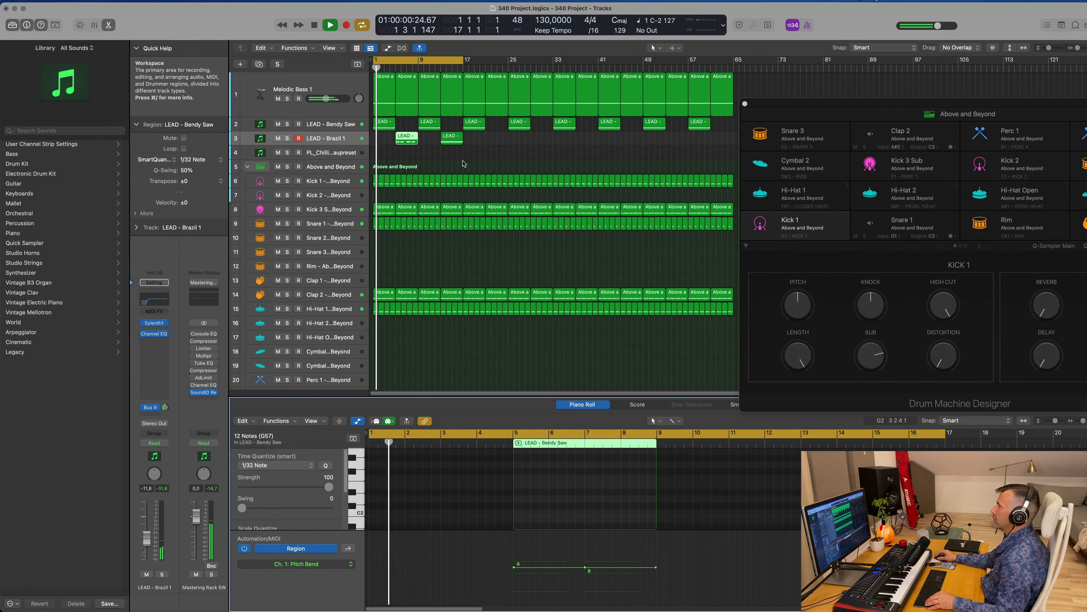
scroll(454, 165, up, 1)
click(447, 144)
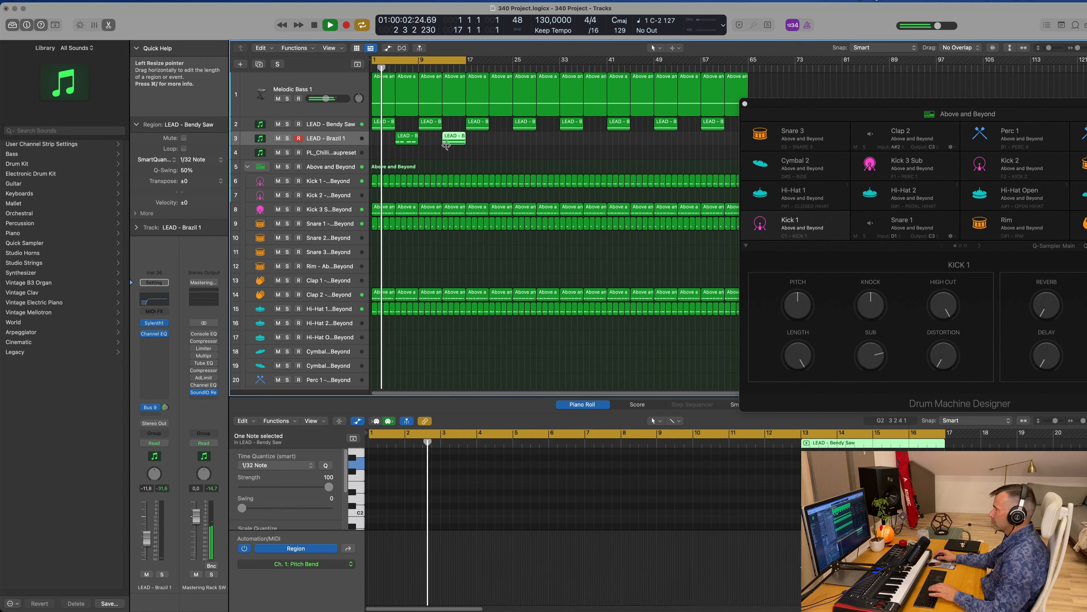
key(Delete)
Transpose all chord notes in the bar 5 LEAD - Brazil 1 region up two octaves and replay from the start
click(407, 141)
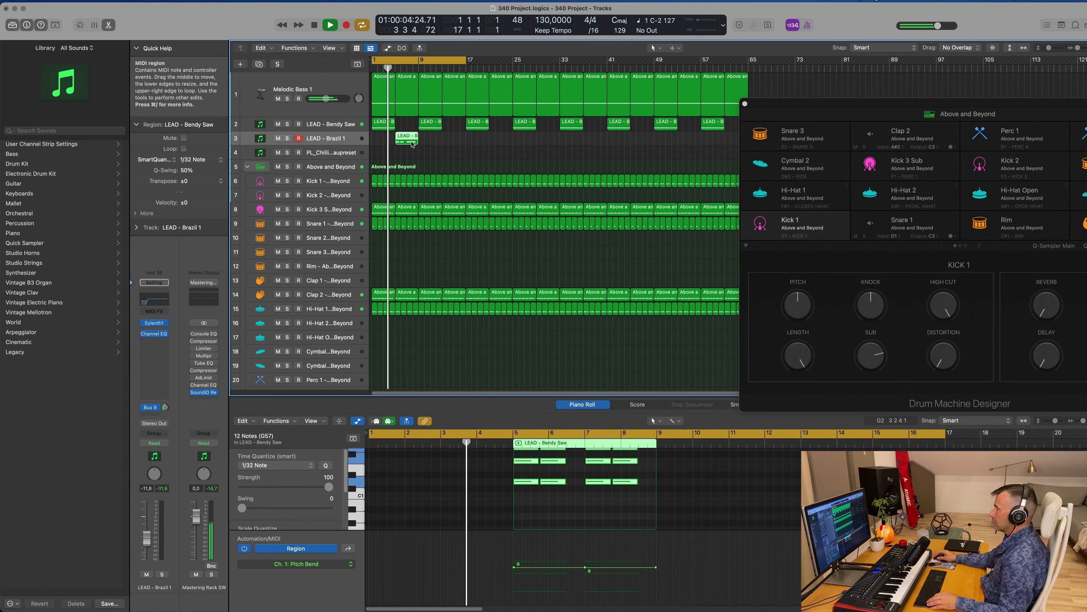
scroll(587, 514, up, 3)
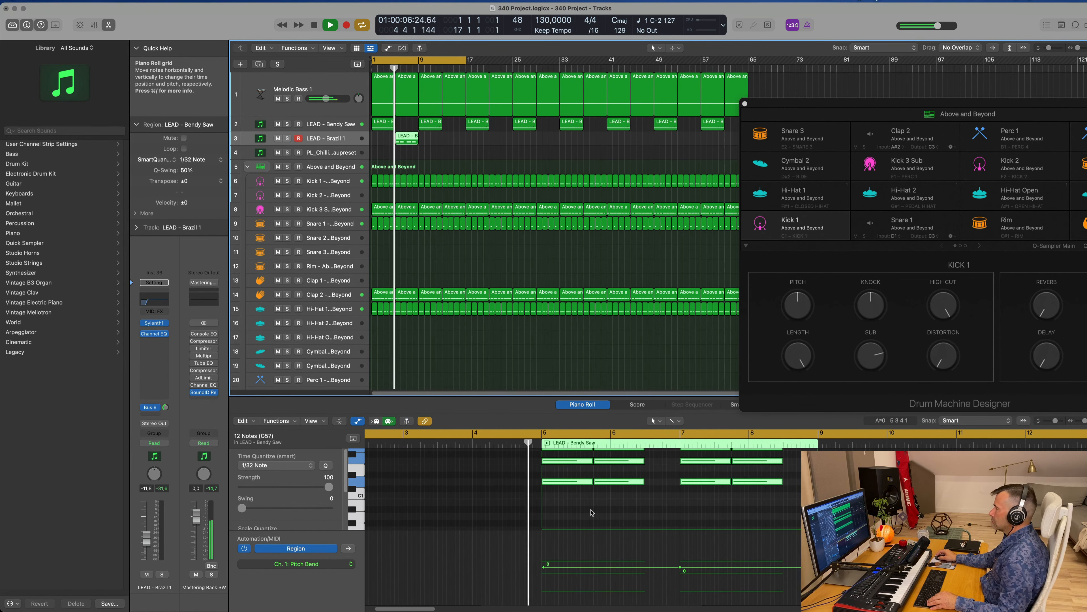
scroll(590, 510, down, 1)
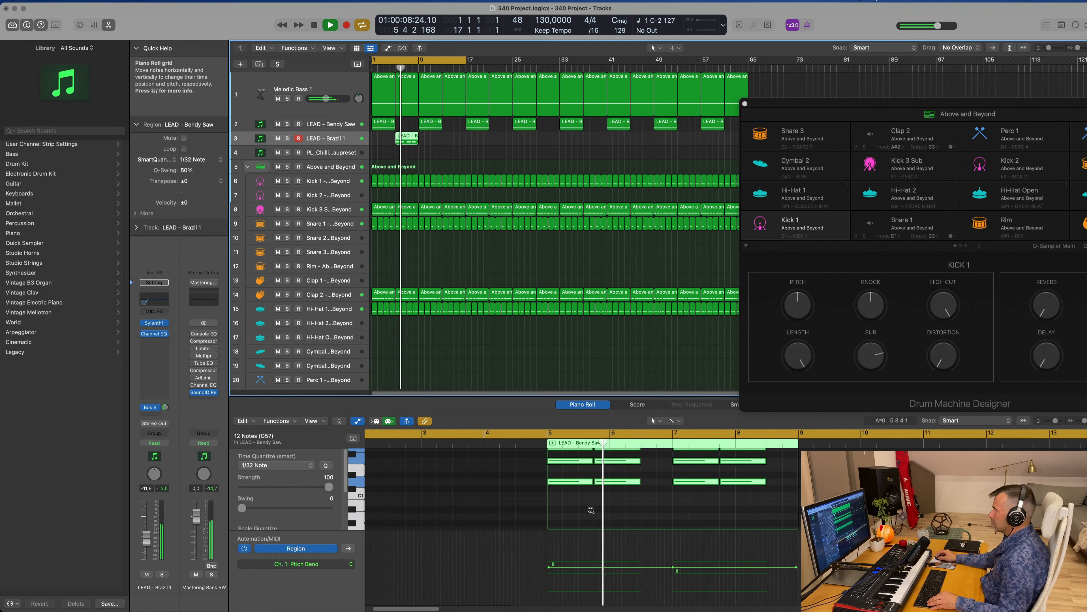
key(Delete)
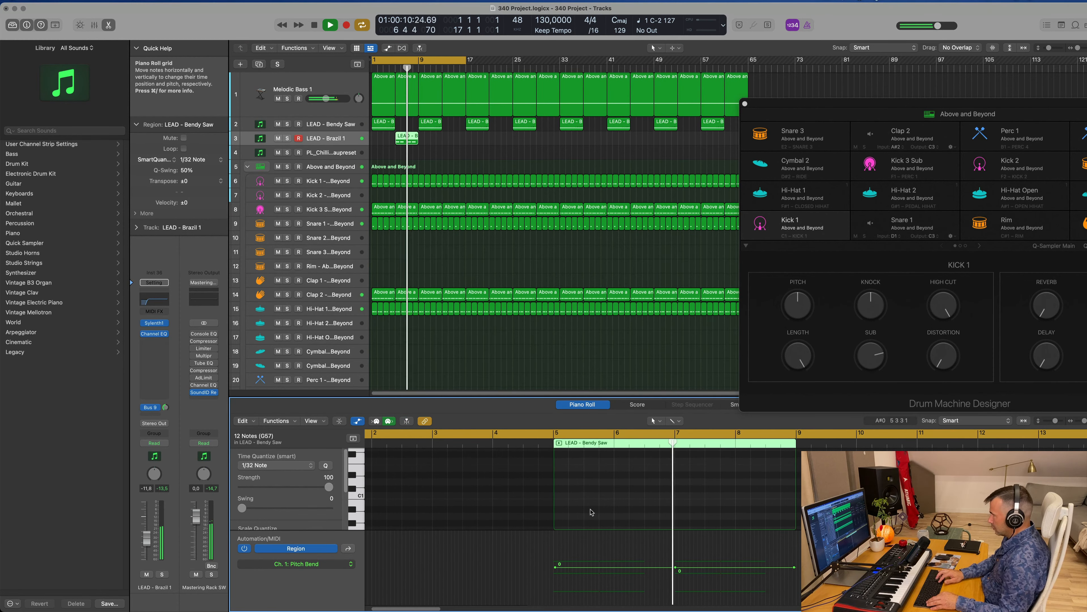
scroll(449, 188, right, 1)
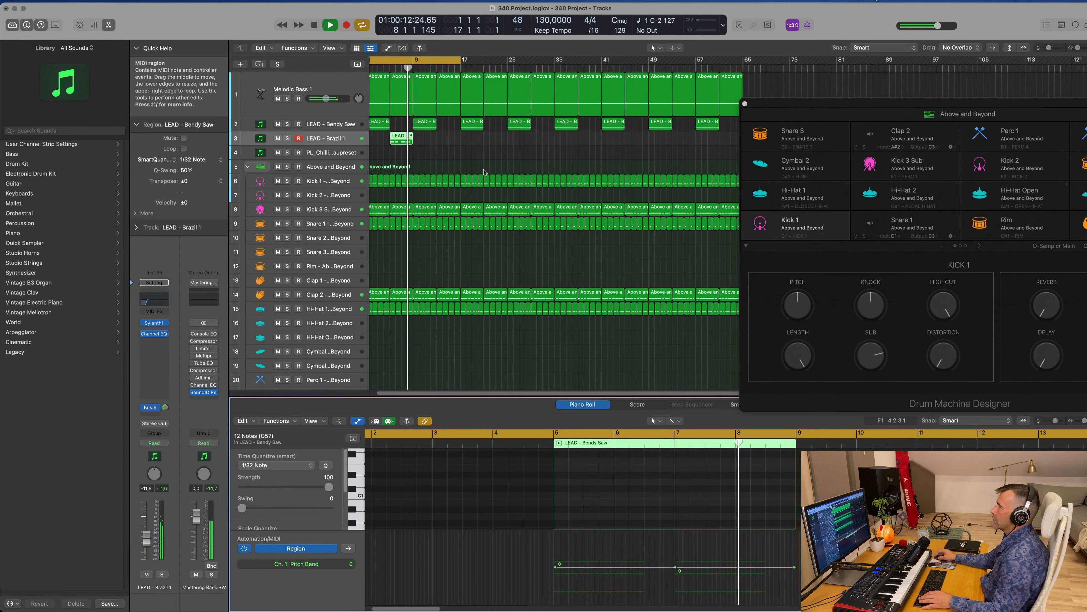
key(Return)
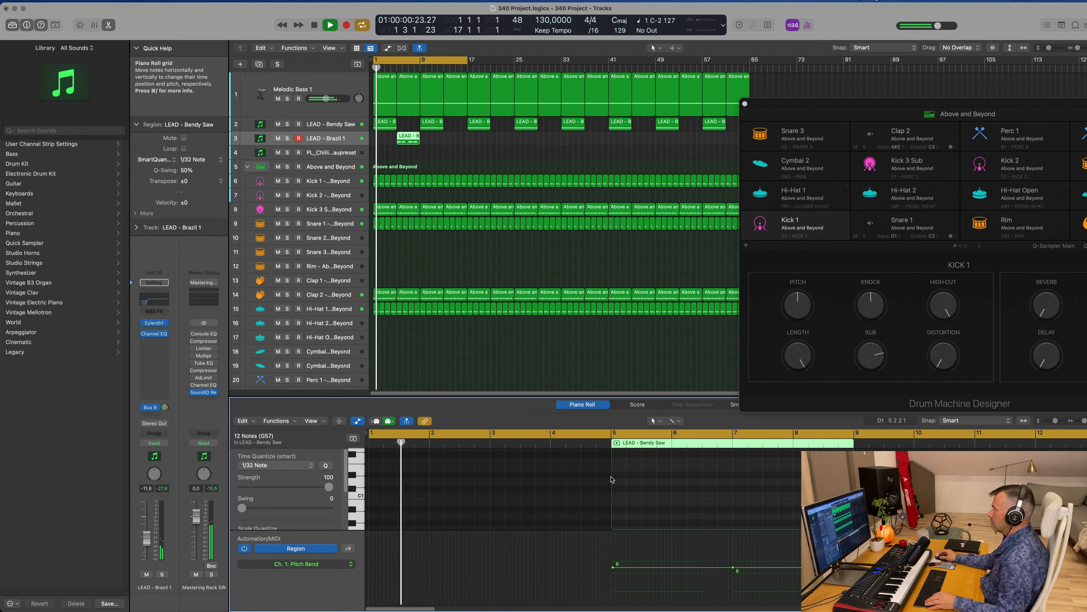
key(super+z)
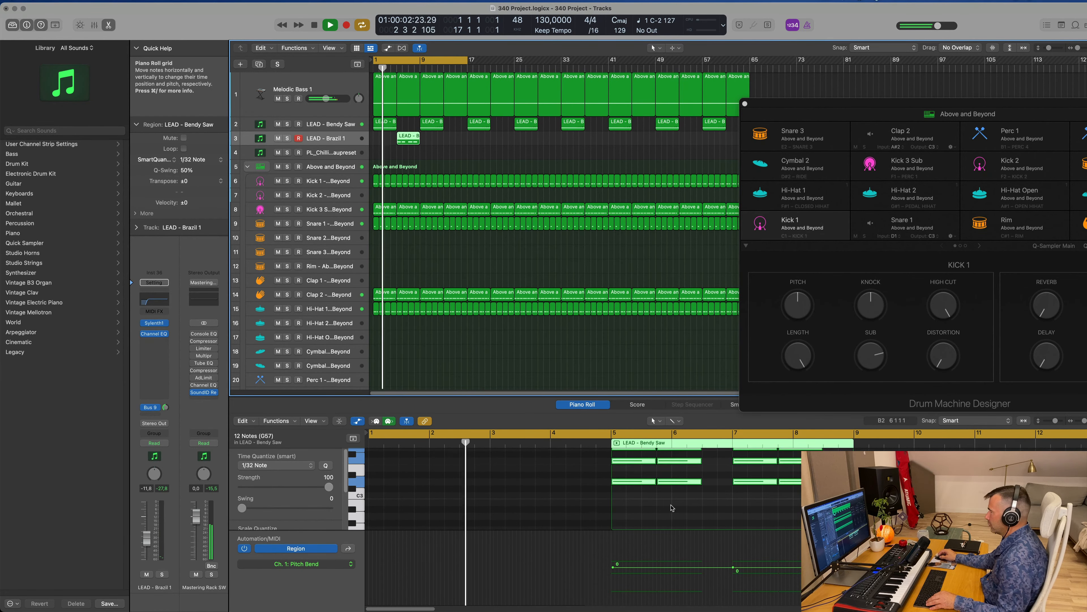
Raise the top note of all four chords in the bar 5 region by two semitones
drag(604, 464, 828, 483)
key(alt+Up)
key(alt+Up)
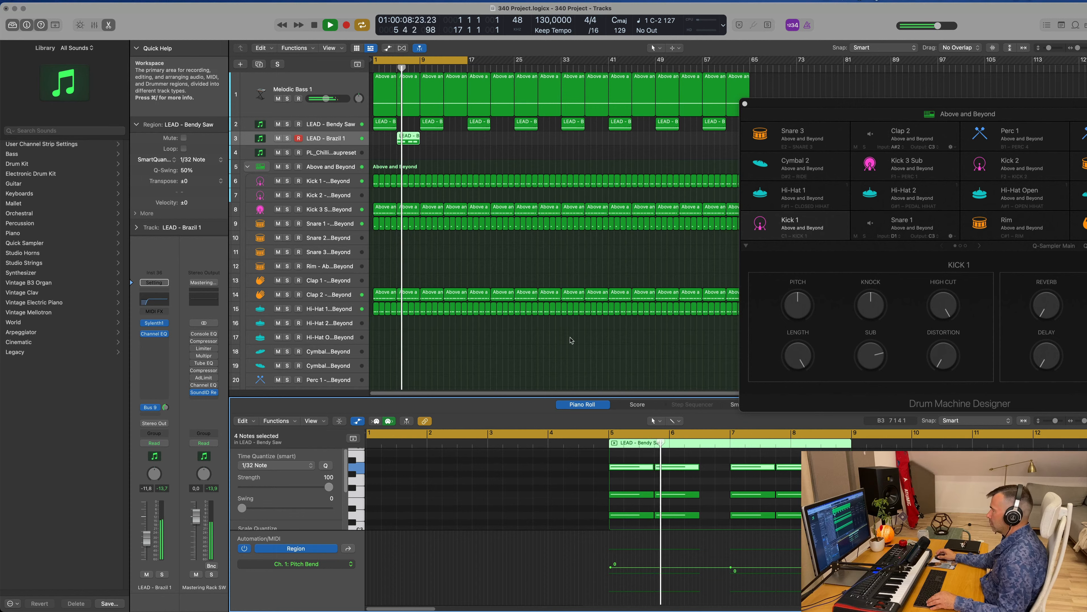
Copy the edited LEAD - Brazil 1 region from bar 5 to bar 13 and replay from the start
scroll(555, 335, left, 1)
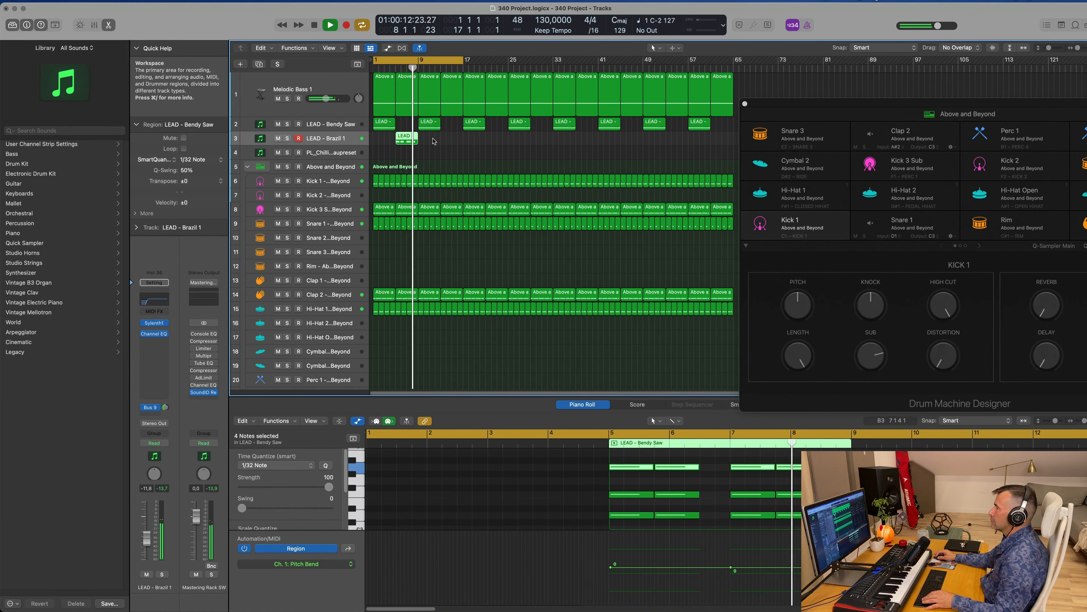
drag(401, 138, 447, 139)
key(Return)
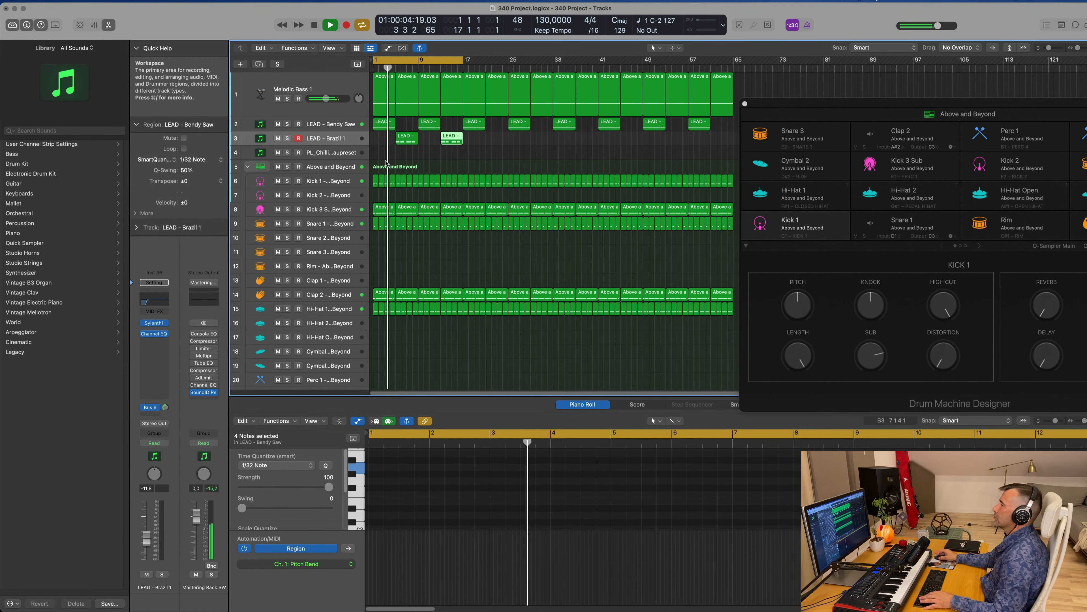
Set the Filter A cutoff to 6.095 in the LEAD - Brazil 1 track's Sylenth1 and close the plug-in
scroll(386, 155, up, 3)
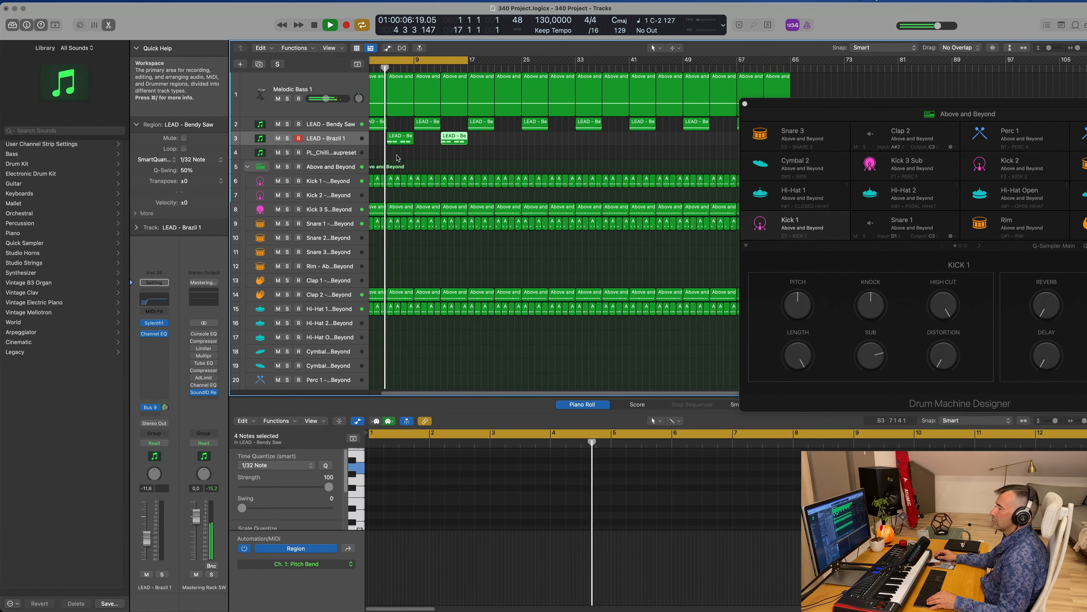
scroll(399, 159, down, 2)
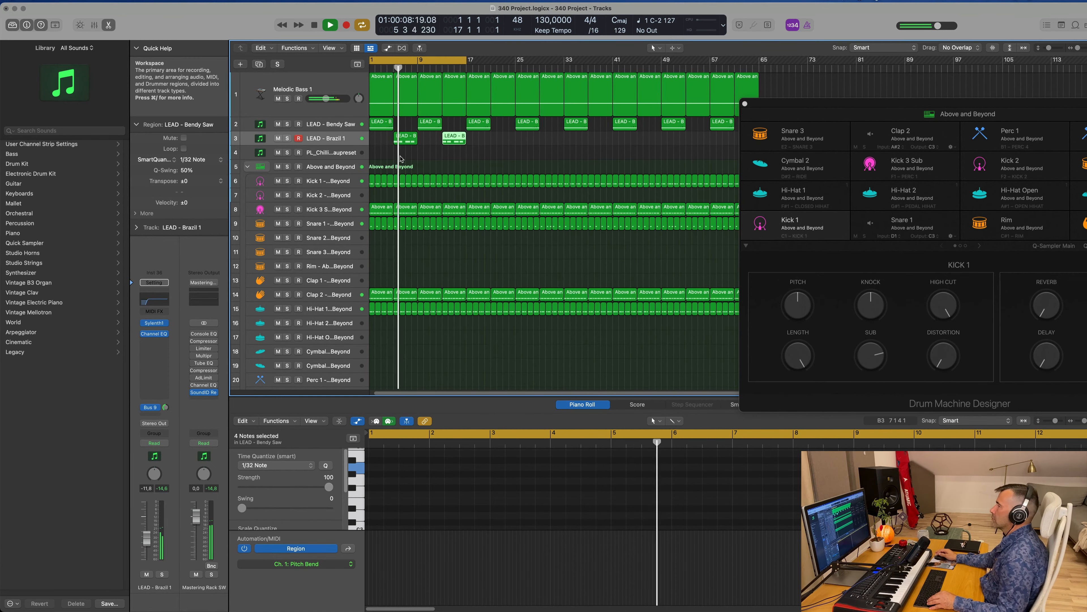
click(155, 324)
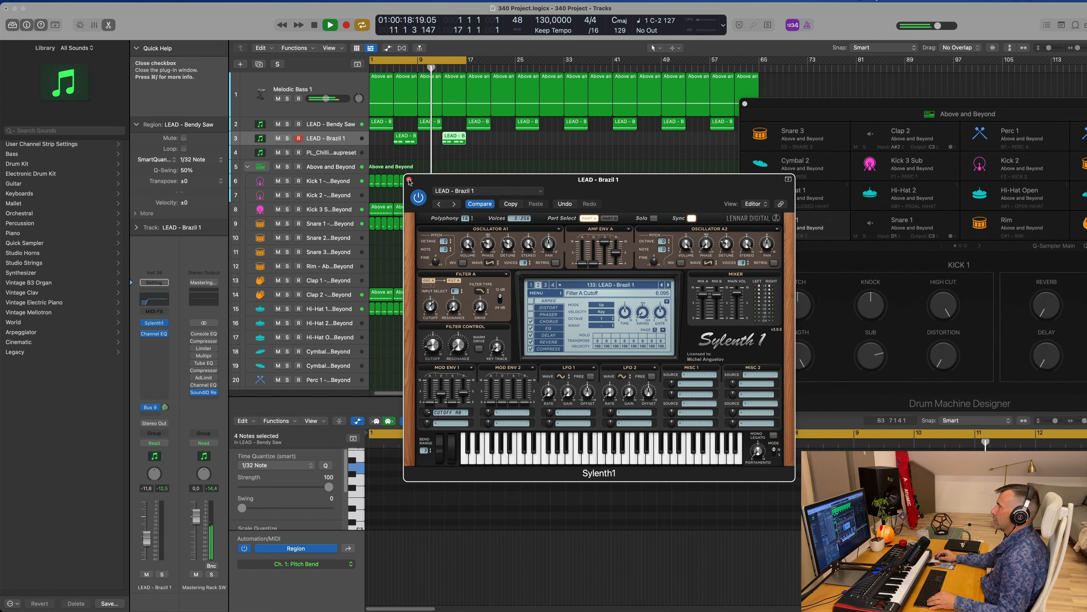
click(409, 180)
In the bar 9 LEAD - Bendy Saw region, raise the pitch bend's start point to 63 and lower its end point to near 0
click(429, 121)
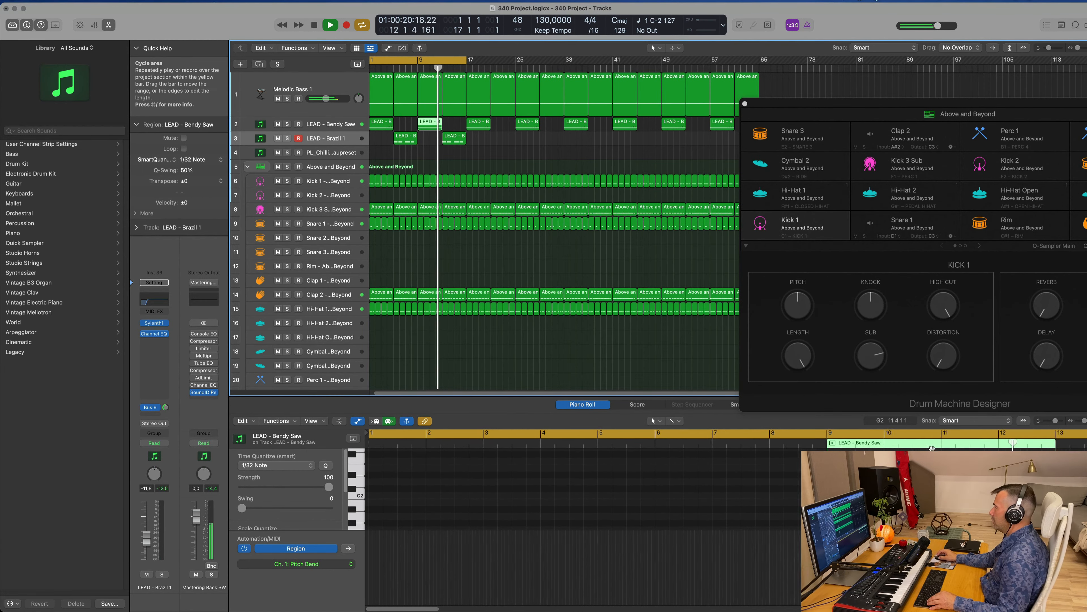
scroll(932, 448, down, 4)
drag(662, 568, 662, 532)
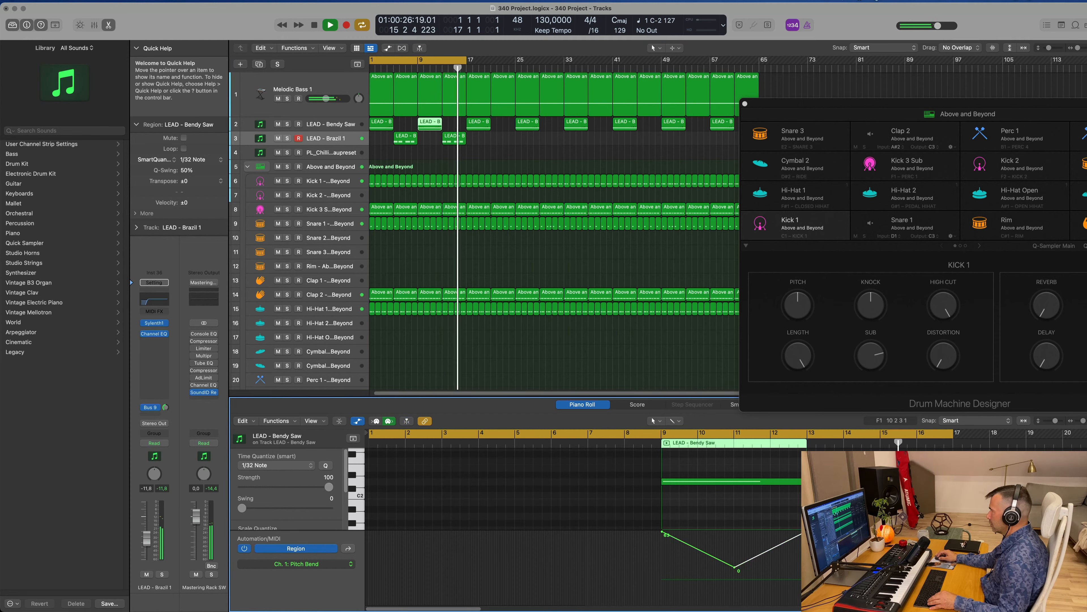
drag(806, 532, 806, 550)
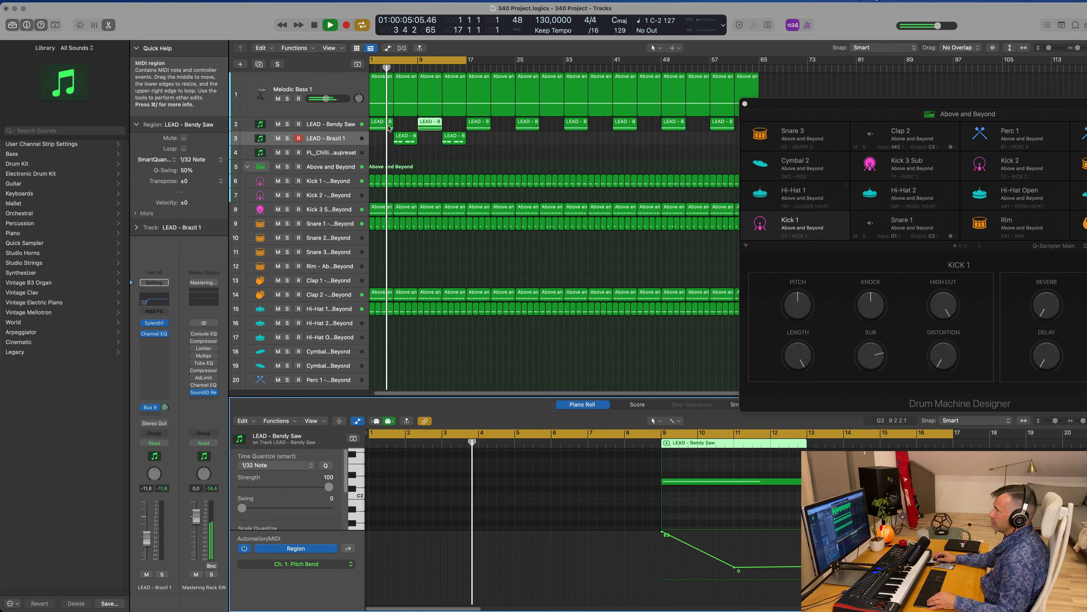
Lower the end point of the bar 9 LEAD - Bendy Saw region's pitch bend well below 0 for a continuous downward bend
click(338, 140)
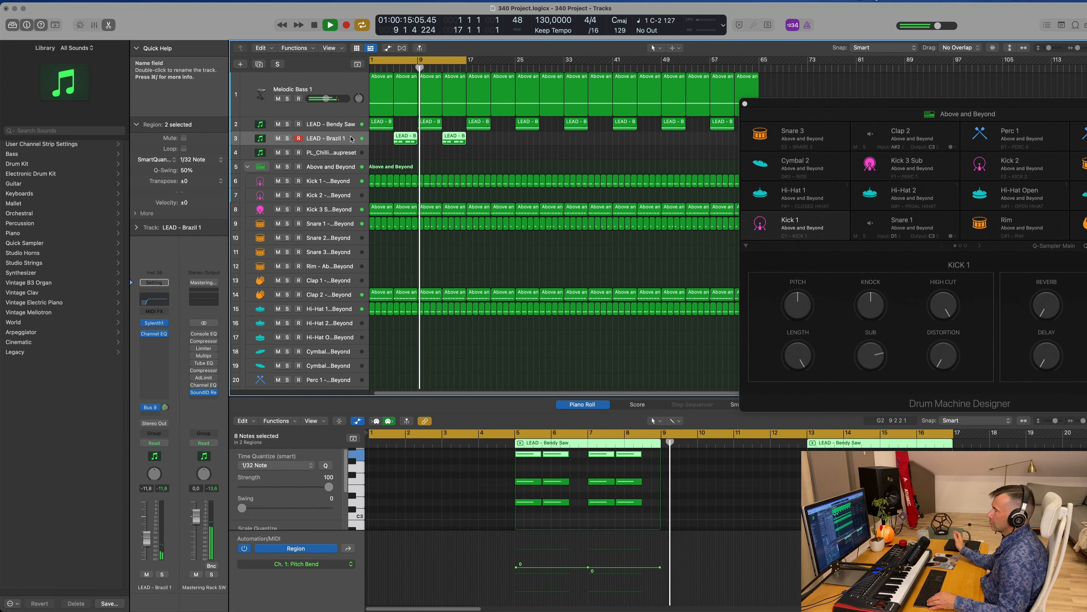
click(437, 123)
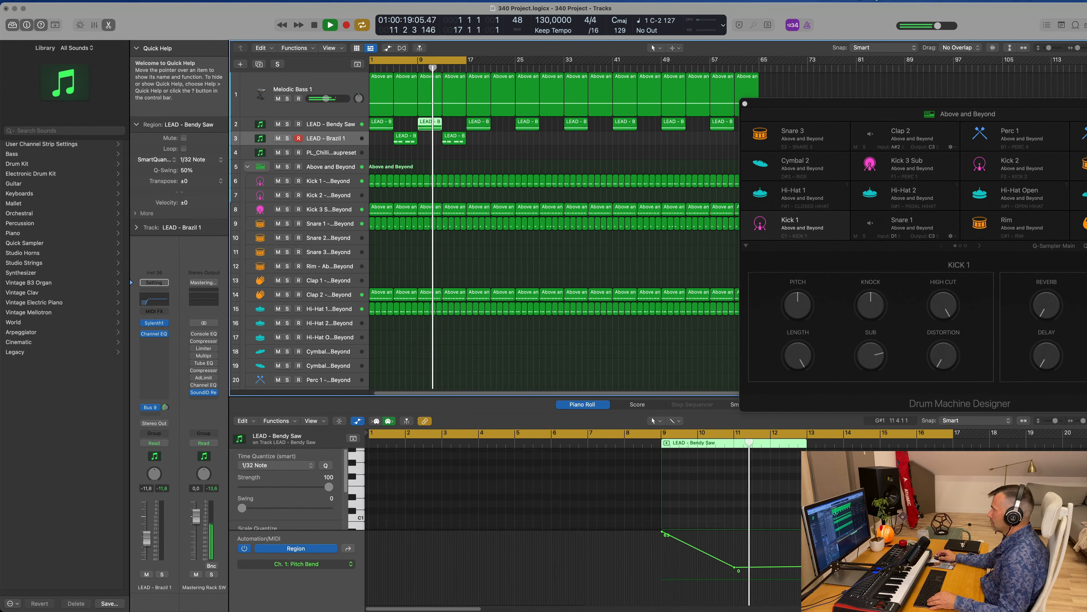
scroll(806, 557, down, 1)
drag(806, 566, 806, 605)
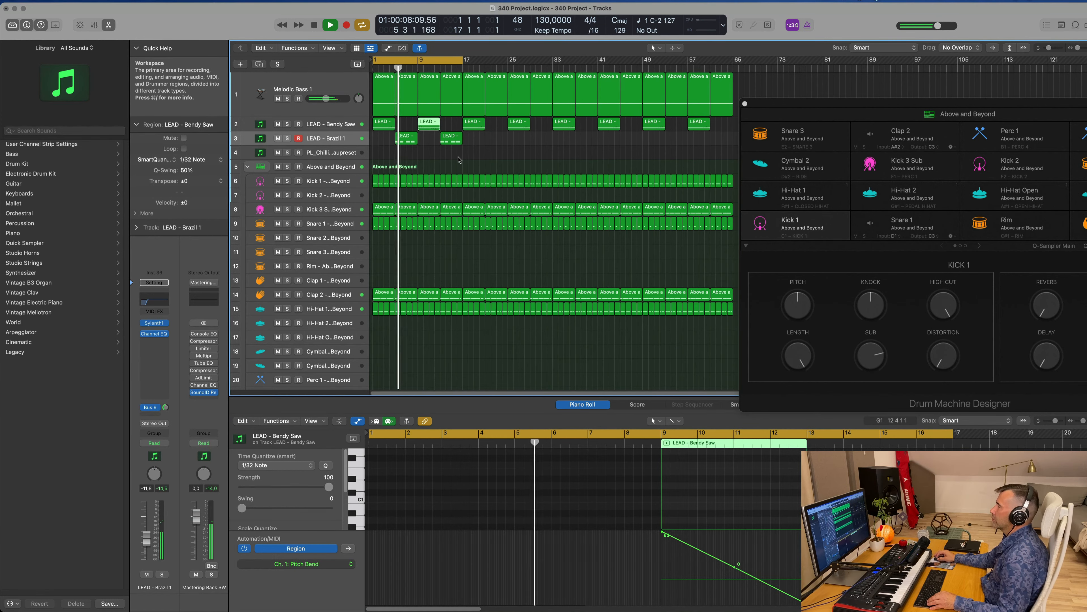
click(459, 159)
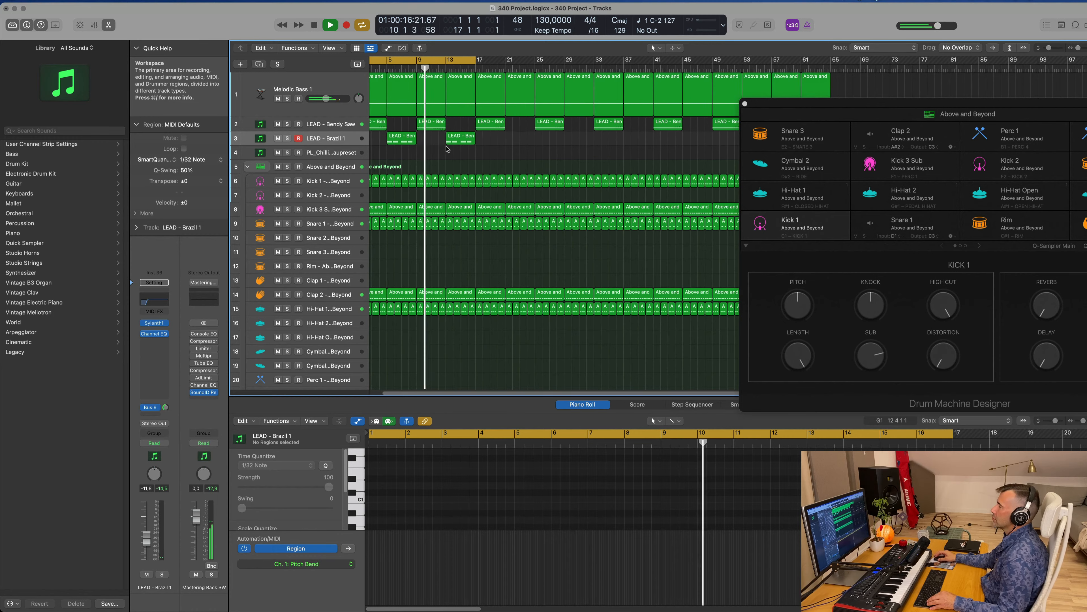
scroll(442, 154, up, 5)
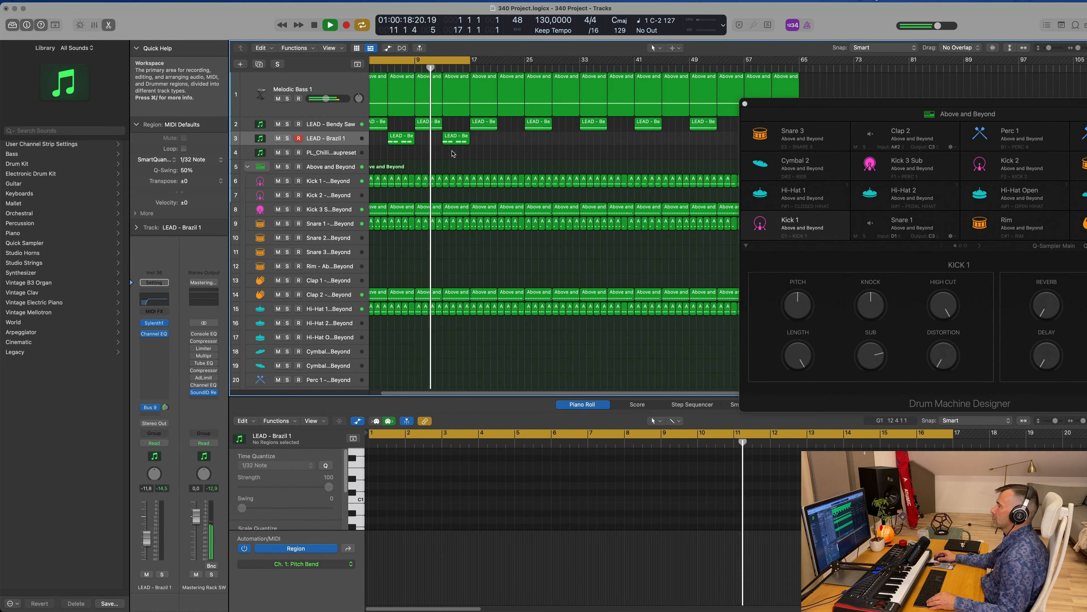
scroll(534, 155, down, 5)
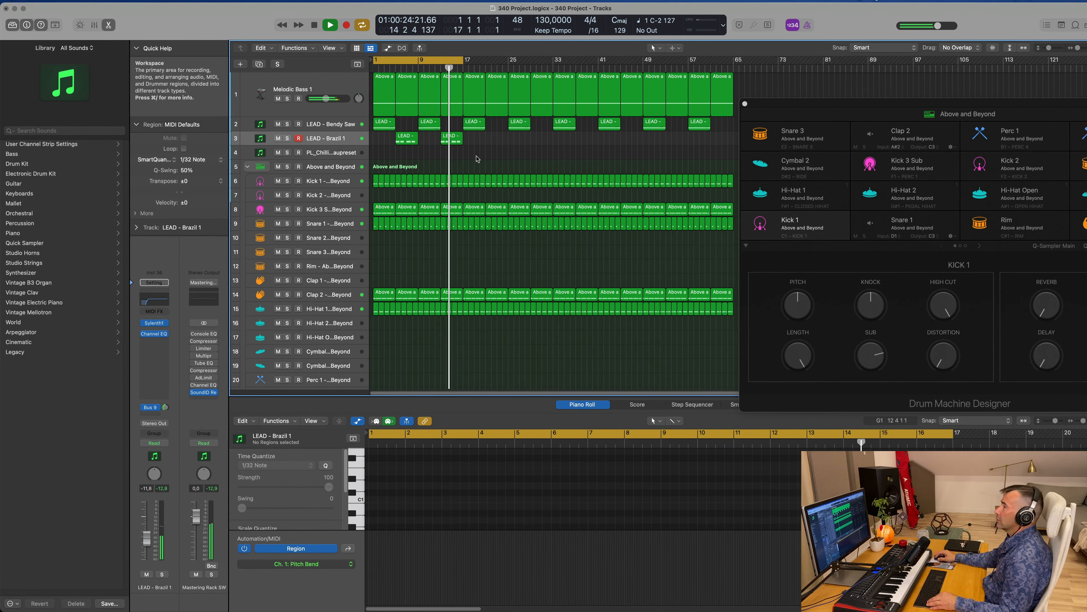
Open Serum on the PL_Chilli Sauce track and add a send to Bus 9 → Aux 9
click(334, 140)
click(347, 156)
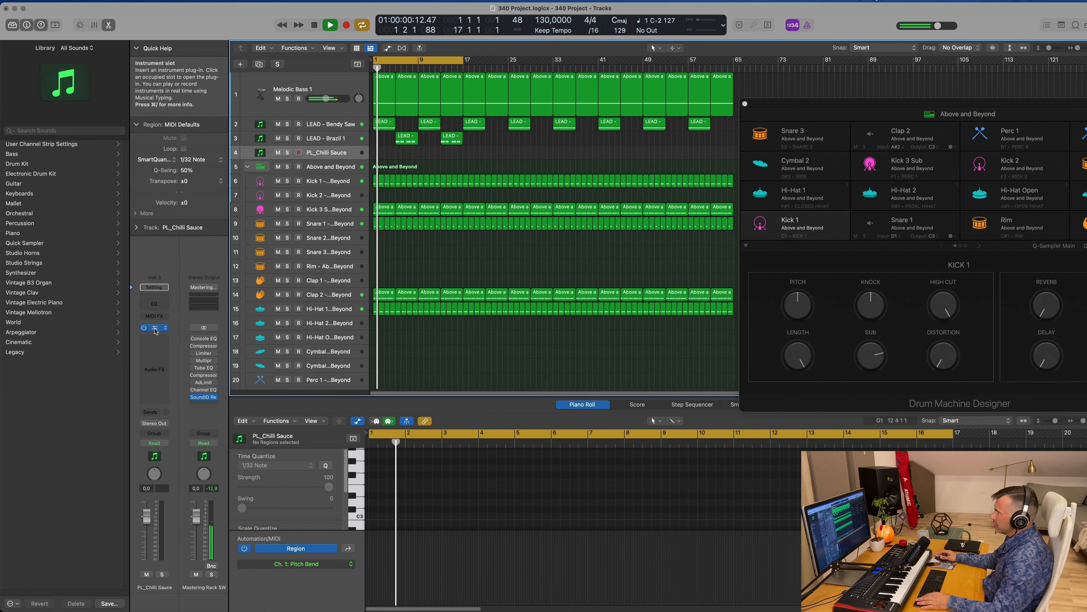
click(155, 329)
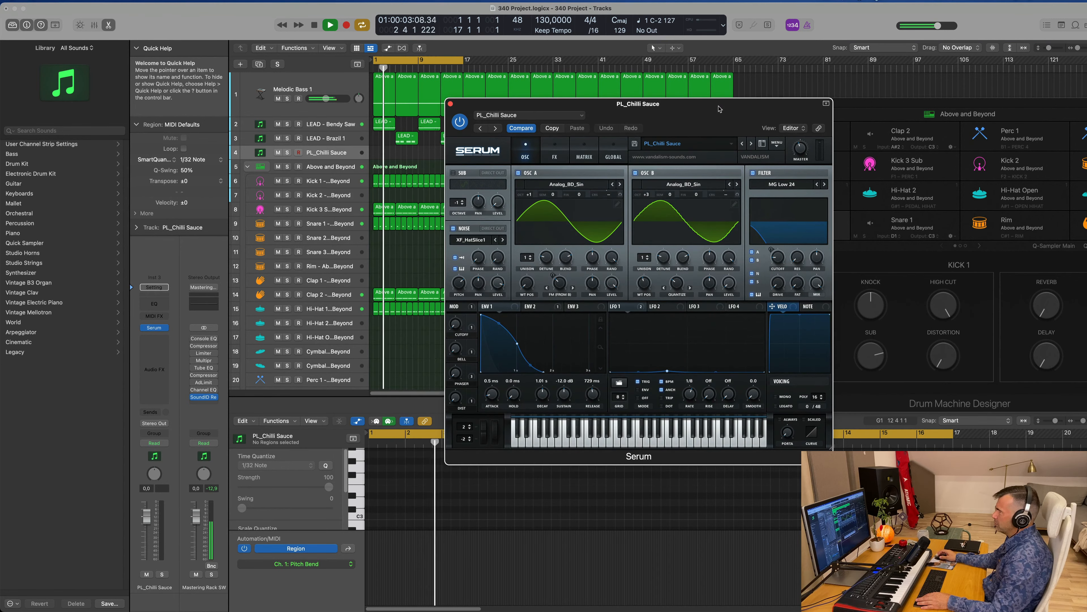
click(153, 411)
mouse_move(172, 429)
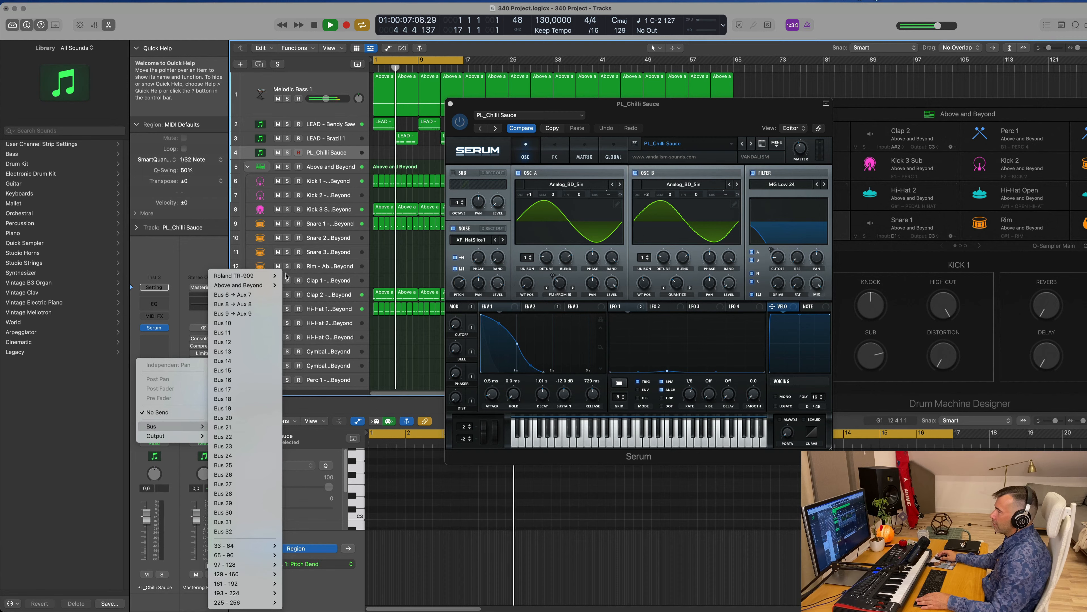
click(246, 314)
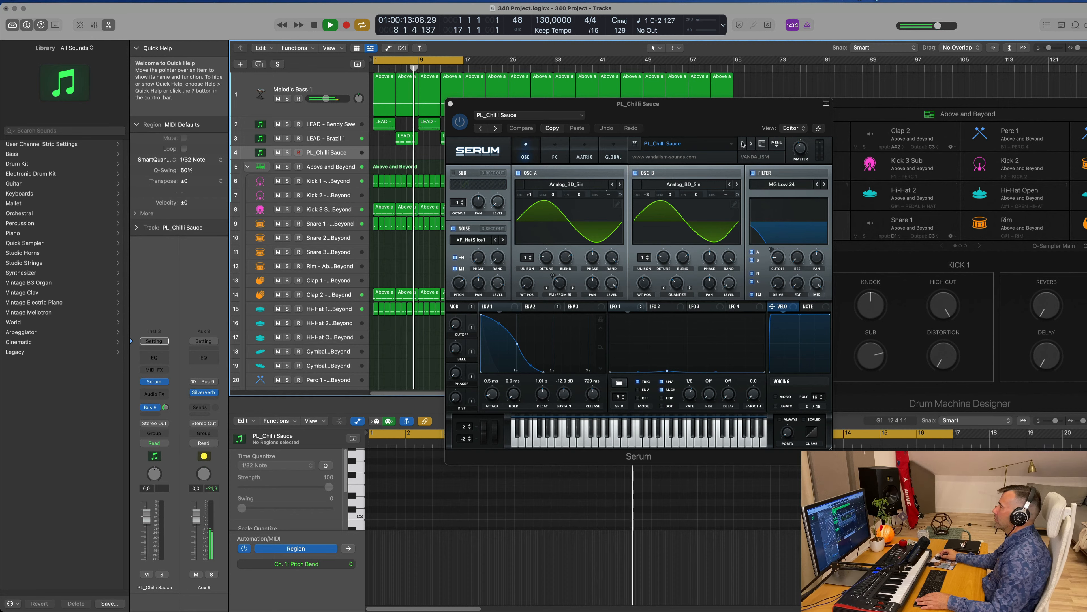
Load the Zipper preset from the Serum Pads category into the PL_Chilli Sauce track's Serum
click(690, 144)
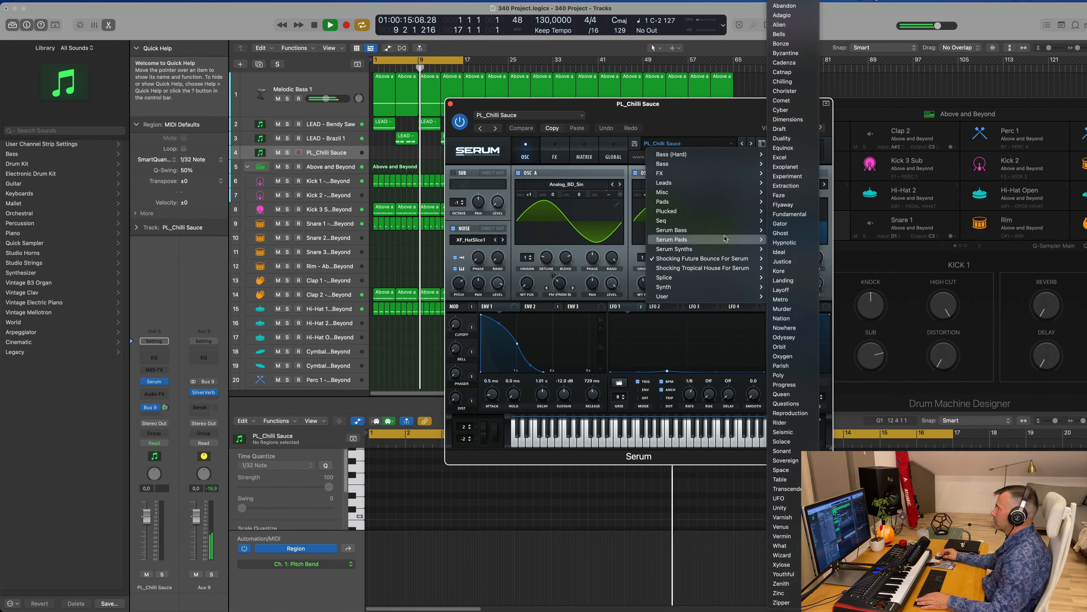
mouse_move(728, 258)
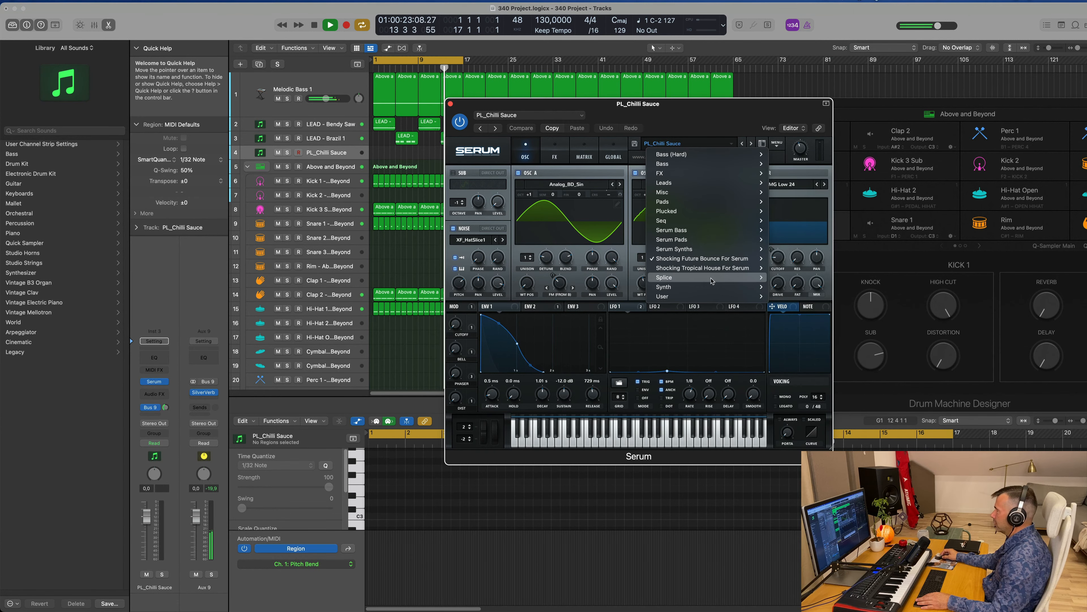
mouse_move(714, 297)
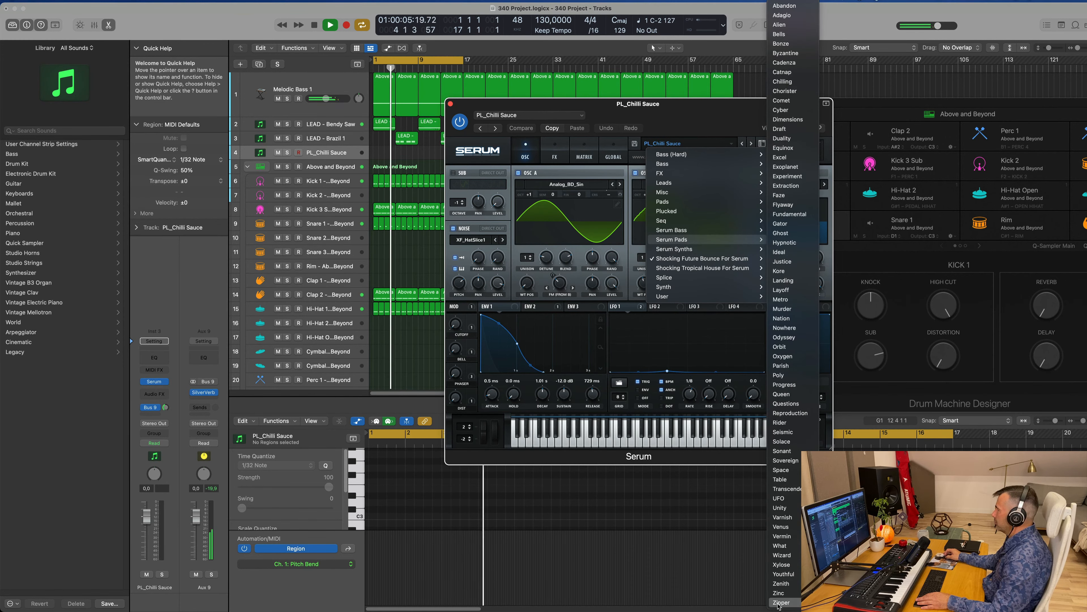
click(674, 432)
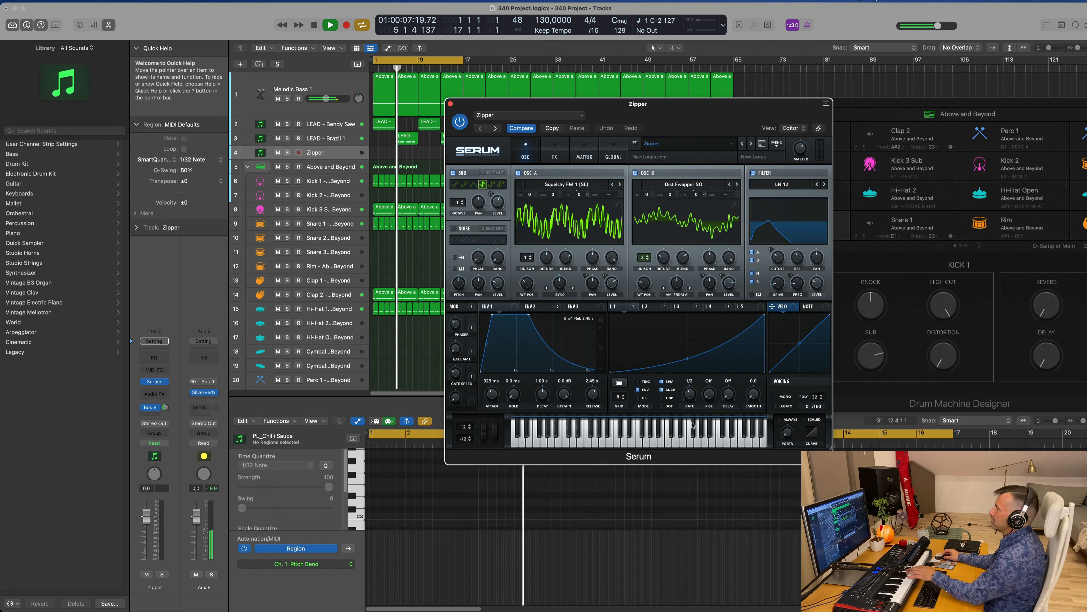
drag(597, 103, 587, 184)
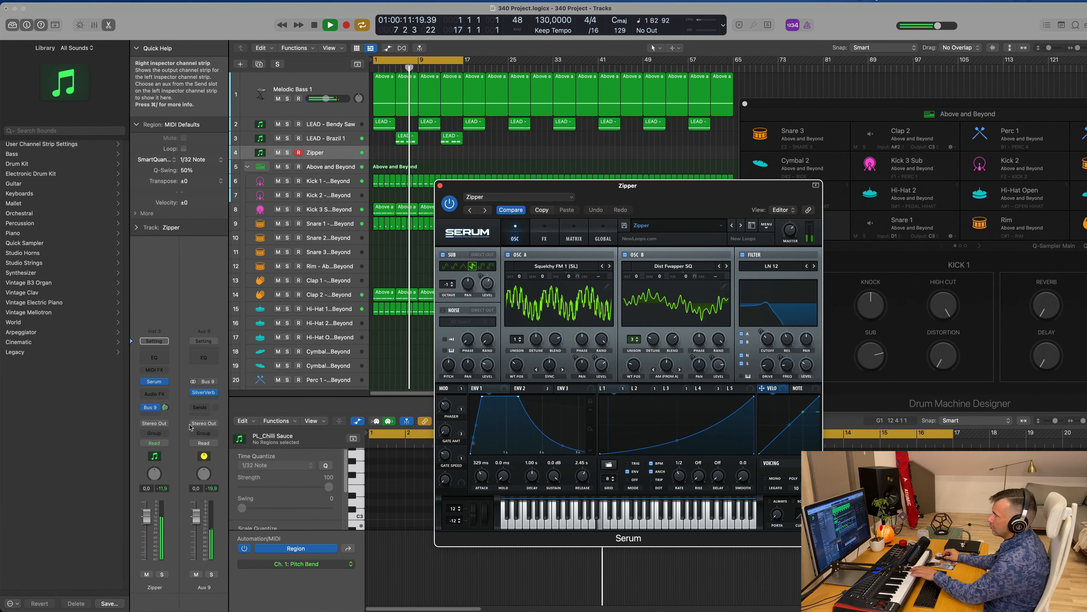
Switch Serum back one preset to Zinc and lower the track's volume to about -16.0 dB
drag(146, 516, 146, 548)
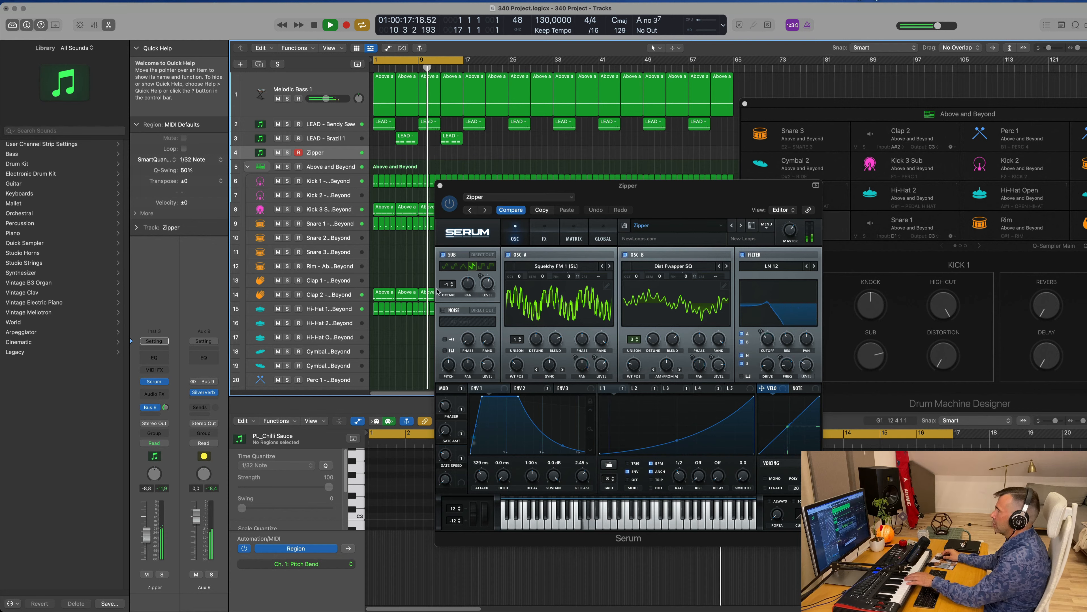
click(733, 226)
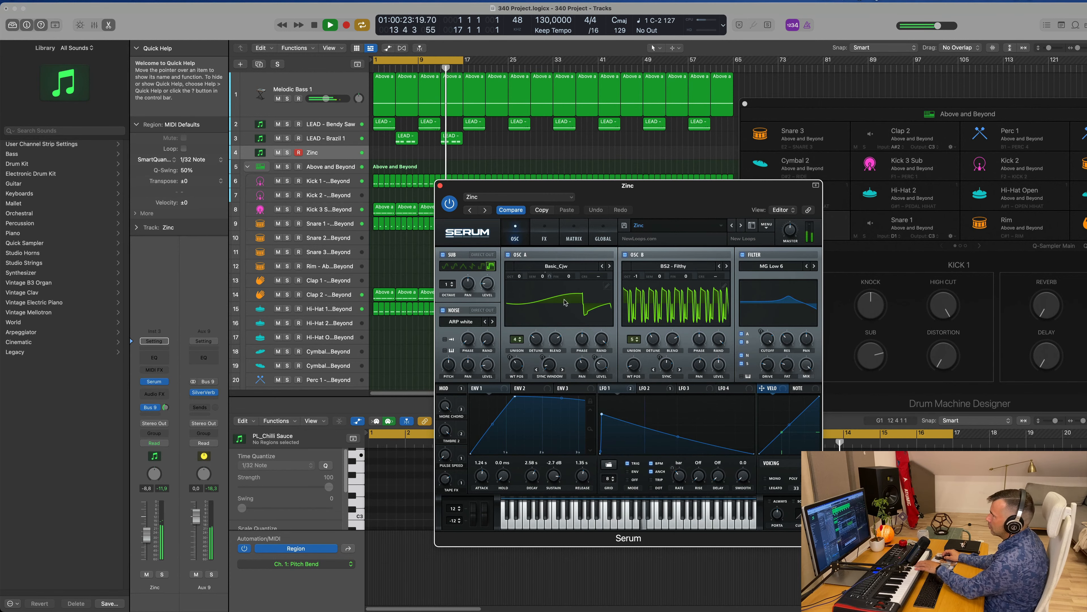
drag(692, 205, 826, 201)
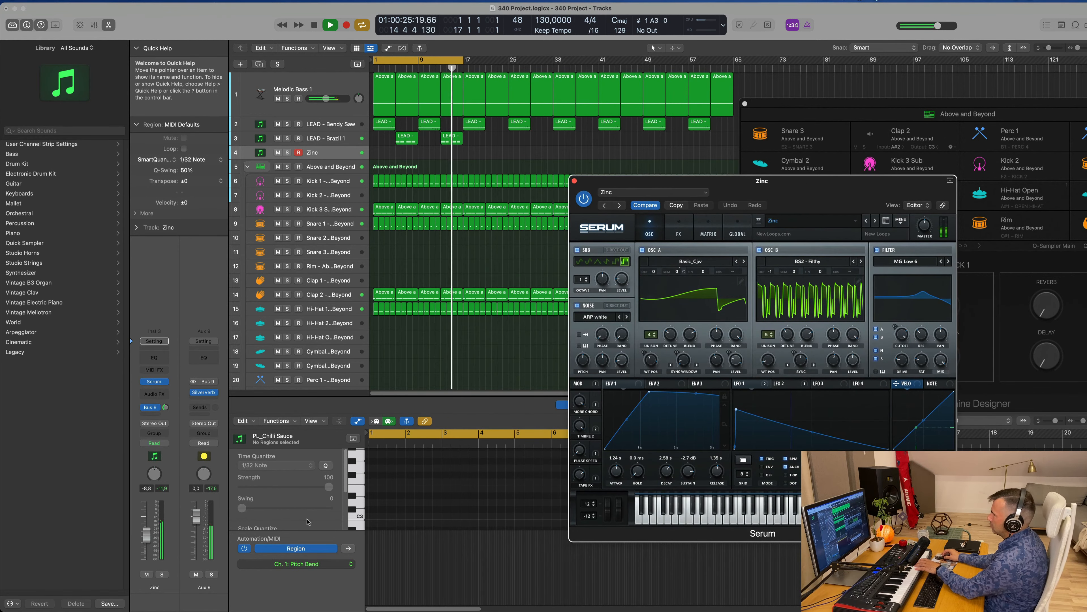
drag(146, 534, 146, 544)
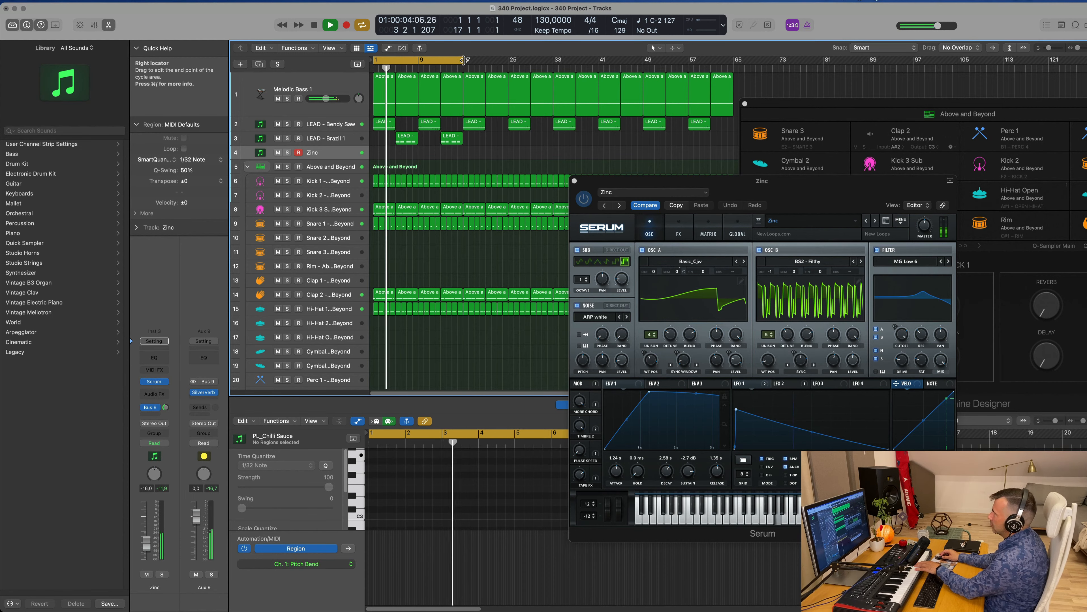
Extend the cycle range to bar 33 and copy the two LEAD - Brazil 1 regions to bars 21 and 29
drag(463, 60, 552, 60)
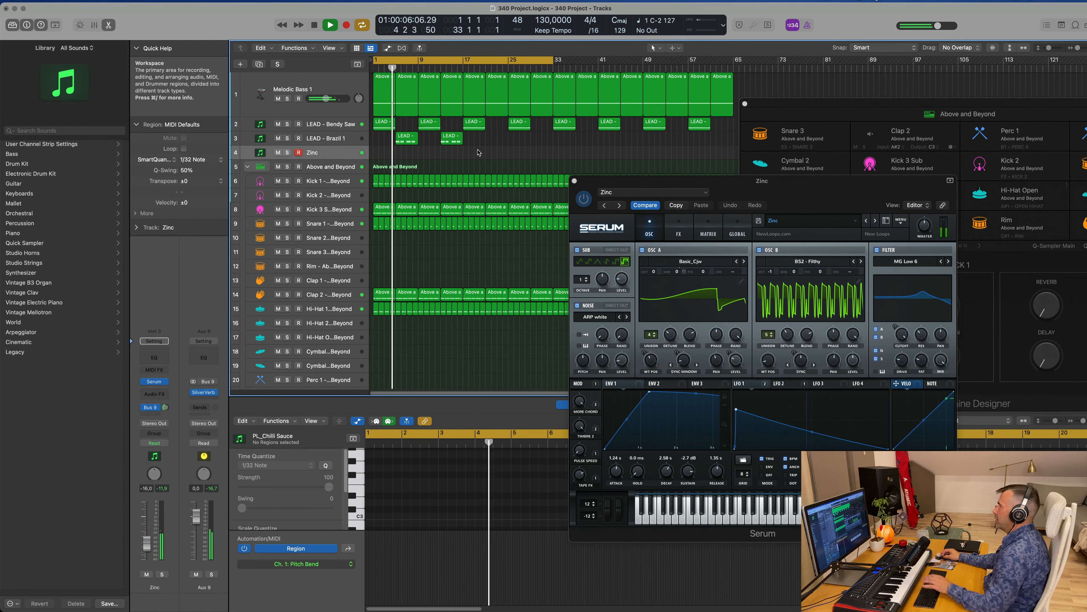
mouse_move(478, 152)
mouse_down()
mouse_move(394, 131)
mouse_move(495, 146)
mouse_up()
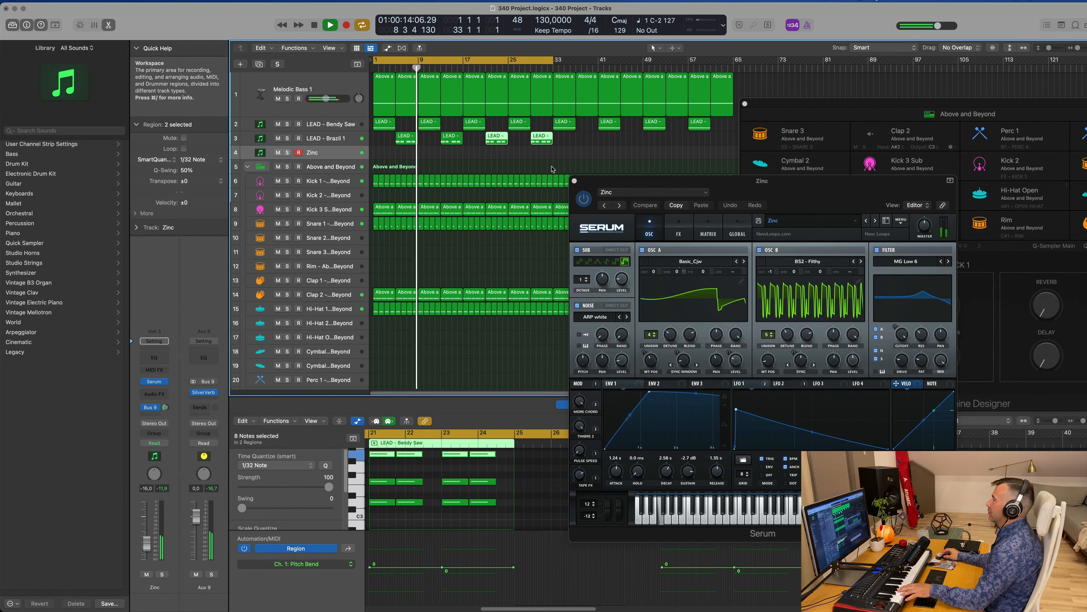
drag(809, 198, 684, 125)
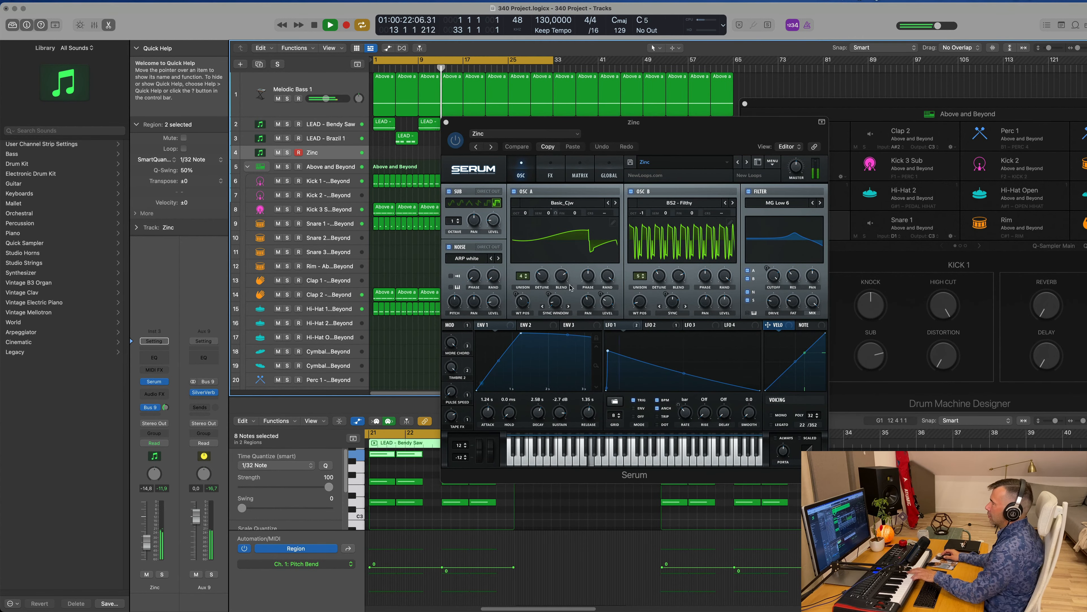
drag(747, 123, 890, 124)
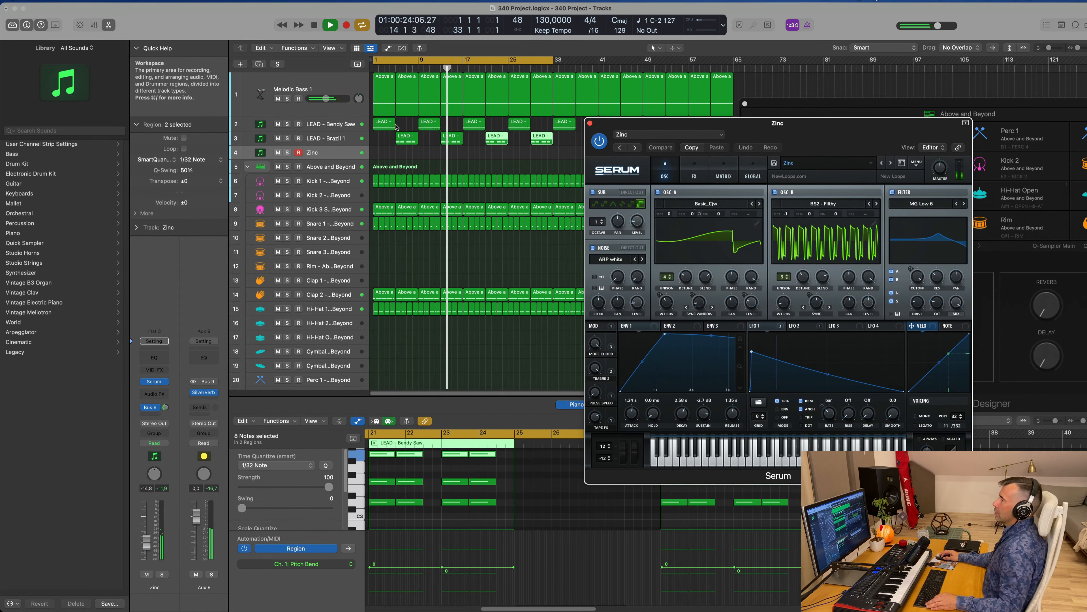
Copy the bar 1 LEAD - Bendy Saw region to the Zinc track, show its channel 1 pitch bend and replay from the start
click(382, 127)
drag(382, 127, 380, 155)
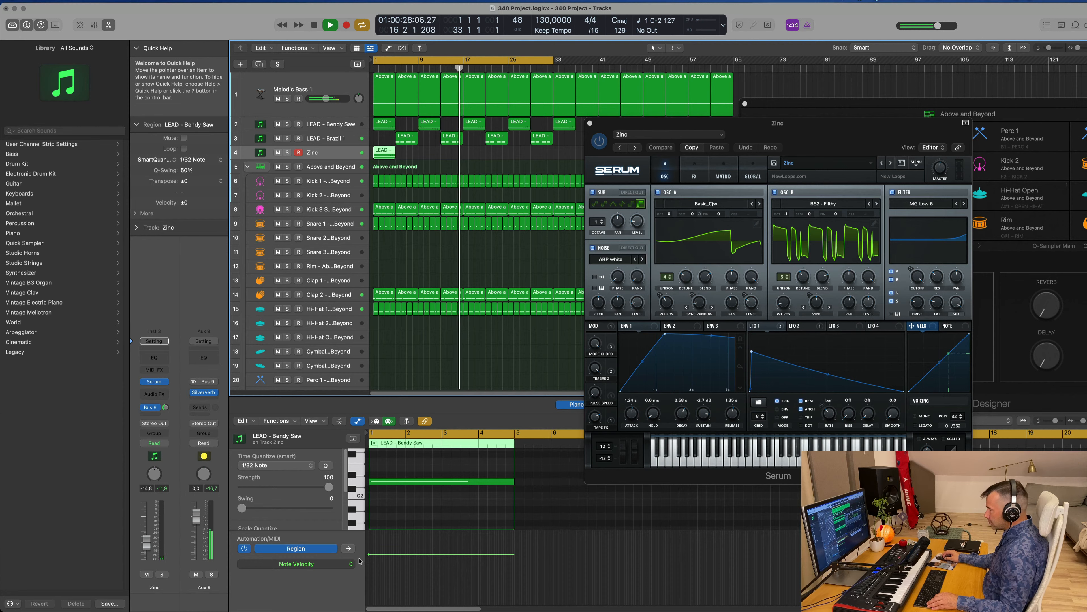
right_click(341, 564)
click(402, 596)
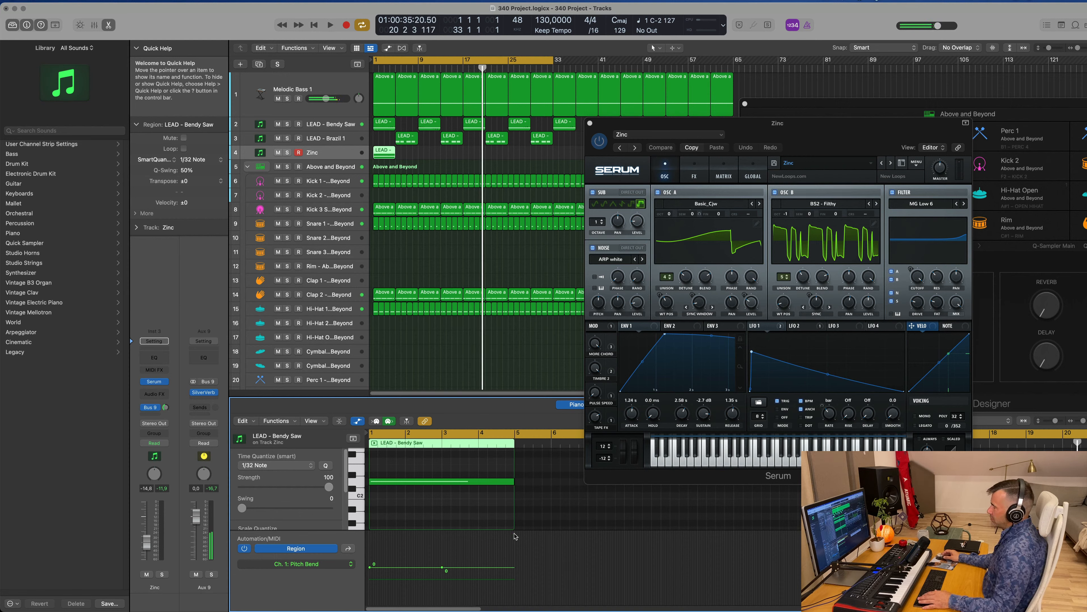
key(Return)
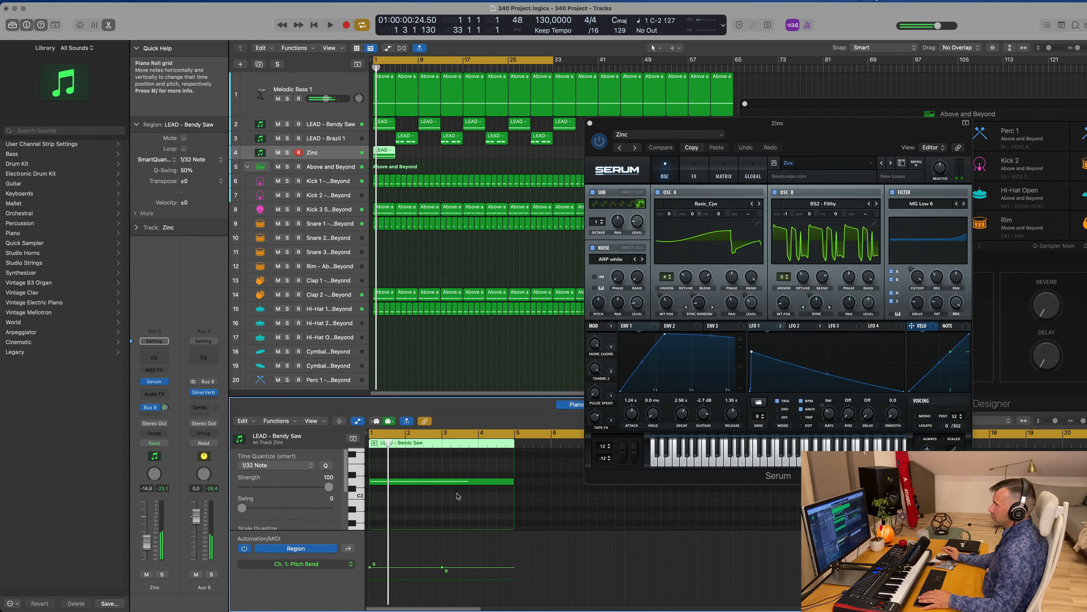
key(space)
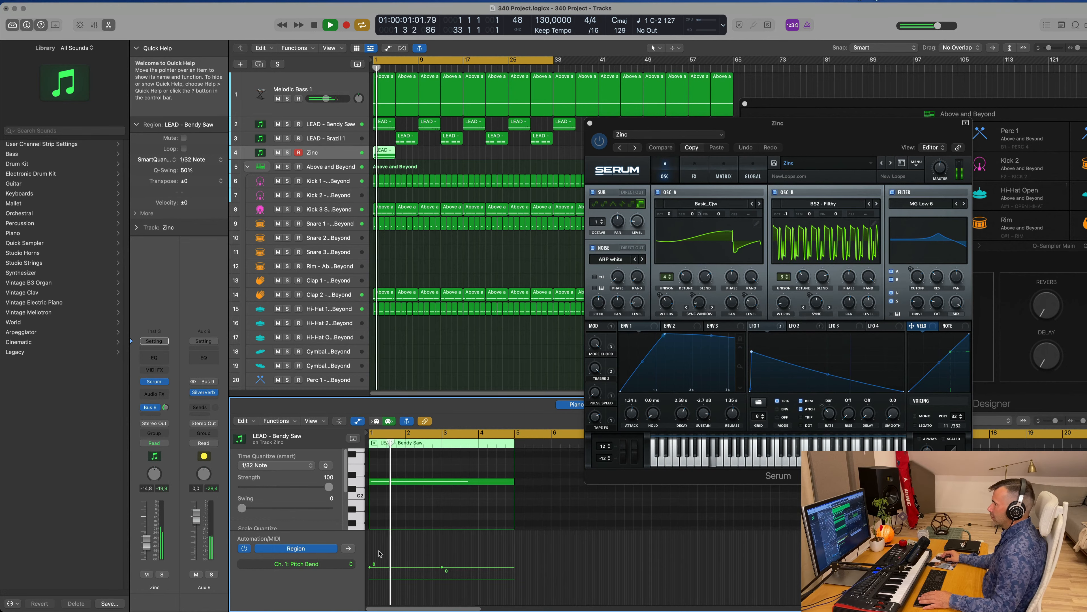
Lengthen the Zinc track's region to bar 9 and stretch its single note to fill the region
key(super+Left)
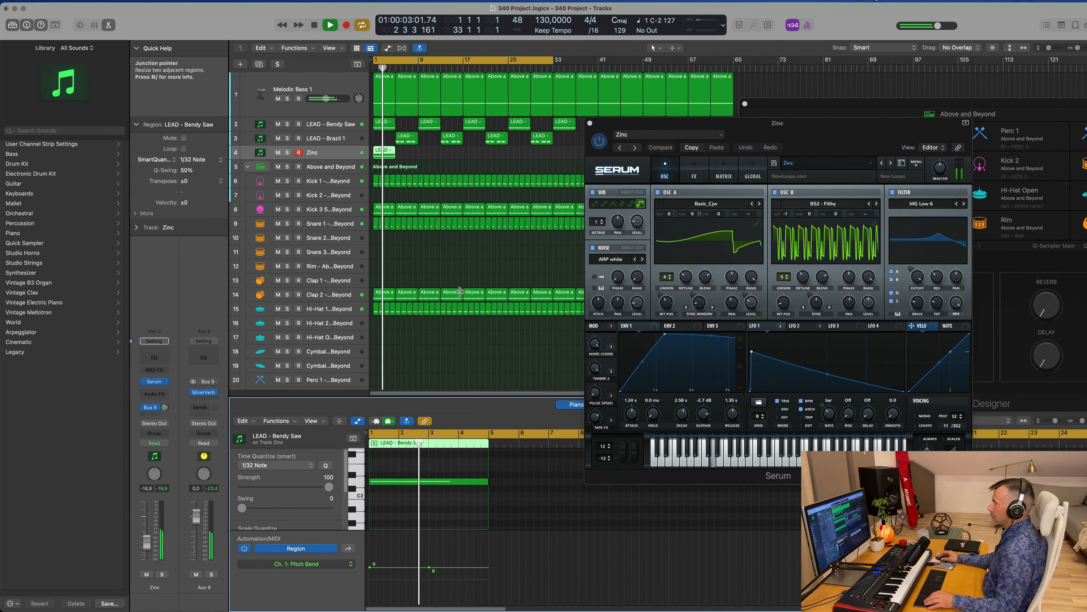
drag(394, 152, 415, 156)
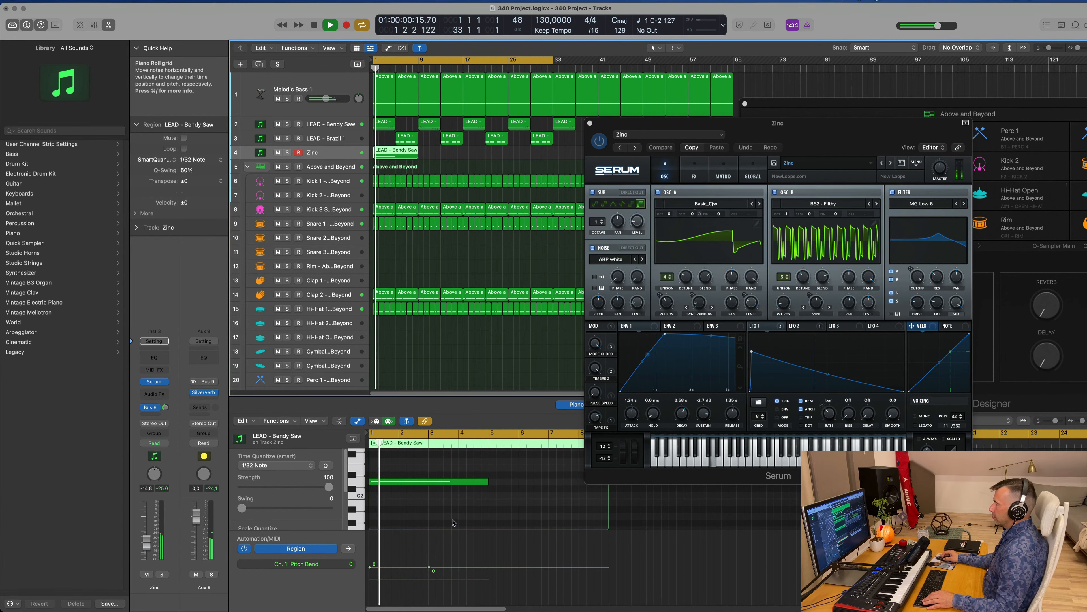
drag(487, 480, 604, 494)
drag(849, 139, 766, 172)
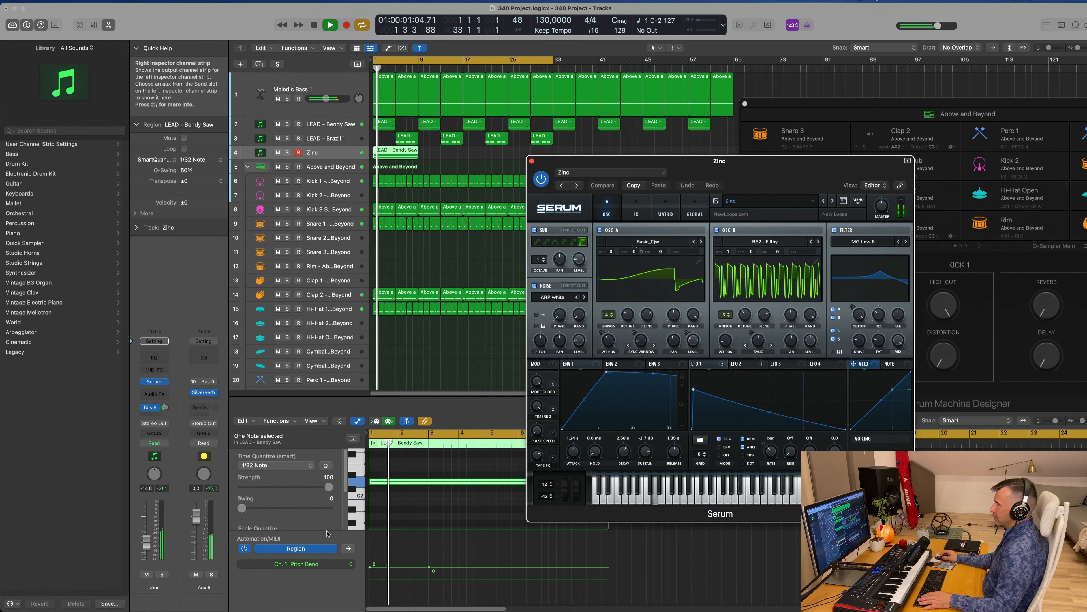
Transpose the Zinc region's long note down one octave and replay from the start
click(454, 469)
key(alt+shift+Down)
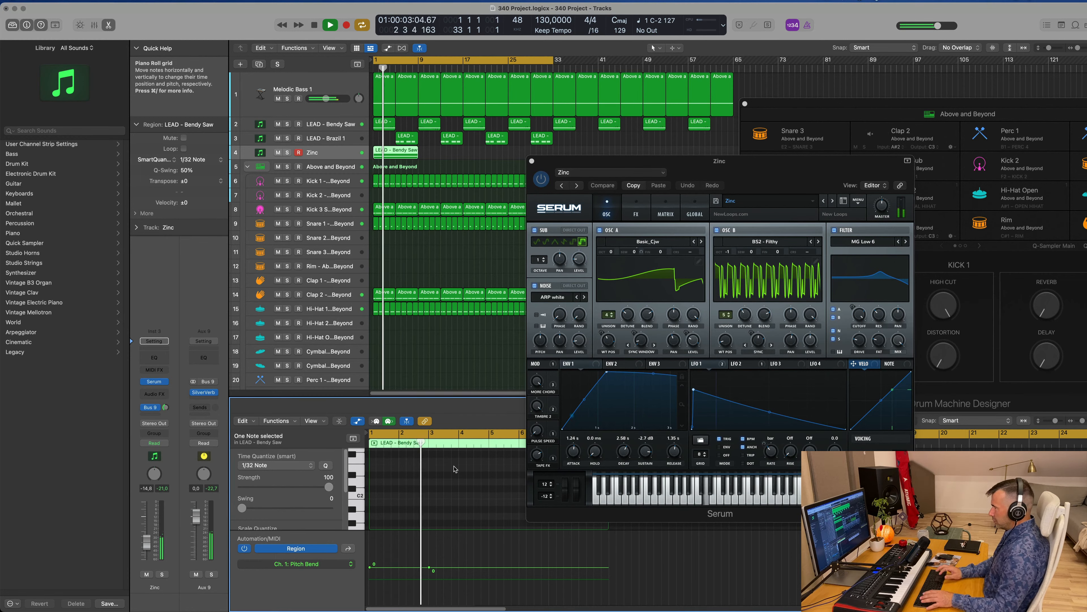
key(Return)
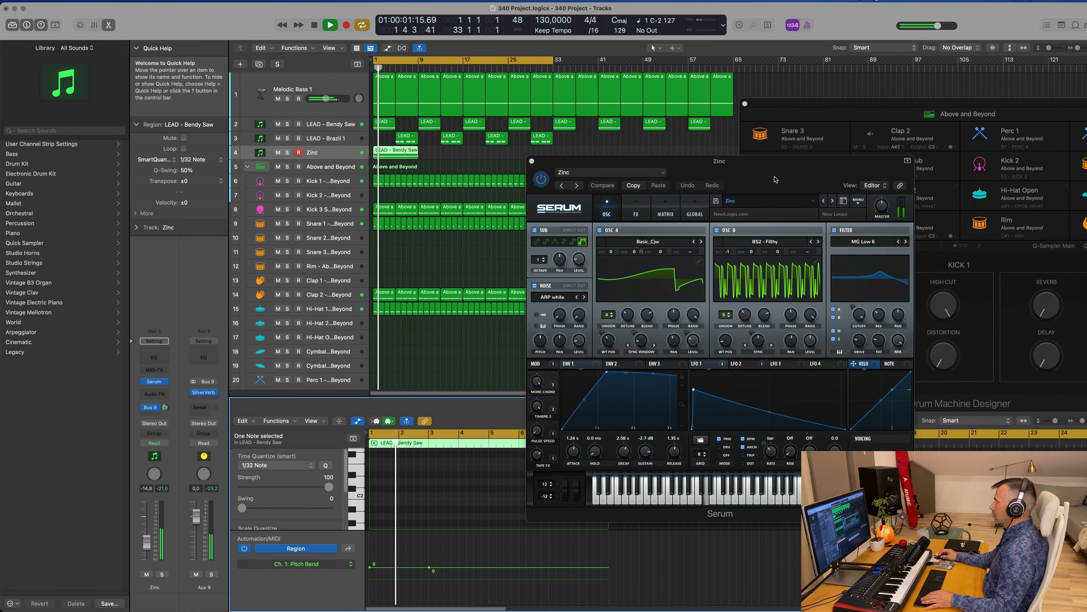
Turn up the filter cutoff in the Zinc track's Serum and briefly solo the track to check its sound
drag(764, 163, 736, 160)
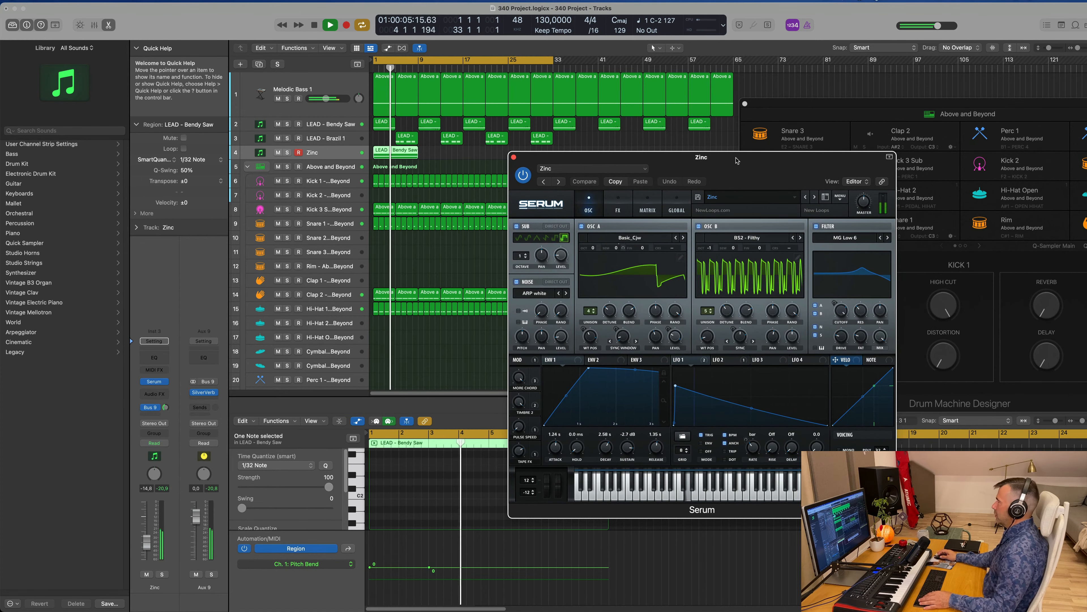
drag(845, 305, 851, 274)
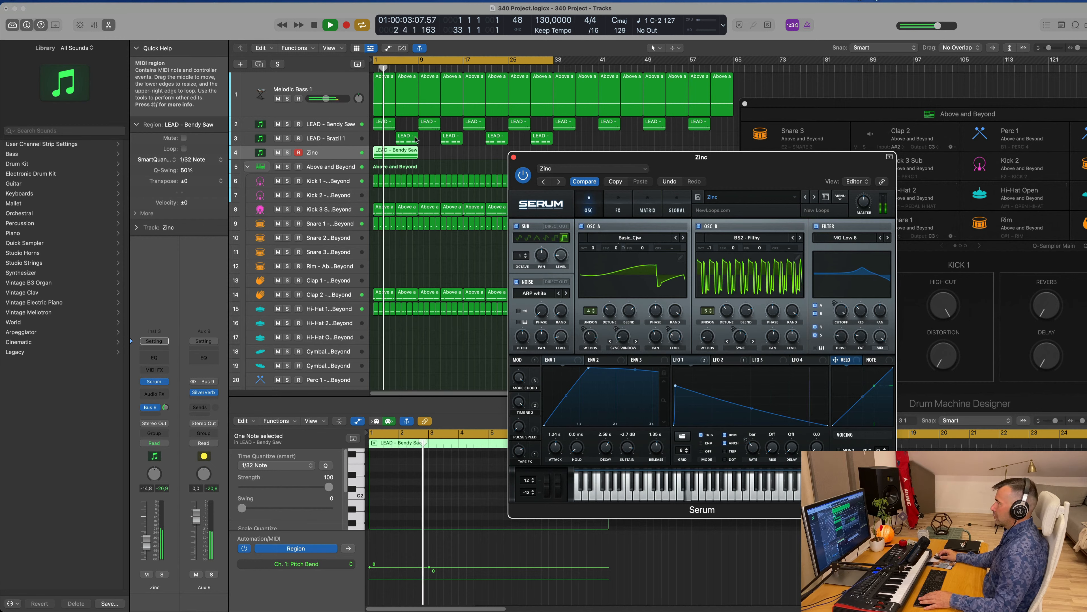
click(162, 574)
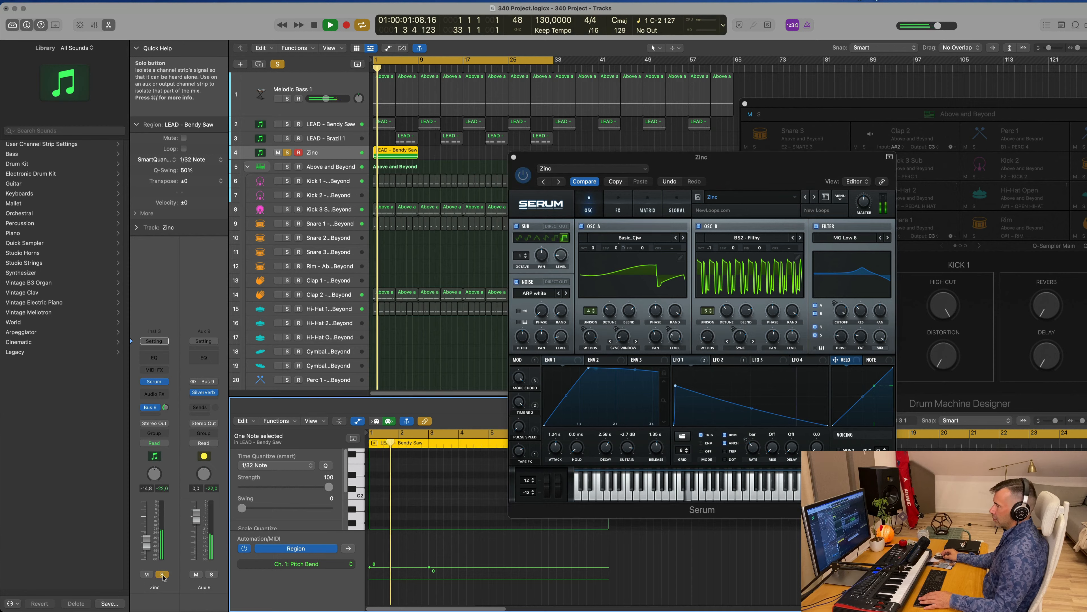
click(162, 574)
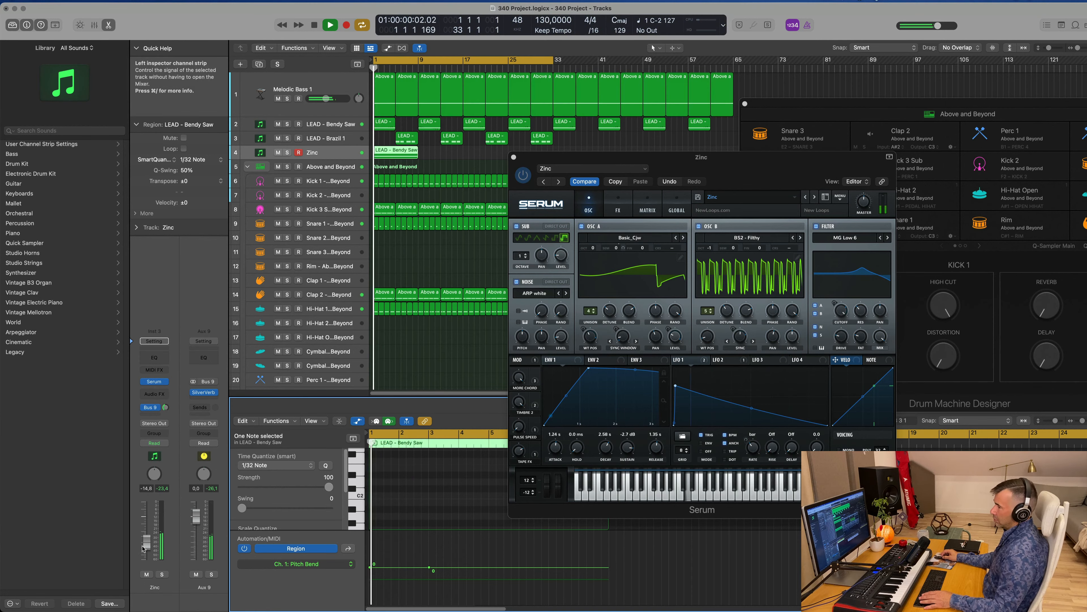
Replace the Zinc preset in the pad track's Serum with Zenith and raise the track's volume to -7.2 dB during playback
key(space)
key(space)
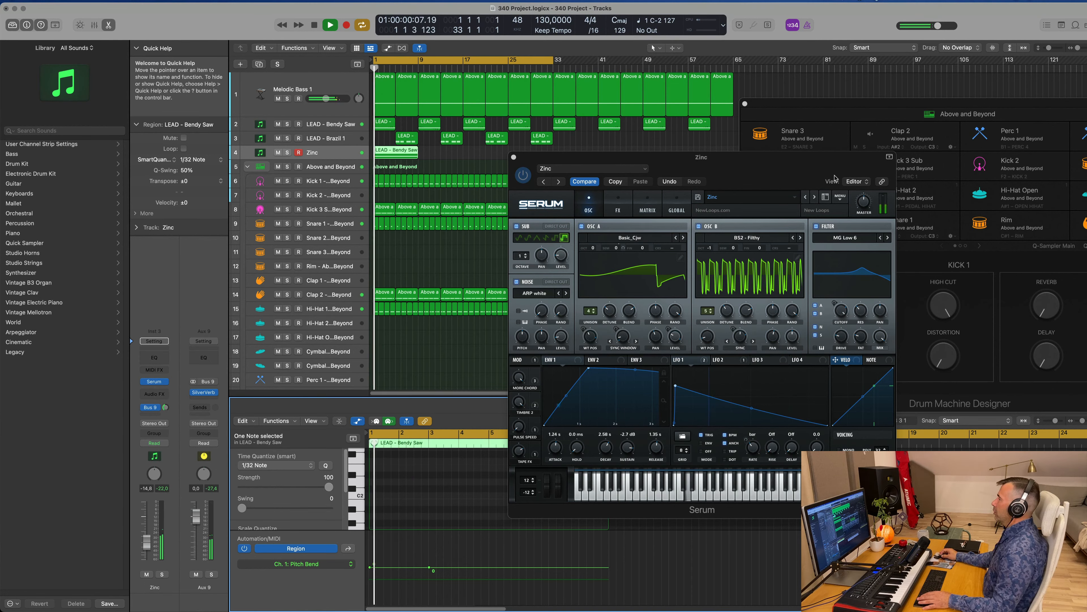
key(space)
click(806, 197)
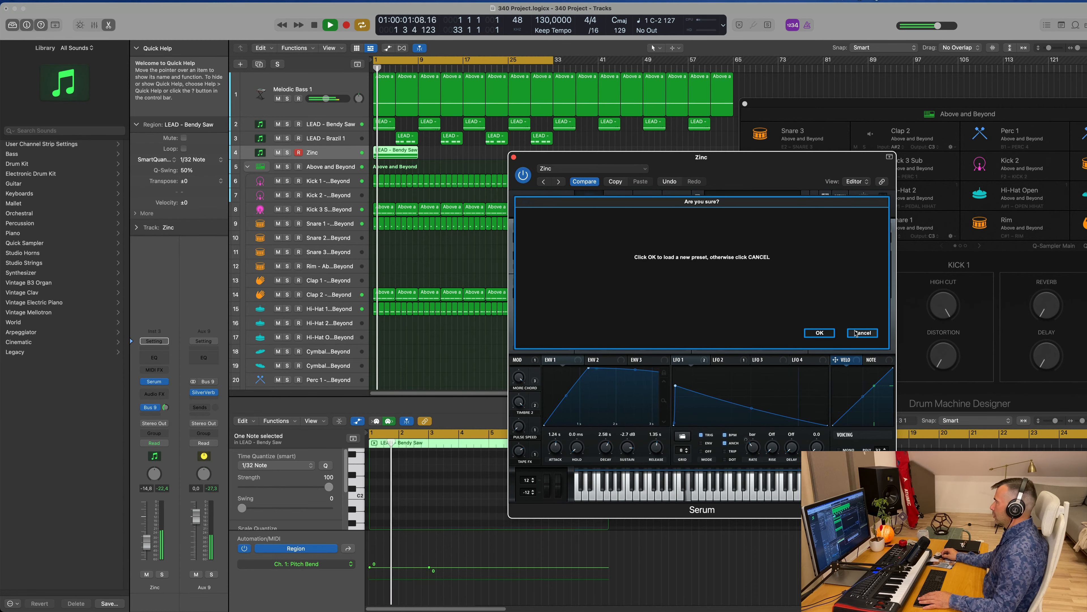
click(819, 332)
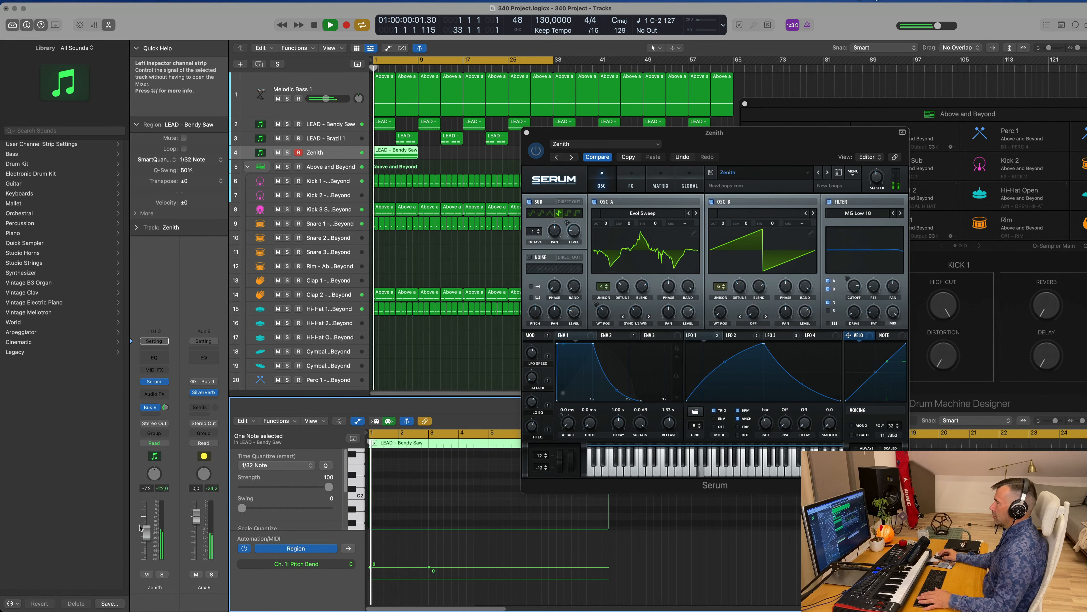
drag(752, 136, 687, 173)
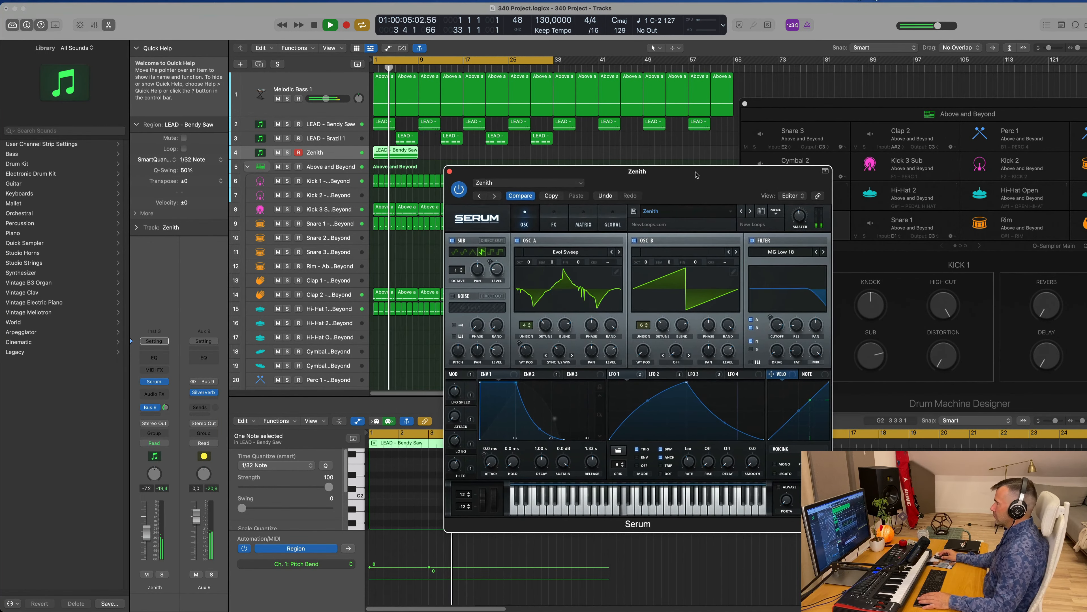
Audition the Serum presets Youthful, Xylose, Wizard, What and Vermin against the loop's start
click(742, 212)
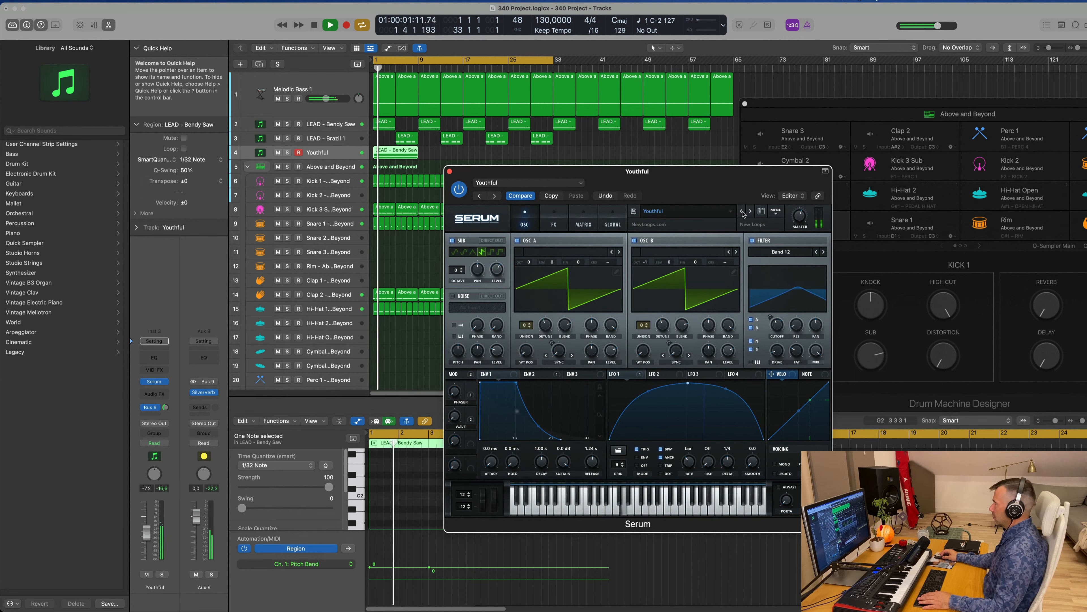
click(742, 212)
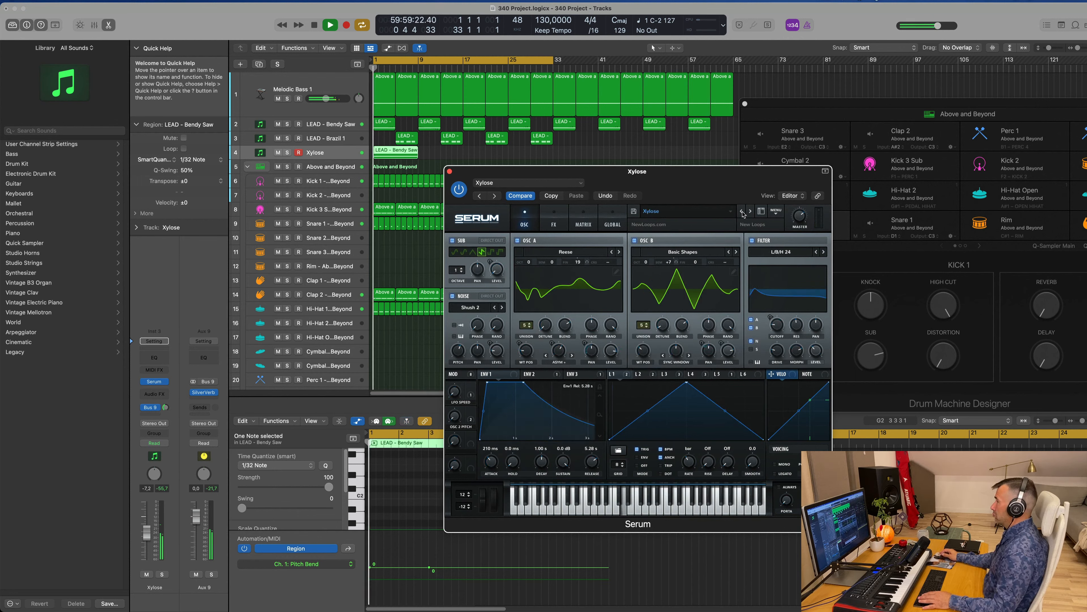
click(742, 211)
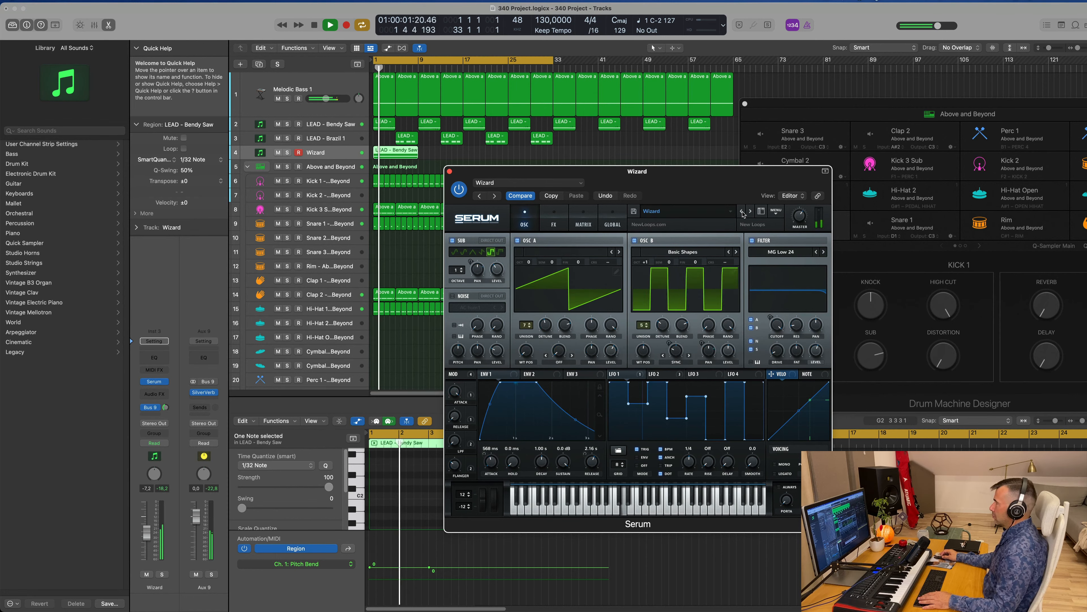
click(742, 212)
key(space)
click(742, 211)
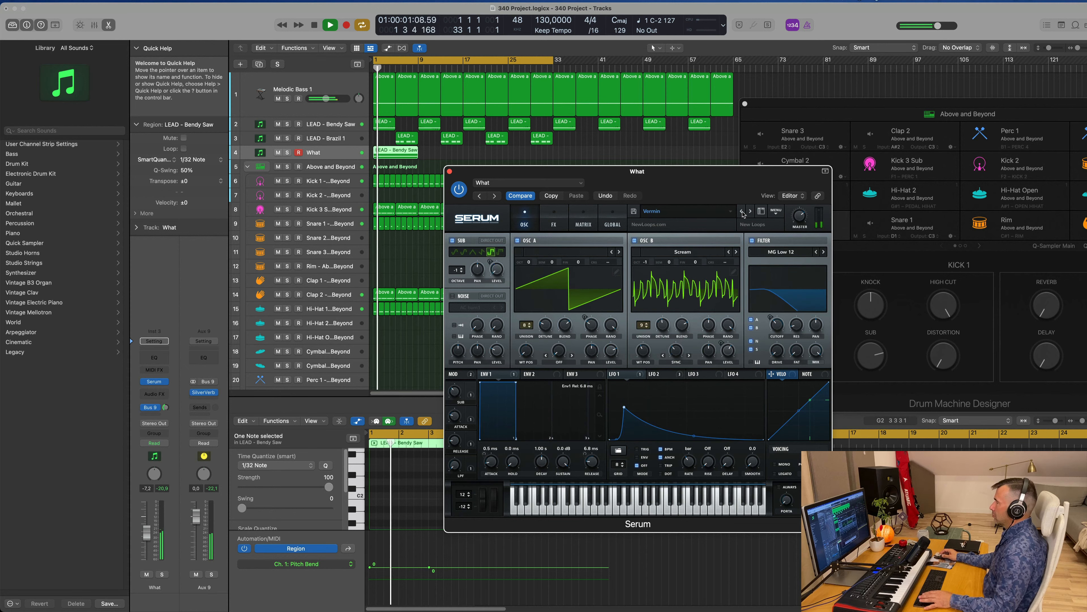
Continue auditioning Serum presets backwards through Venus, Varnish and Unity to Transcendental
click(742, 212)
key(space)
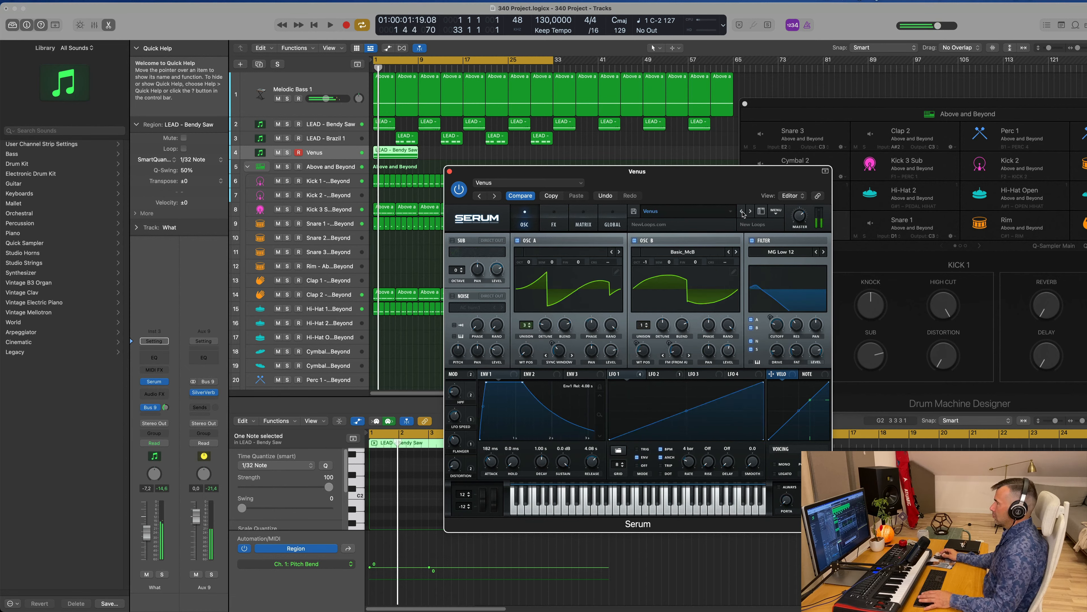
click(741, 212)
key(space)
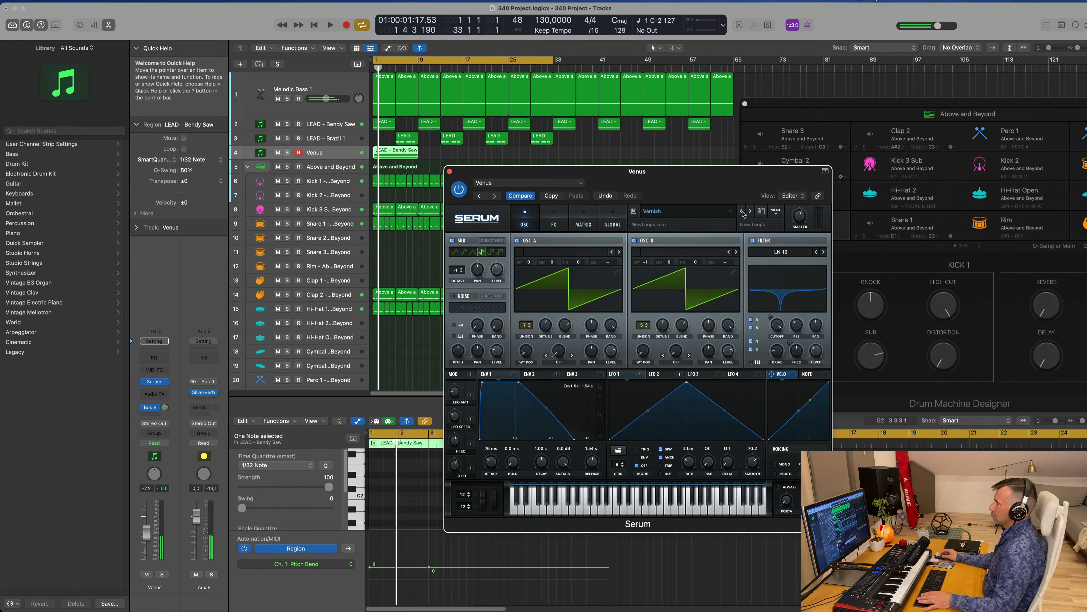
click(742, 212)
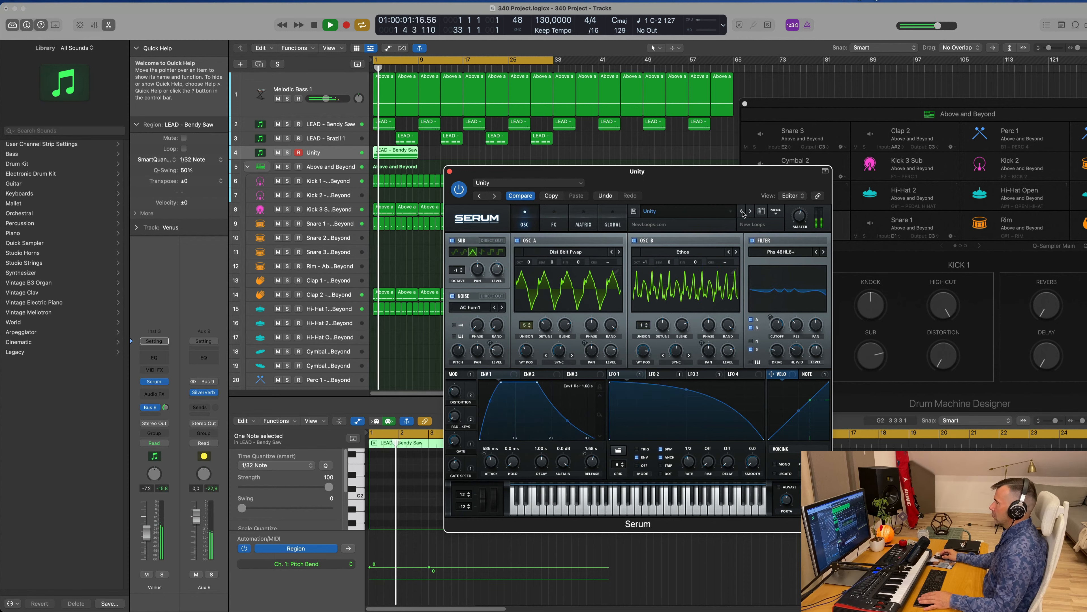
click(742, 211)
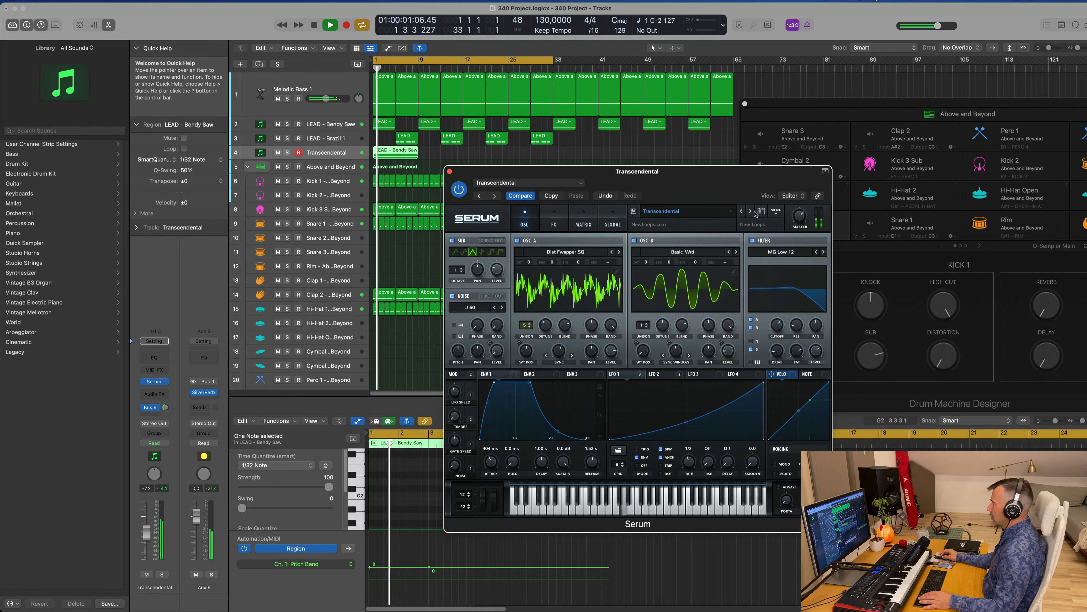
Go forward again through the Serum presets UFO, What, Wizard and Youthful to Zenith while replaying the loop
click(750, 211)
click(749, 211)
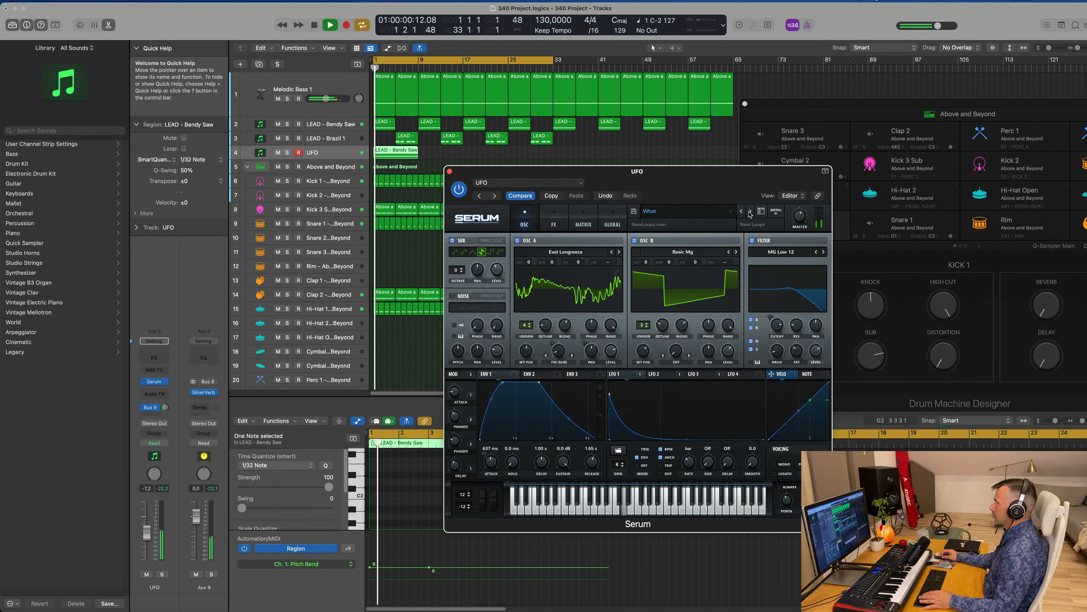
click(749, 211)
key(space)
click(749, 211)
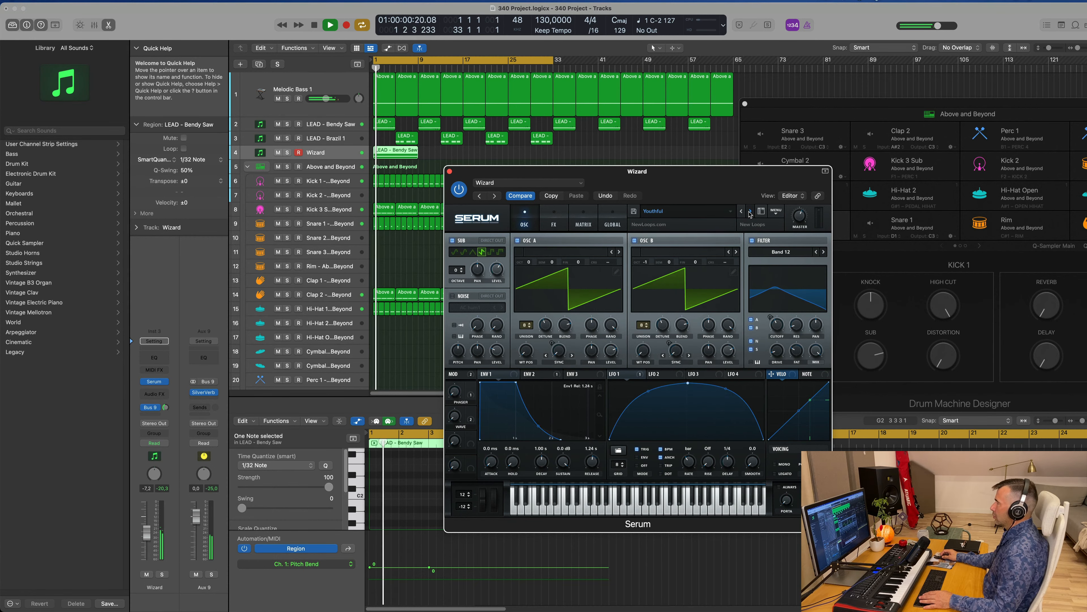
drag(709, 182, 763, 163)
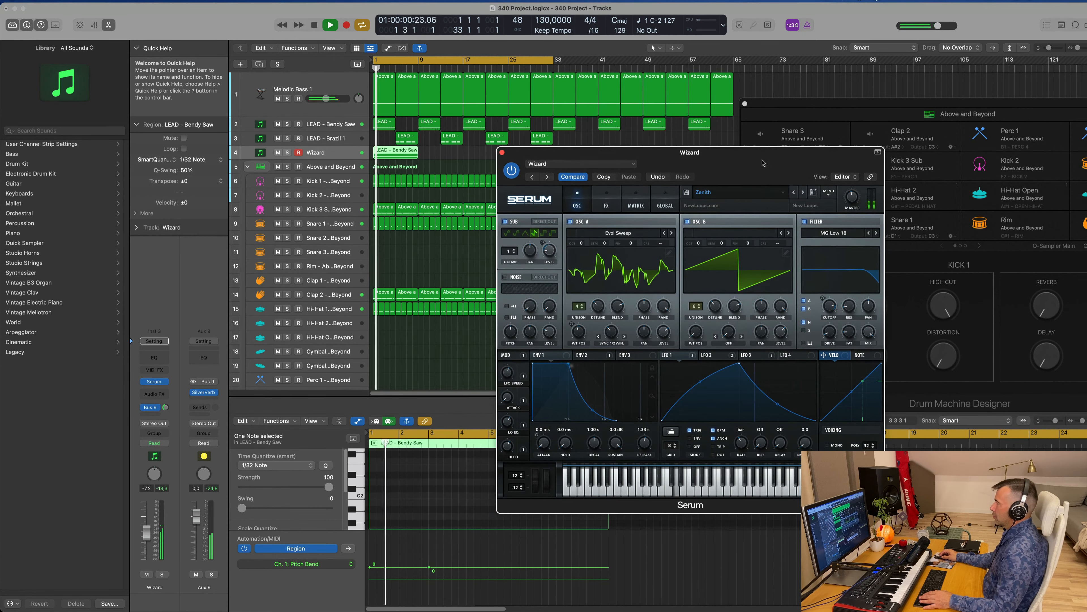
Compare the Zinc and Zenith presets with Xylose, Wizard and Youthful over the playing track
click(803, 193)
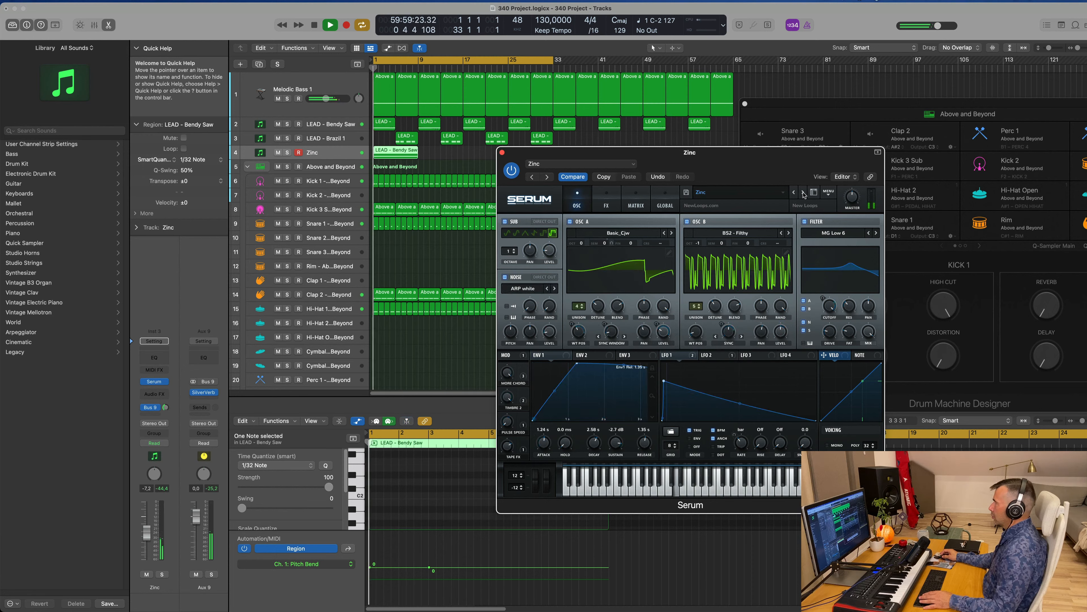
click(795, 193)
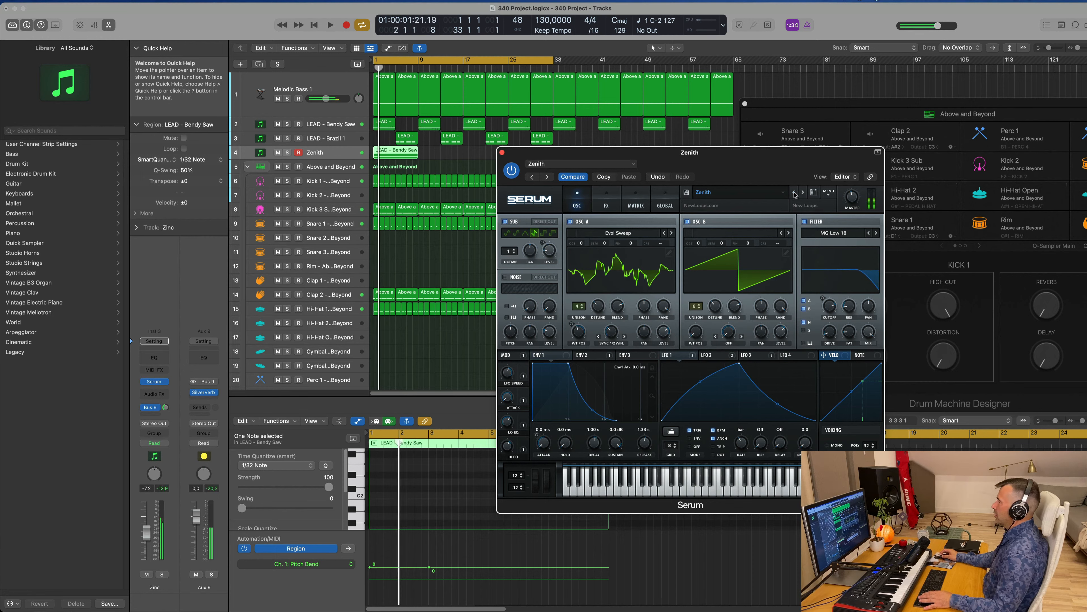
drag(759, 173, 739, 169)
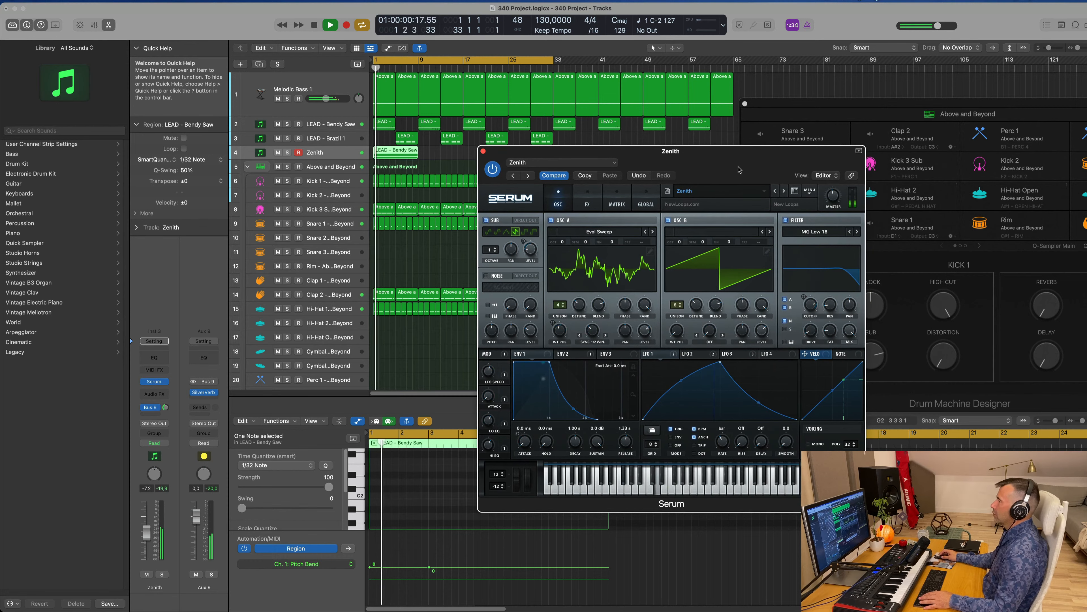
click(776, 193)
click(776, 191)
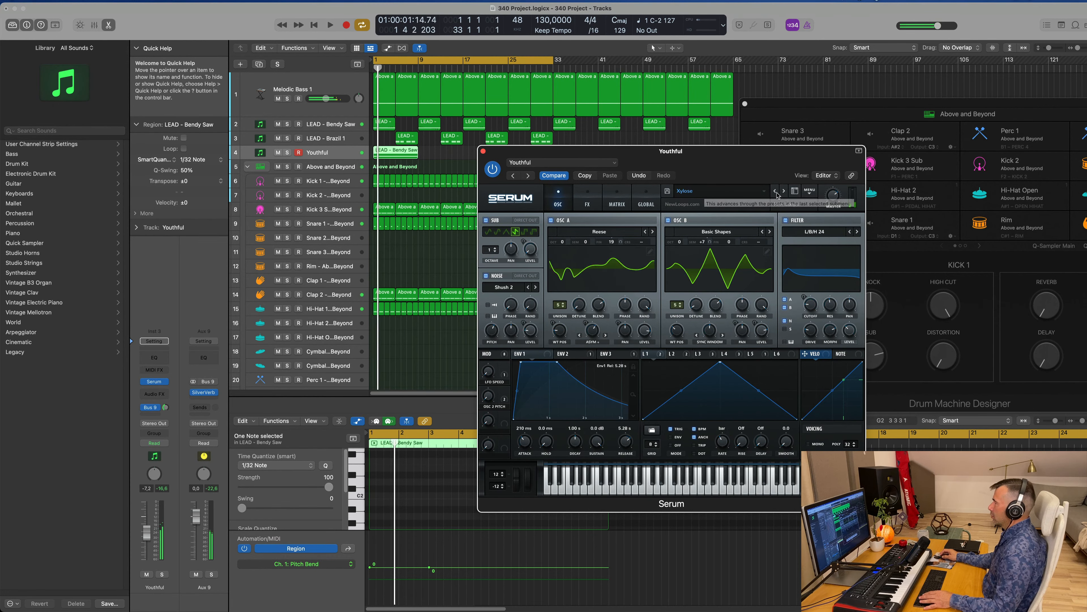
click(783, 192)
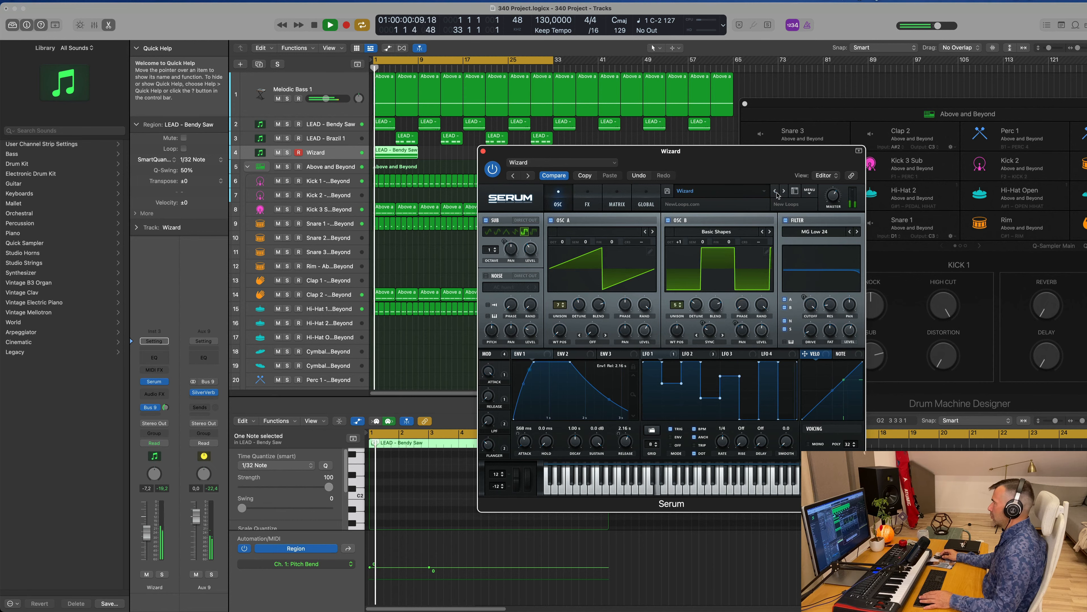
click(784, 192)
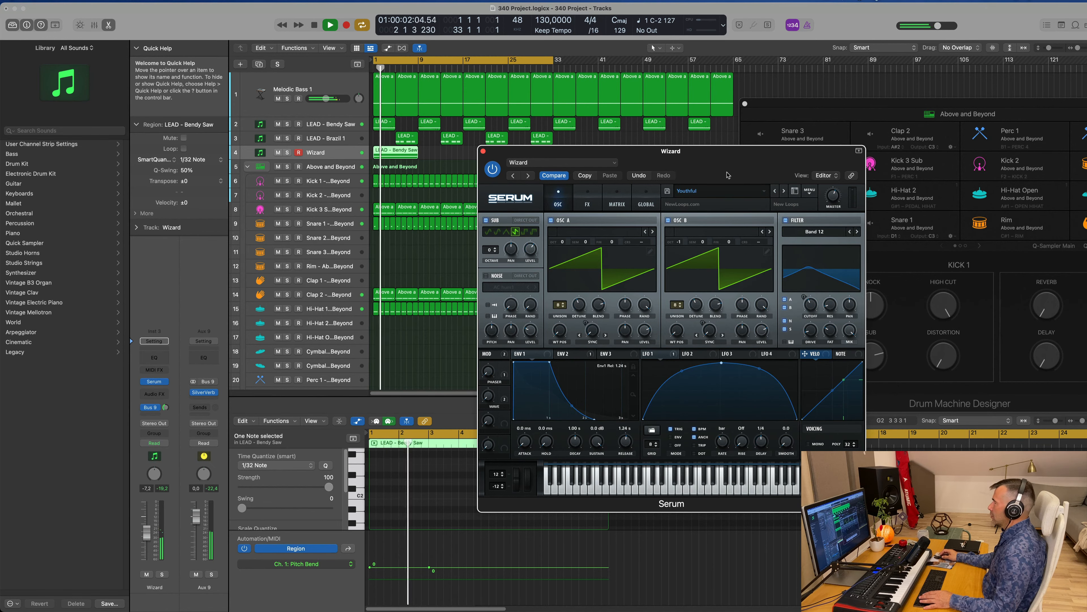
Settle on the Zenith preset, replay from the start and lower the track's volume to -8.2 dB
key(space)
key(space)
drag(723, 156, 765, 126)
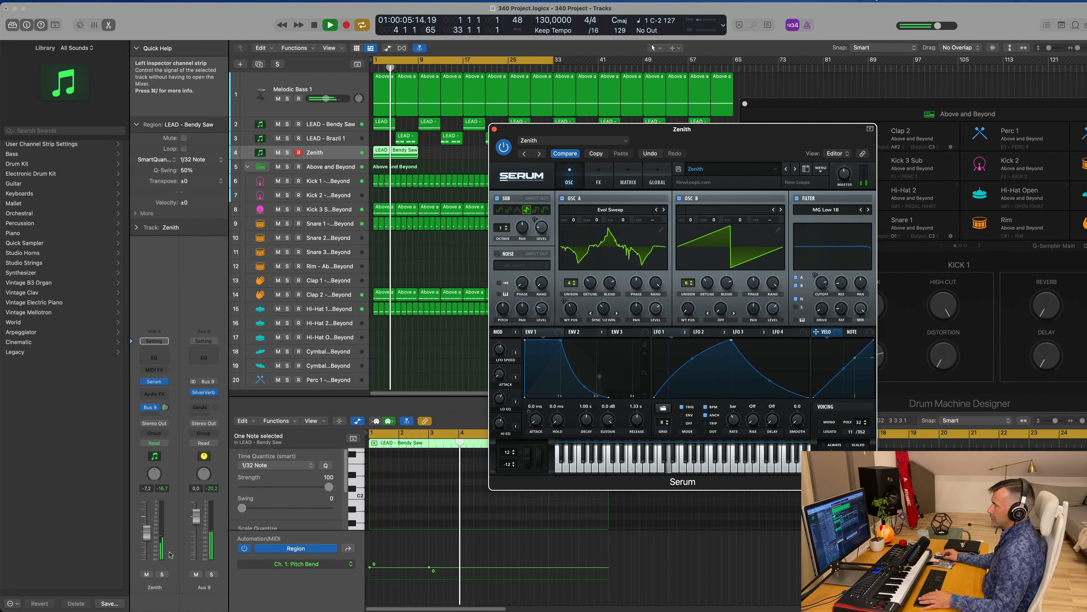
drag(146, 533, 147, 538)
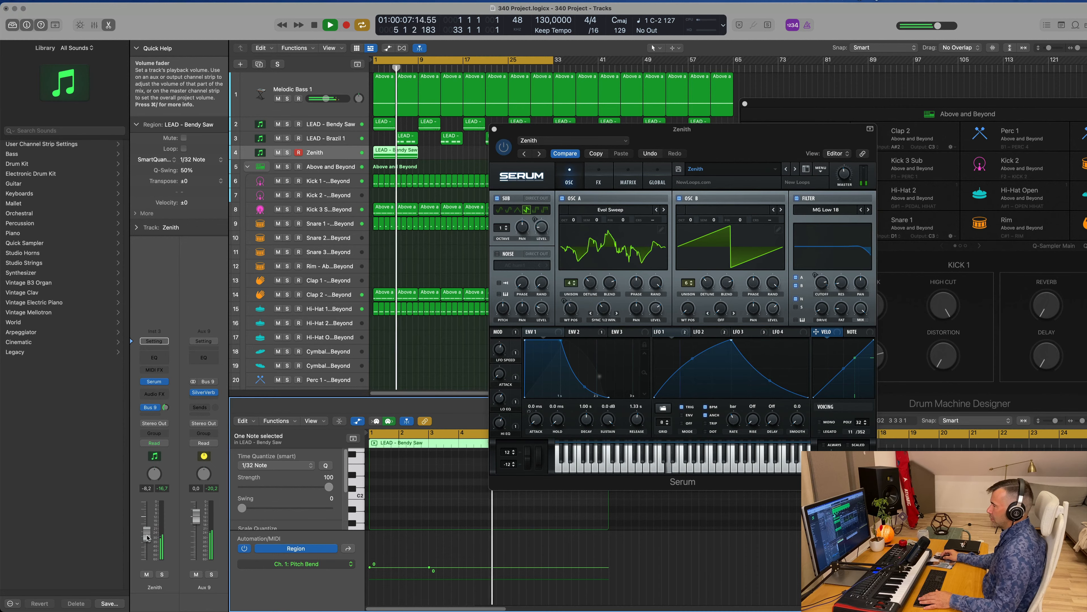
Close the Serum window and repeat the Zenith track's eight-bar region back to back up to bar 65
drag(753, 136, 894, 143)
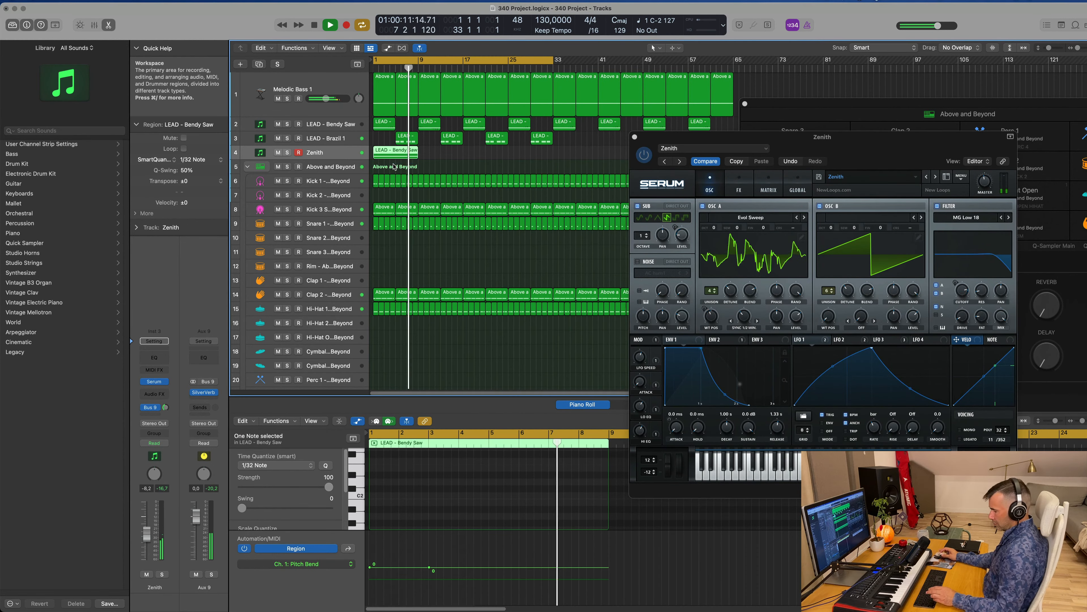
key(super+r)
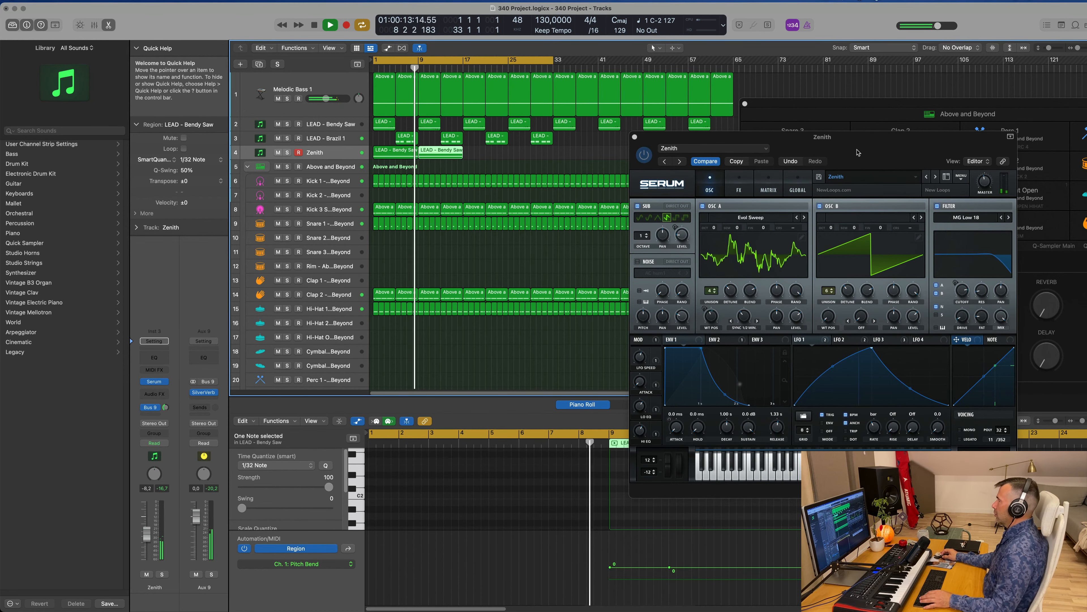
drag(858, 152, 690, 173)
click(467, 164)
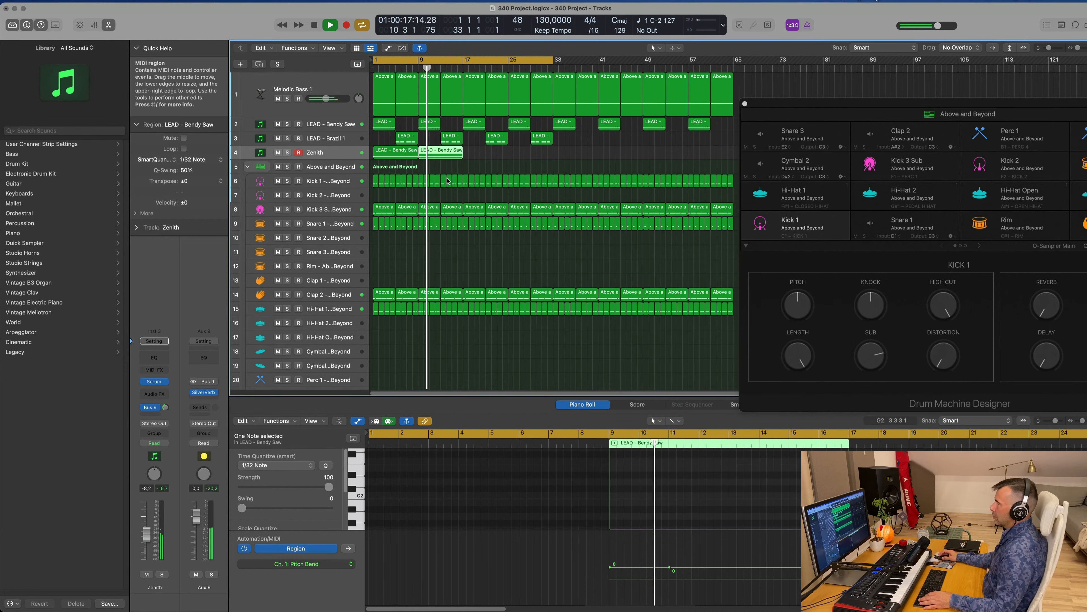
shift+click(377, 152)
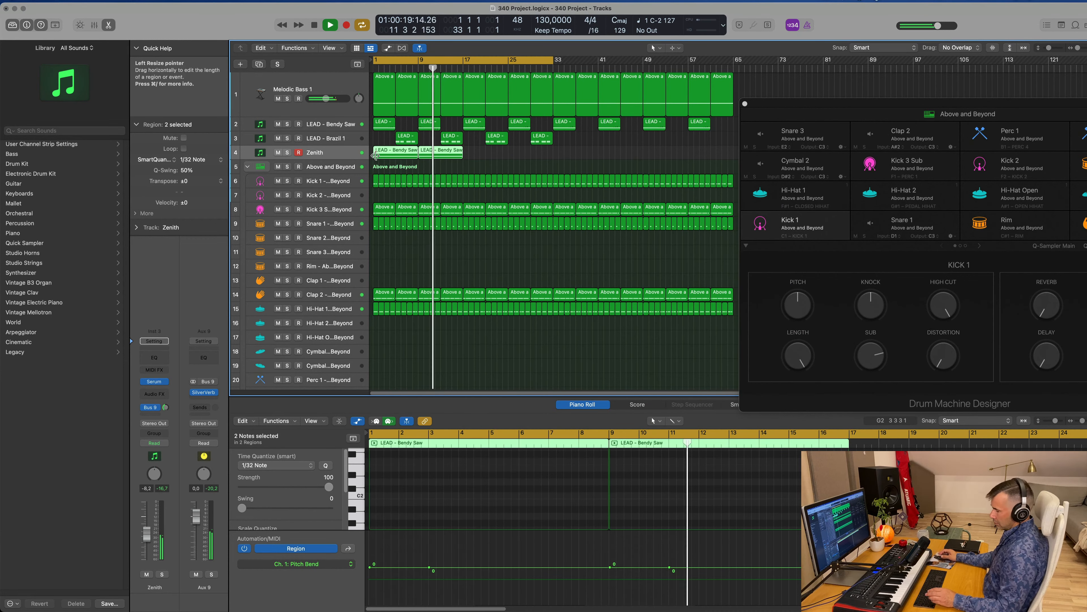
key(super+r)
drag(570, 152, 502, 157)
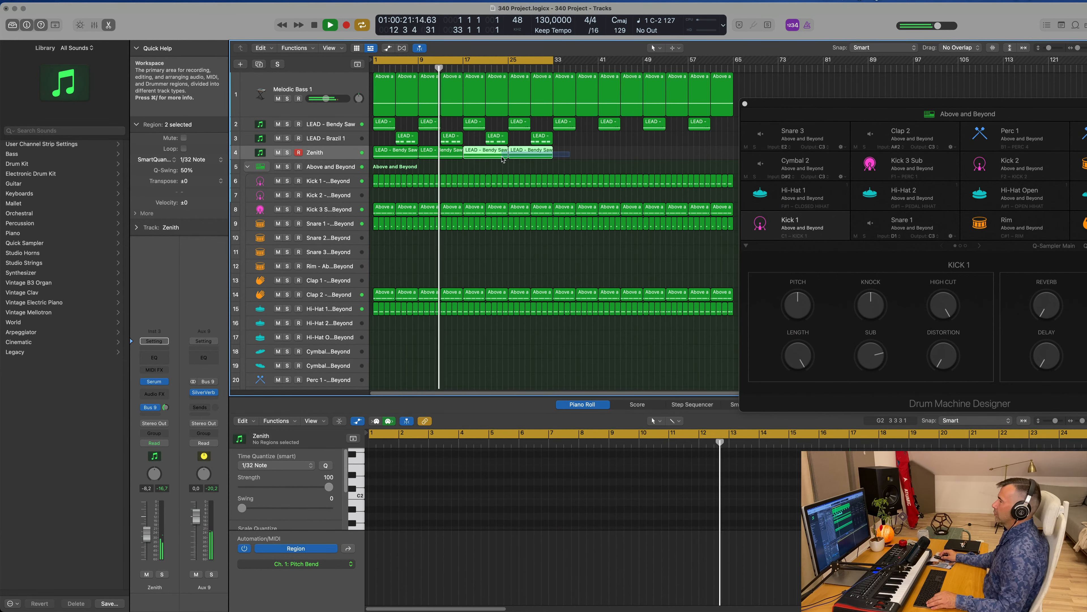
key(super+r)
key(super+r)
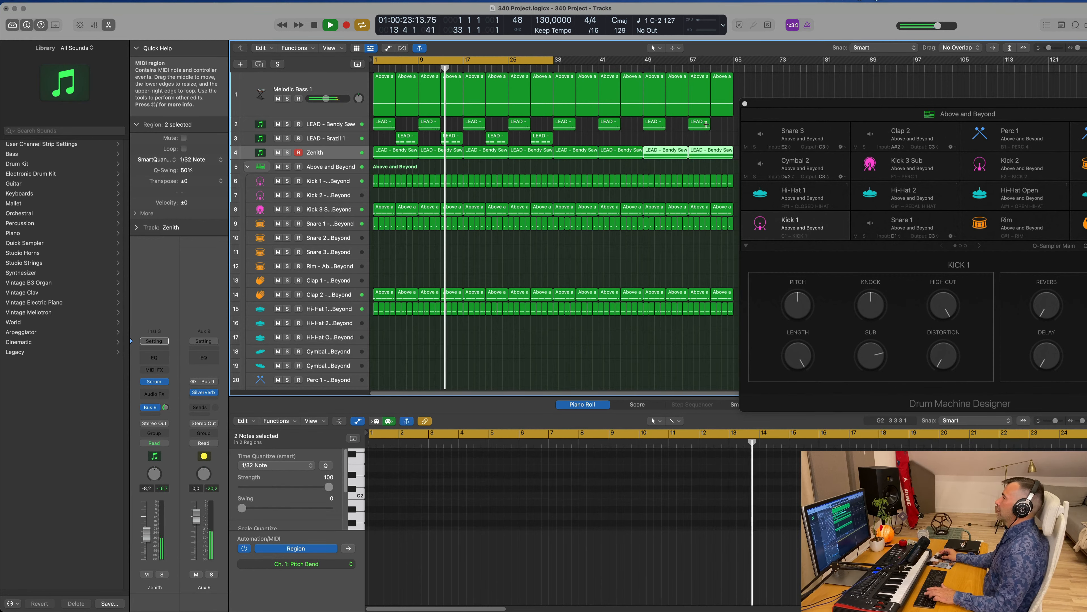
Close the Drum Machine Designer window and slightly lower the Melodic Bass 1 track's volume
click(745, 103)
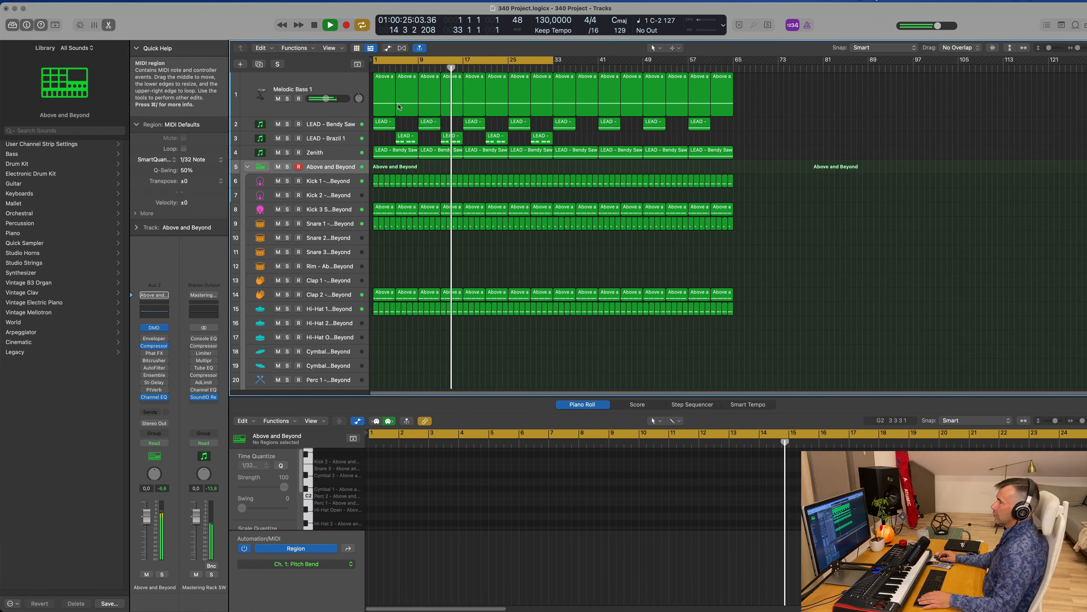
click(295, 90)
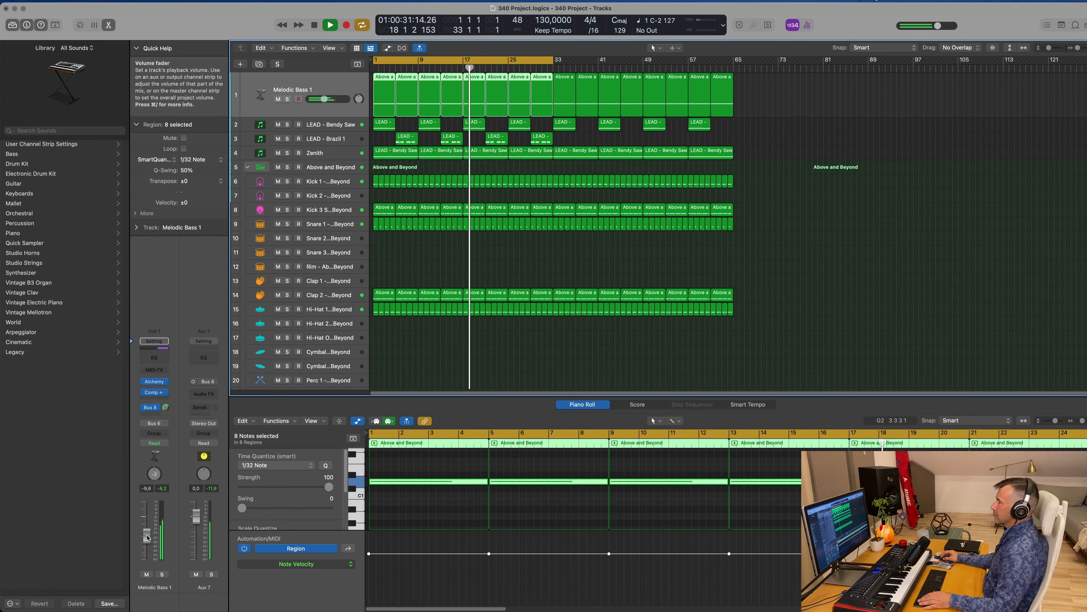
click(512, 264)
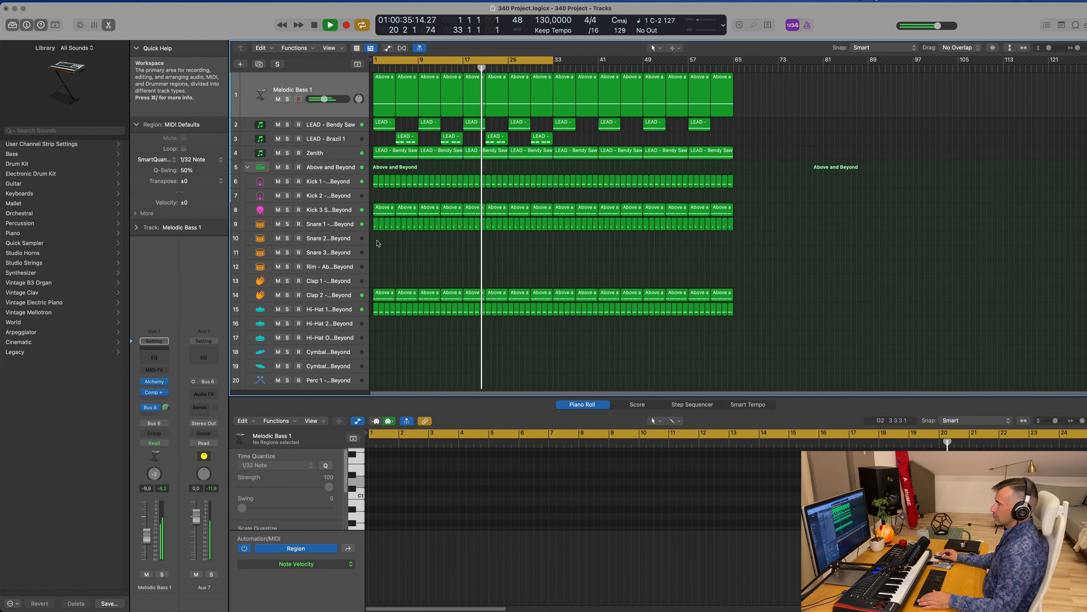
Lower the Snare 1 track's volume to -8.2 dB
click(348, 228)
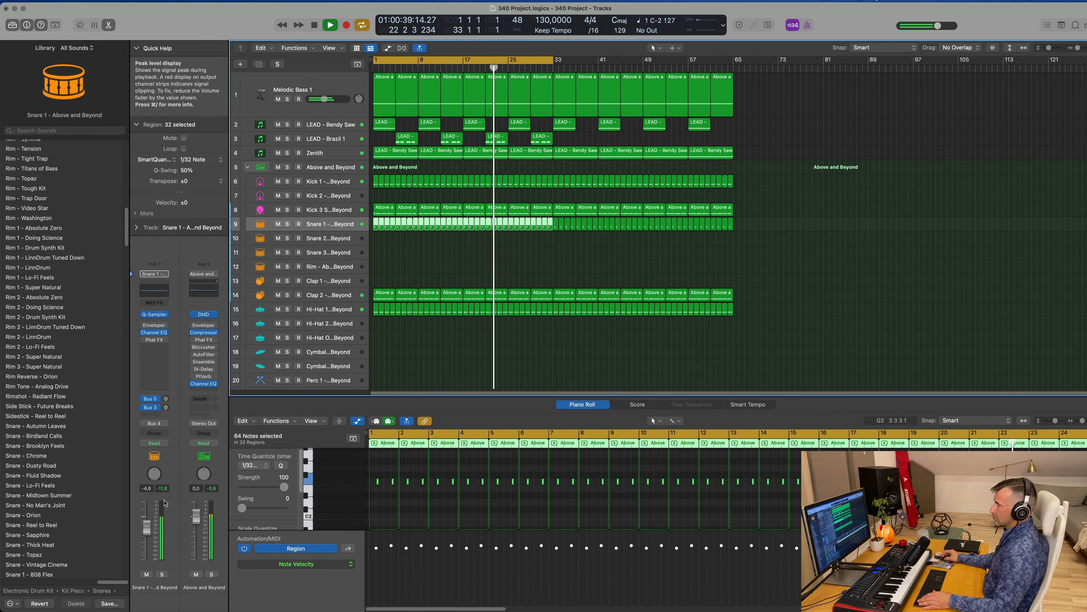
drag(146, 528, 145, 540)
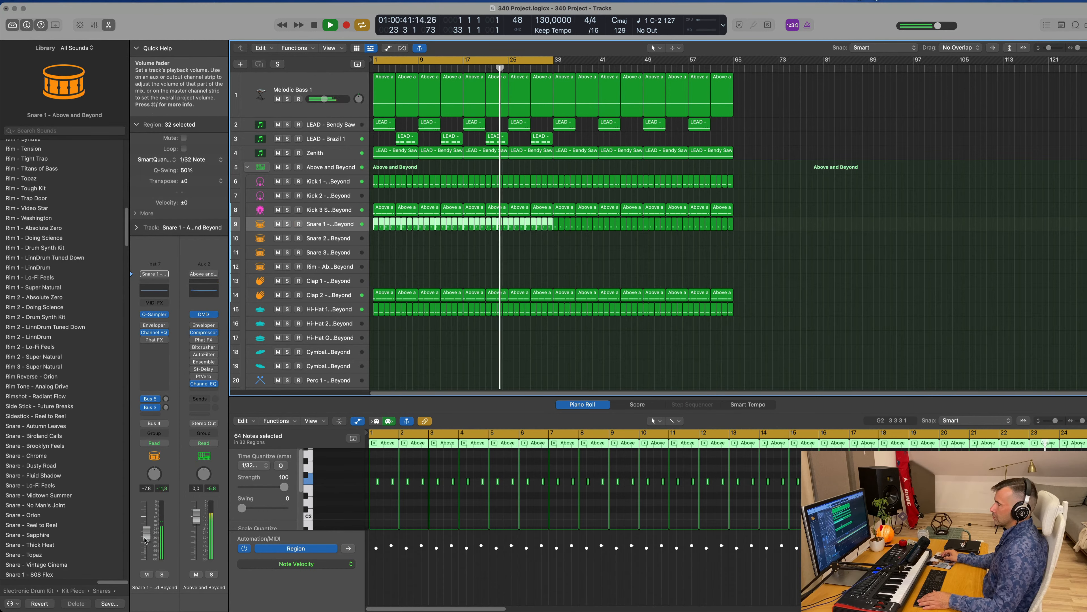
scroll(257, 335, down, 5)
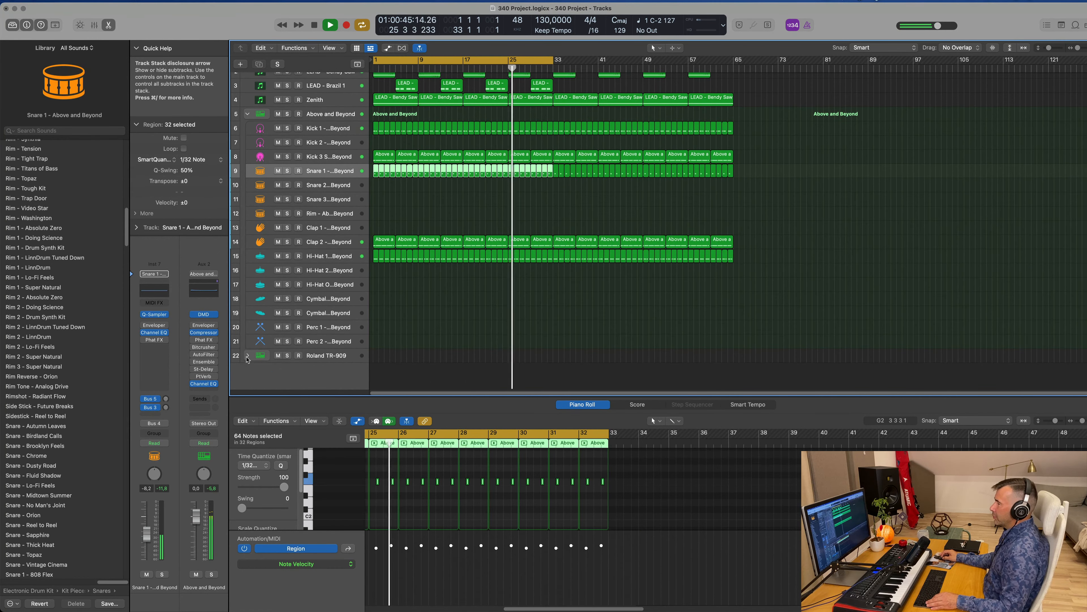
Expand the Roland TR-909 stack, copy all 64 Above and Beyond Snare 1 regions to its Snare 1 track and replay from the start
click(248, 355)
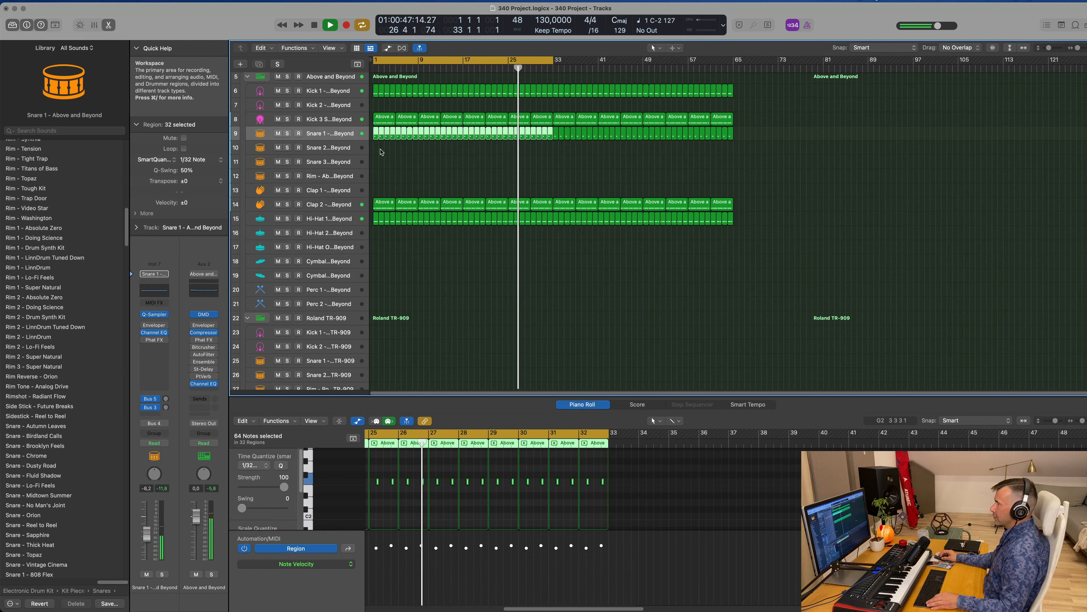
click(377, 150)
click(374, 135)
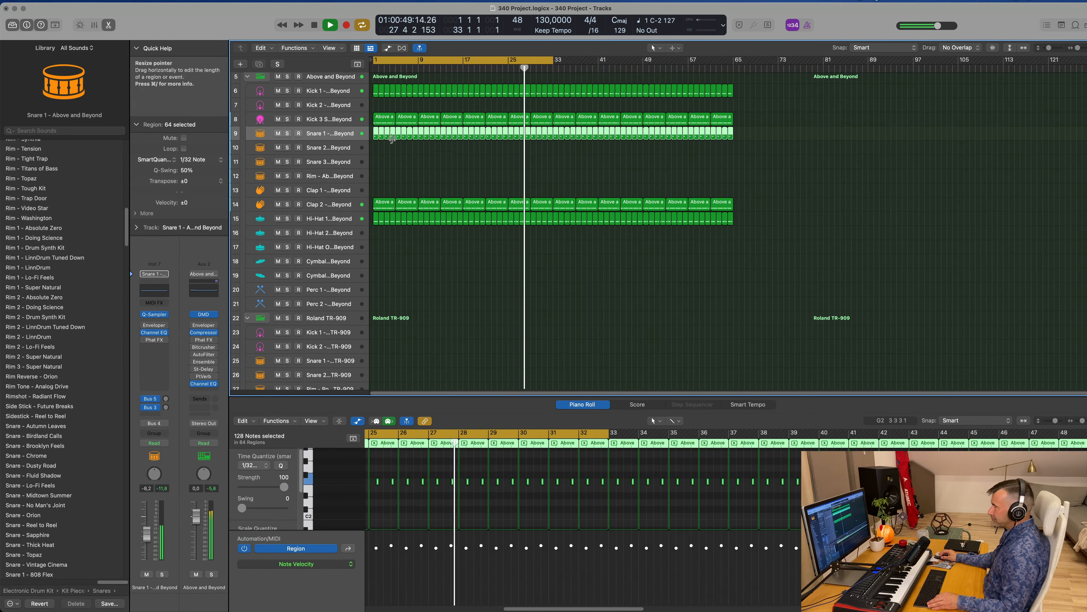
drag(374, 135, 376, 363)
key(space)
key(Return)
key(space)
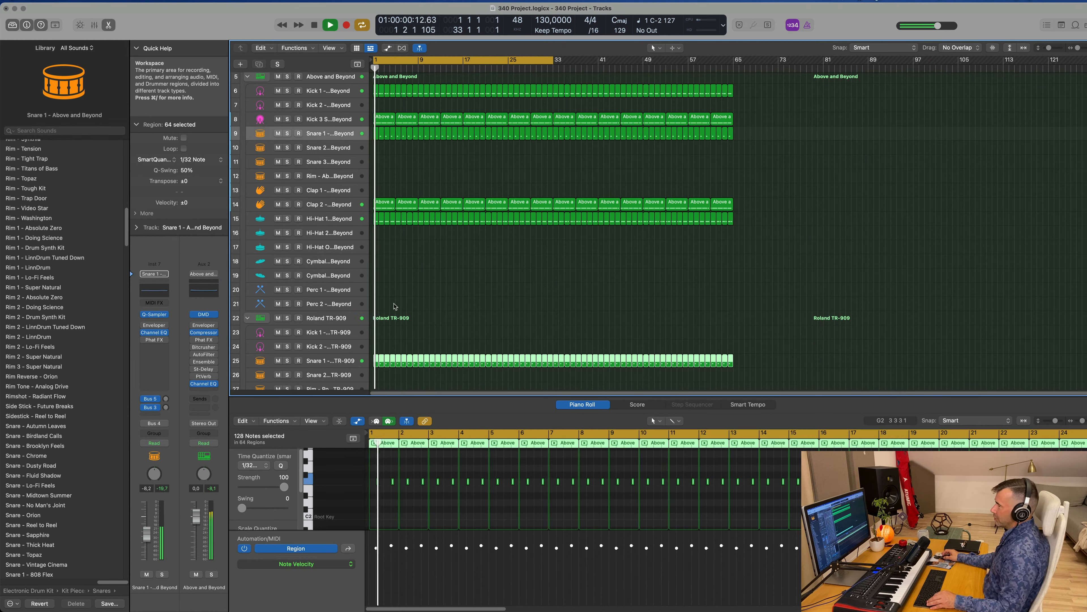
Select the Roland TR-909 Snare 1 track and slightly raise its volume while replaying from the start
click(330, 360)
key(Return)
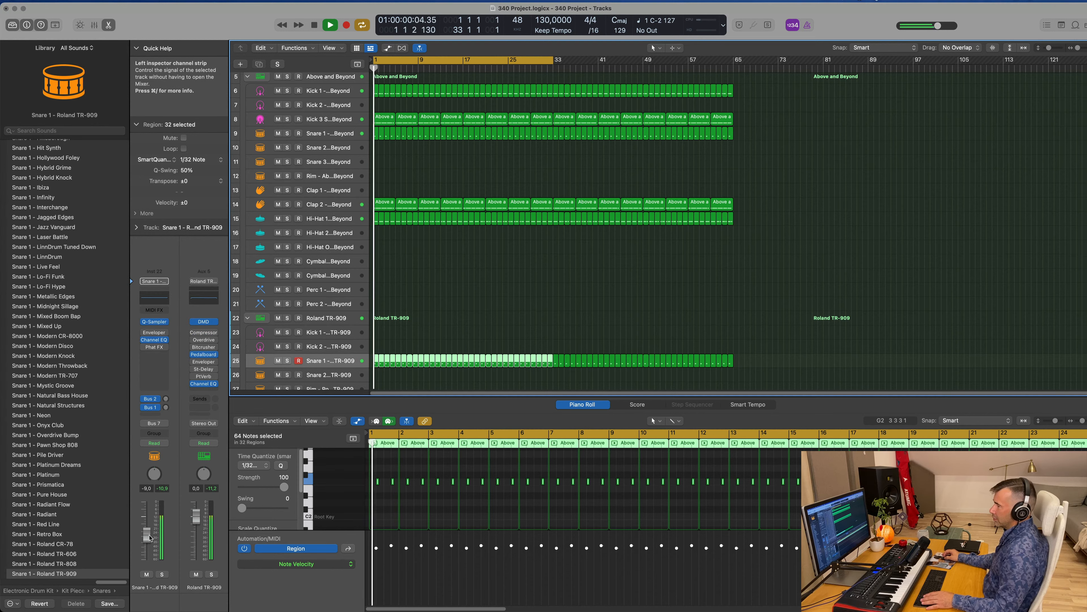
key(Return)
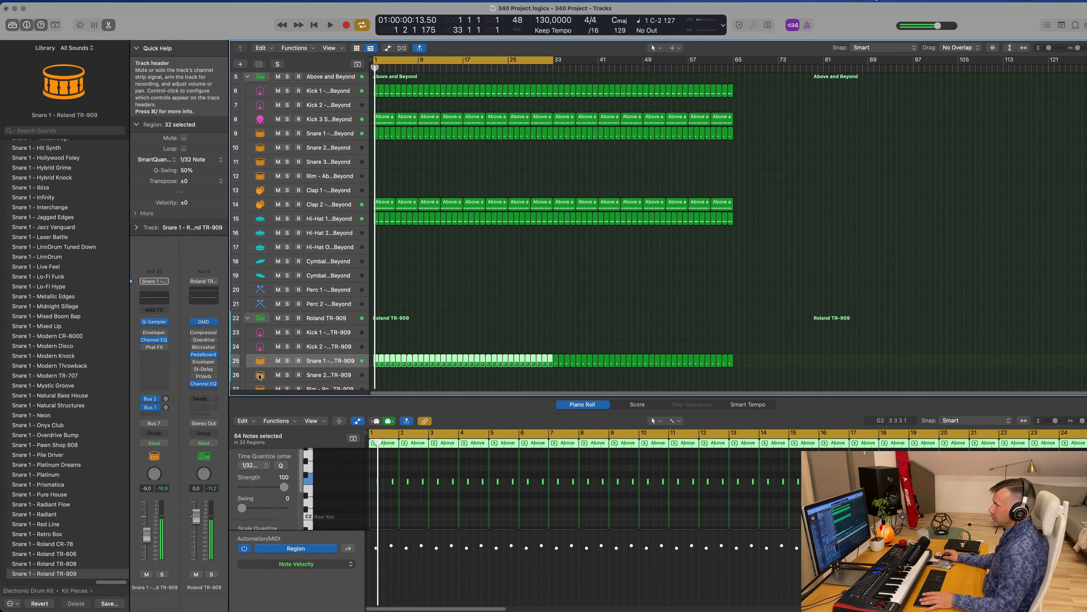
key(Return)
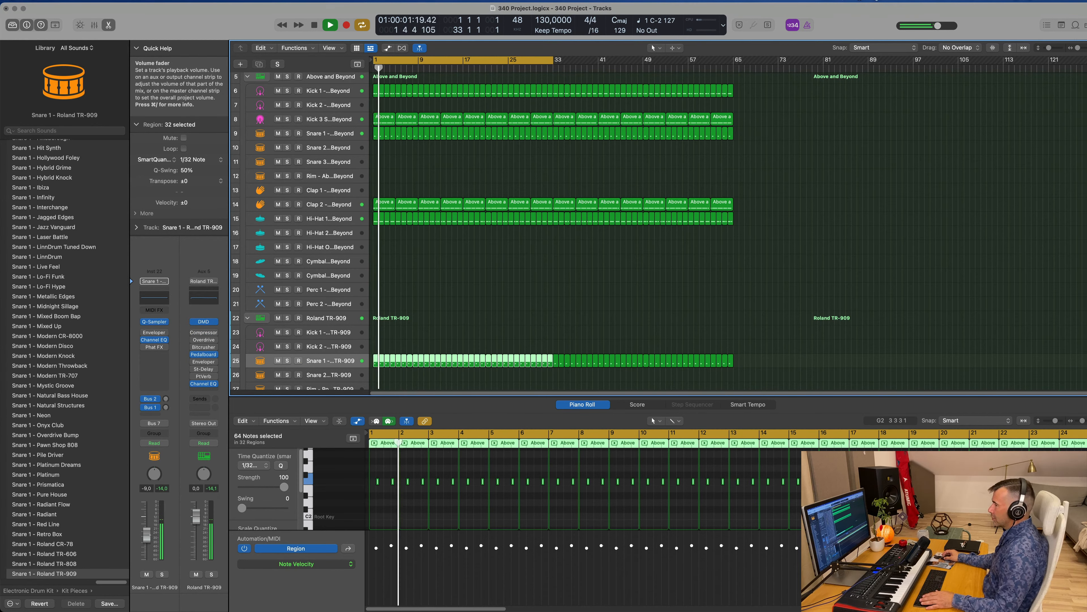
drag(150, 535, 148, 538)
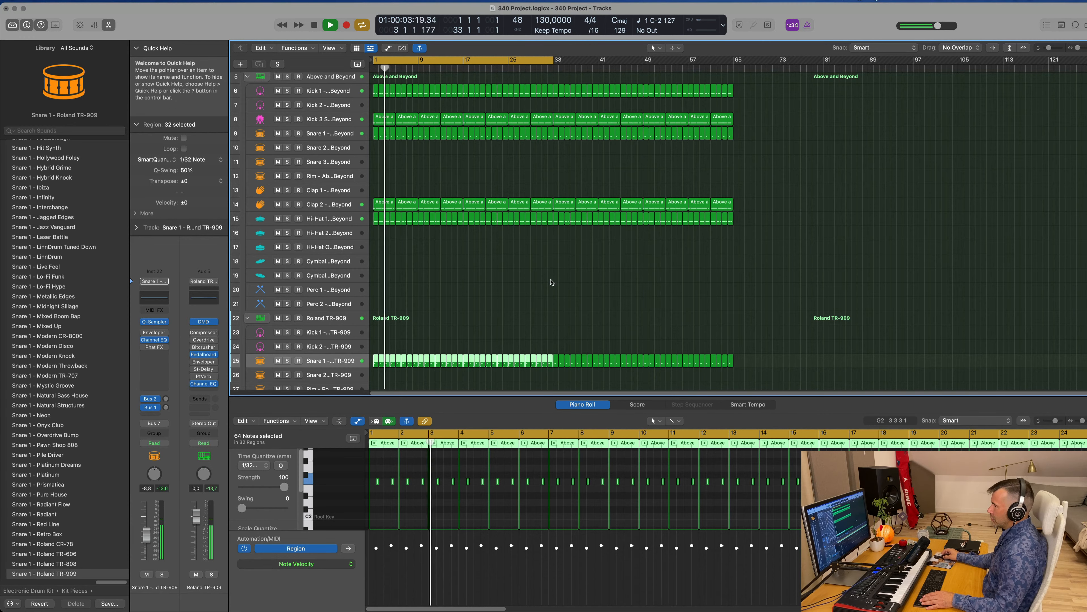
Copy the first one-bar Above and Beyond Hi-Hat 1 region to bar 1 of the Roland TR-909 Hi-Hat Closed track
scroll(447, 303, up, 2)
scroll(445, 302, down, 5)
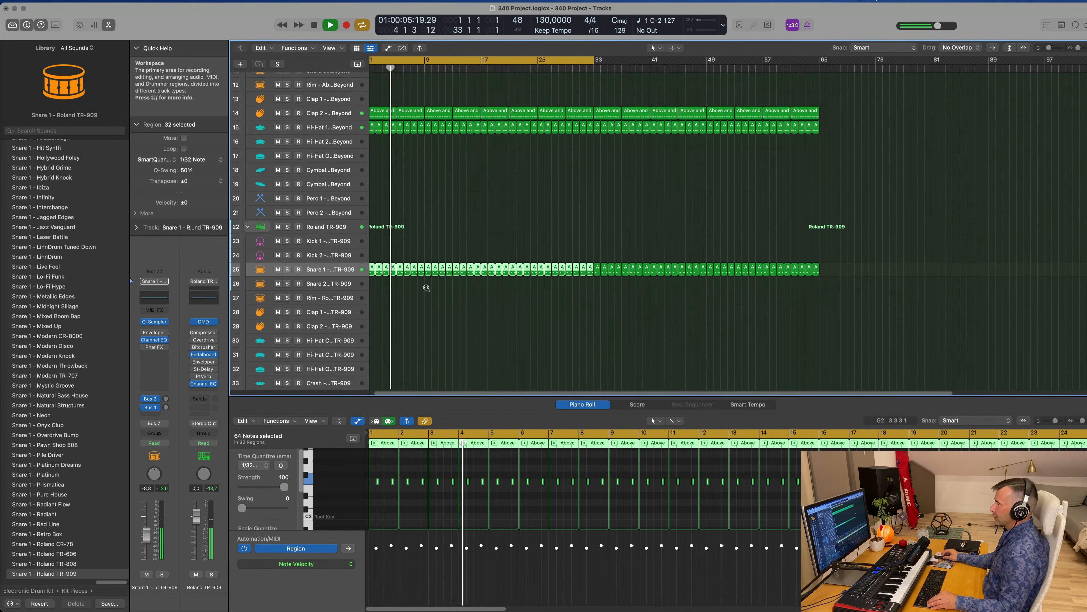
scroll(419, 282, down, 1)
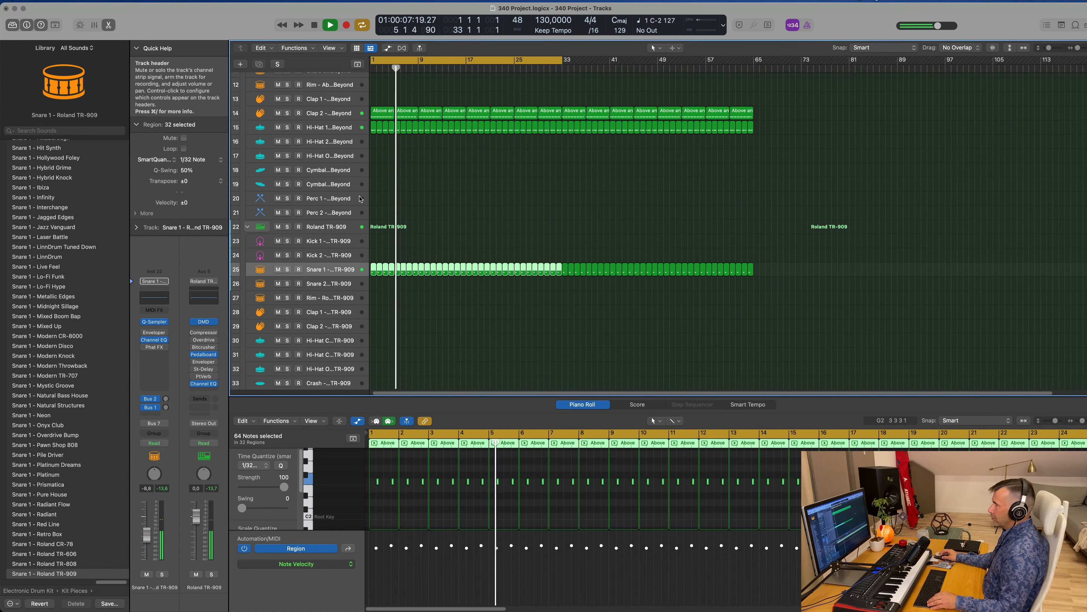
scroll(396, 171, down, 2)
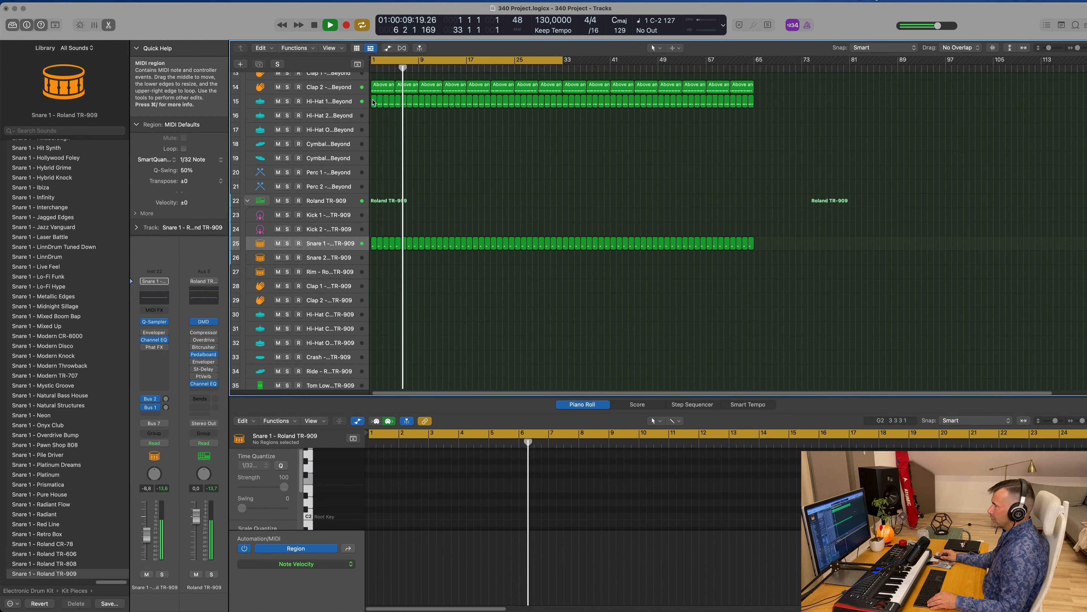
drag(376, 102, 370, 318)
scroll(382, 486, up, 5)
scroll(383, 486, up, 3)
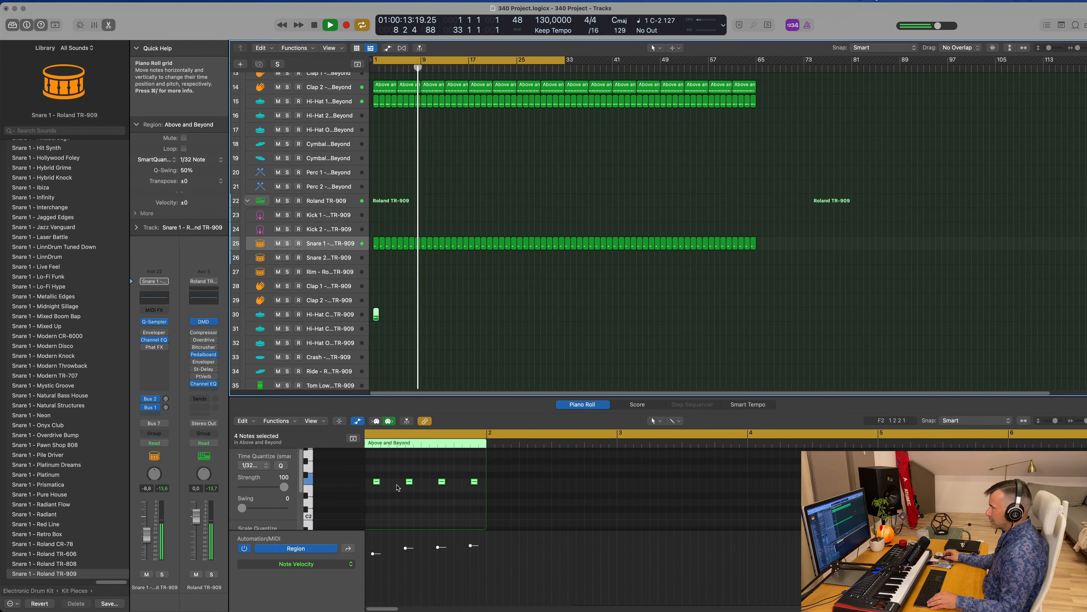
Rework the copied region's hi-hat notes into sixteenths with three hits per beat, leaving the offbeat eighths empty, and replay from the start
drag(383, 474, 493, 487)
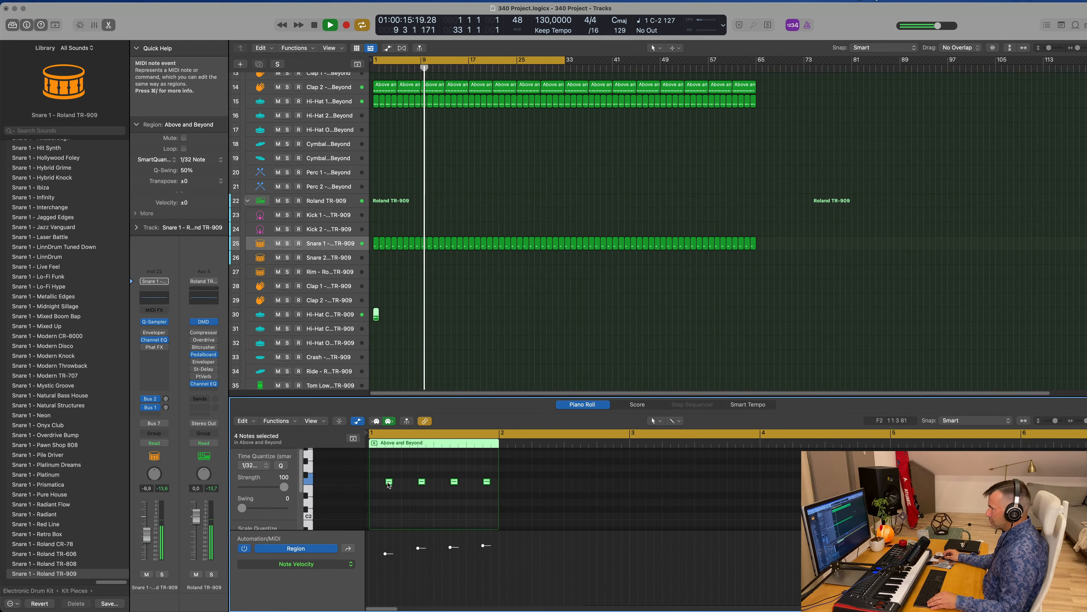
drag(385, 483, 398, 484)
key(Return)
drag(412, 317, 371, 313)
key(Return)
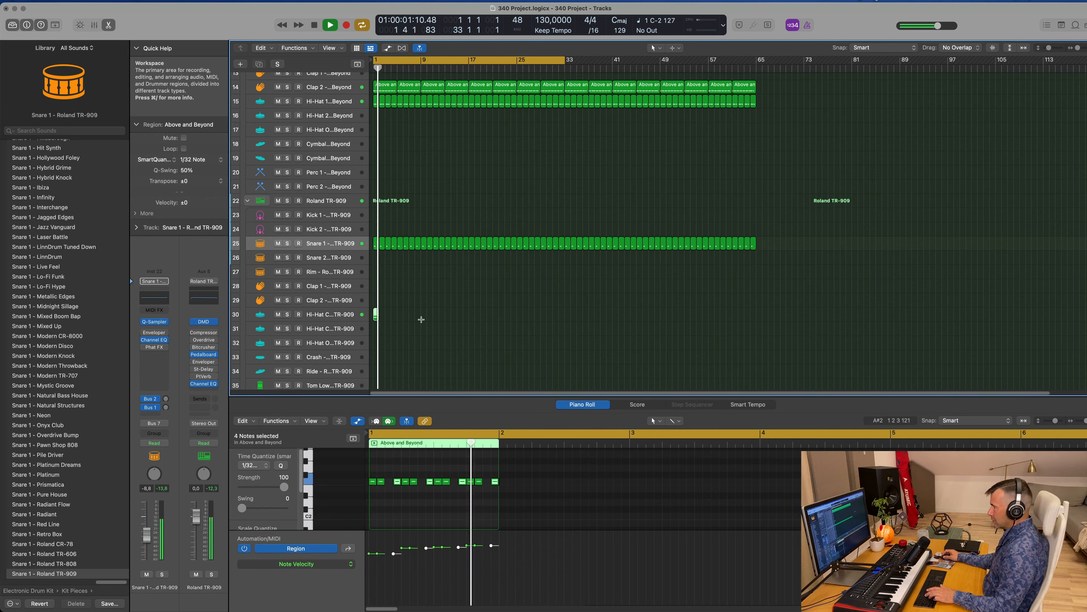
Transpose all notes of the Roland TR-909 Hi-Hat Closed region up one octave
click(424, 512)
scroll(424, 512, up, 5)
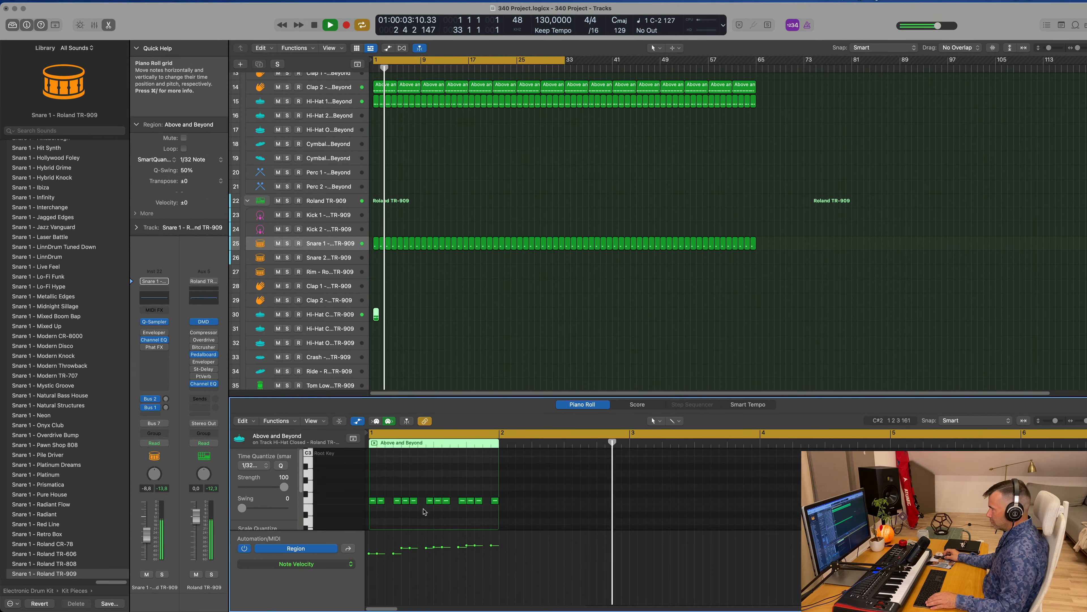
scroll(398, 505, down, 3)
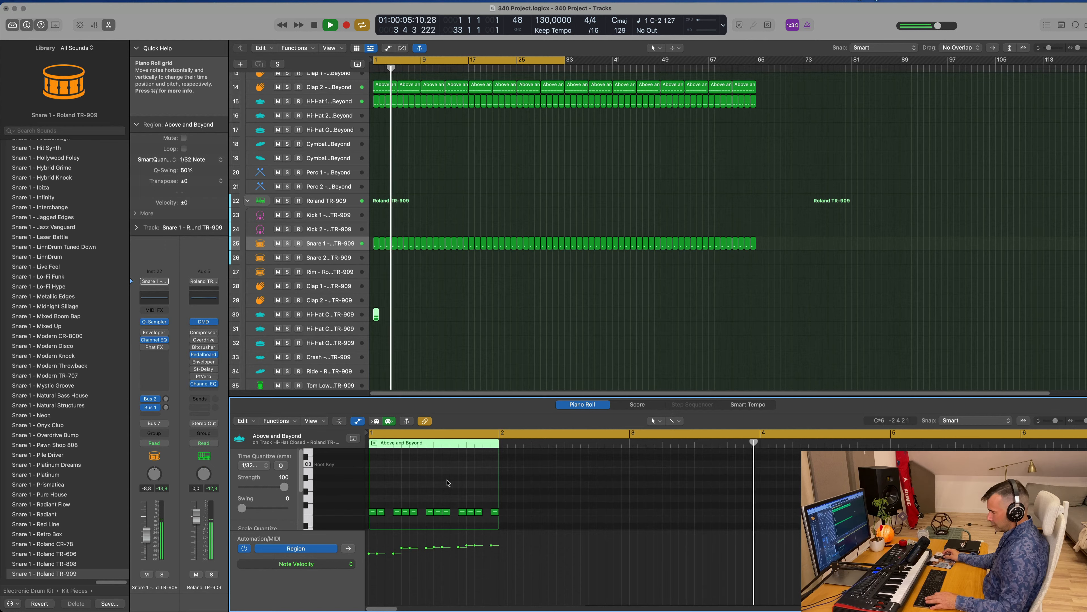
key(super+a)
key(Return)
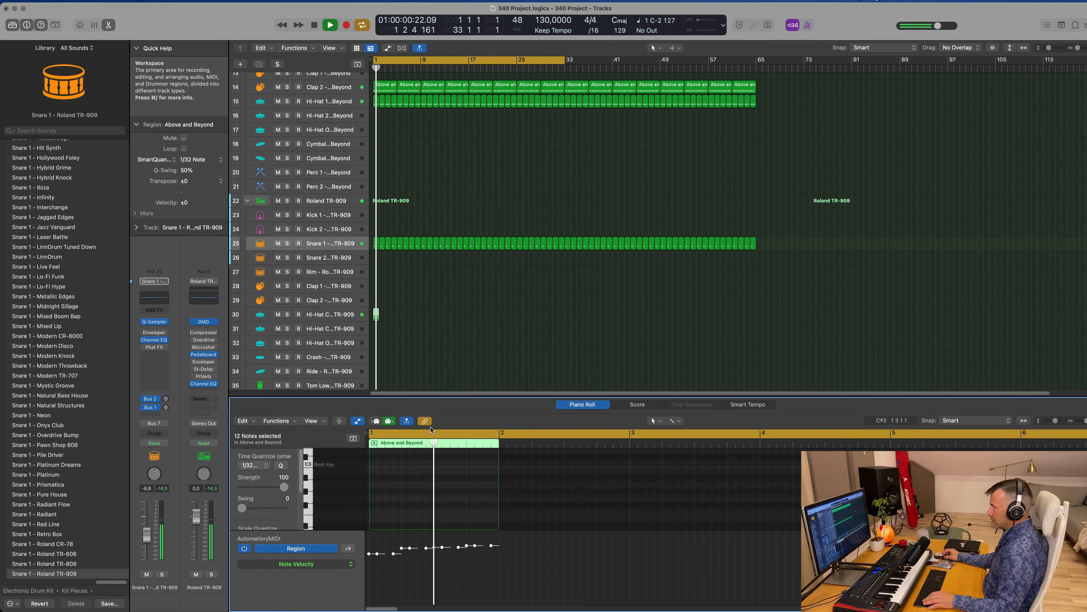
scroll(449, 503, up, 5)
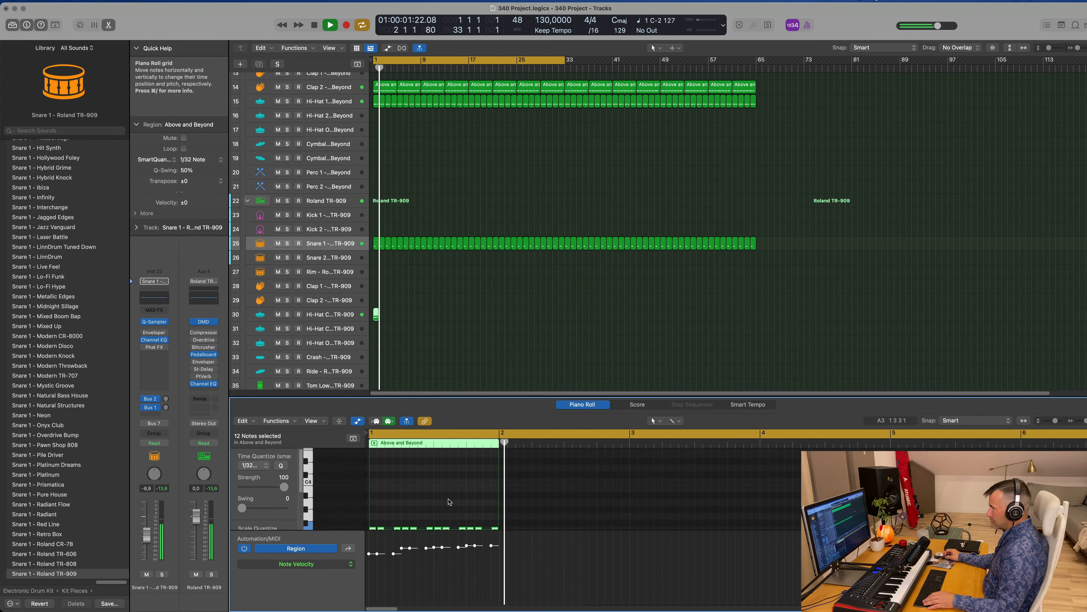
scroll(449, 503, down, 1)
Repeat the Roland TR-909 Hi-Hat Closed region up to bar 33, select its track and replay from the start
key(Return)
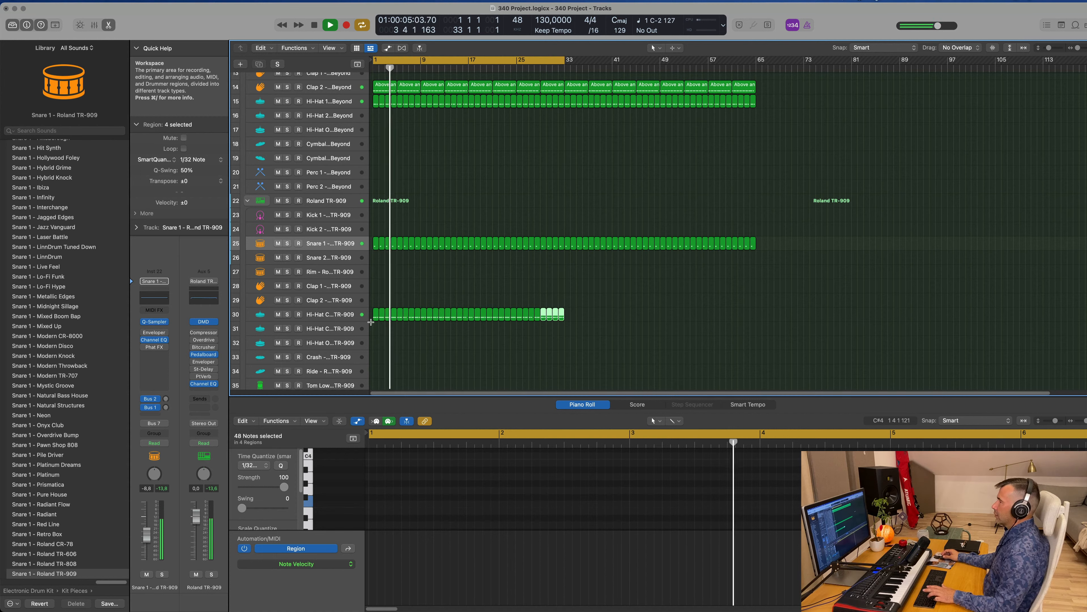
key(Return)
click(329, 315)
key(Return)
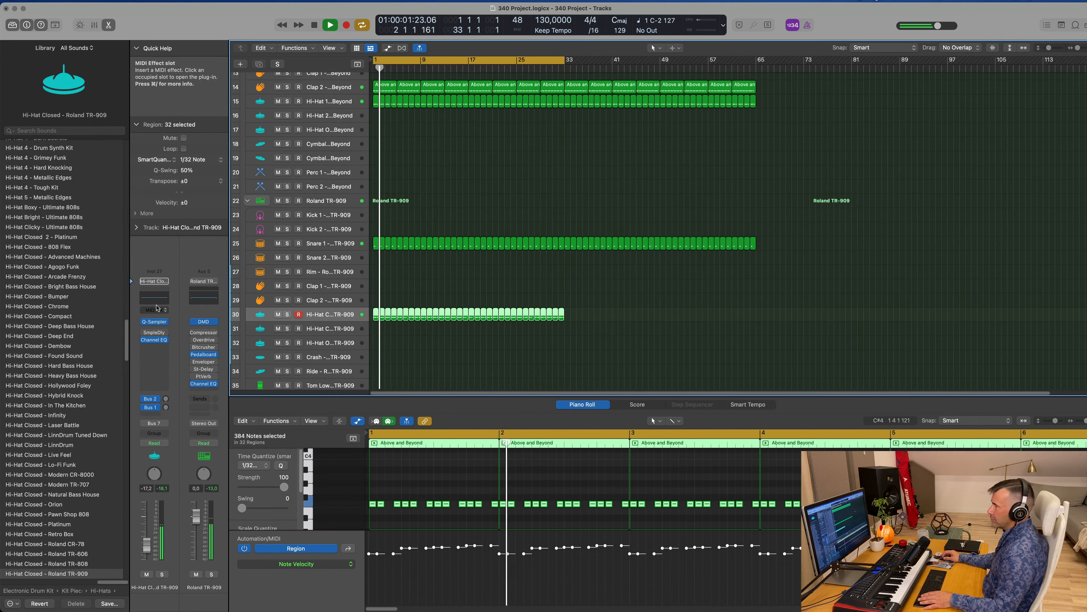
Apply a 1870 Hz low cut in the Hi-Hat Closed track's Channel EQ and set the track's volume to -17.0 dB
click(155, 340)
click(377, 158)
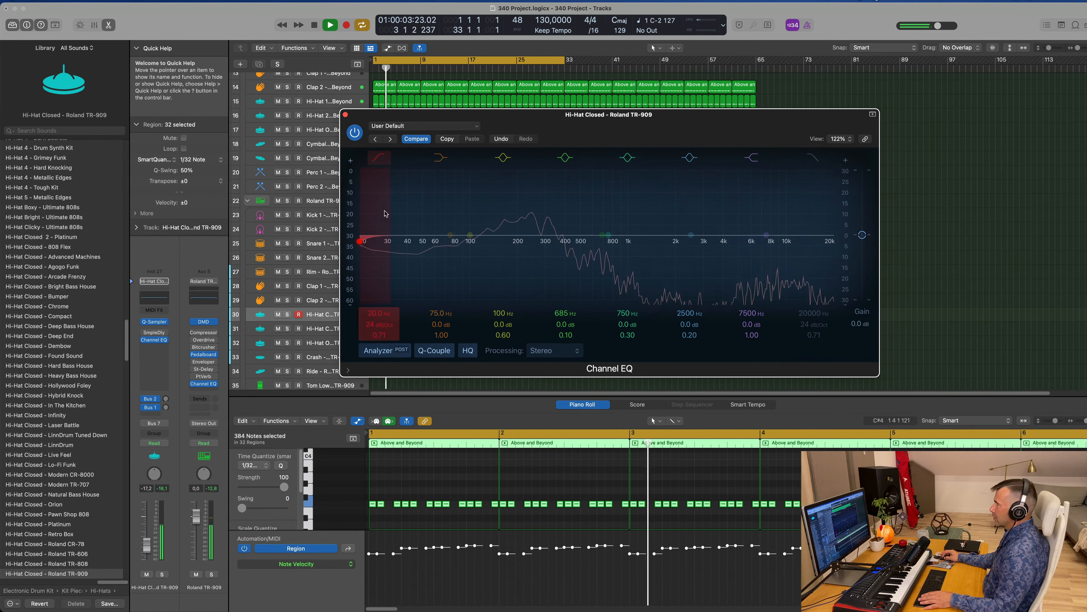
drag(379, 169, 693, 189)
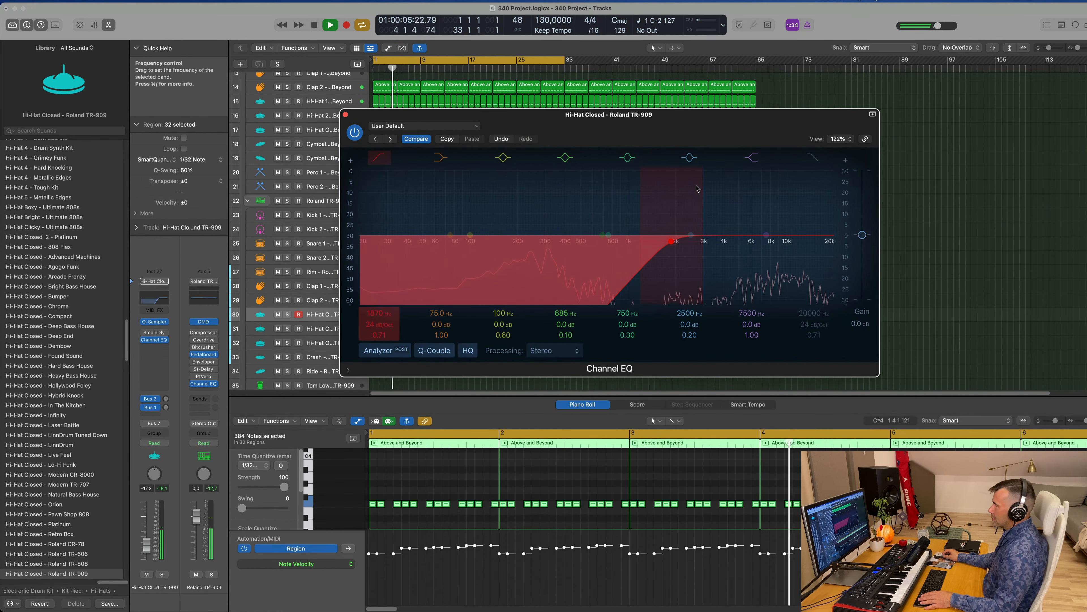
key(Return)
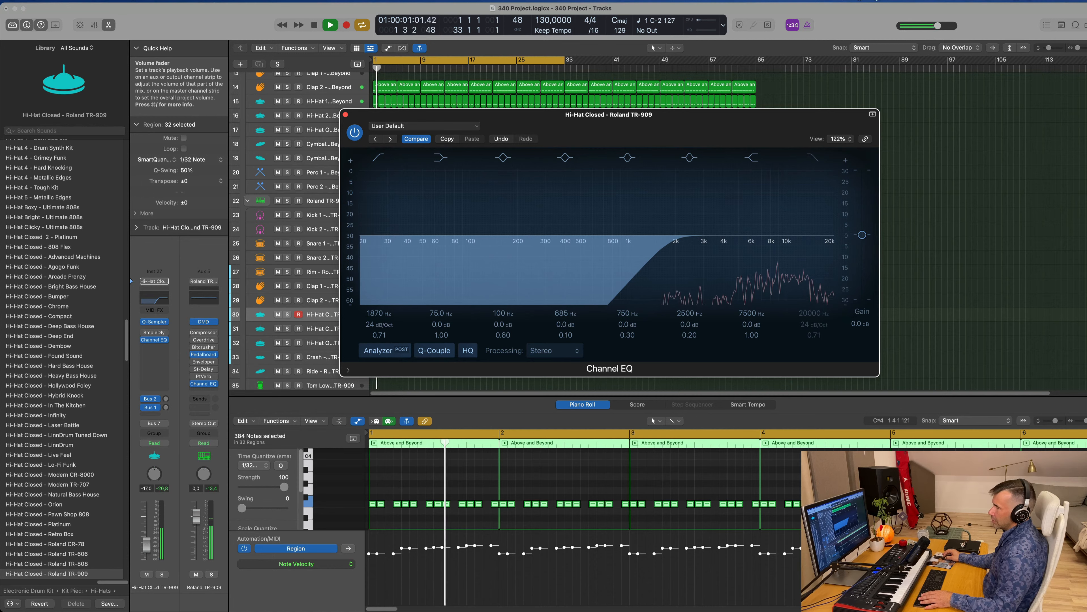
click(147, 545)
key(Return)
Set the Hi-Hat Closed track's Sample Delay to 10 ms left and 20 ms right, and close its window
click(153, 334)
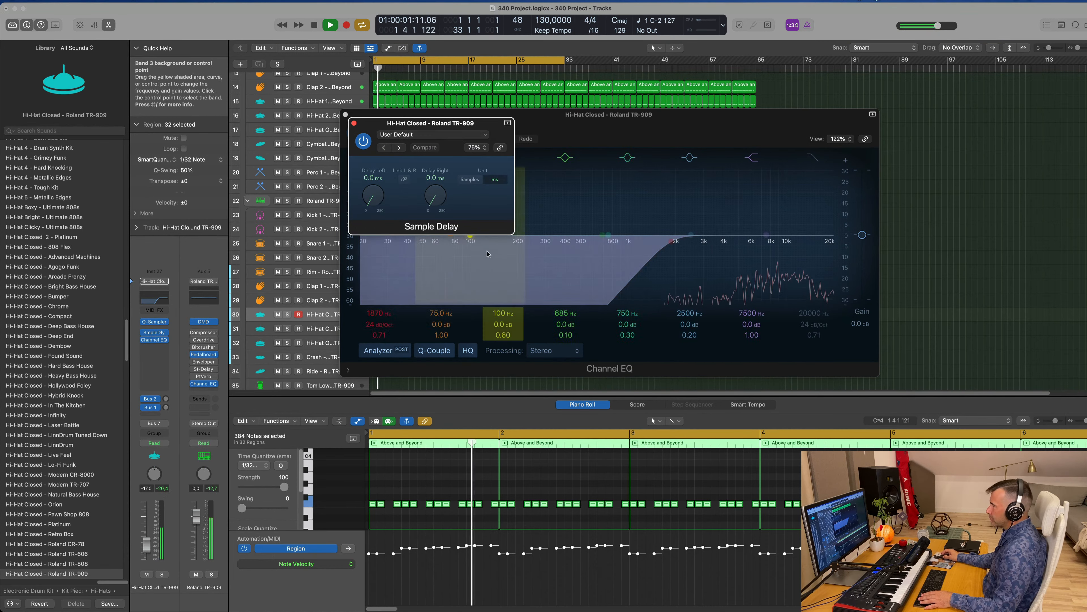
key(space)
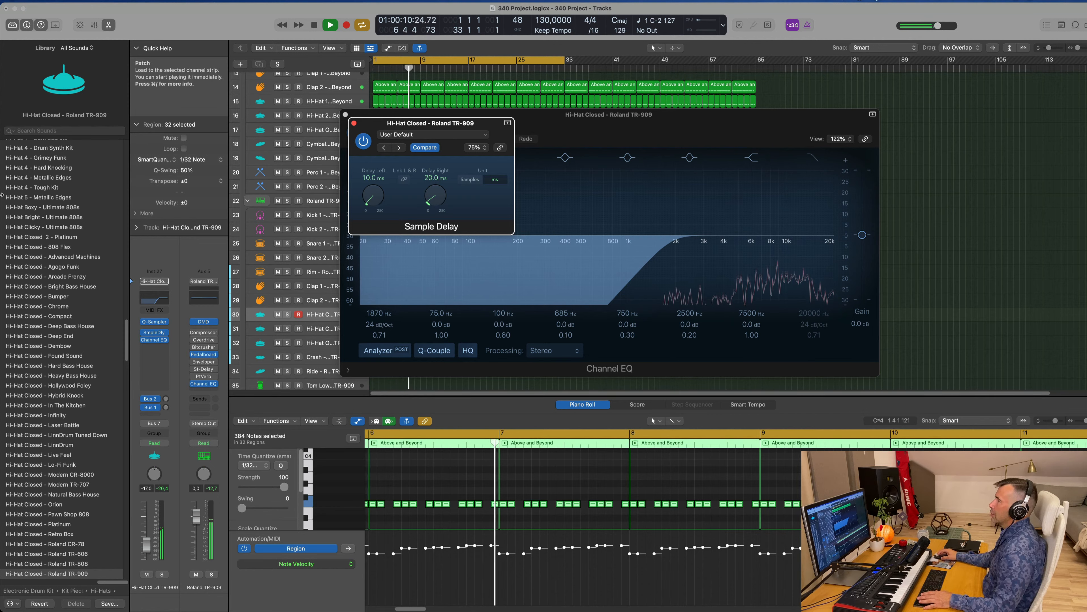
key(Return)
click(354, 122)
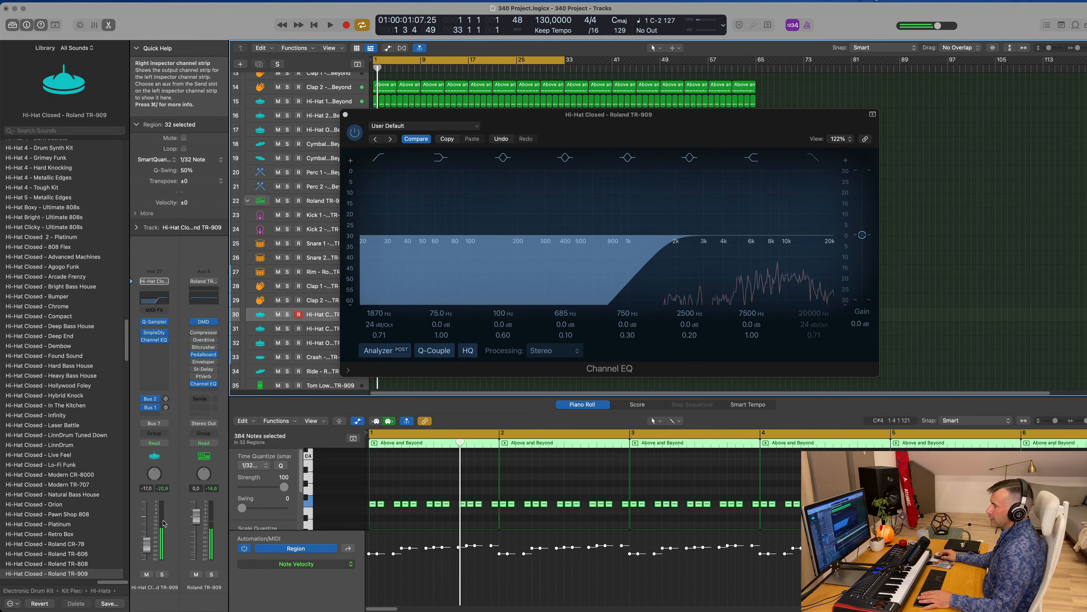
Set the Hi-Hat Closed track's volume to -16.2 dB and close the Channel EQ window
key(Return)
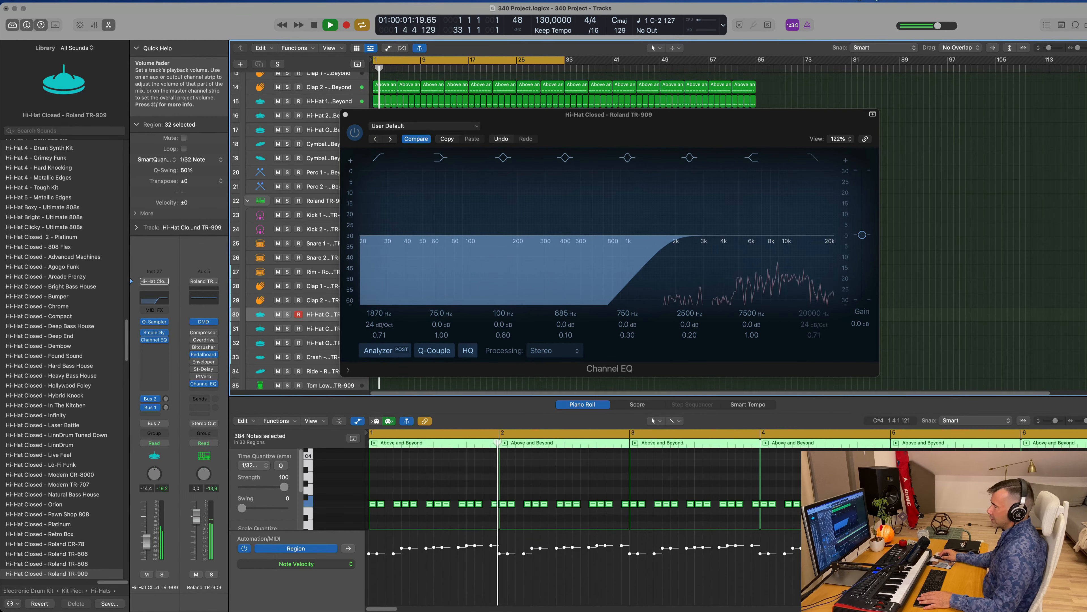
mouse_move(146, 541)
mouse_down()
mouse_move(146, 558)
mouse_move(146, 547)
mouse_up()
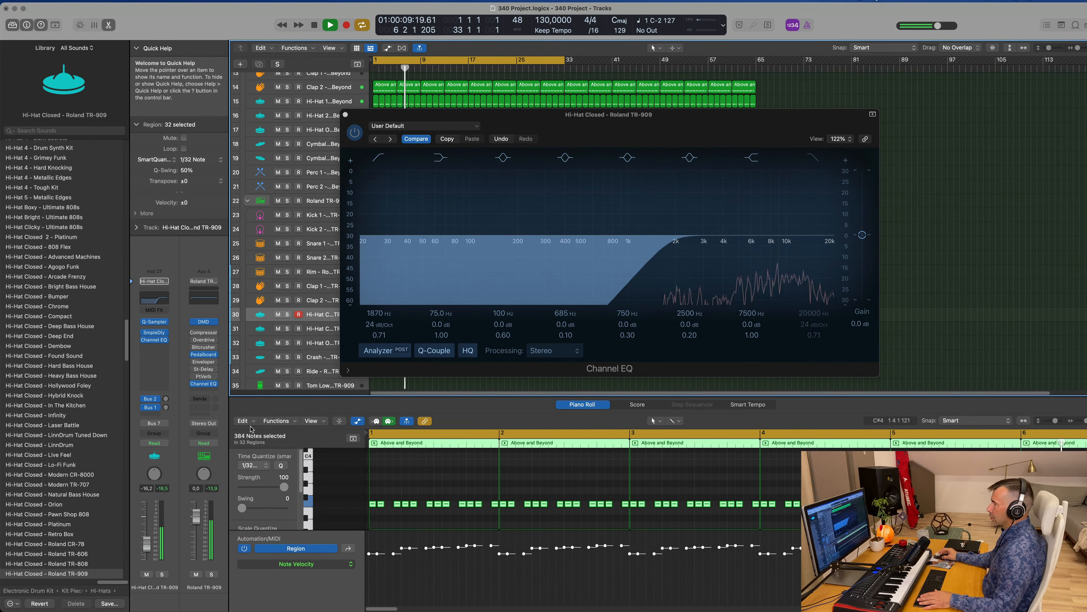
drag(718, 124, 596, 147)
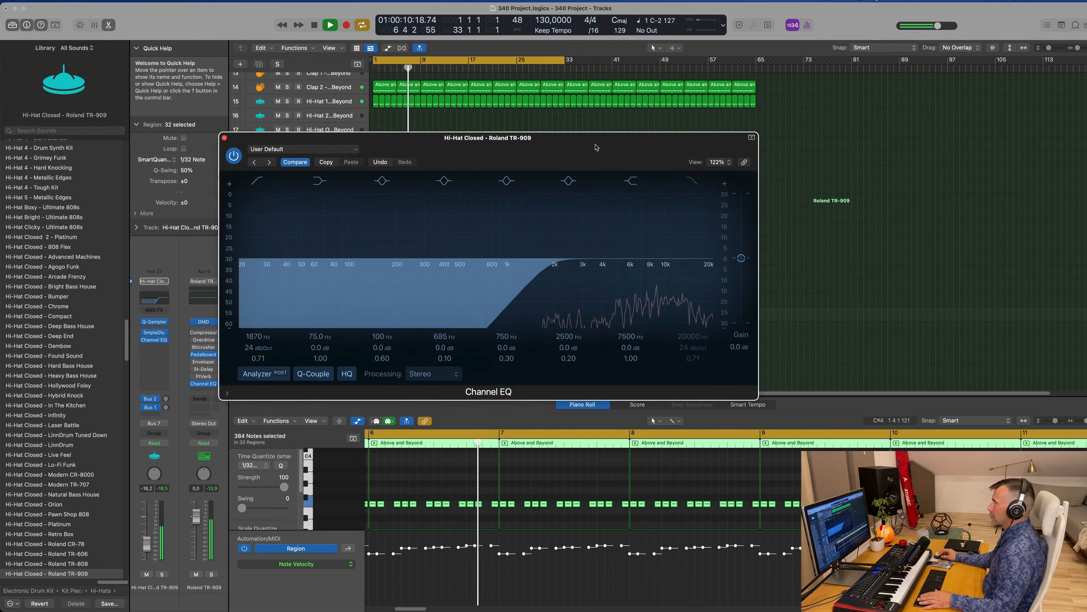
click(224, 137)
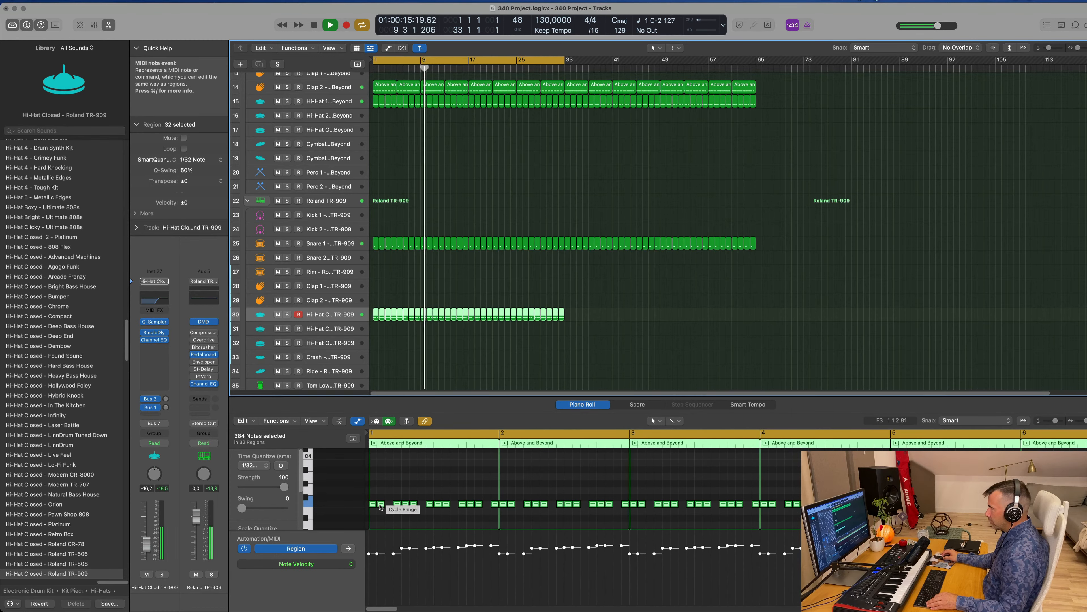
Copy the selected hi-hat notes one sixteenth later to fill the gaps in the pattern, and replay from the start
drag(380, 504, 387, 508)
key(Return)
scroll(603, 337, left, 1)
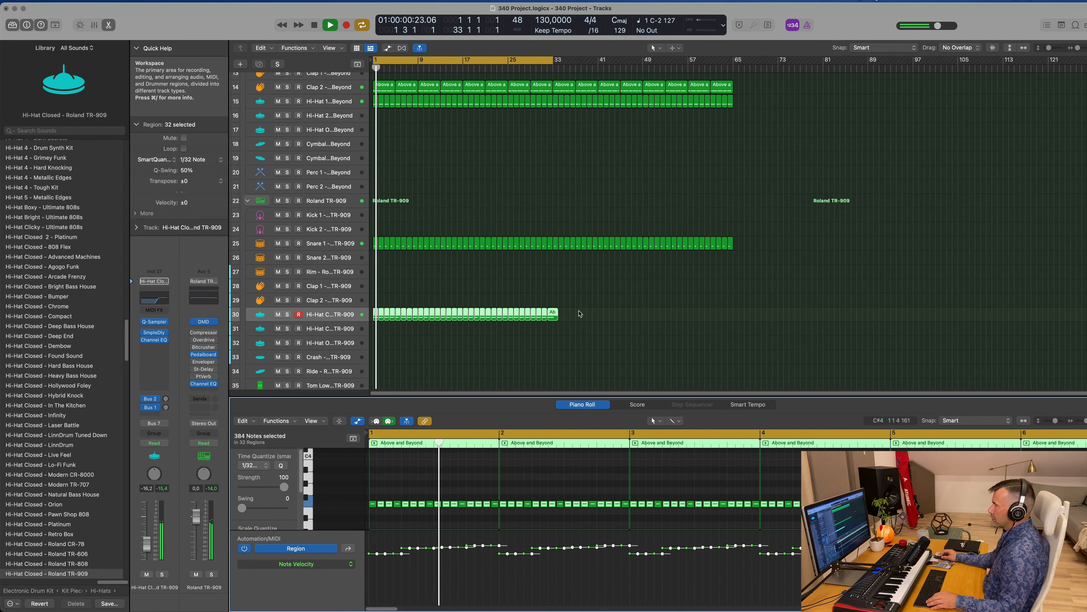
Delete the Hi-Hat Closed track's last region, at bar 32, and select the two regions before it
drag(585, 303, 553, 331)
key(Delete)
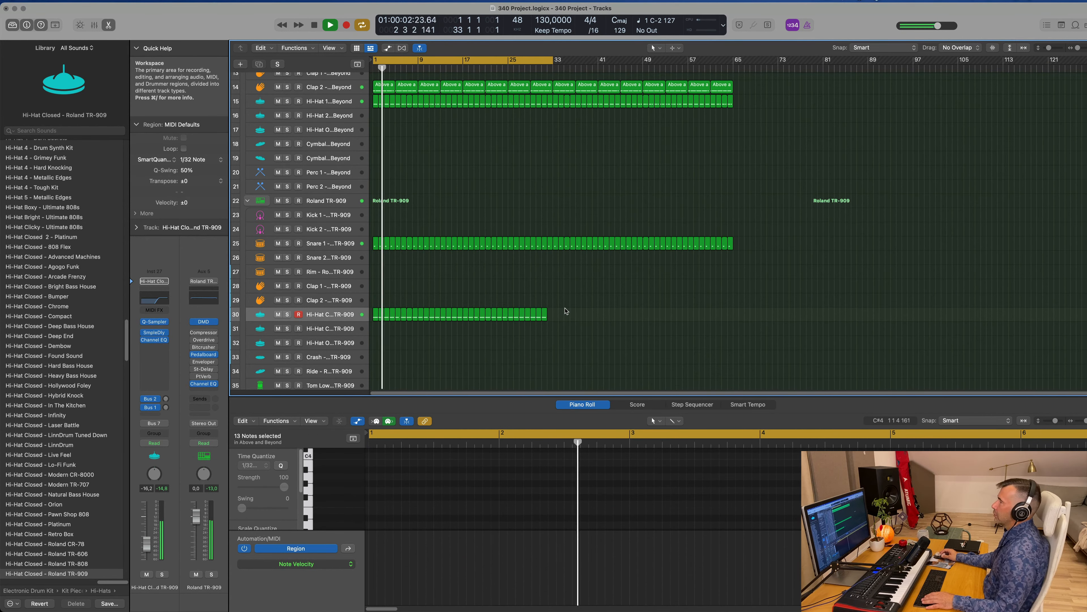
key(super+z)
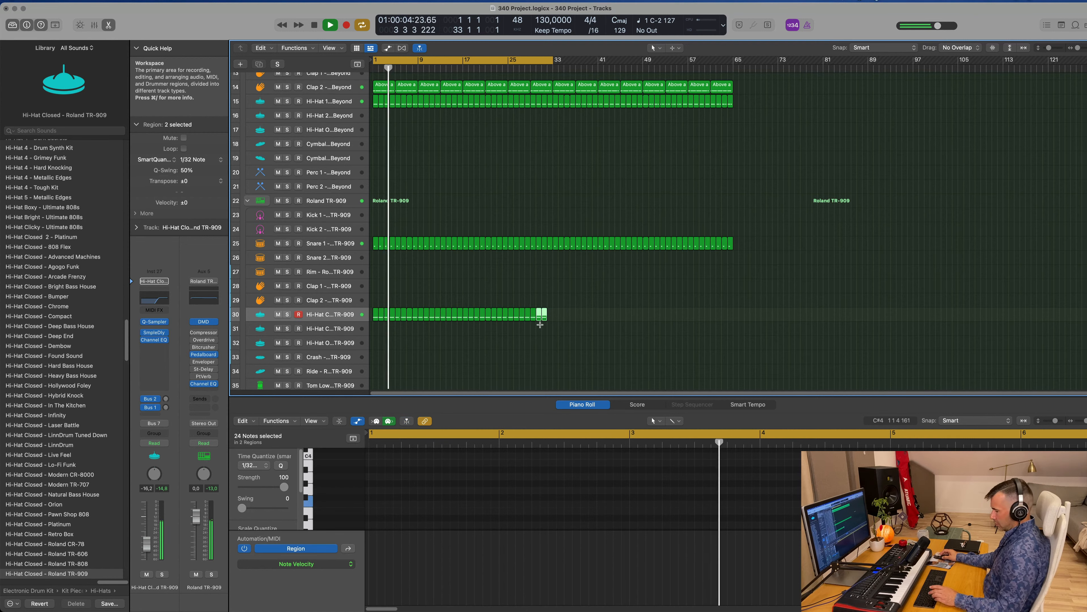
Replay the arrangement from the start and display the secondary ruler above the tracks
scroll(505, 223, up, 10)
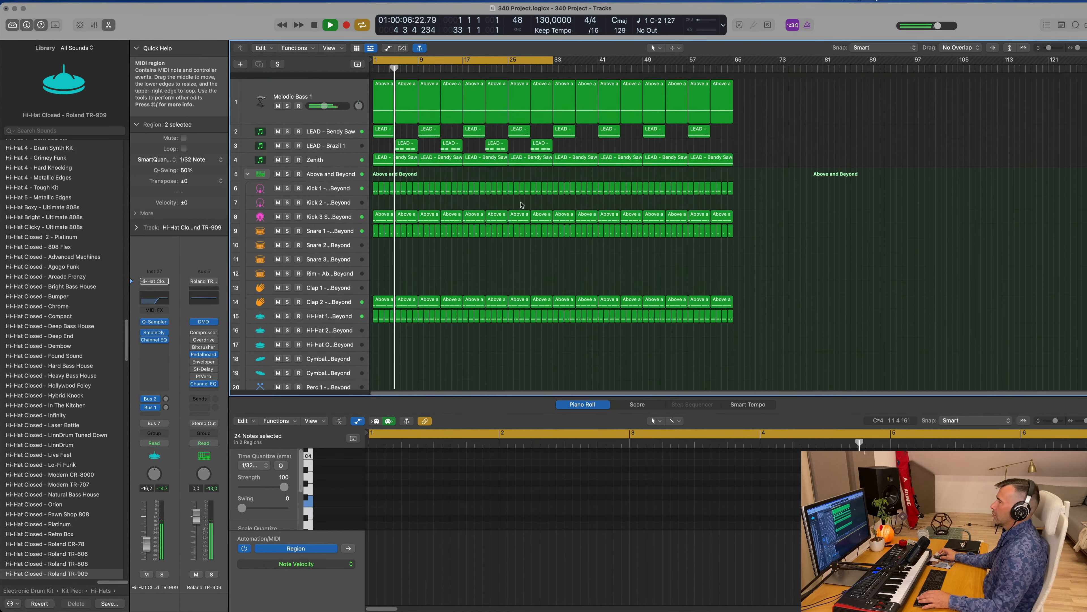
click(328, 140)
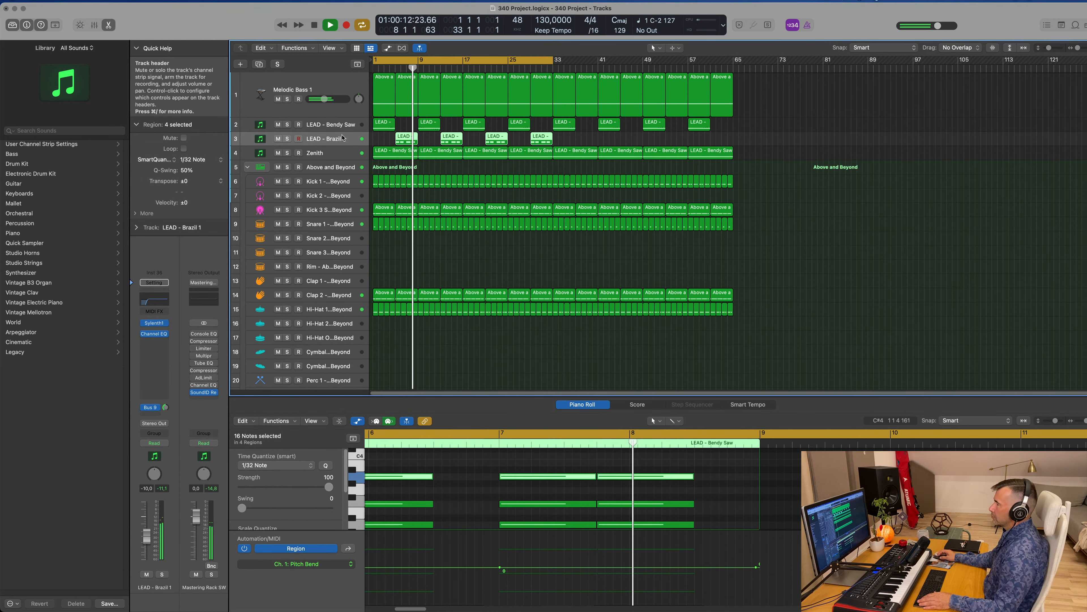
click(341, 85)
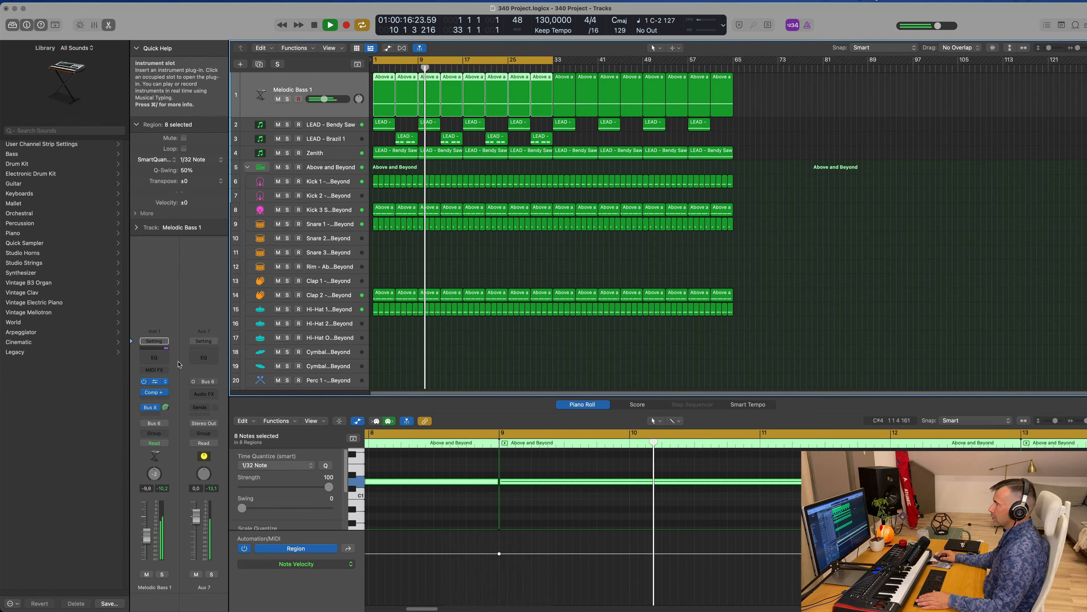
key(Return)
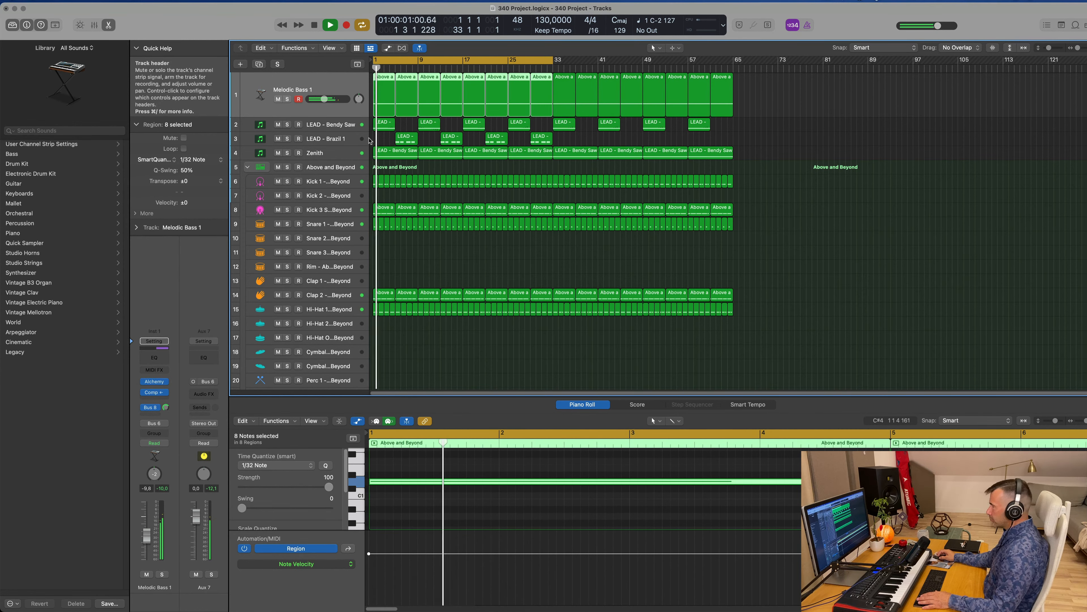
click(337, 50)
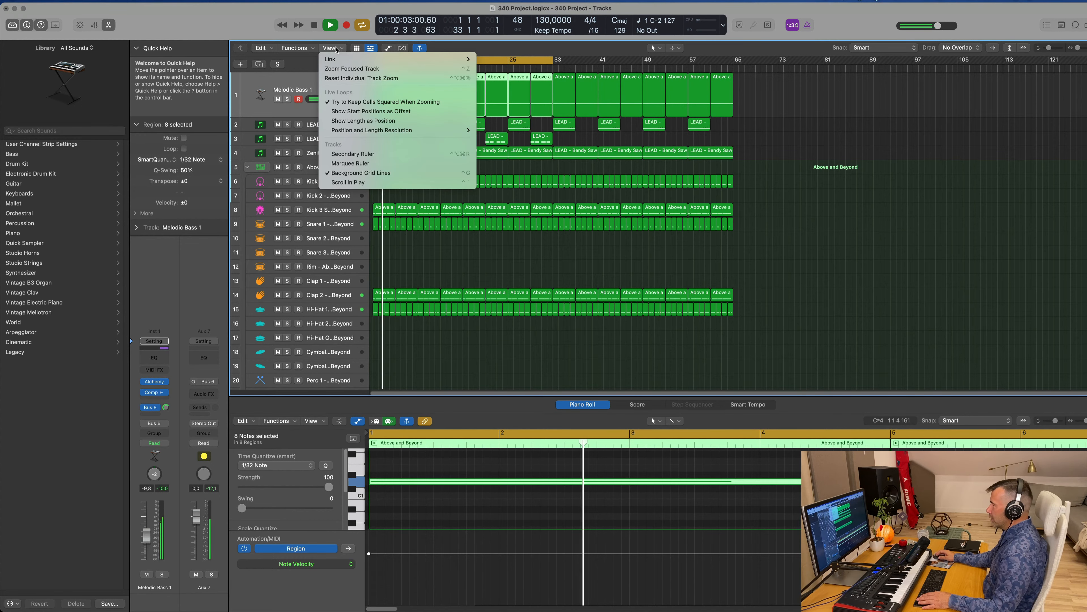
click(355, 154)
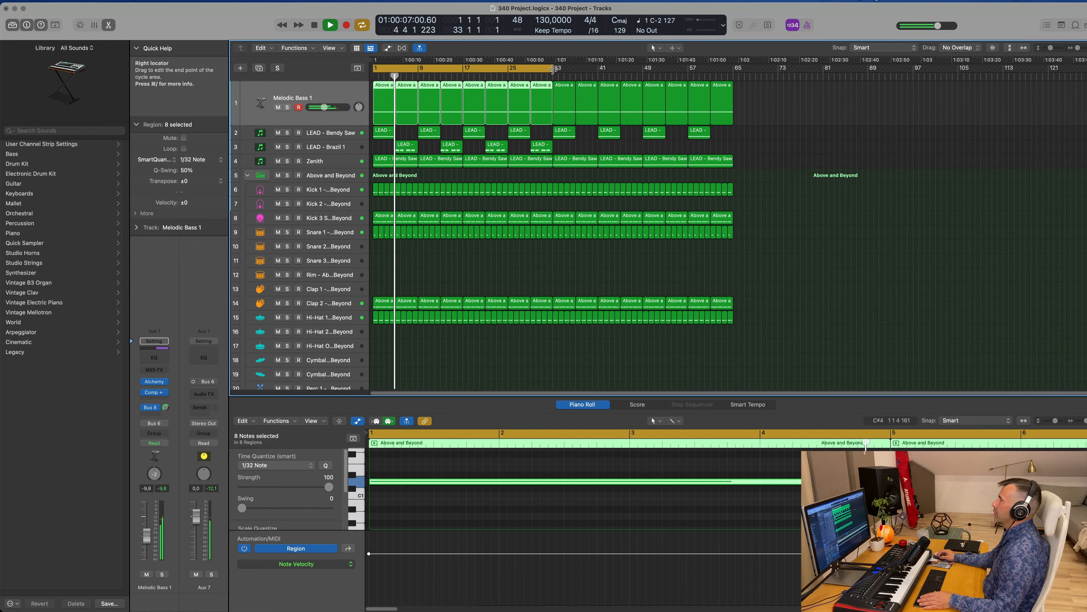
Extend the cycle range to bar 65 and repeat all regions once, starting at bar 65
drag(552, 69, 733, 81)
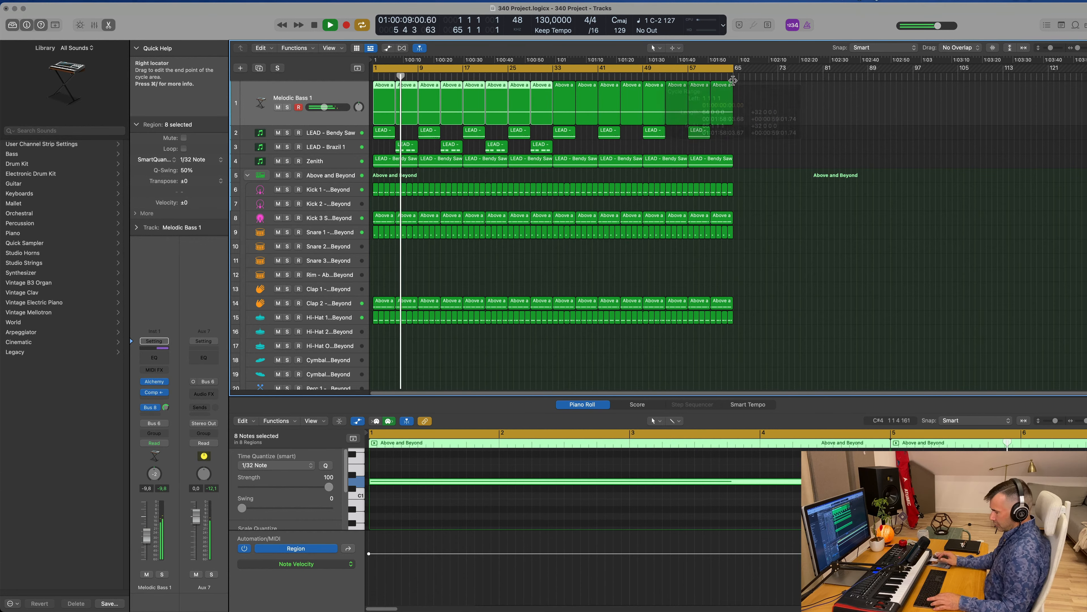
key(super+a)
key(super+r)
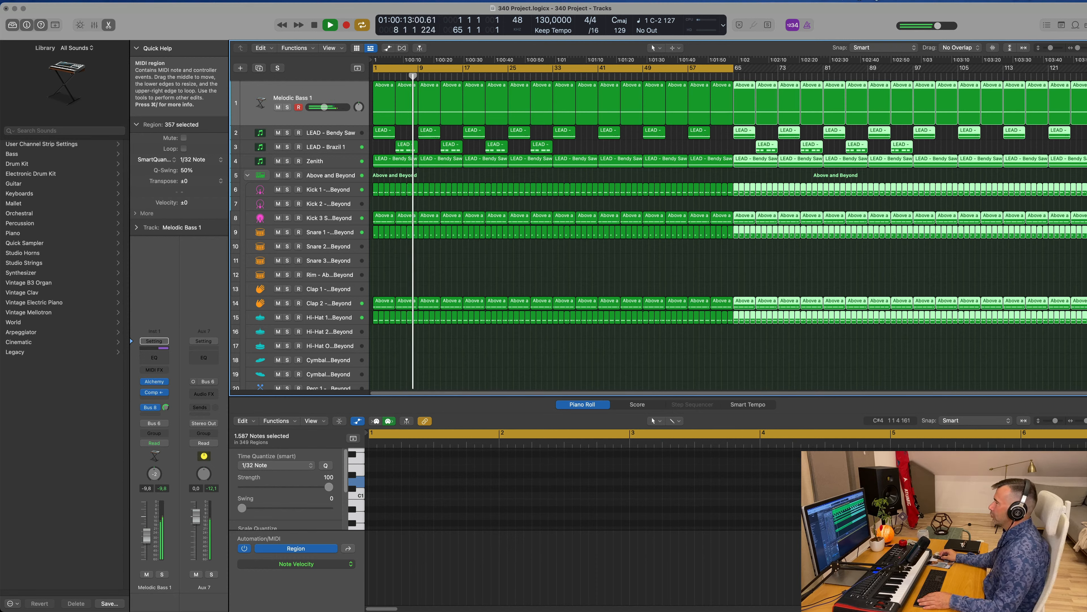
click(580, 289)
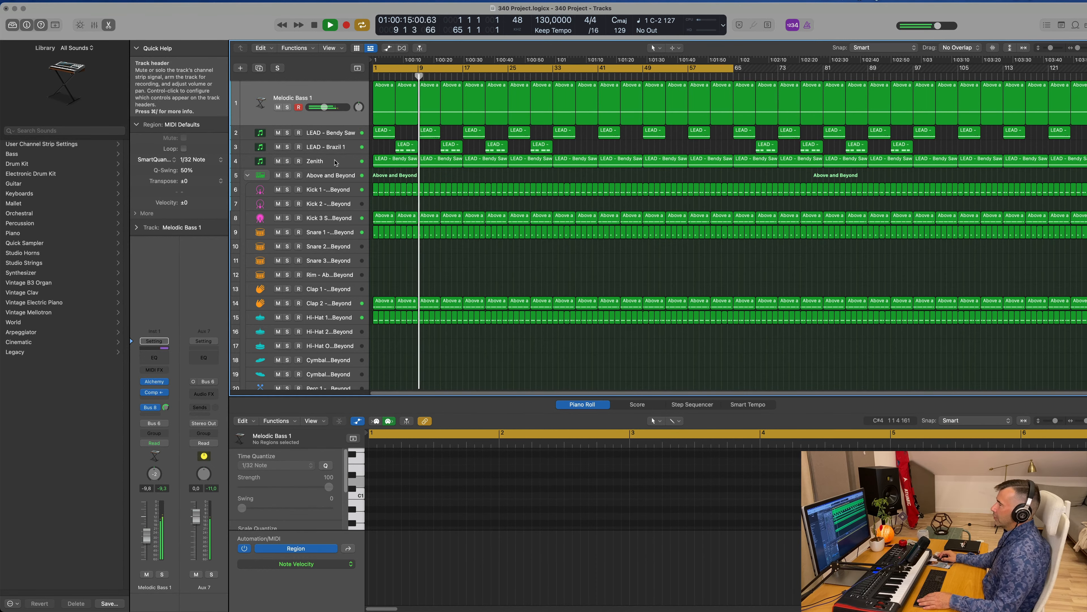
Audition the Zenith track in solo and return to the full mix
click(292, 164)
click(288, 162)
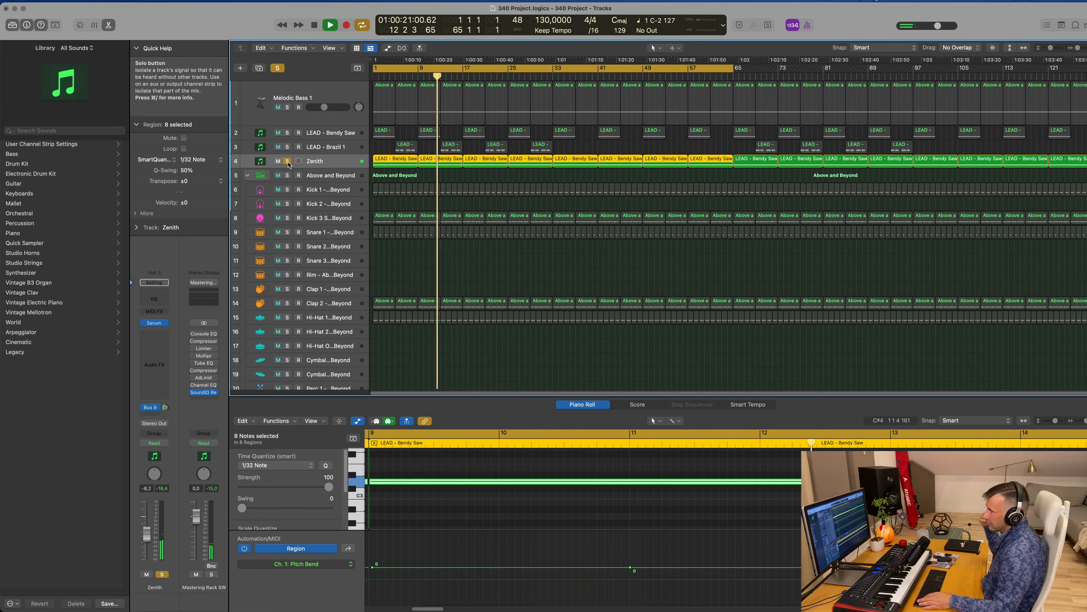
click(288, 161)
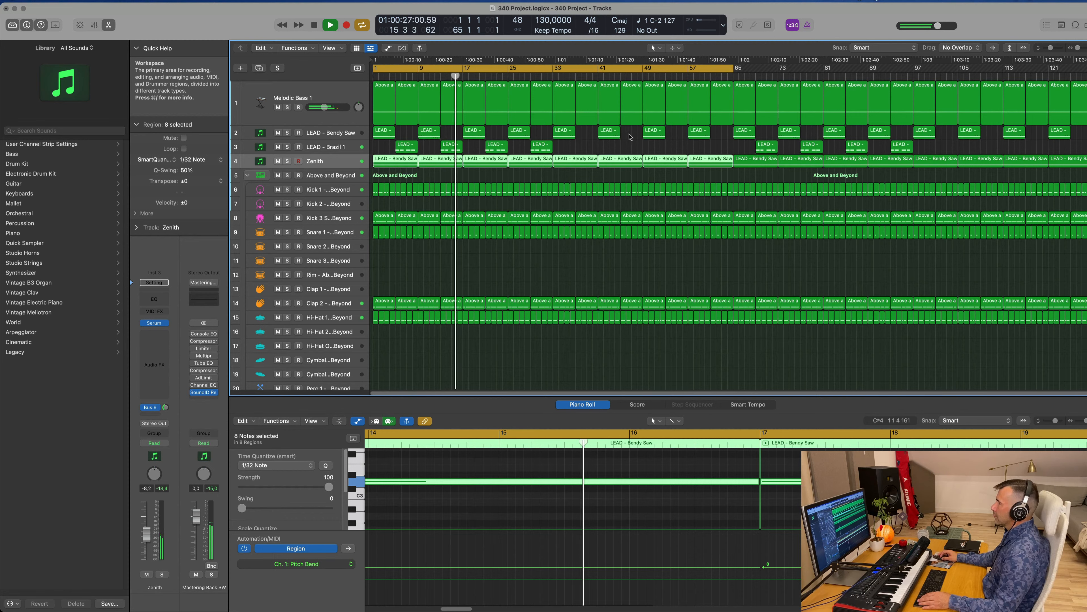
Copy the four LEAD - Brazil 1 regions to start at bar 37, filling the gap before bar 65
mouse_move(593, 147)
mouse_down()
mouse_move(410, 148)
mouse_move(588, 151)
mouse_up()
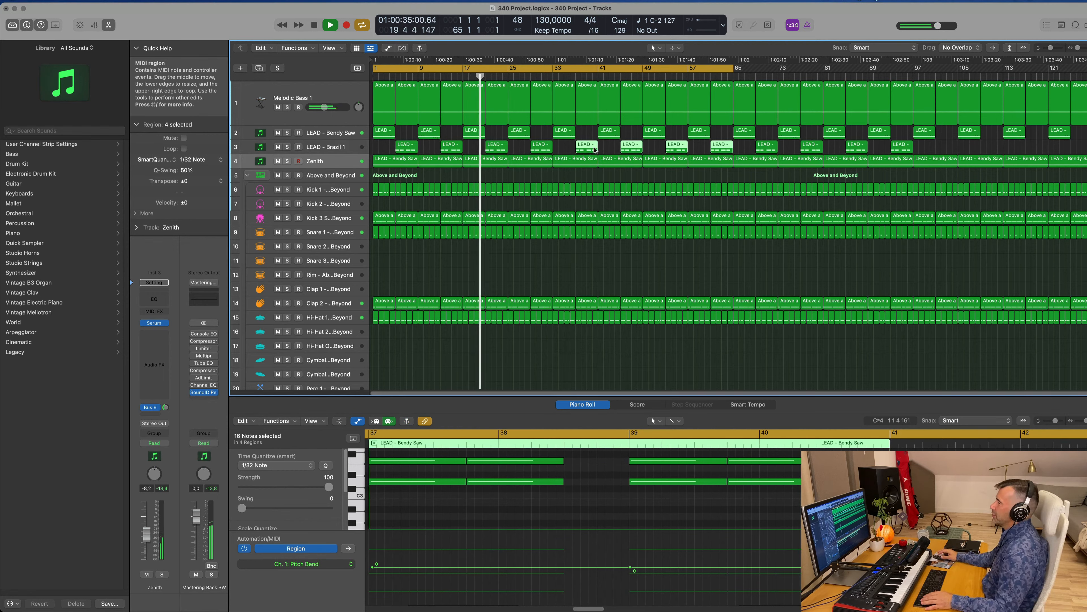
click(519, 264)
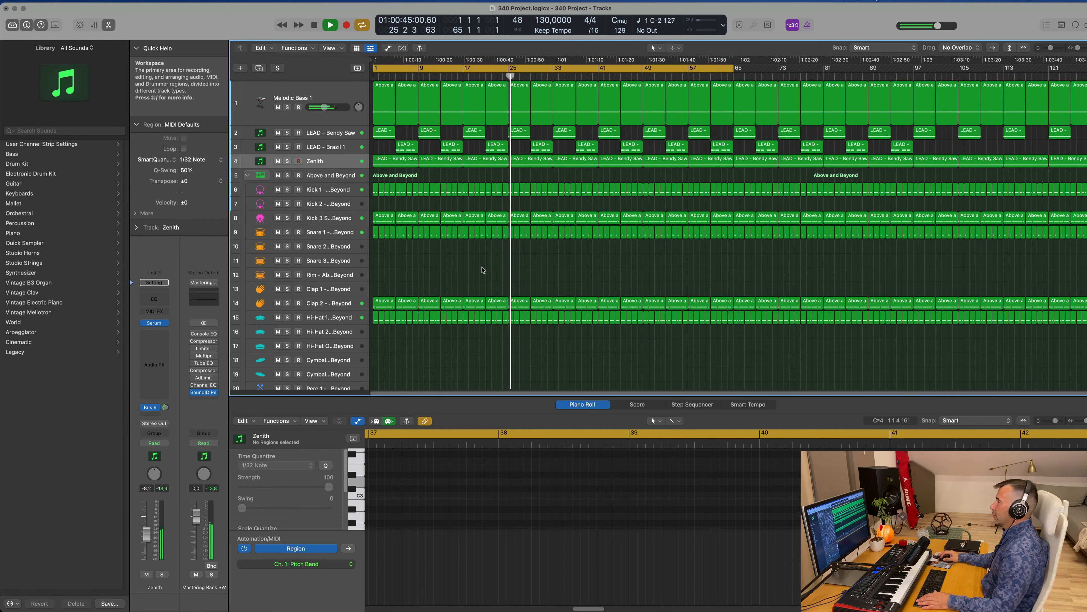
Audition the LEAD - Bendy Saw track in solo and check its channel strip and Melodic Bass 1's
click(288, 134)
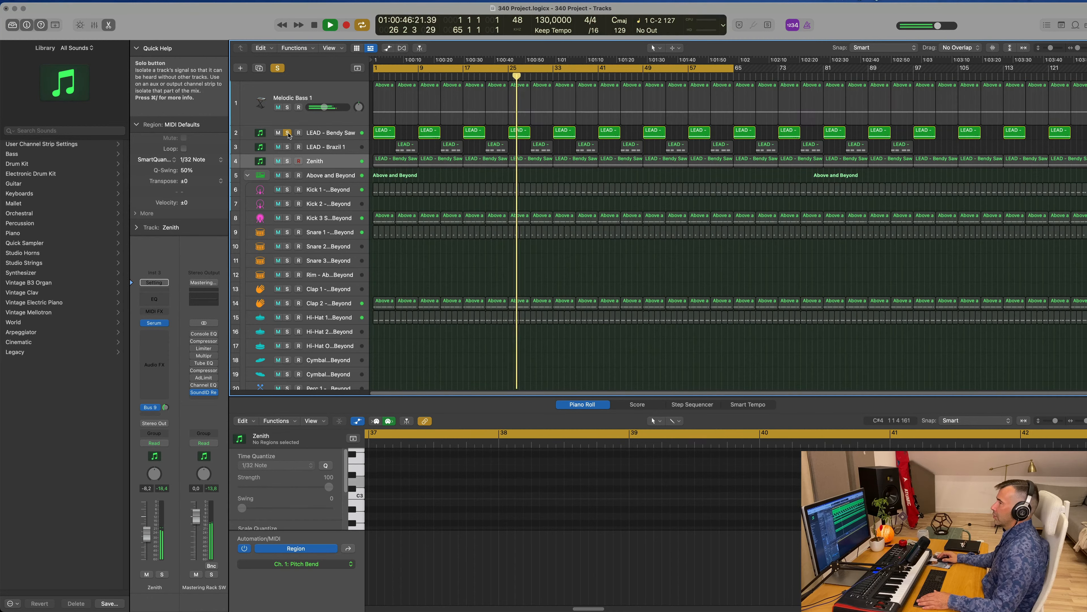
click(288, 133)
click(265, 133)
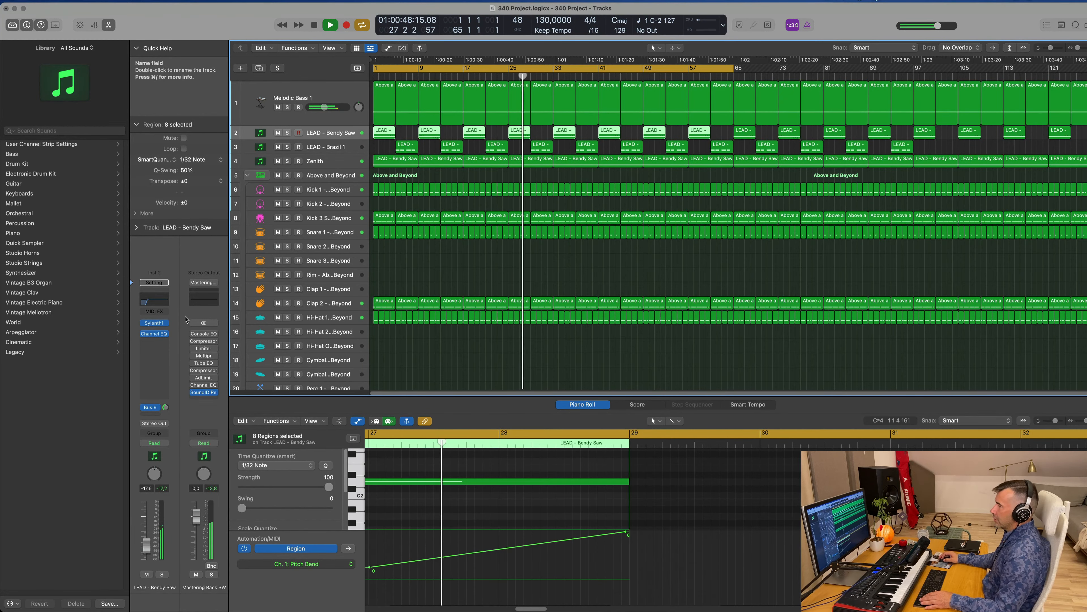
click(312, 97)
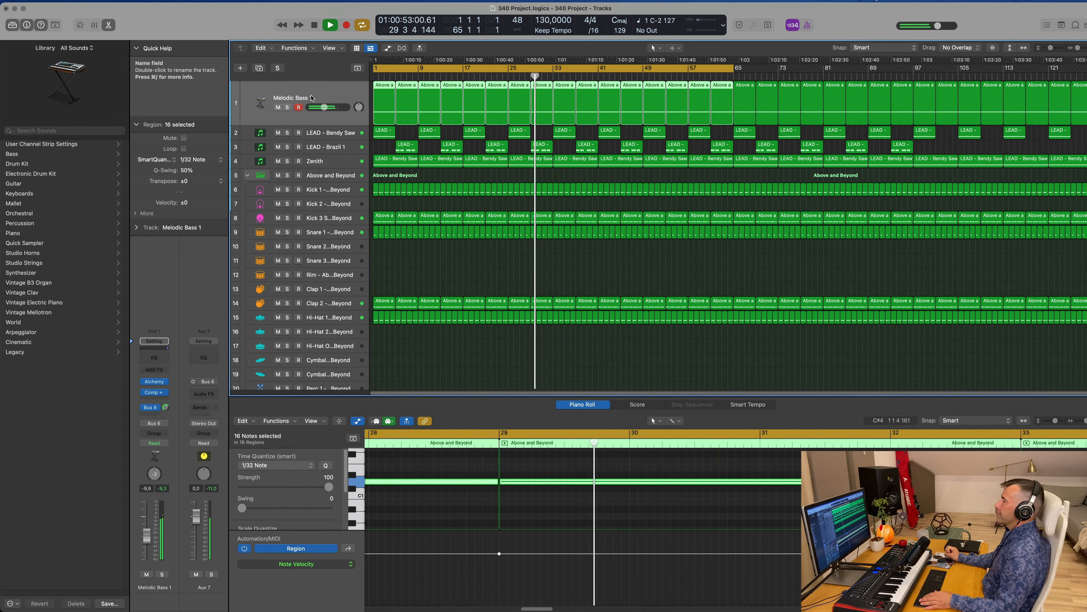
Duplicate the Zenith track and move the first LEAD - Brazil 1 region from bar 5 to bar 1 on the new track
click(350, 161)
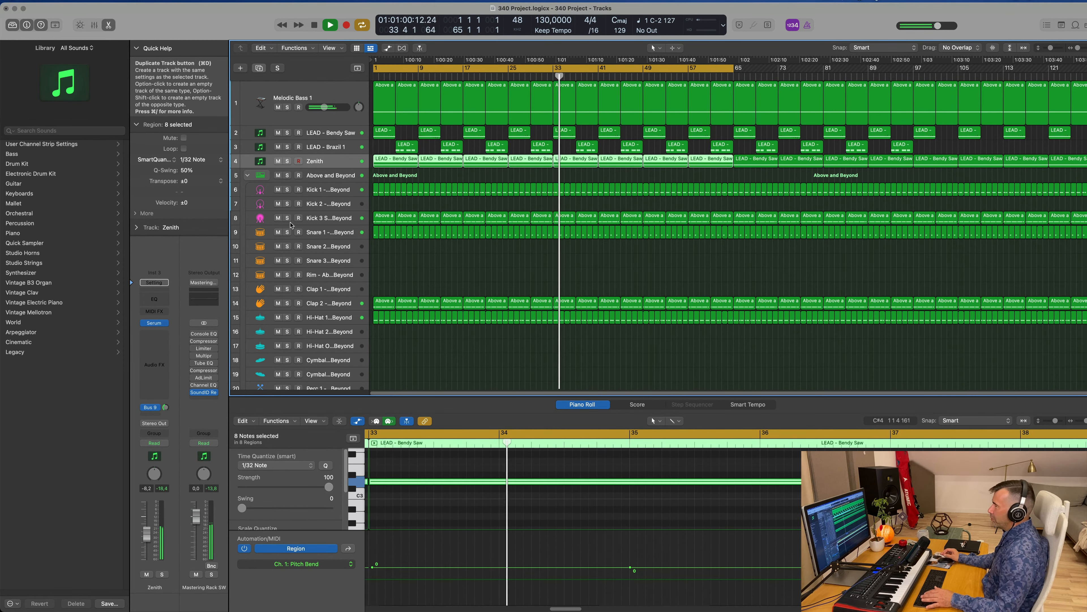
key(super+d)
key(Return)
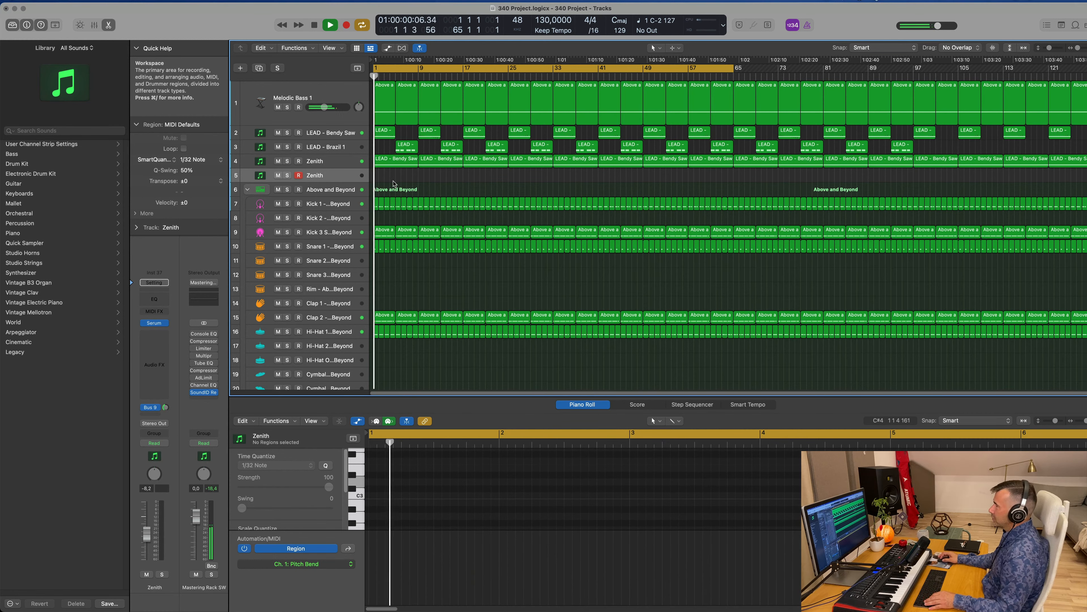
drag(406, 146, 375, 180)
key(e)
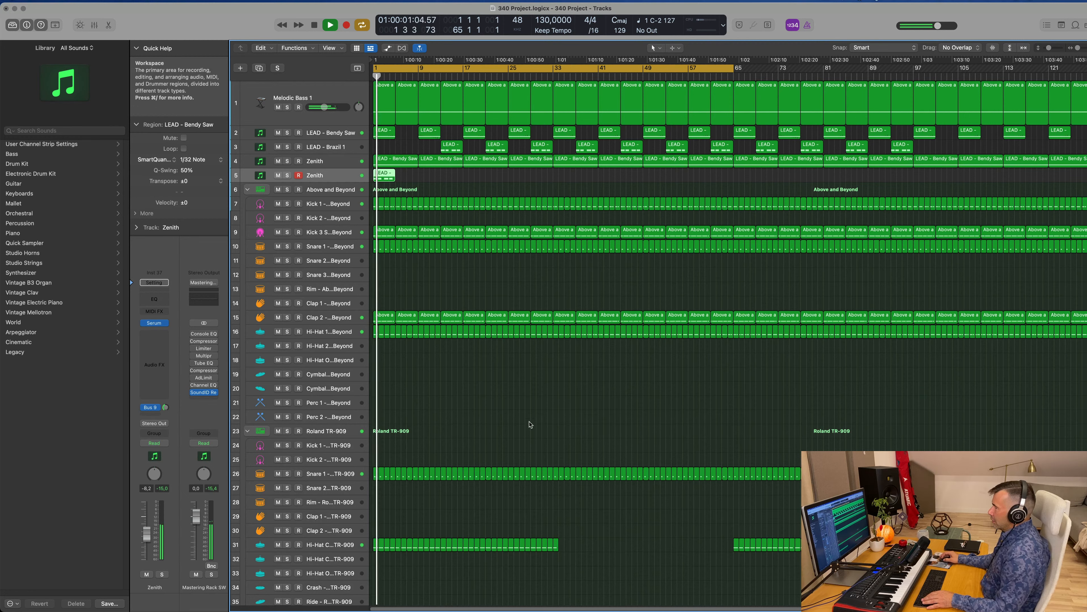
key(e)
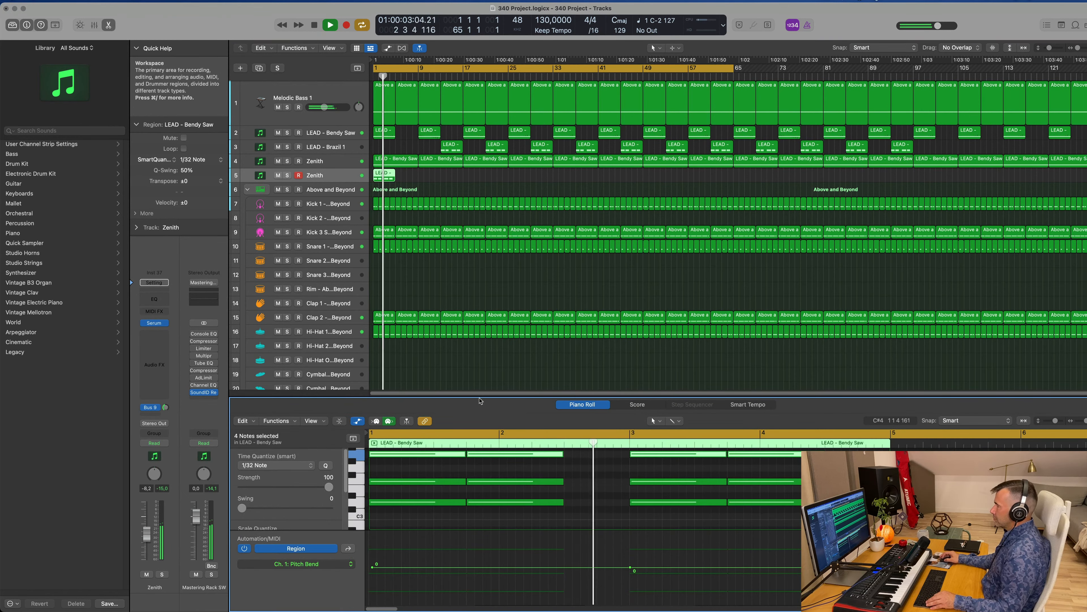
Delete all chords after the first in the new track's region, lengthen the remaining three notes to bar 5, and stop playback
scroll(548, 501, up, 3)
drag(479, 472, 676, 512)
key(Delete)
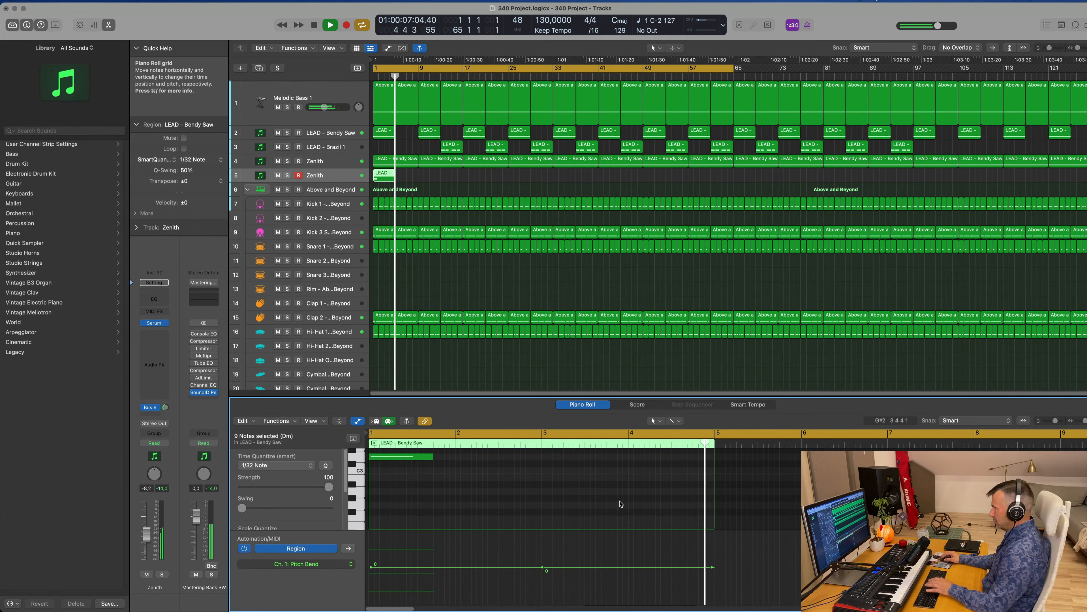
scroll(556, 501, up, 3)
drag(443, 457, 714, 520)
key(Return)
click(314, 176)
key(space)
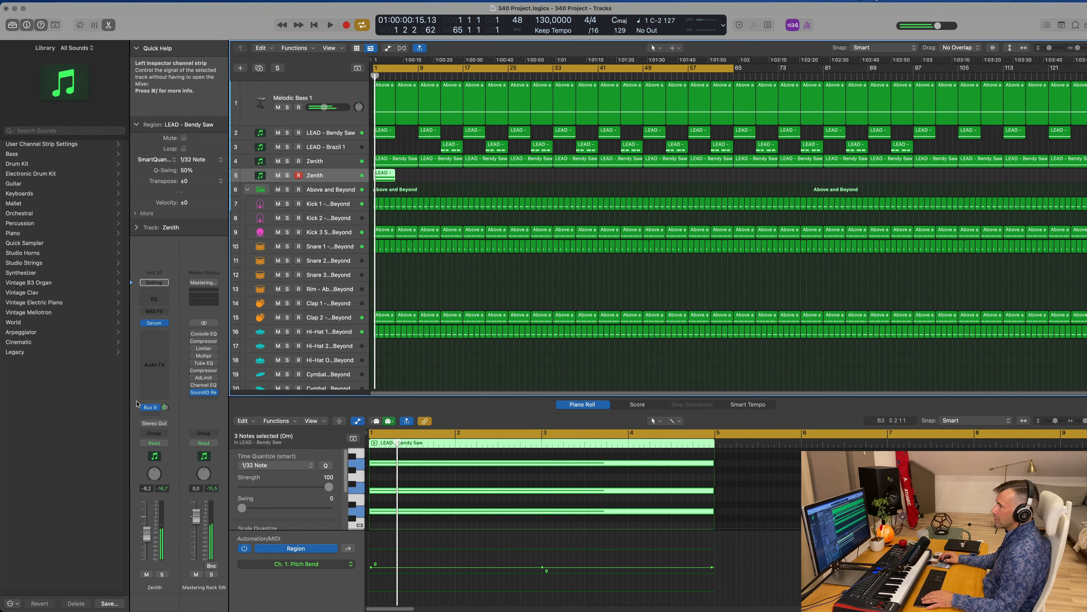
Load the Seq preset SQ 2notes [GS] in the duplicated track's Serum and move the plug-in window aside
click(155, 324)
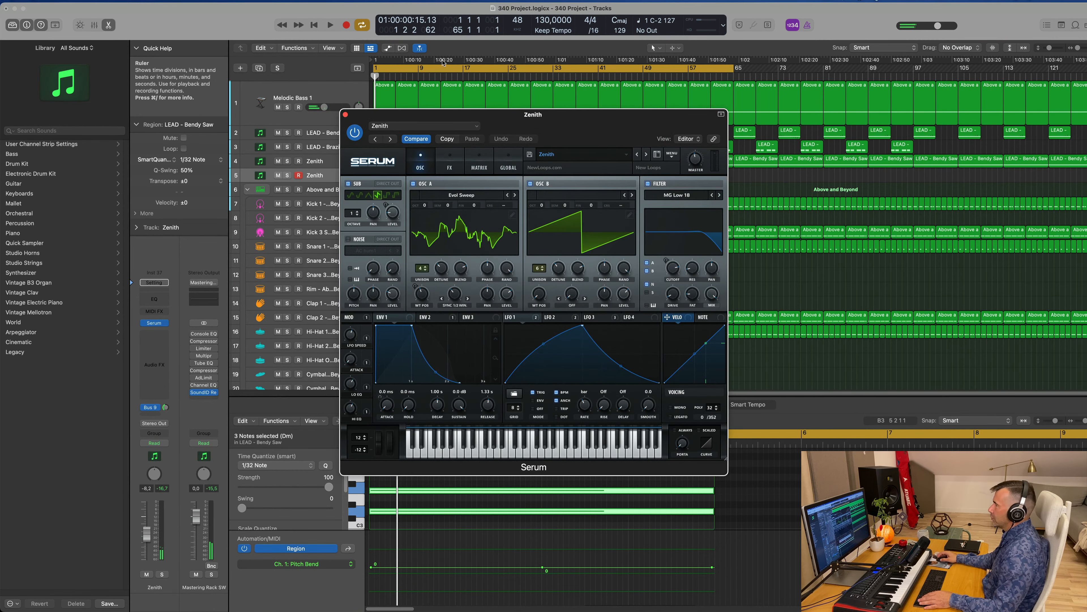
click(608, 154)
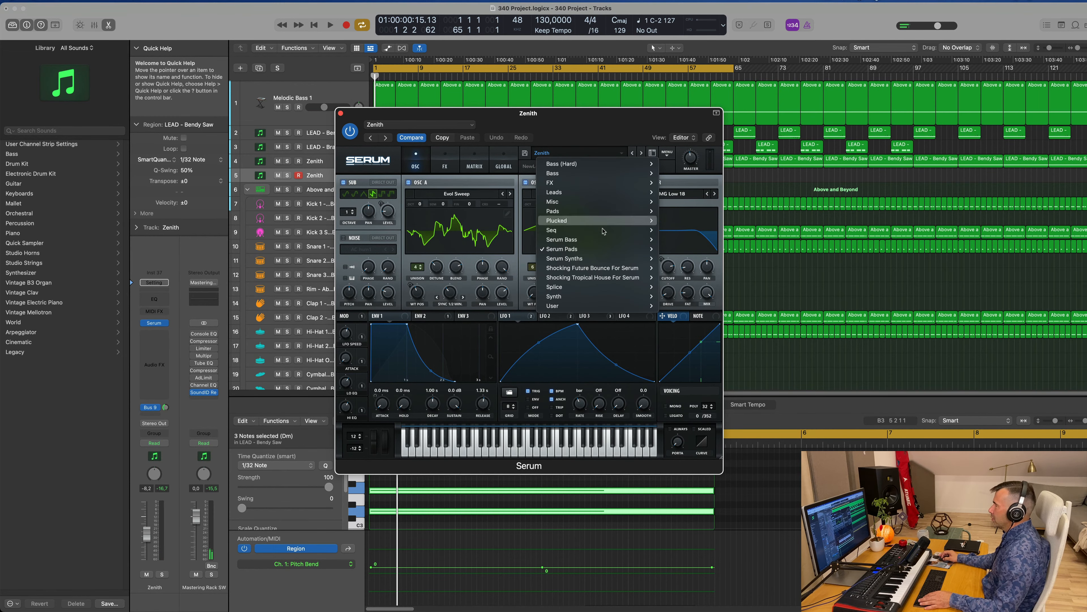
mouse_move(604, 232)
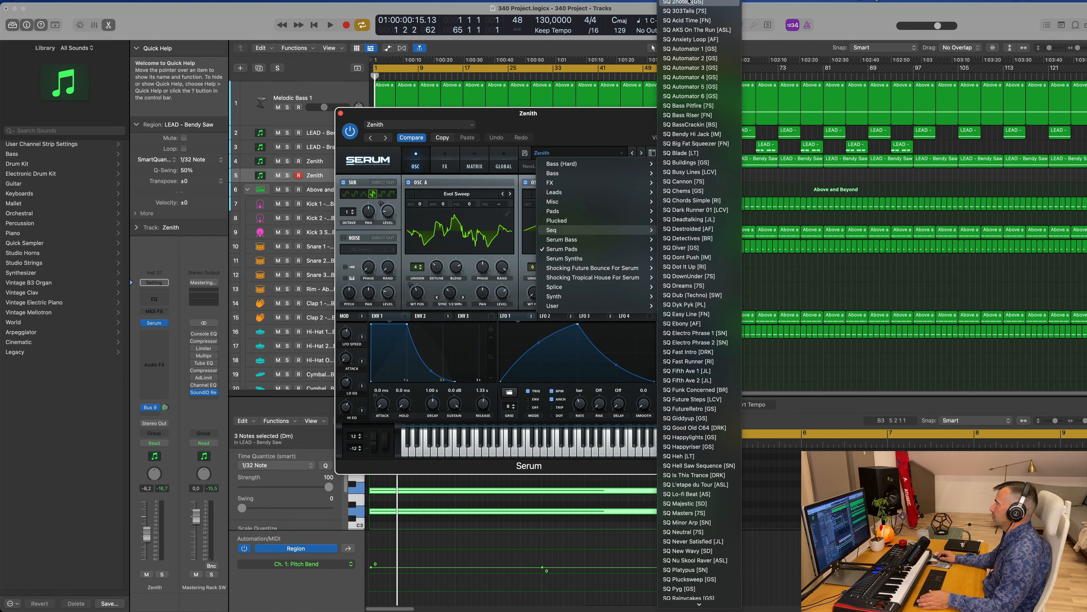
click(668, 5)
drag(568, 115, 736, 104)
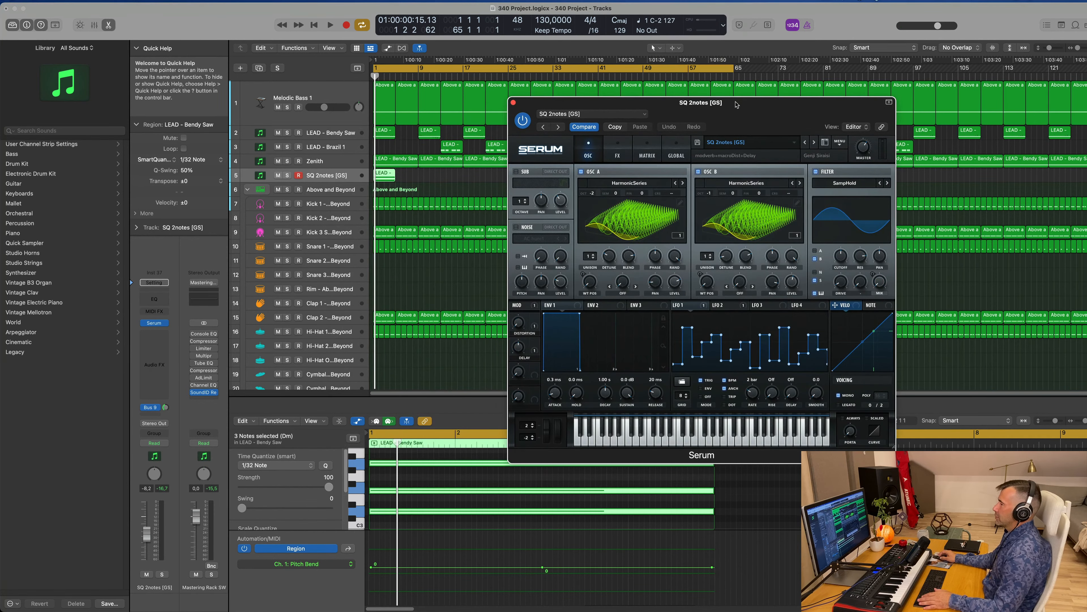
Repeat the LEAD - Bendy Saw region on the SQ 2notes [GS] track up to bar 17 and shorten the cycle range to match
drag(417, 174, 369, 183)
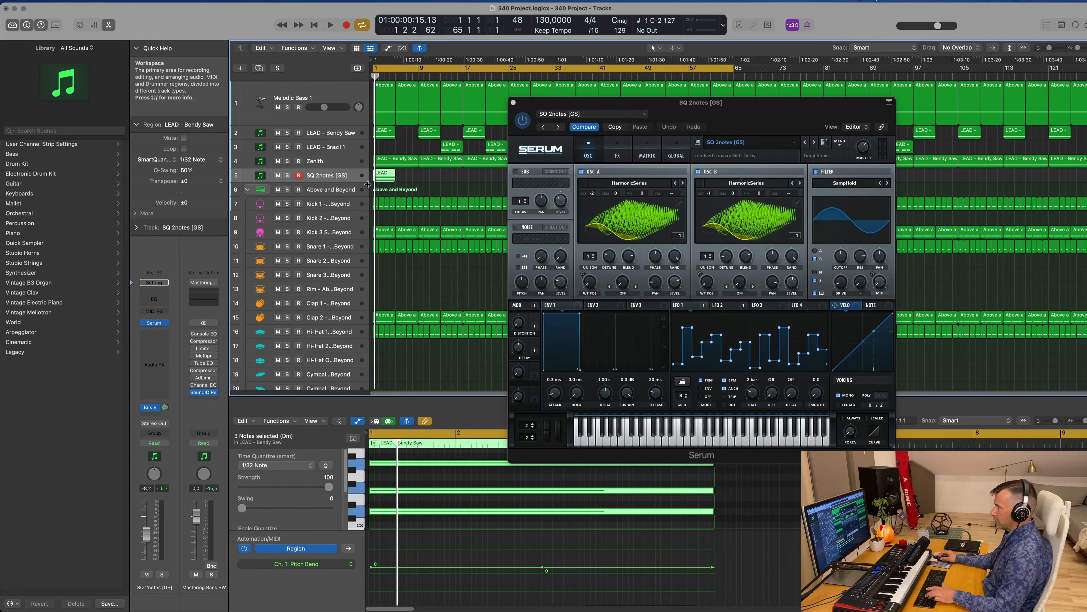
key(super+r)
key(super+r)
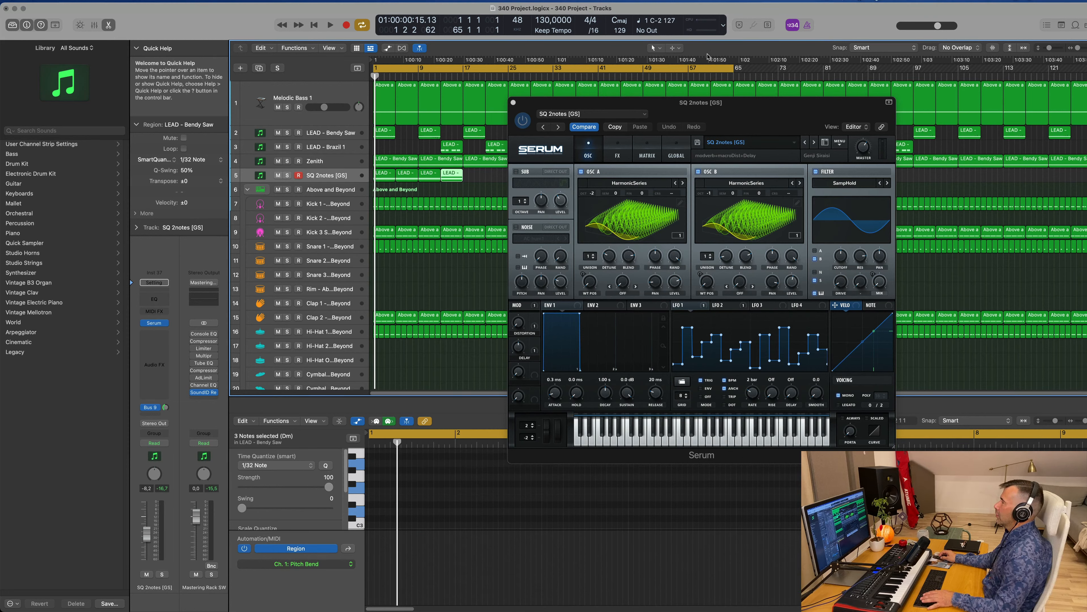
drag(734, 68, 464, 86)
Lower the SQ 2notes [GS] track's volume to about -15.2 dB and adjust its Bus 9 send while auditioning the cycled section
key(space)
drag(757, 100, 790, 129)
key(space)
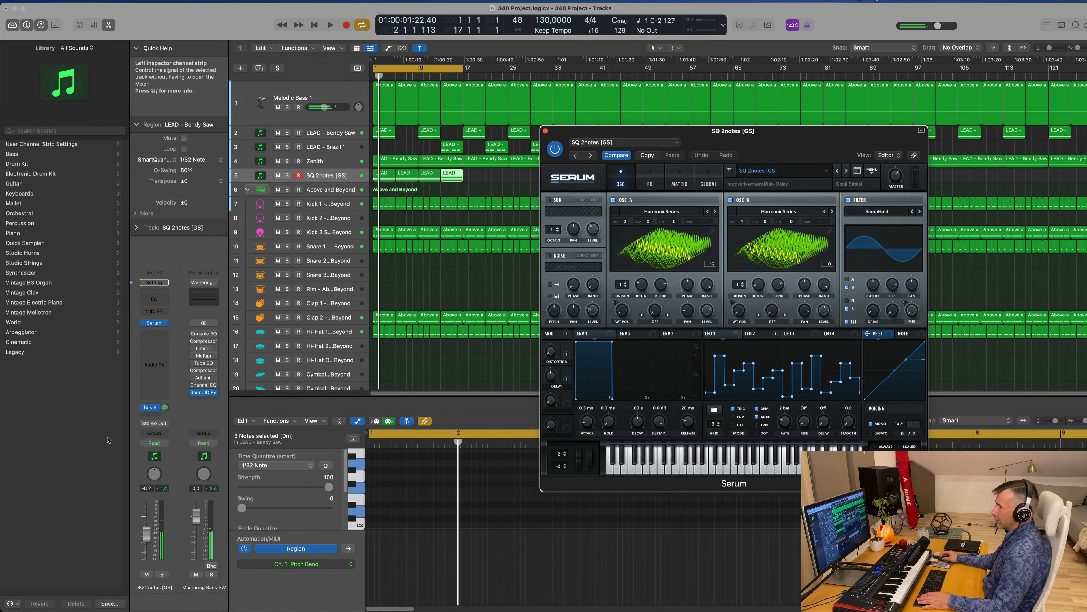
drag(147, 531, 146, 538)
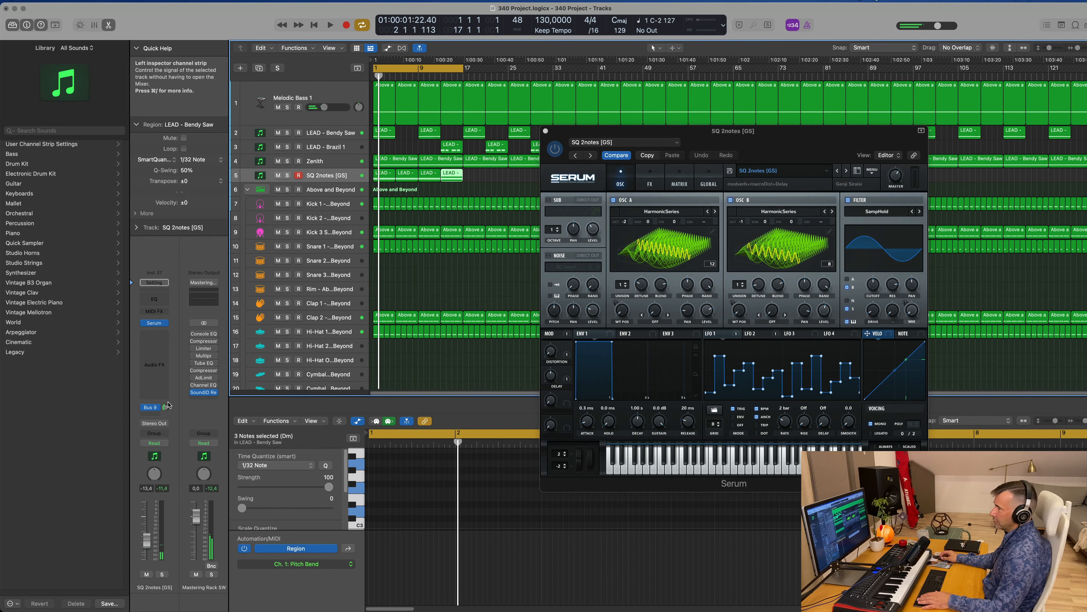
drag(166, 406, 166, 405)
key(space)
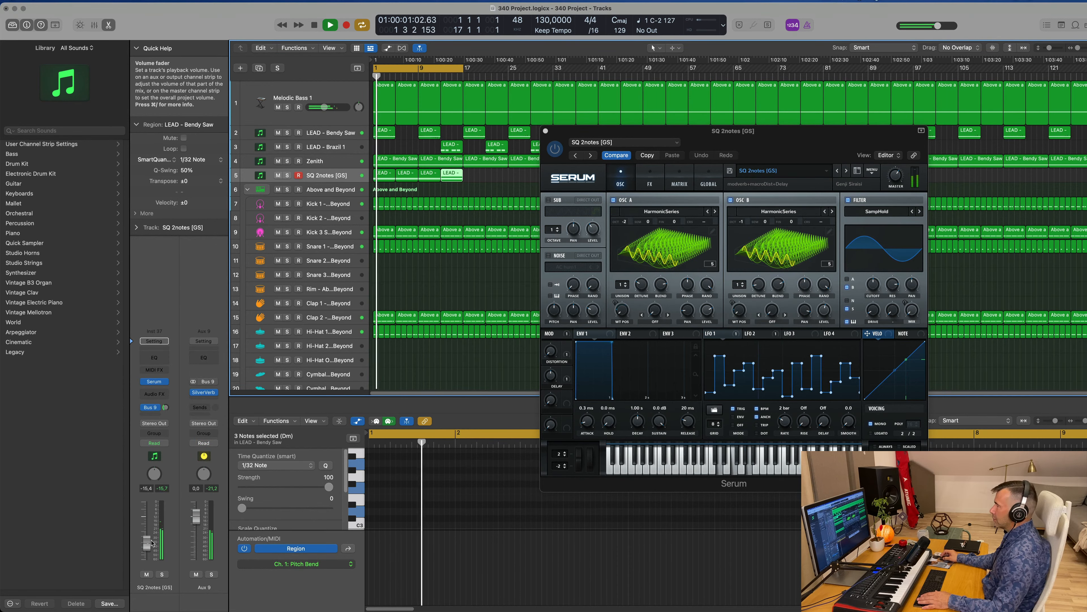
drag(775, 127, 693, 130)
key(space)
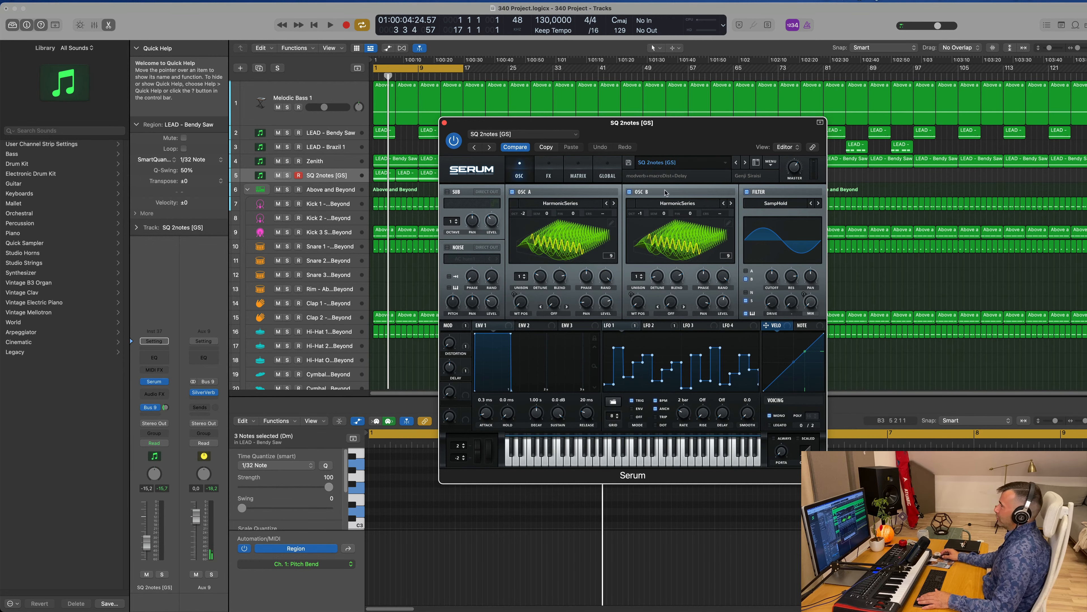
Load the next Serum preset, SQ 303Tails [7S], and set the track's volume to about -12.4 dB during playback
drag(699, 130, 651, 157)
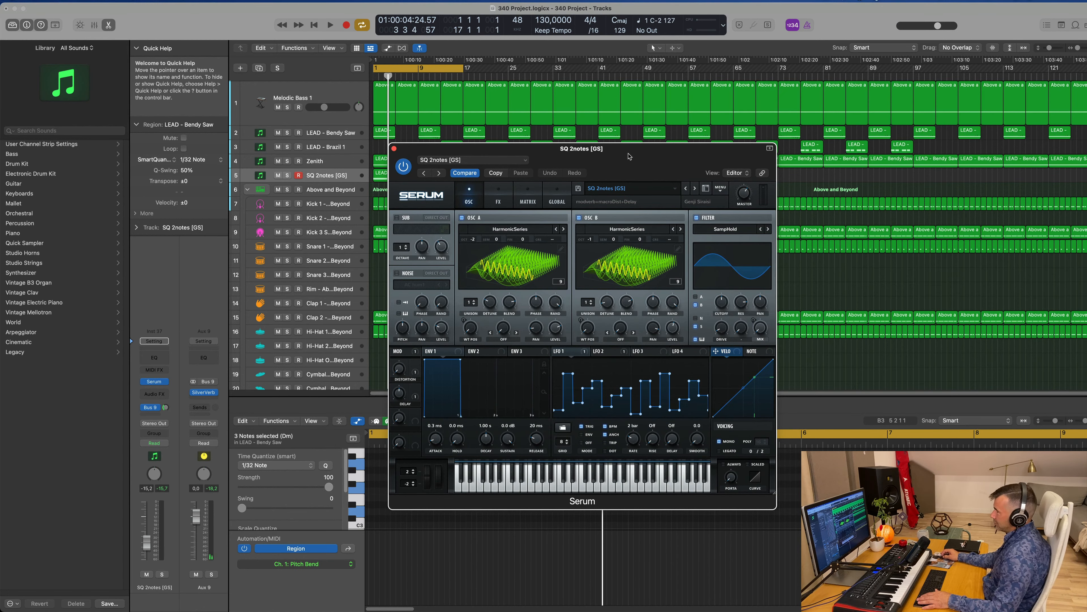
drag(624, 151, 705, 127)
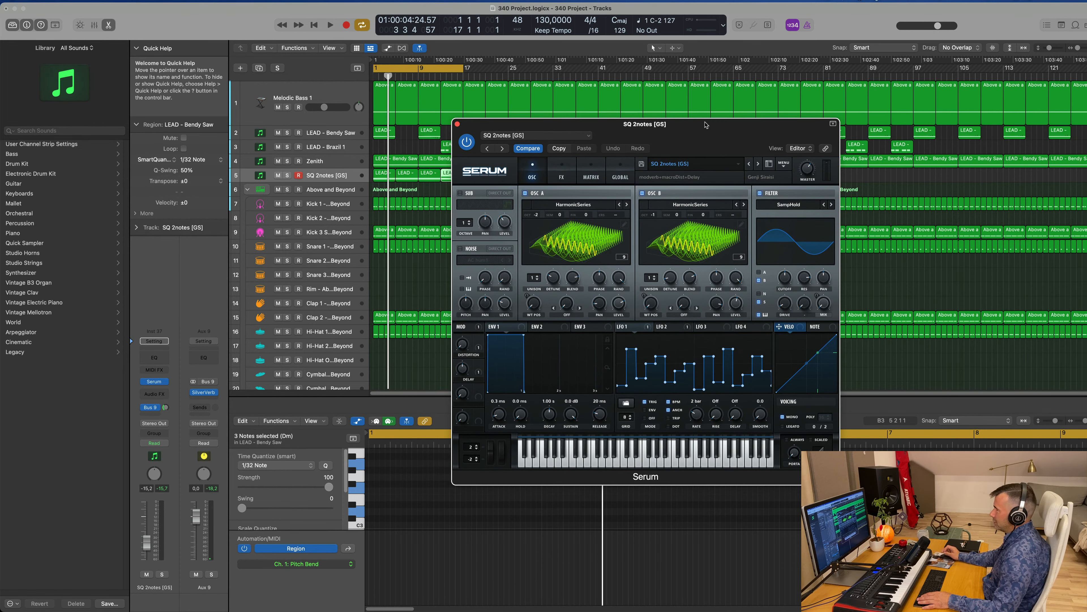
key(space)
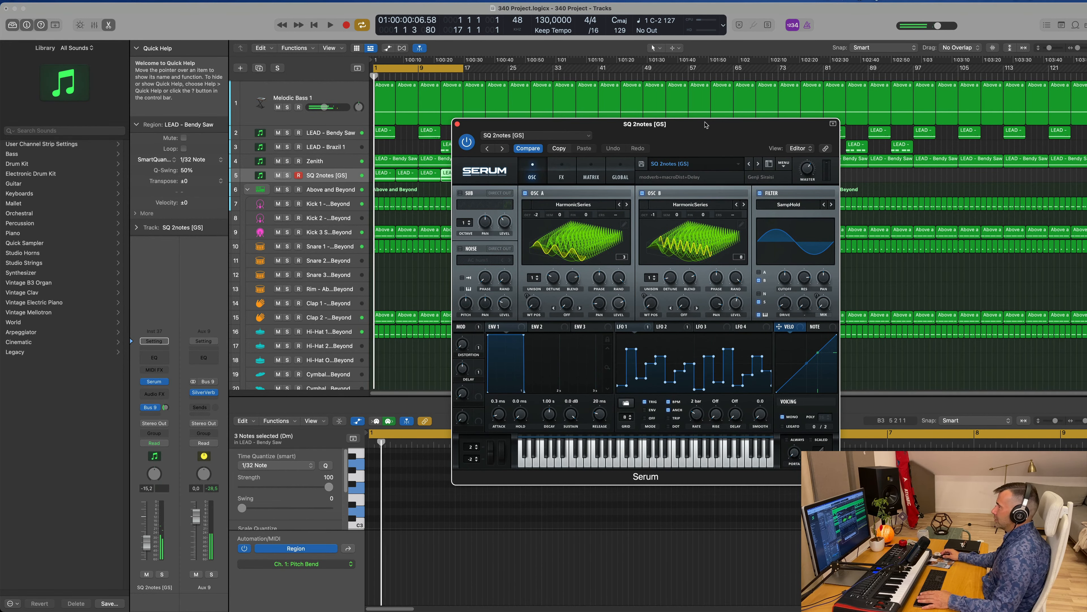
click(756, 163)
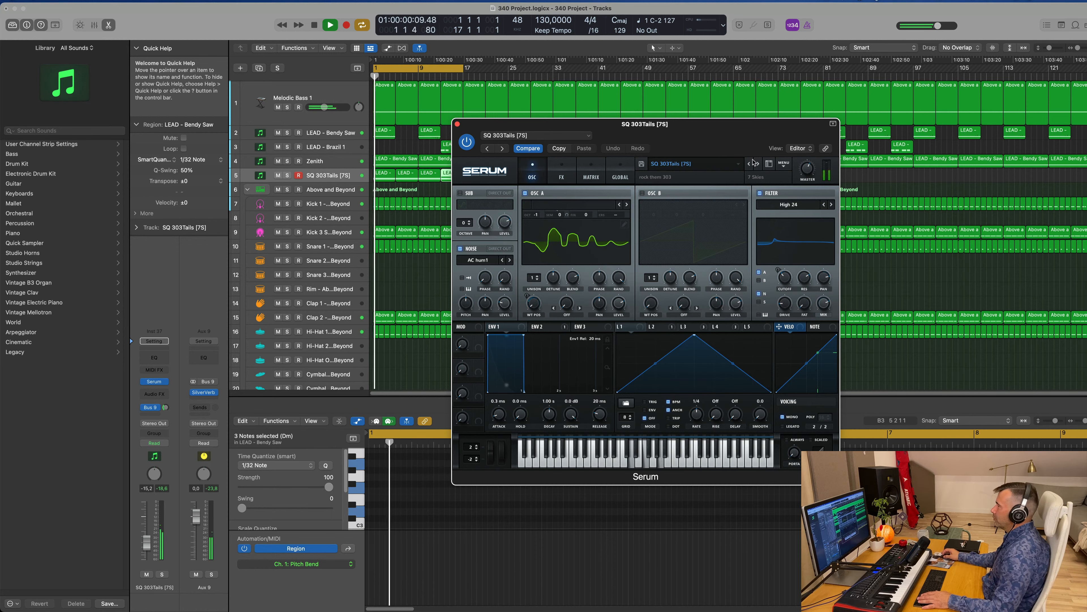
drag(802, 137, 812, 128)
key(space)
key(space)
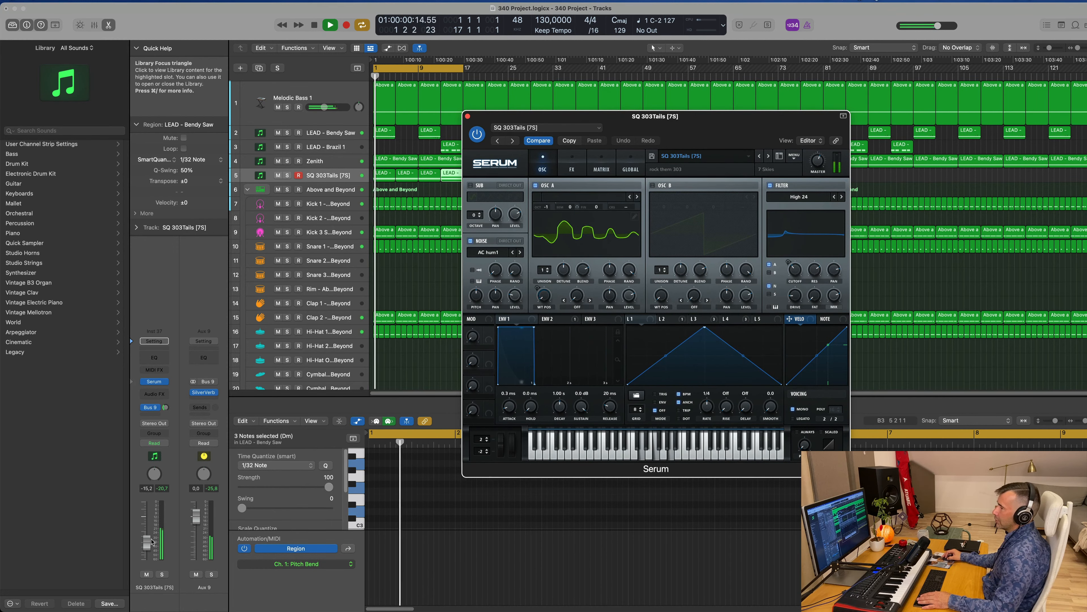
drag(152, 542, 152, 538)
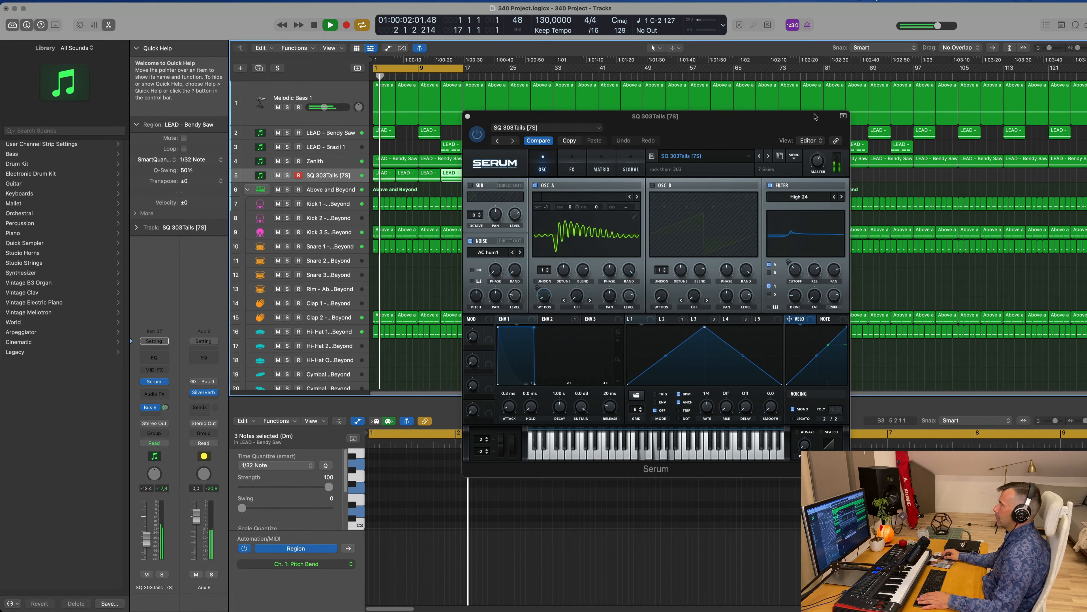
Step forward through the Serum presets past SQ AKS On The Run [ASL] to SQ Anxiety Loop [AF] and raise the track volume to about -4 dB
click(768, 159)
drag(753, 128, 777, 116)
click(794, 144)
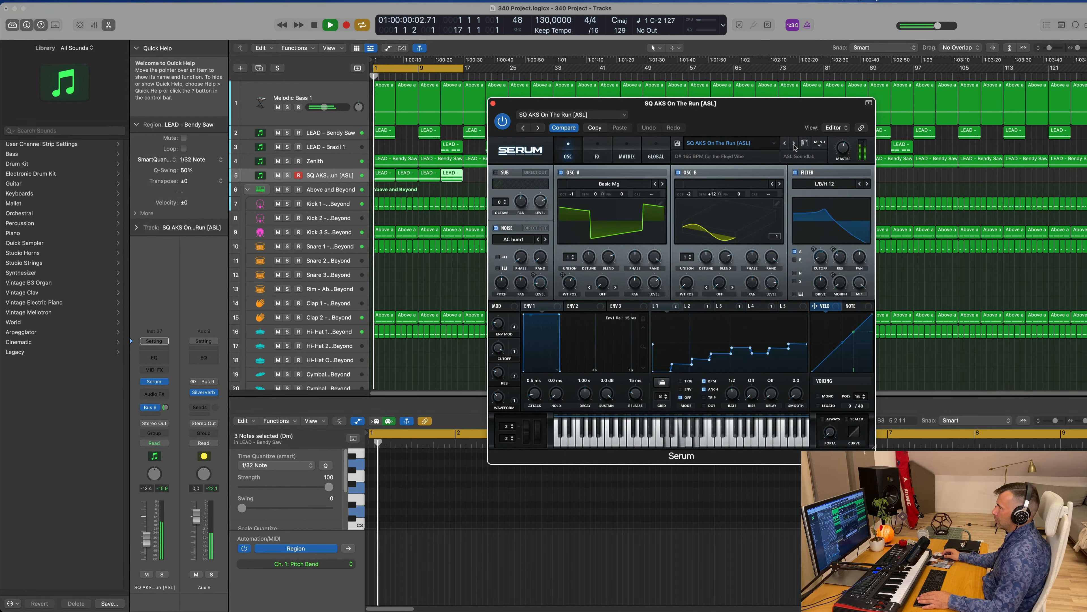
click(794, 144)
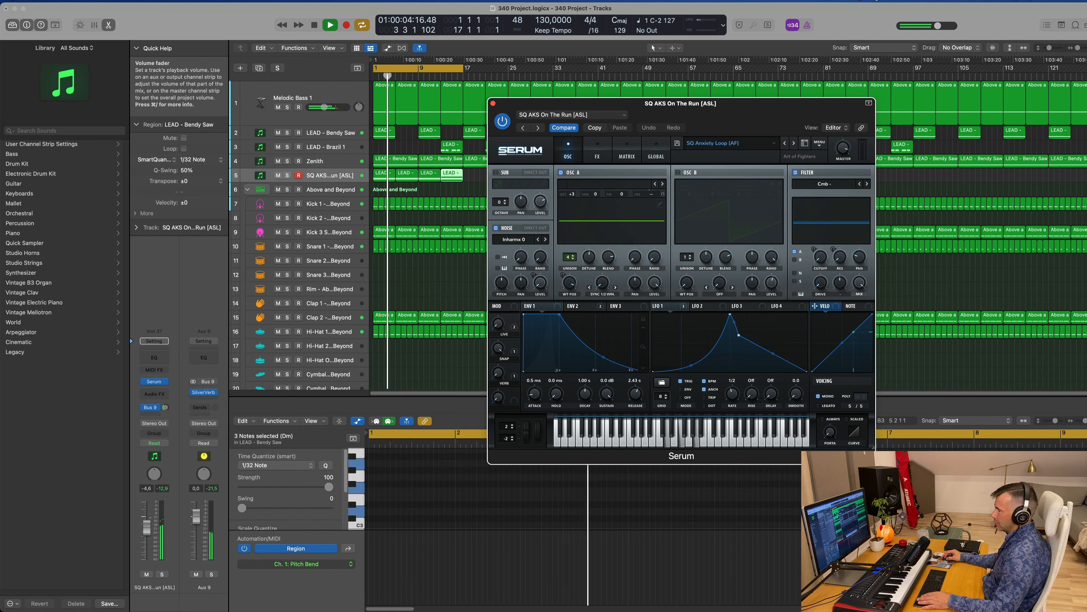
Solo the Serum track briefly to hear SQ Anxiety Loop [AF] alone, unsolo it, and restart playback from the cycle start
click(162, 575)
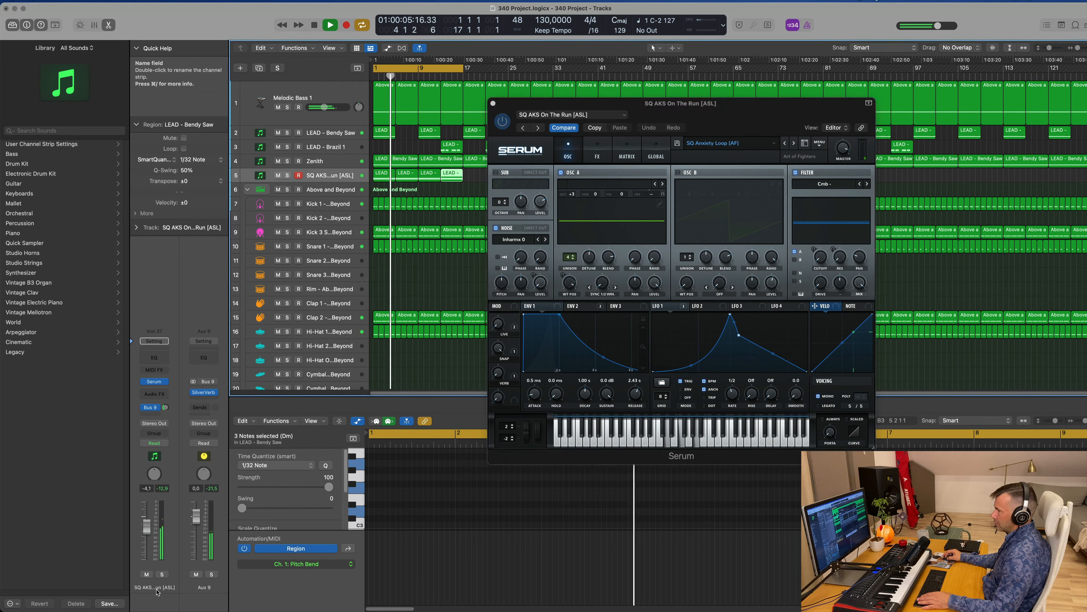
click(162, 574)
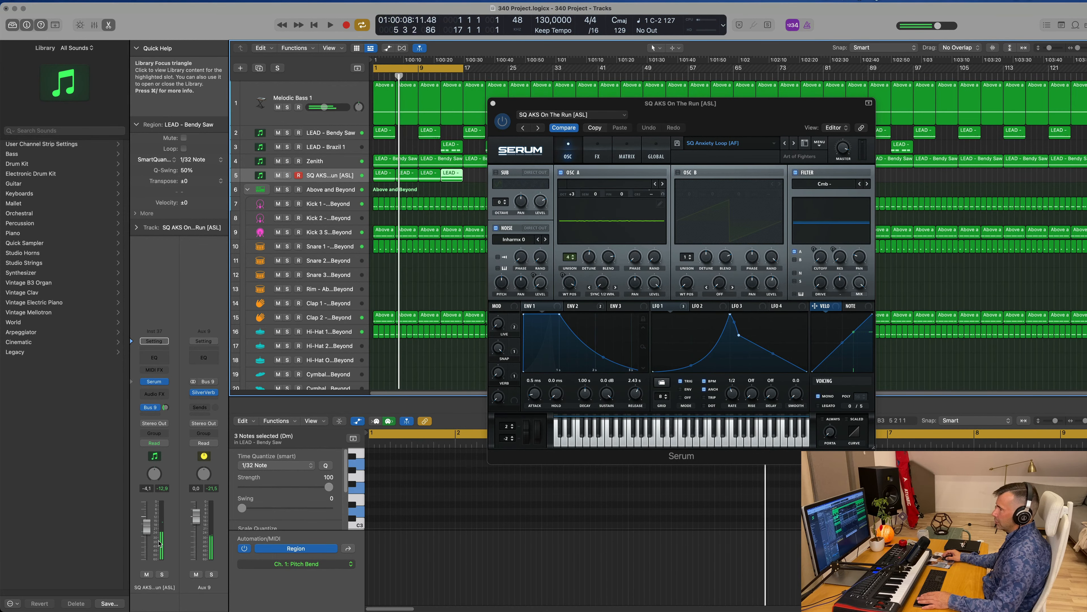
key(space)
key(space)
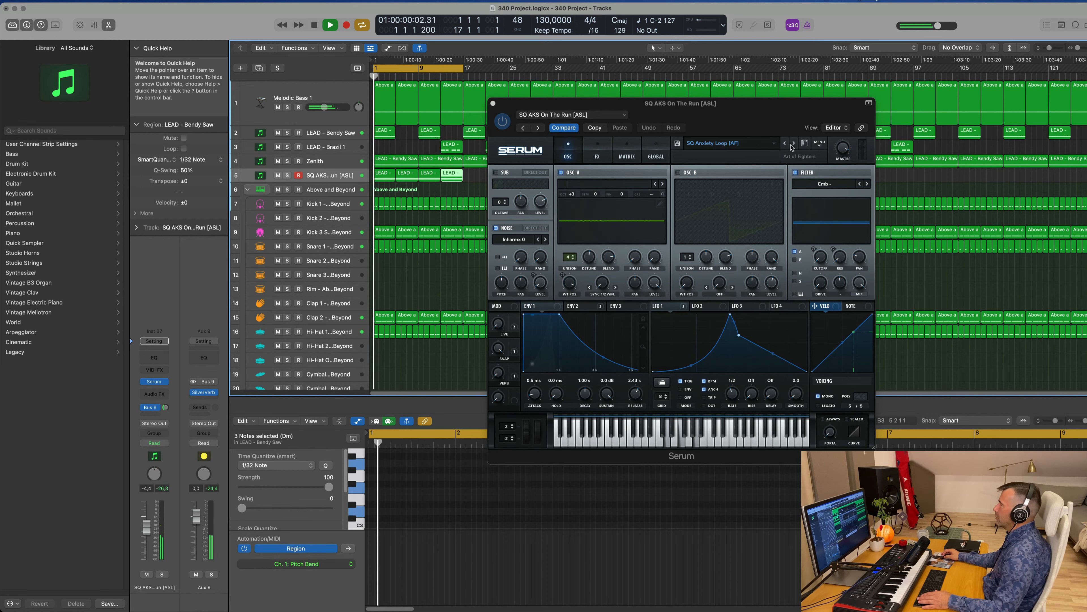
Audition the SQ Automator presets onward to SQ Bass Pitfire [7S] and set the track's volume to about -11.2 dB
click(794, 144)
click(793, 144)
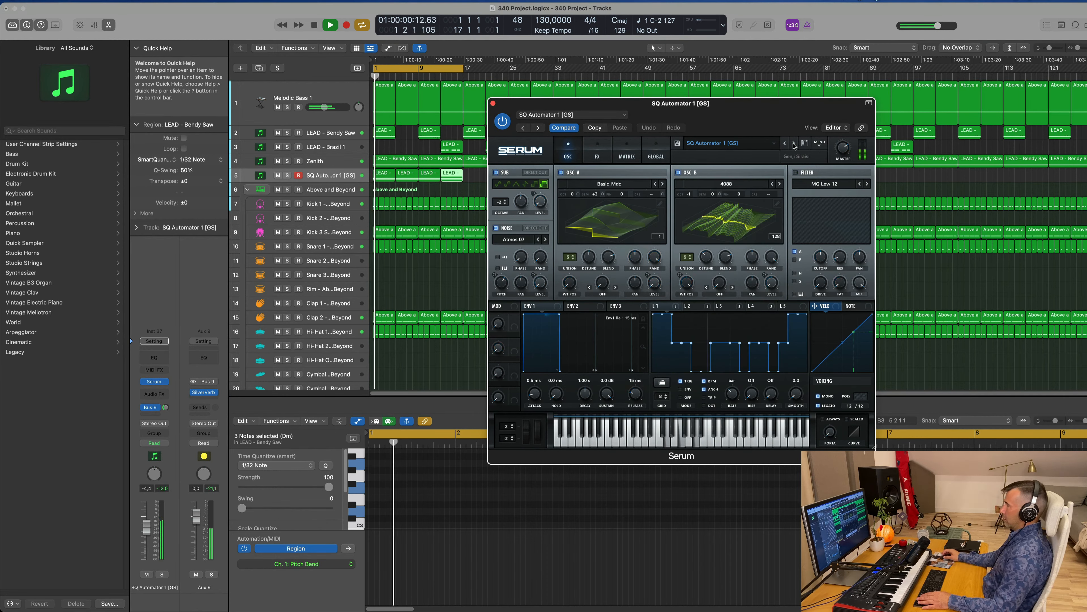
click(794, 144)
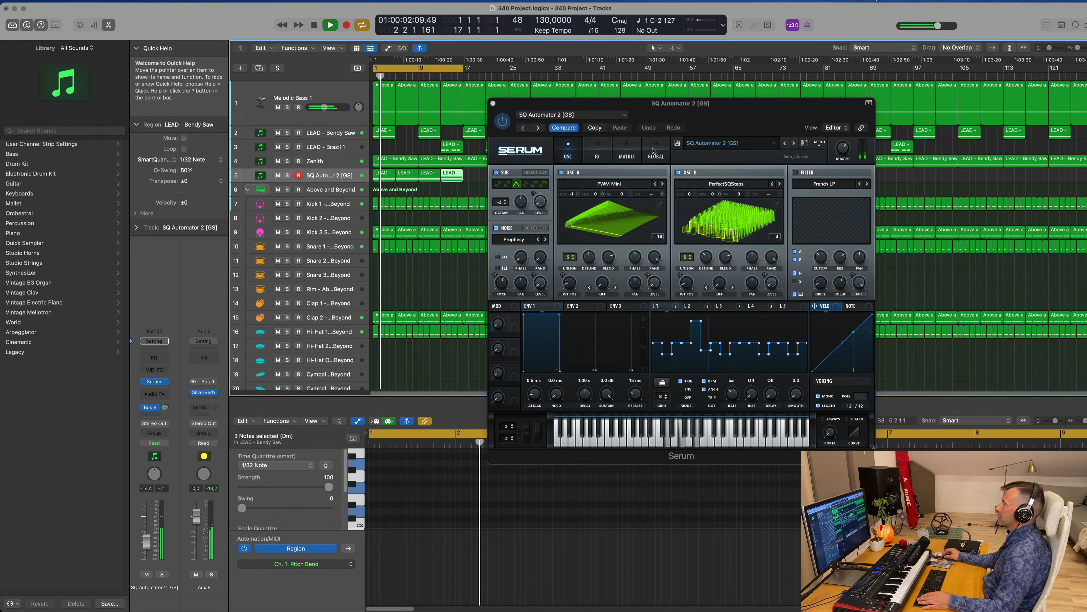
click(794, 144)
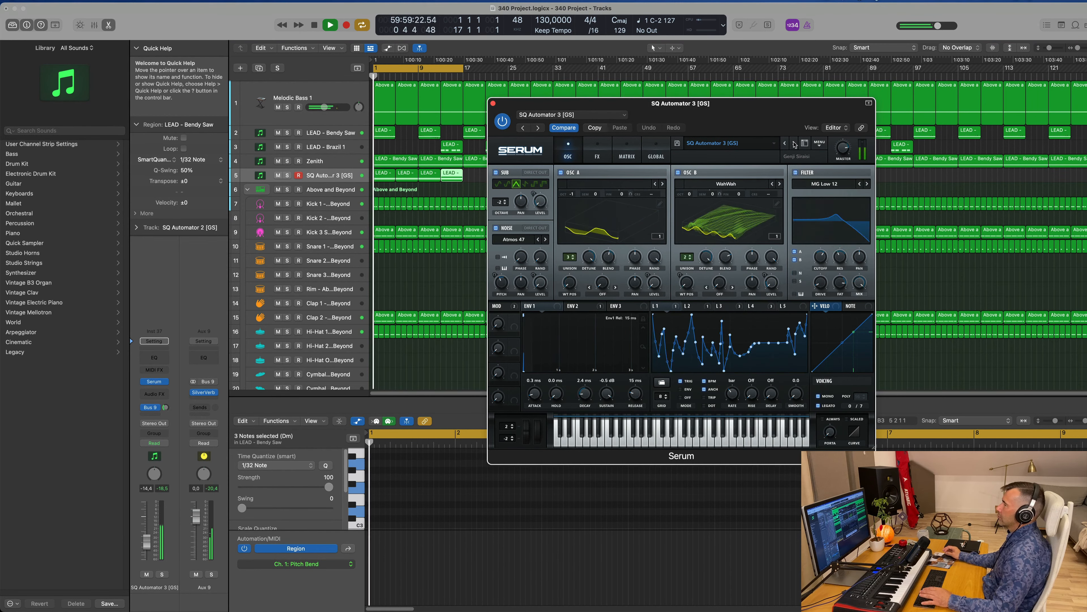
click(794, 144)
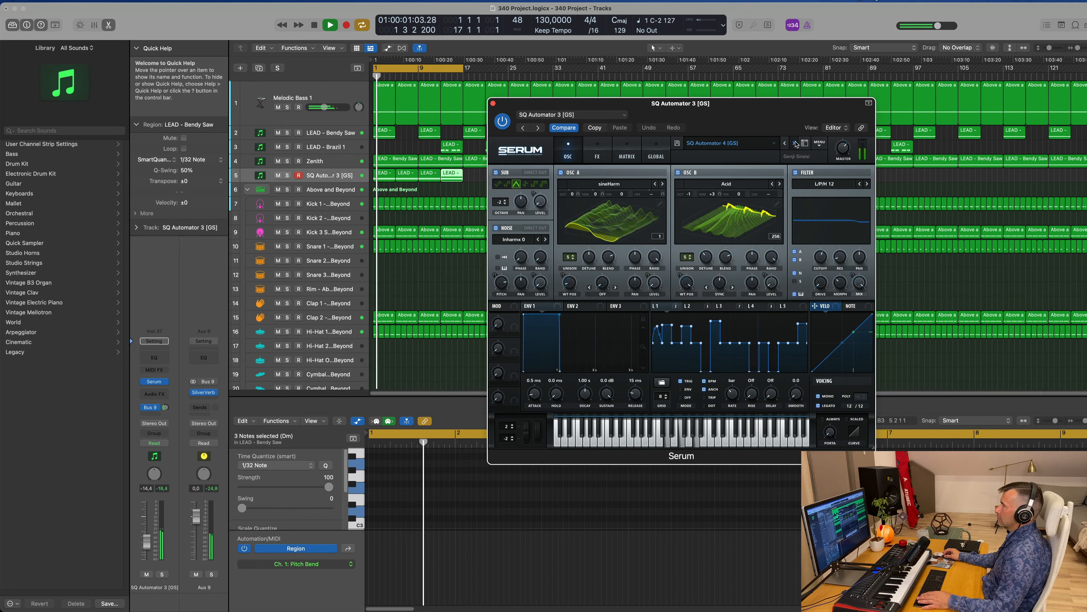
click(794, 143)
click(795, 144)
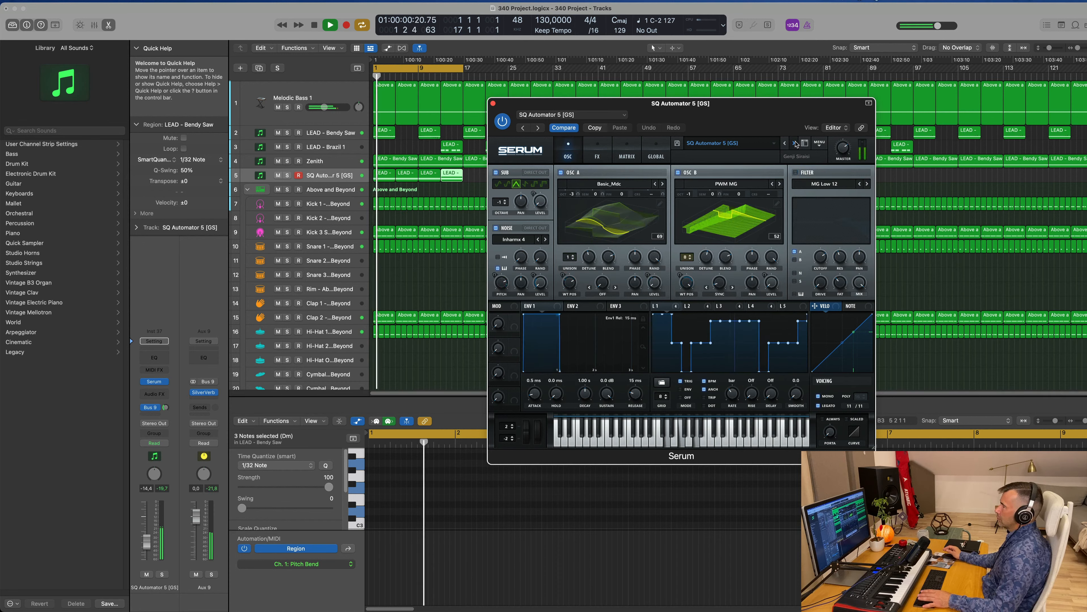
click(795, 143)
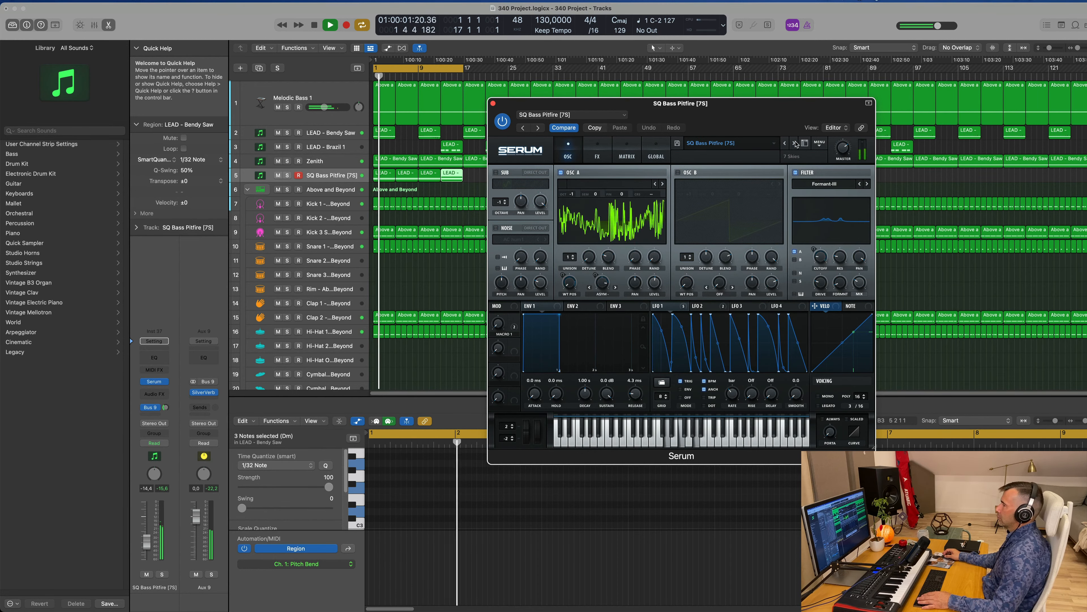
drag(146, 542, 147, 537)
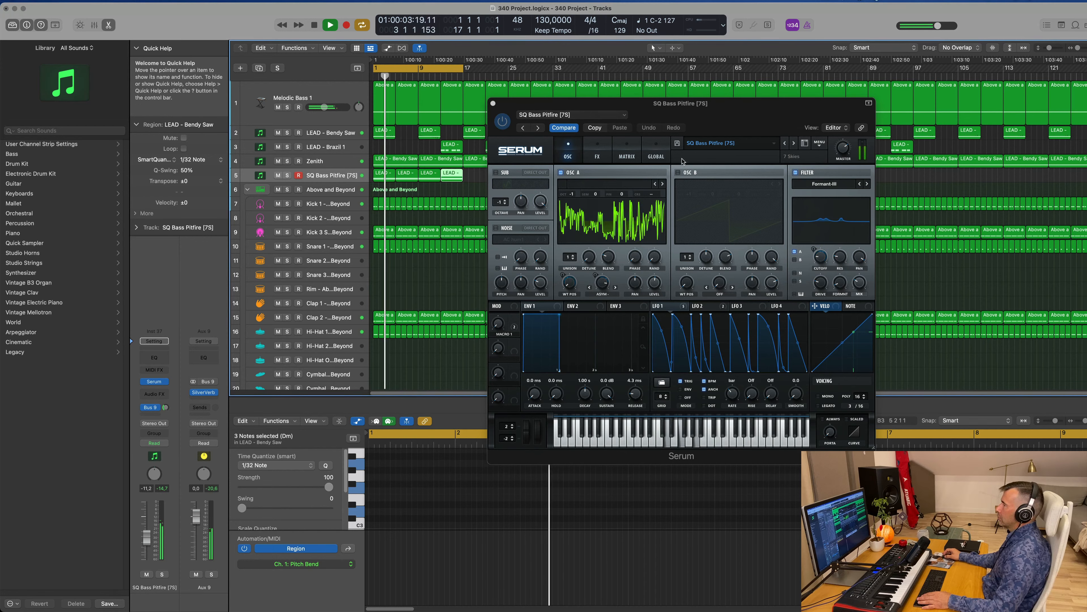
Audition the following Serum sequence presets one by one, from SQ Bass Riser [FN] through SQ Cannon [7S] to SQ Chems [GS]
click(794, 144)
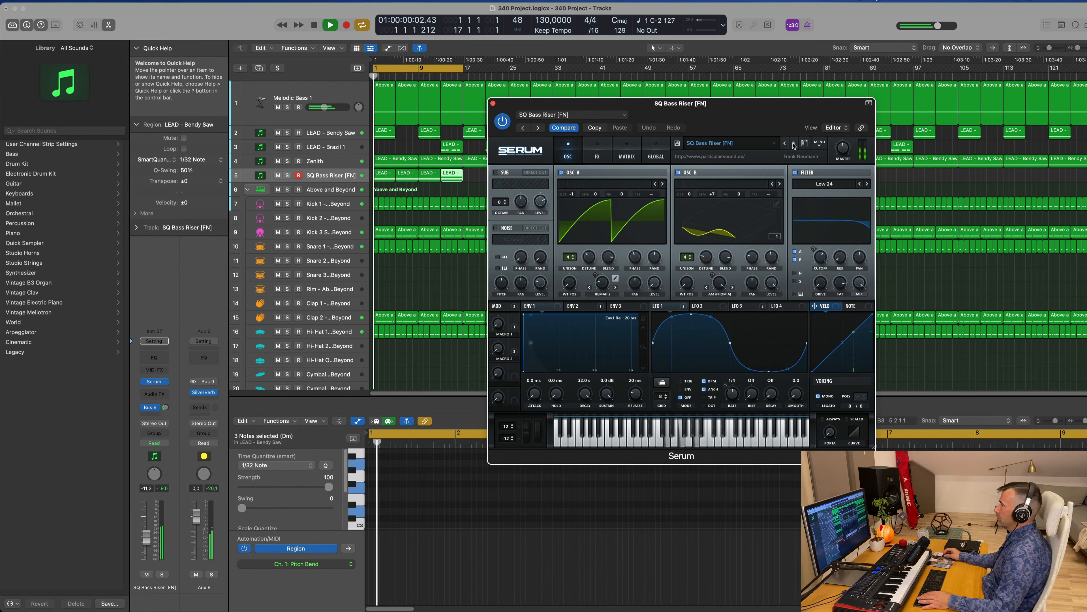
click(794, 143)
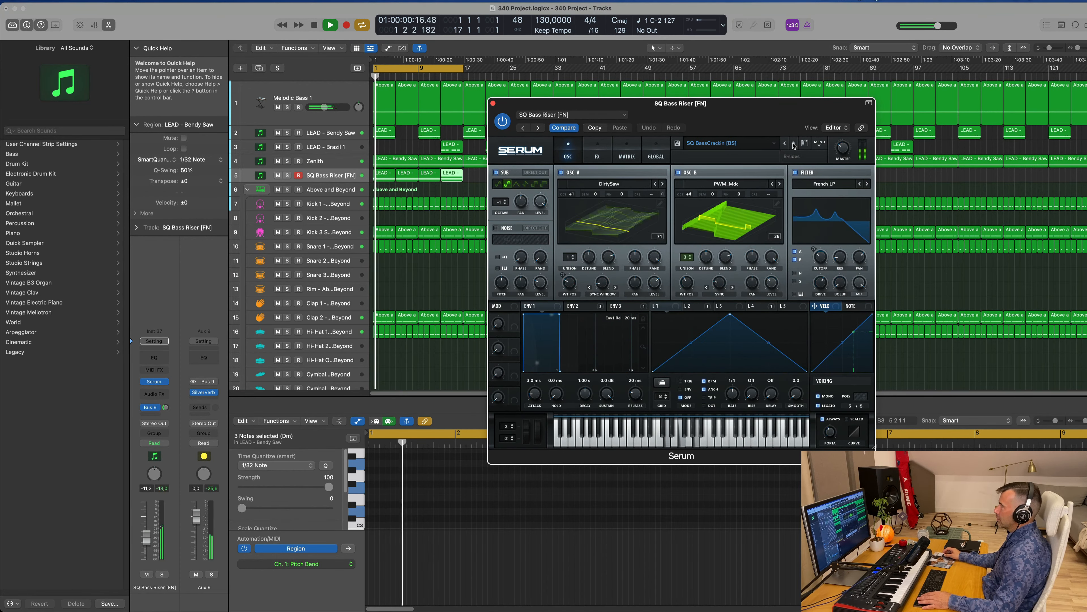
click(793, 143)
click(794, 144)
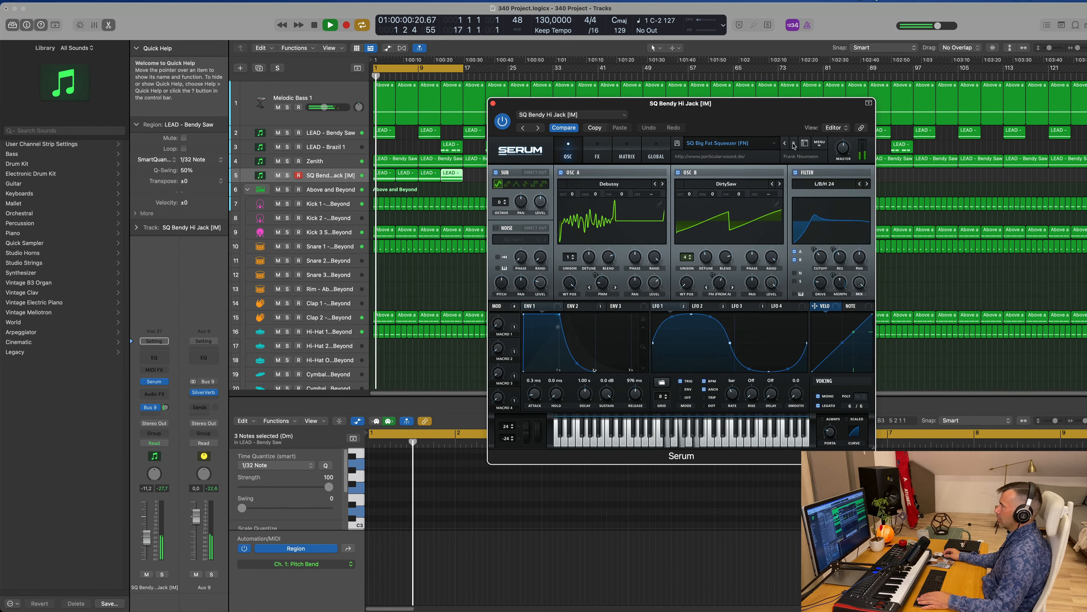
click(793, 144)
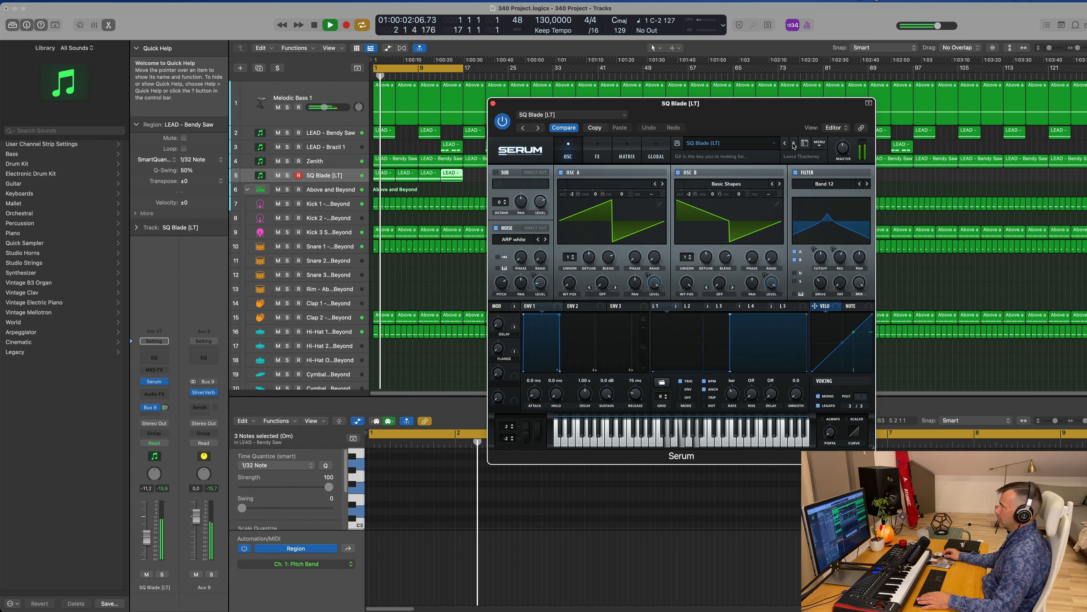
click(794, 144)
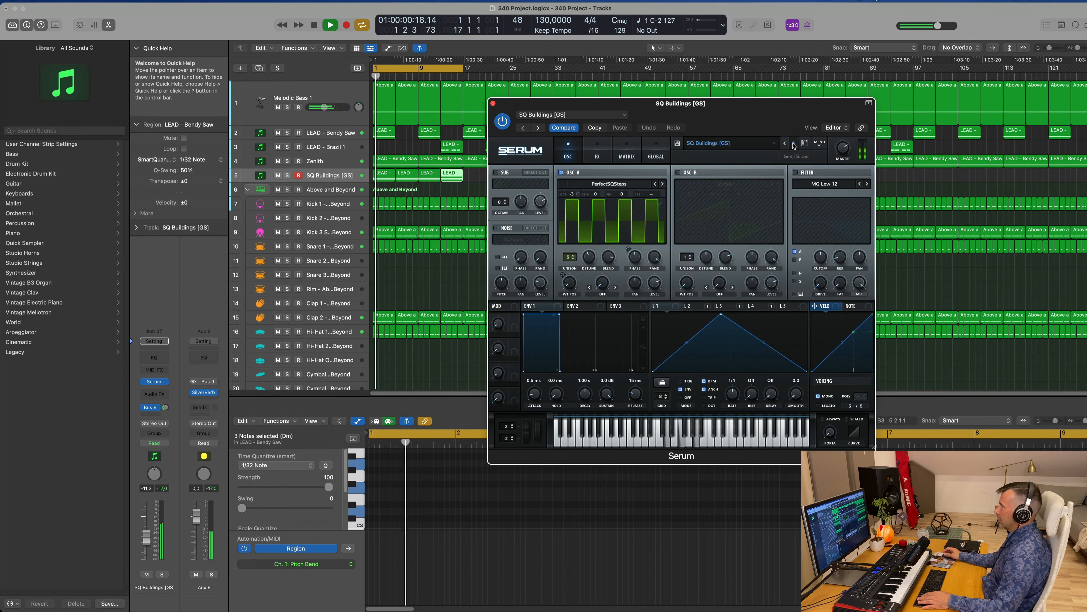
click(794, 144)
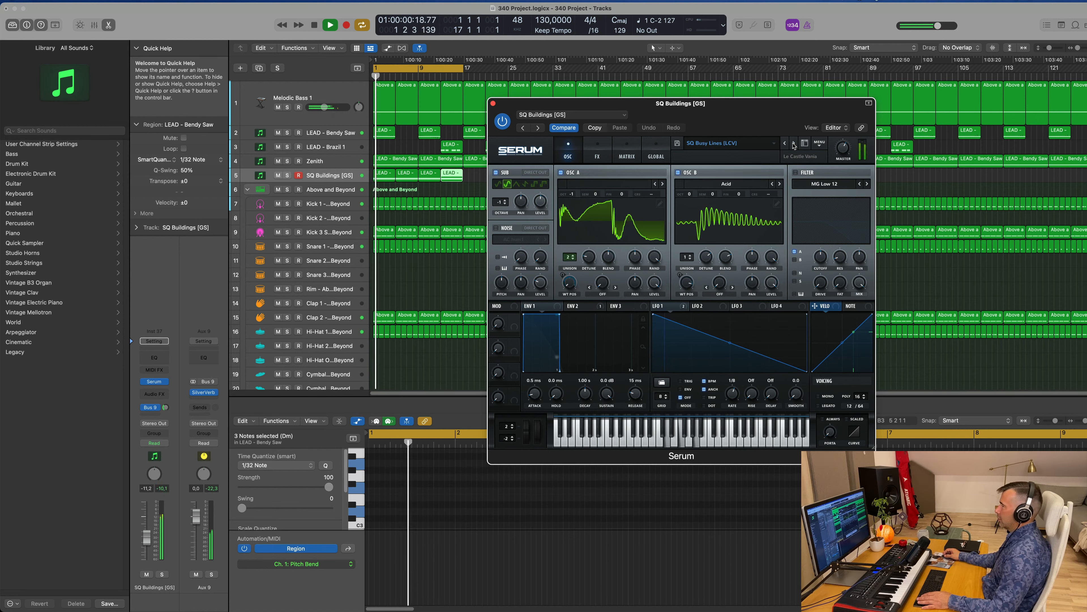
click(794, 144)
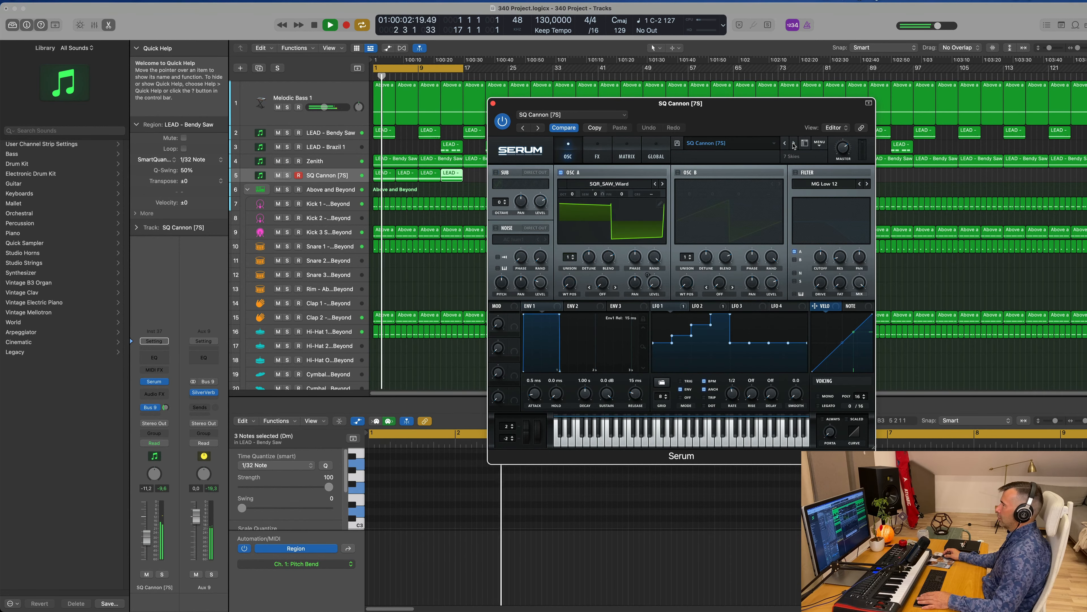
key(Return)
click(794, 145)
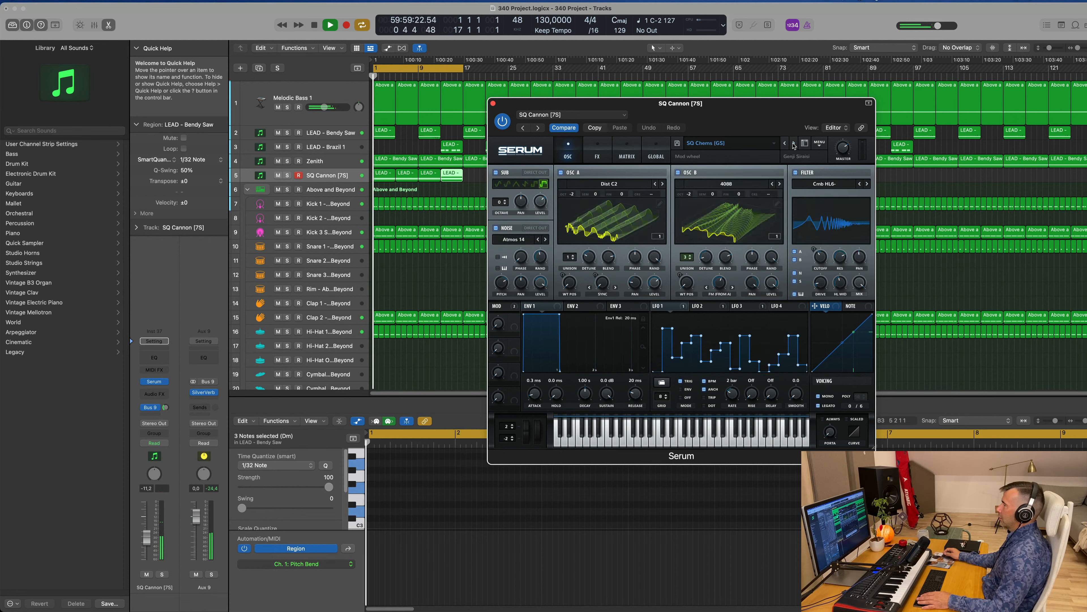
Load the SQ Wavetabledancer [FN] preset from Serum's Seq category
click(765, 145)
mouse_move(771, 220)
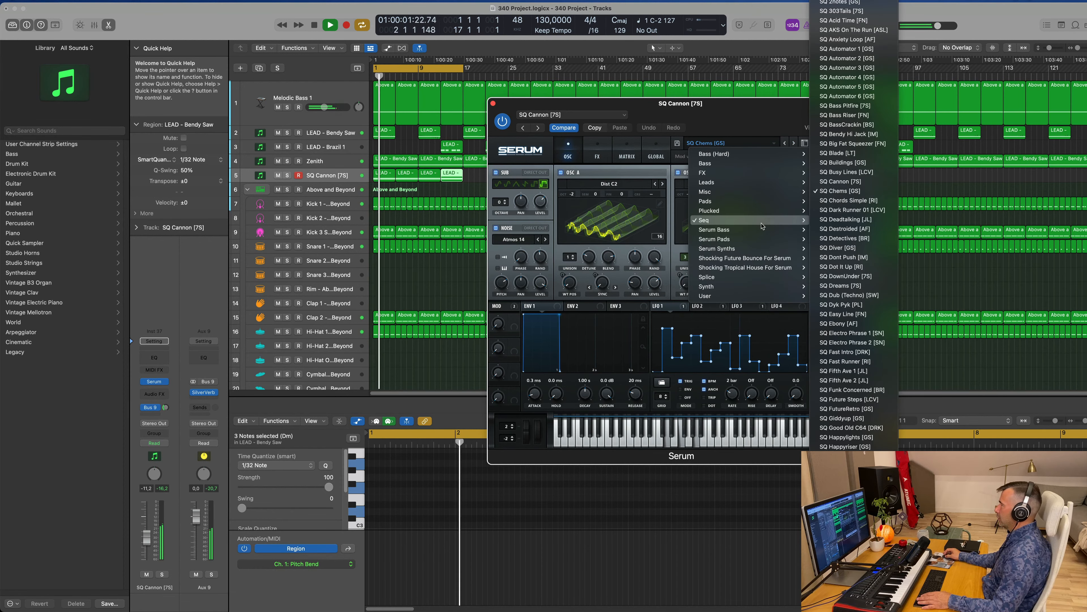
scroll(834, 233, down, 5)
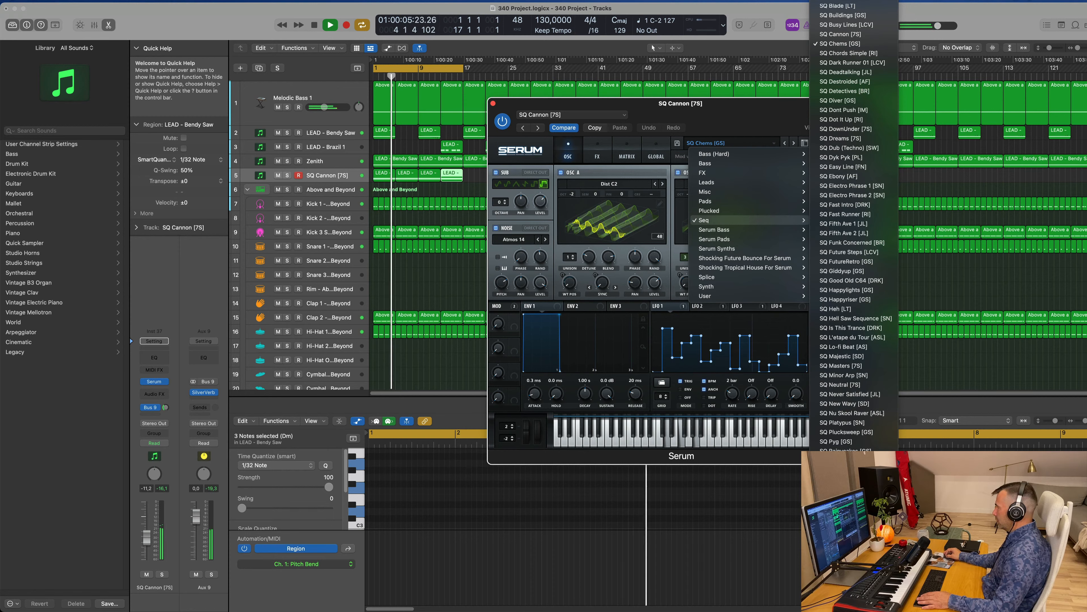
click(784, 376)
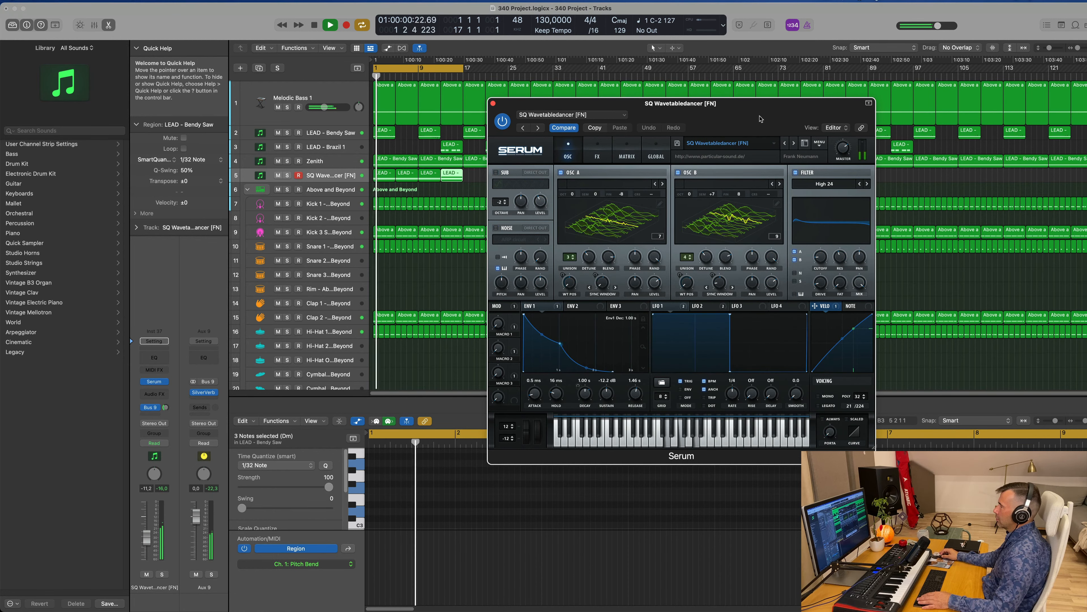
Audition the Serum sequence presets in backward order from SQ Transepoert [FP] through SQ SixEight [GS] to SQ Shakey [BR]
drag(764, 127, 677, 166)
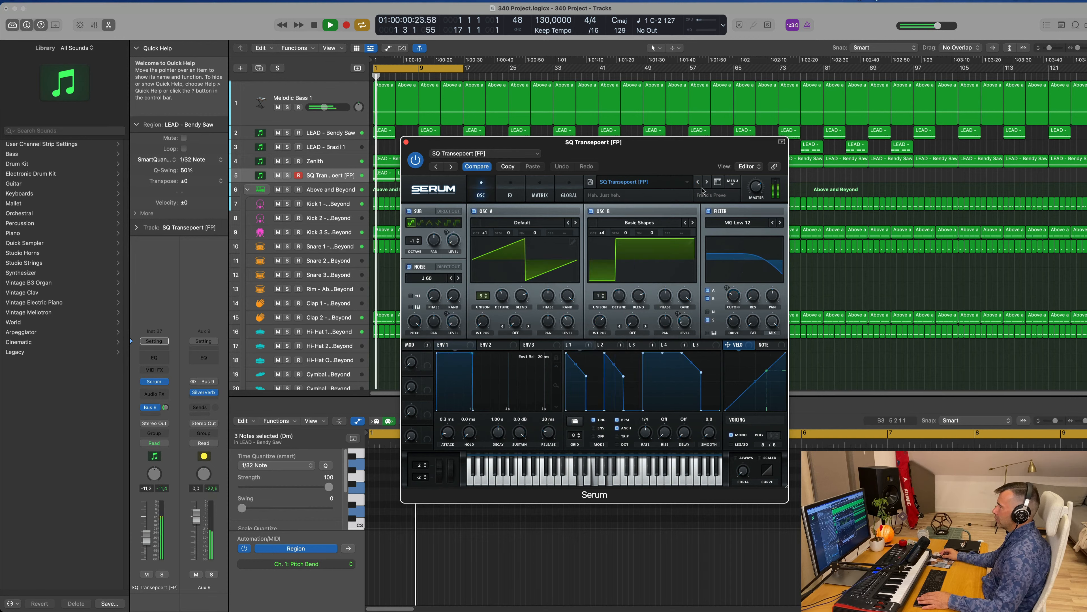
click(697, 182)
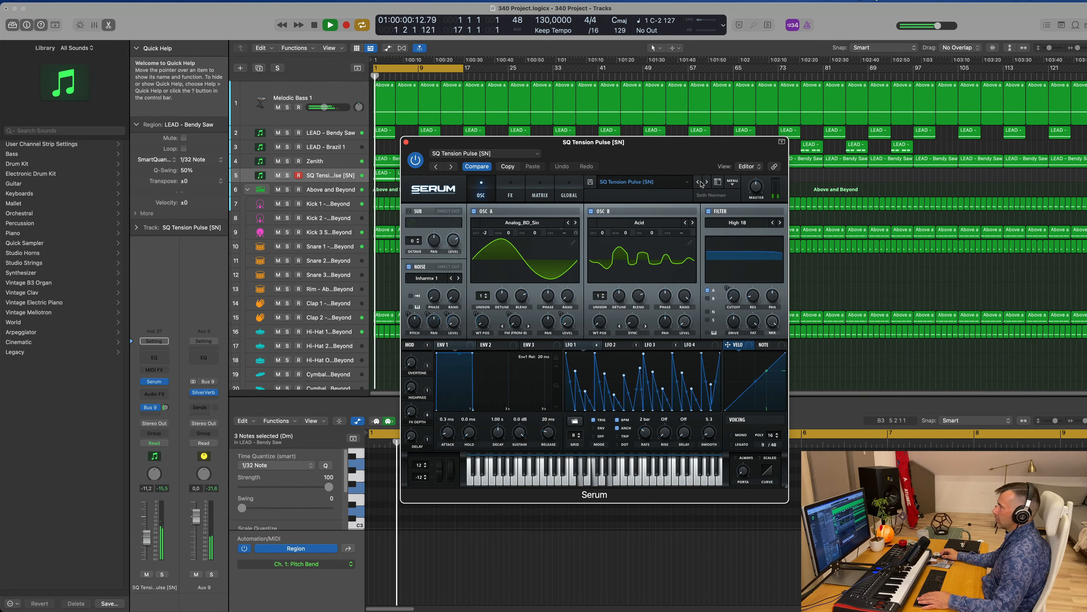
click(698, 182)
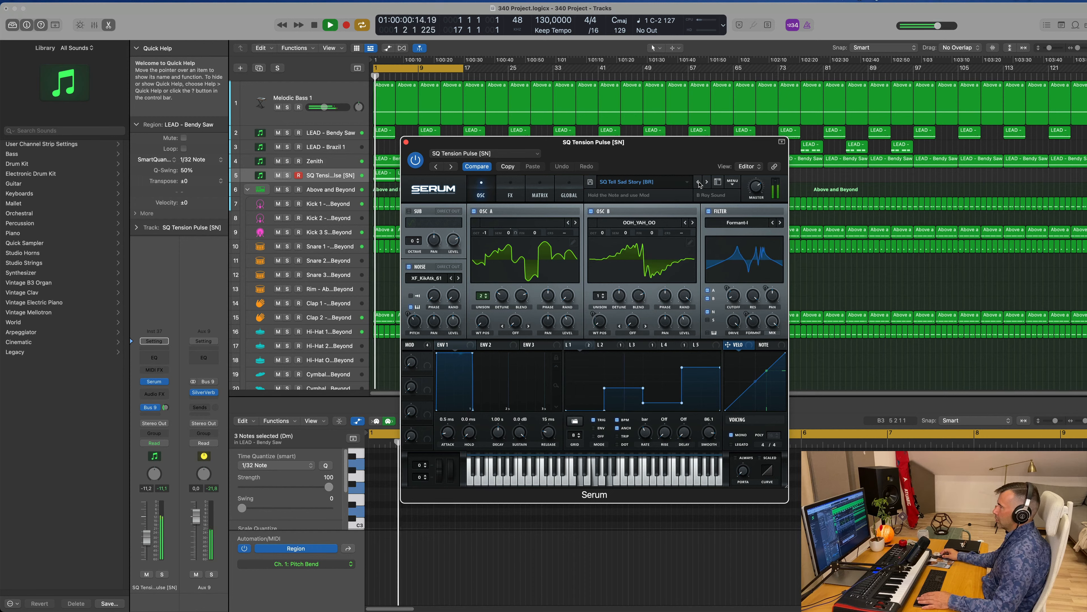
click(699, 183)
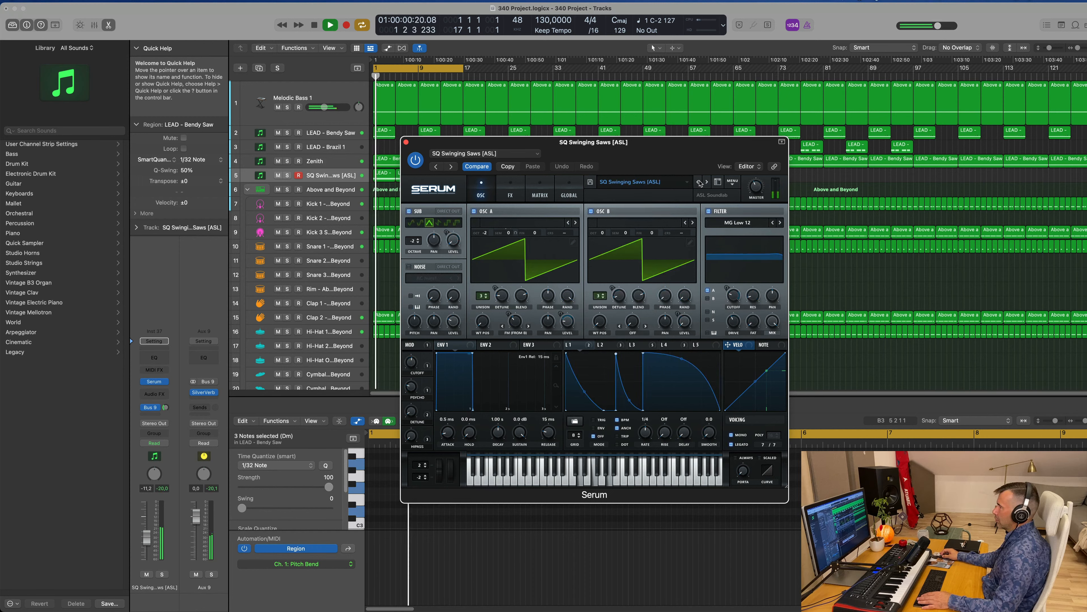
click(699, 182)
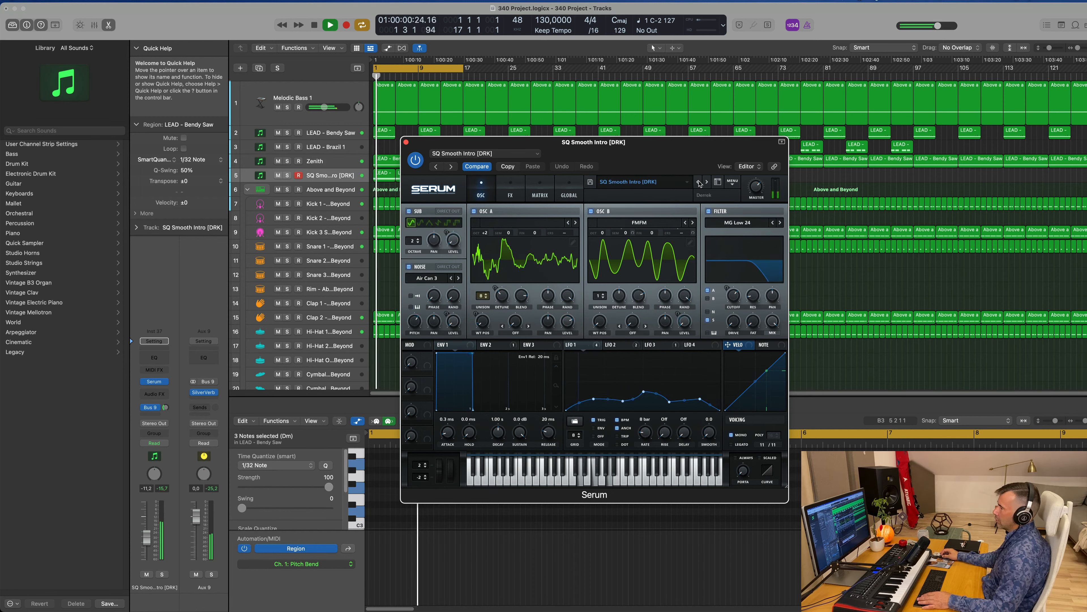
click(699, 182)
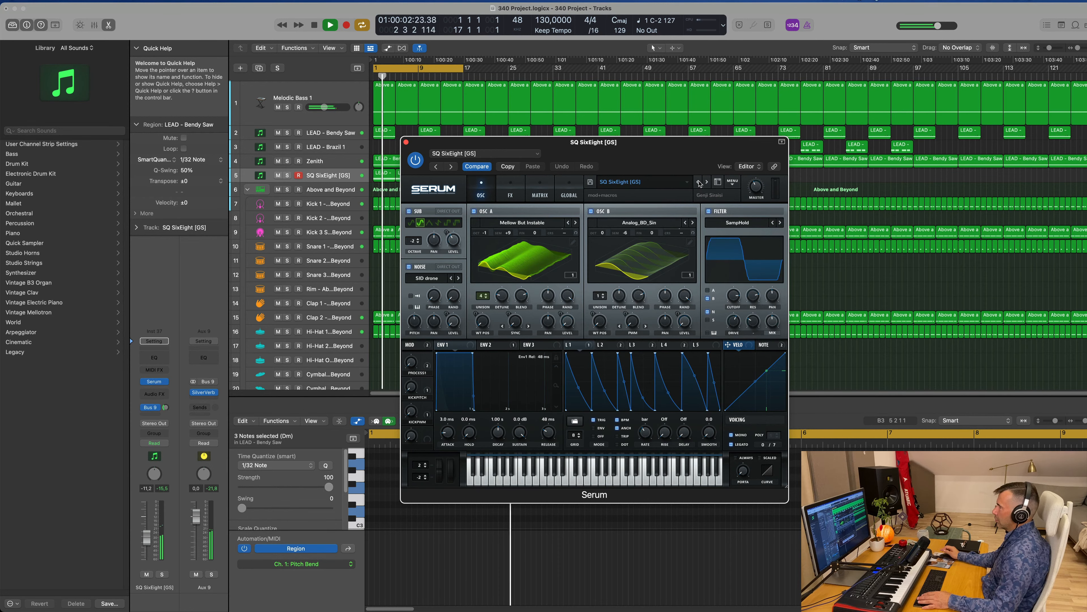
click(699, 182)
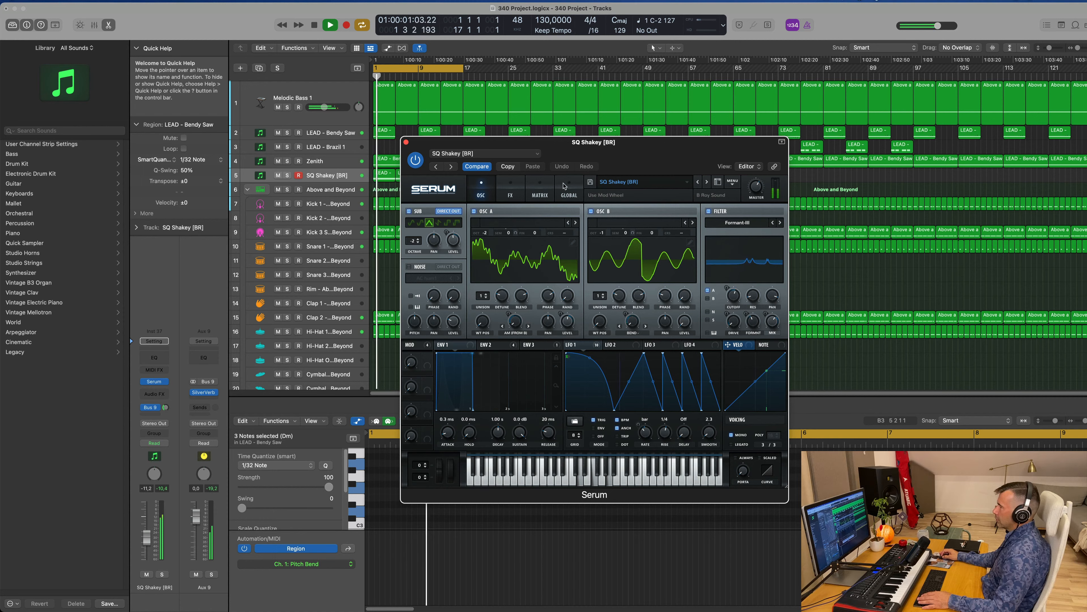
Look through the effects, global and modulation matrix settings of the SQ Shakey [BR] preset and return to its oscillators
click(510, 190)
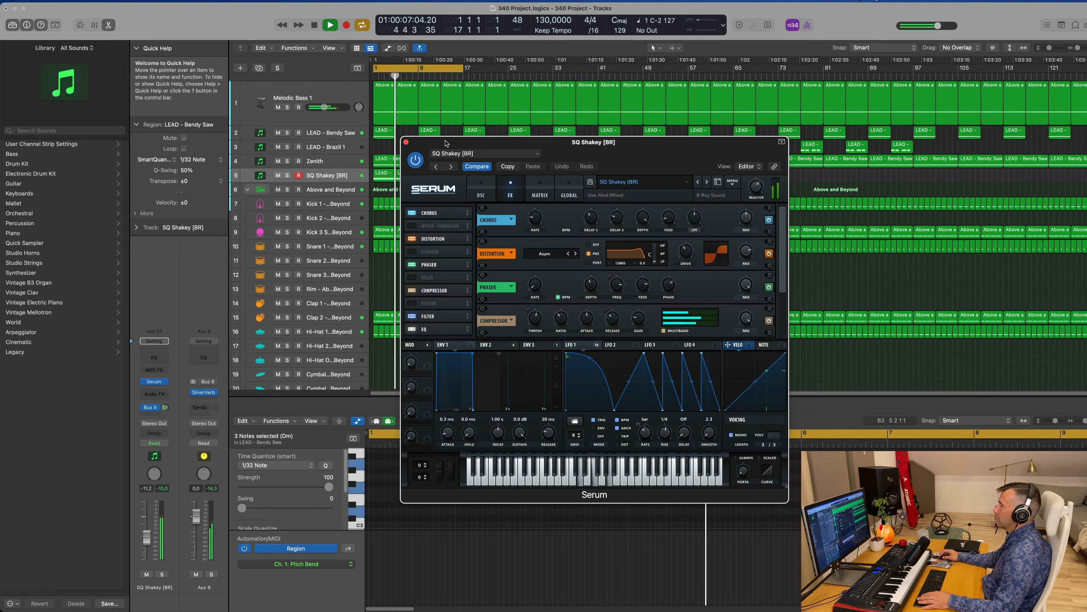
click(573, 189)
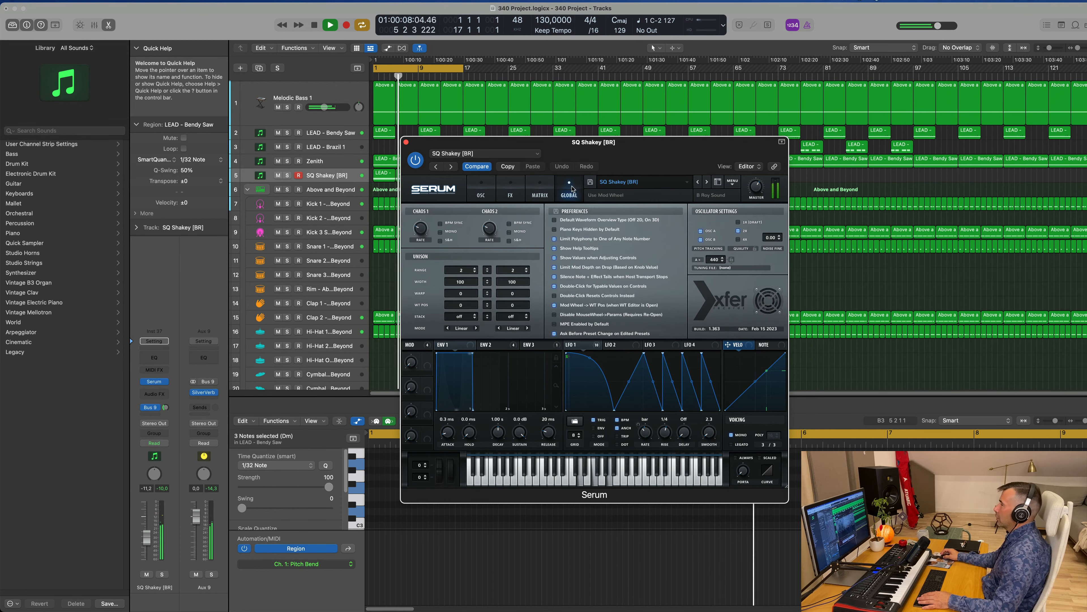
click(540, 188)
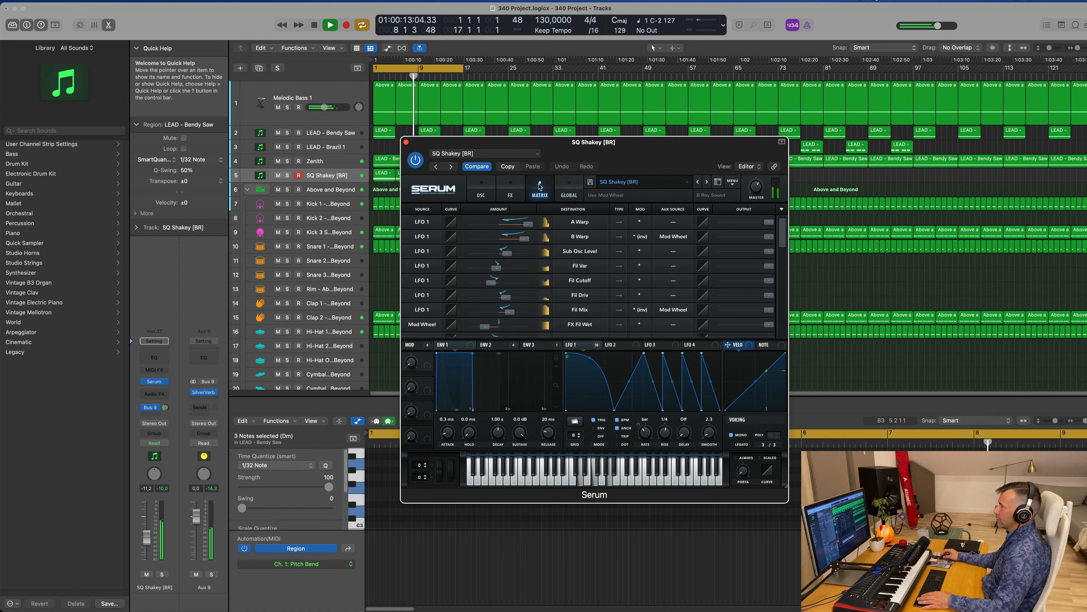
click(482, 189)
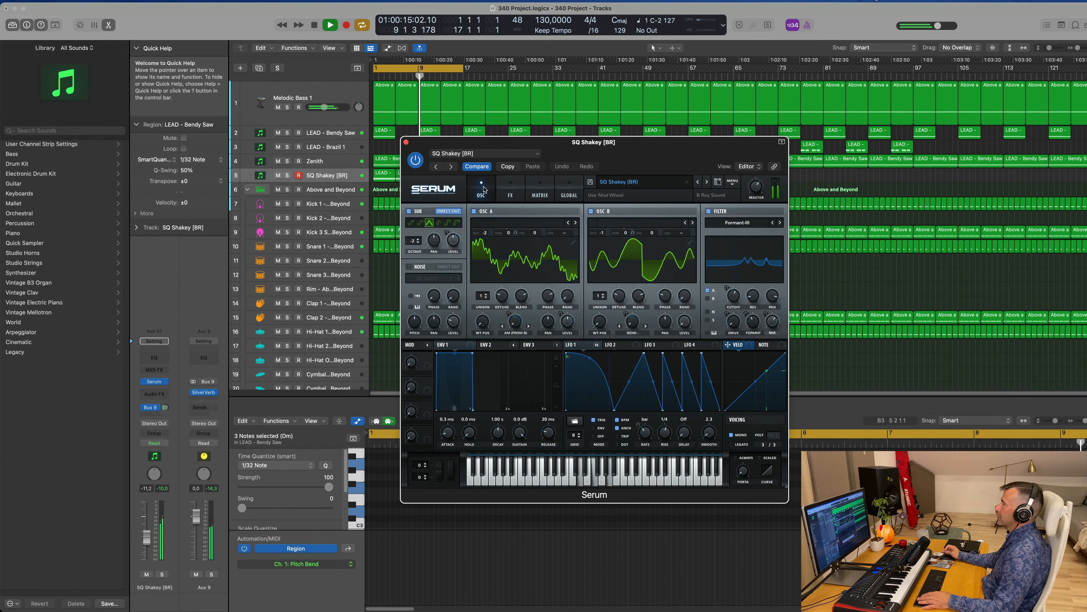
Load the preceding preset, SQ Sawdust [GS], in Serum and restart playback from the cycle start
drag(633, 147, 628, 129)
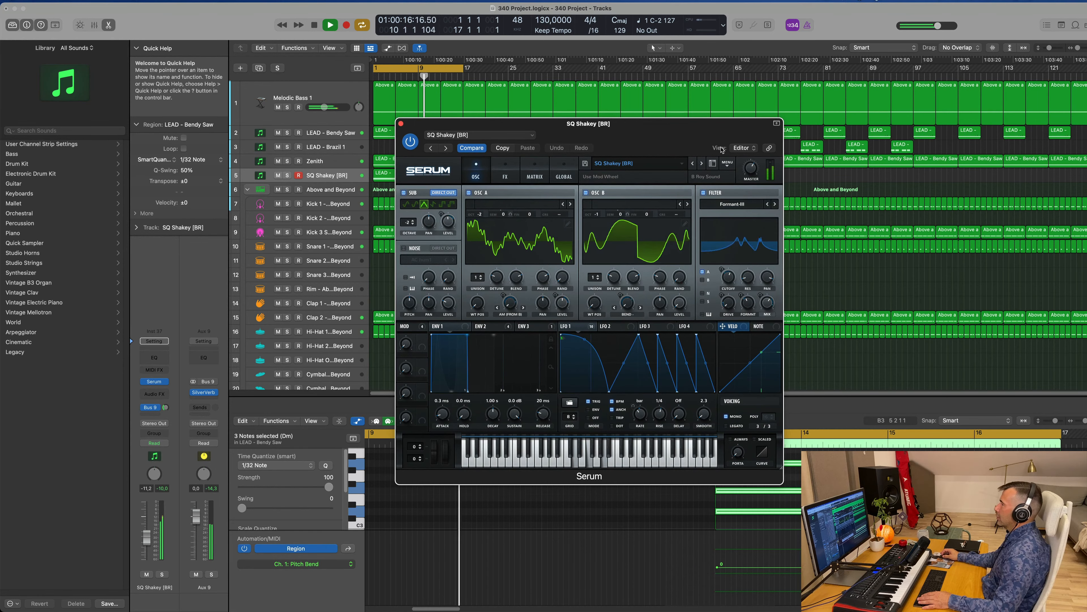
key(space)
click(693, 164)
key(Return)
key(space)
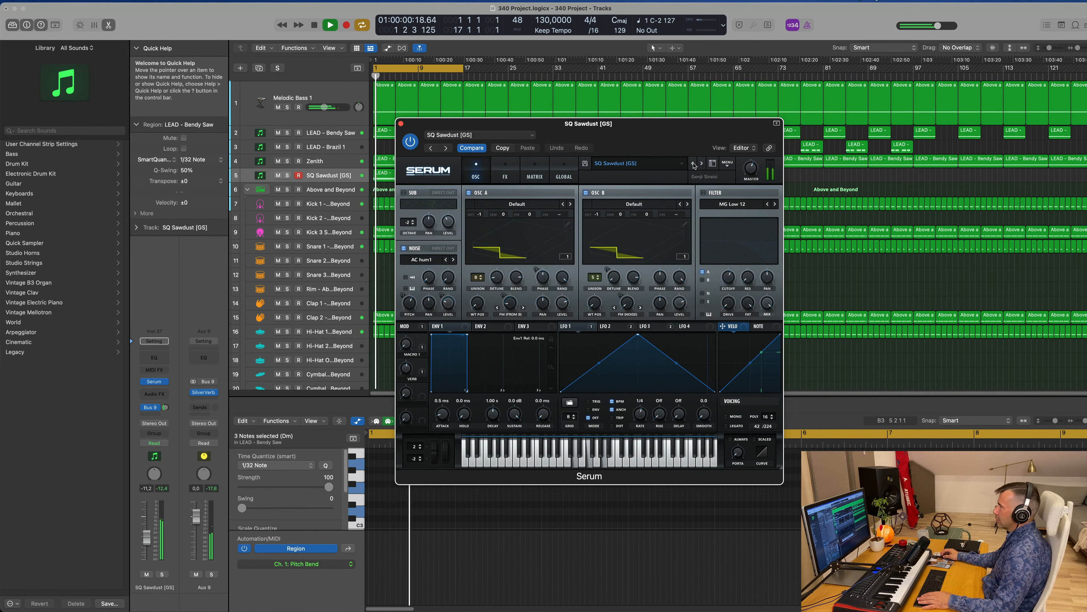
Solo the SQ Sawdust [GS] track and restart playback to hear it alone
drag(648, 137, 693, 161)
click(163, 574)
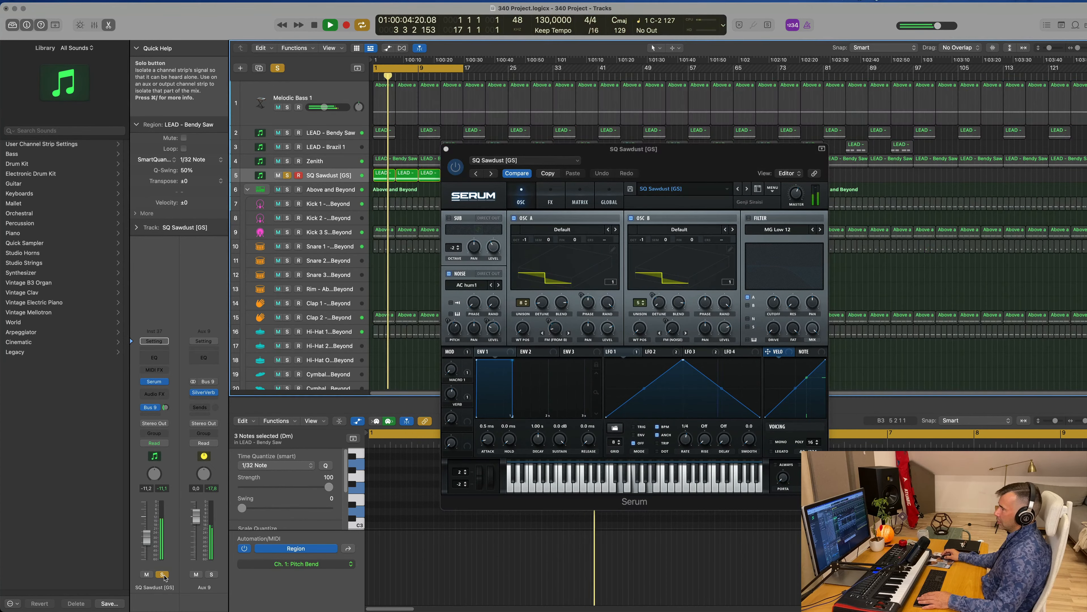
key(Return)
drag(720, 149, 682, 197)
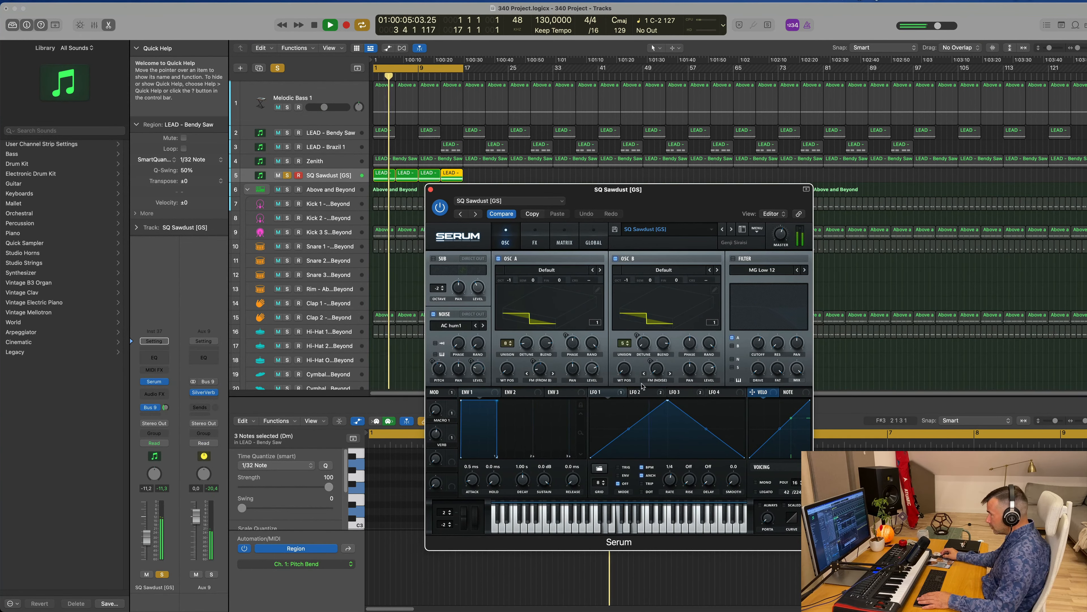
Examine the LFO 2 and LFO 3 shapes of SQ Sawdust [GS] while it plays soloed, and stop playback
click(643, 392)
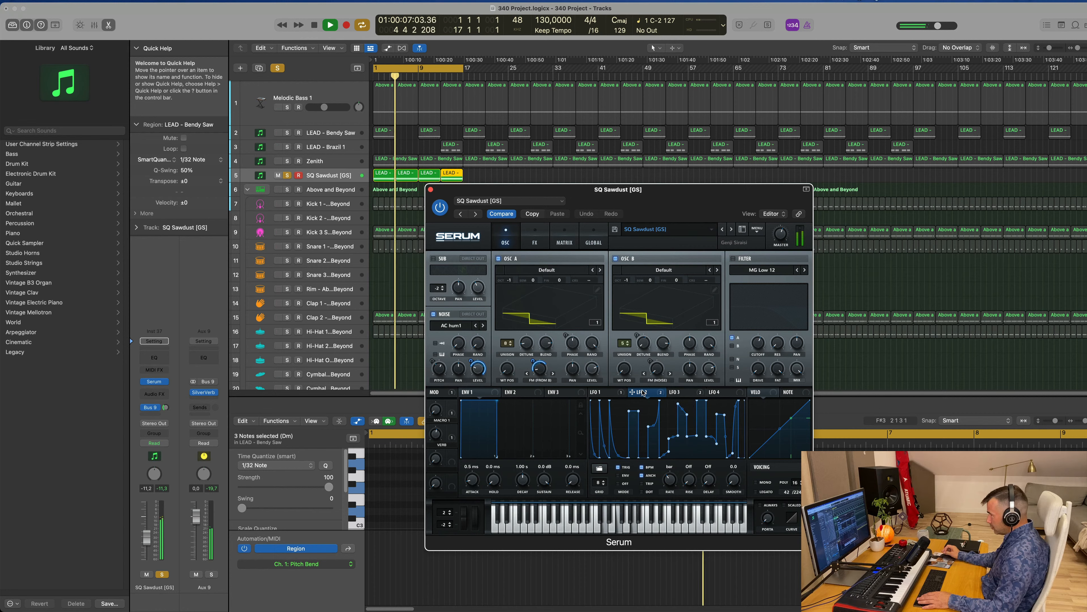
click(677, 393)
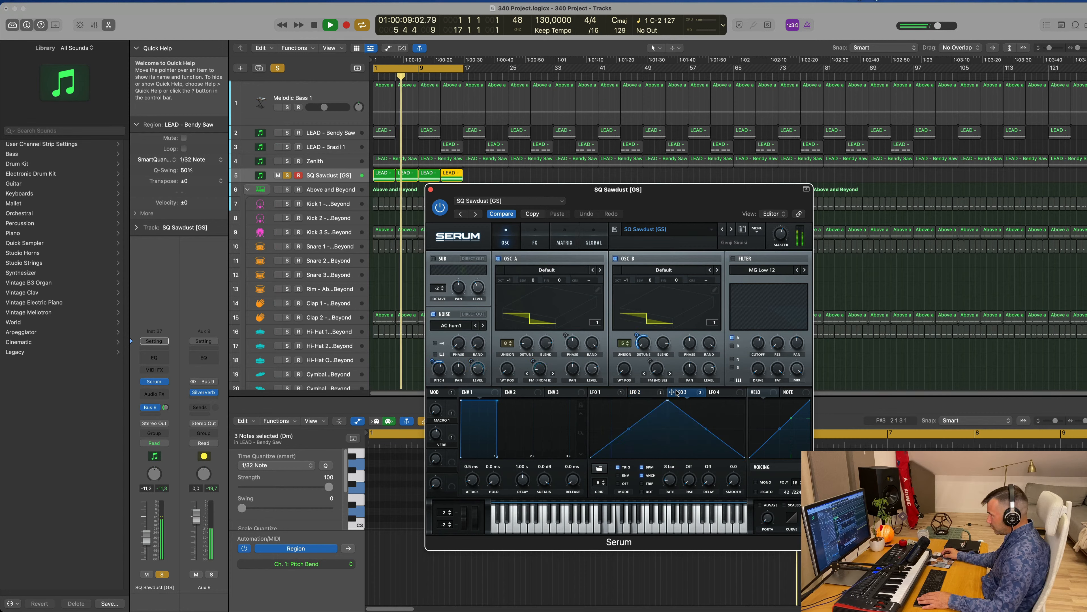
click(631, 393)
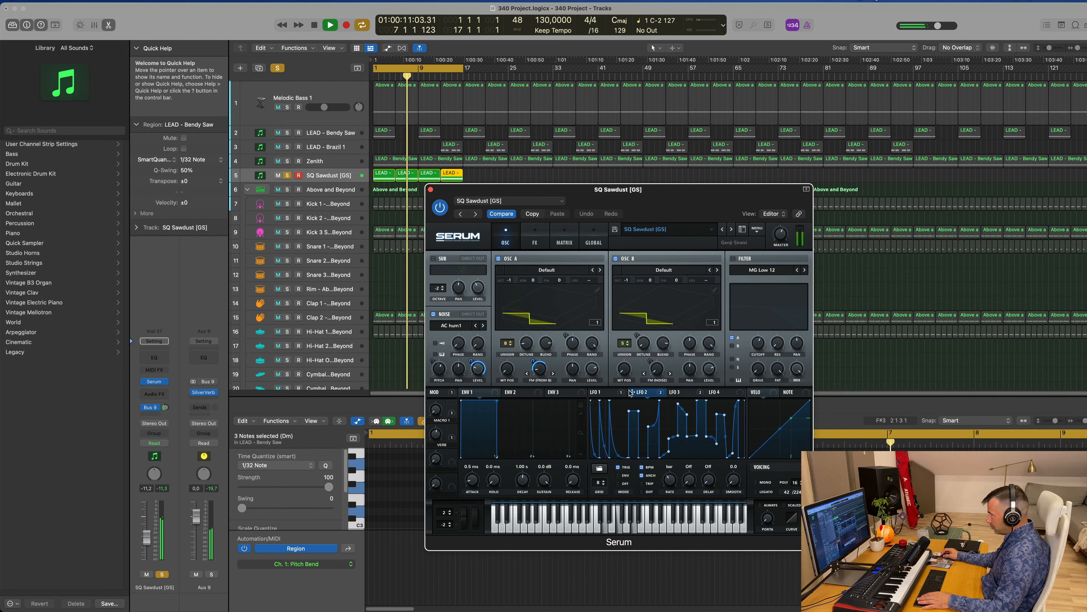
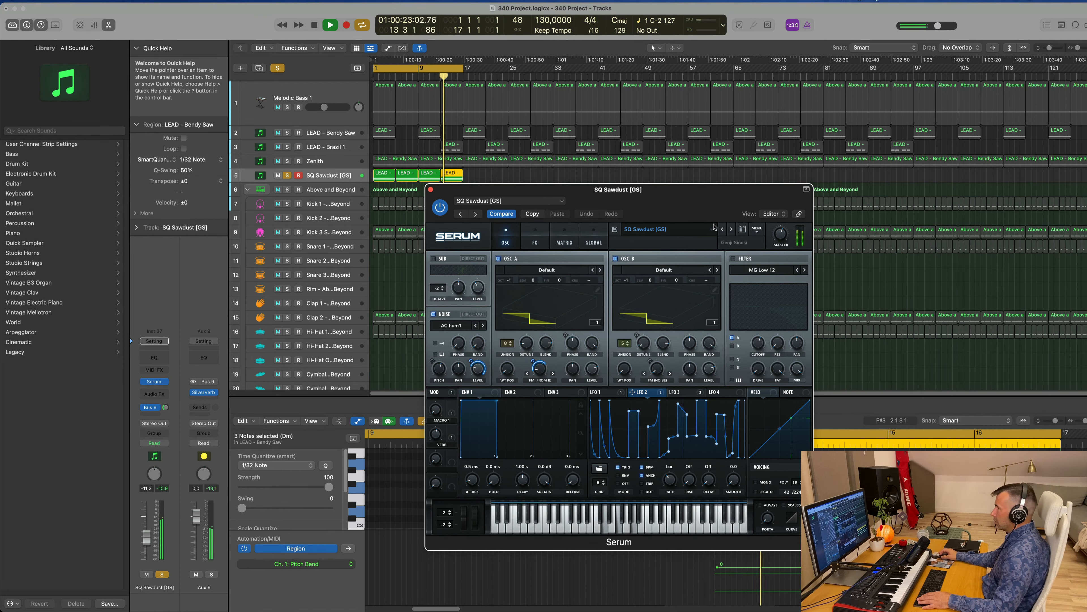
drag(677, 193, 833, 141)
key(space)
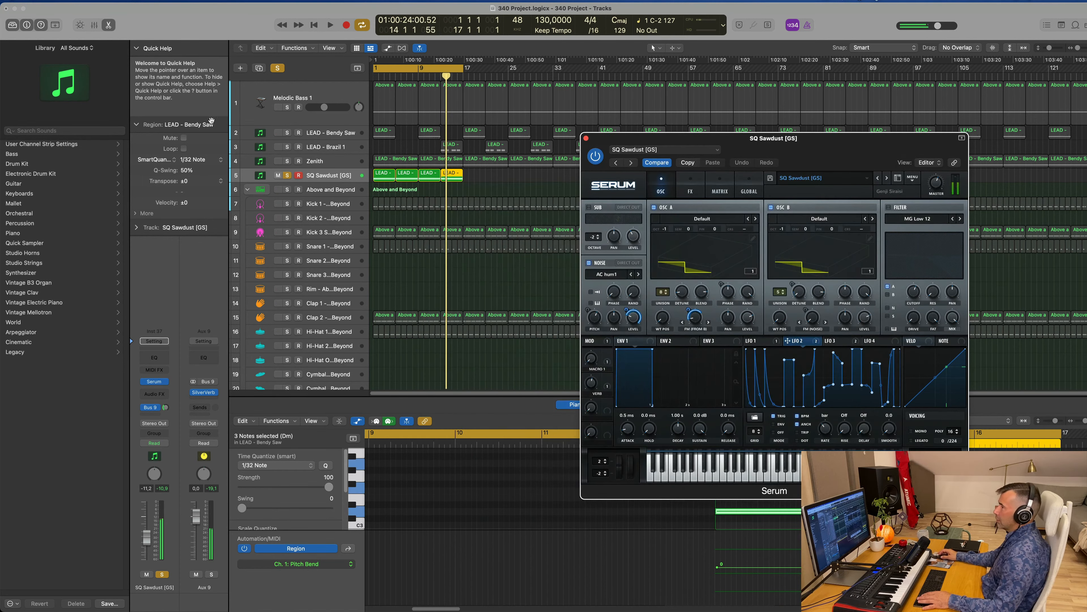
Unsolo the SQ Sawdust [GS] track and play the full arrangement from the cycle start
click(287, 175)
key(space)
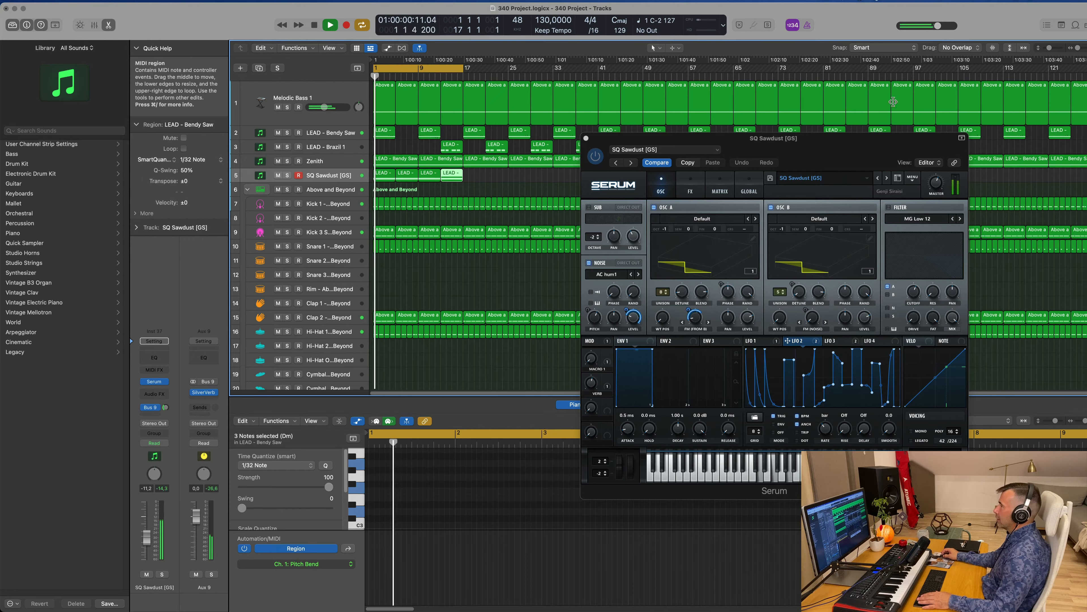
drag(809, 145, 766, 181)
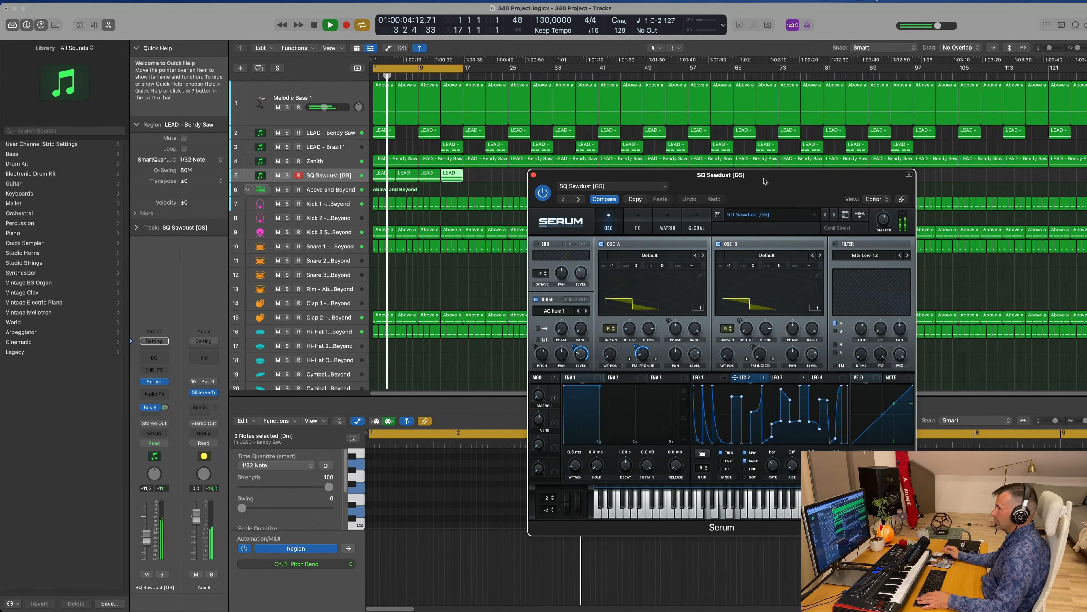
Copy the LEAD - Brazil 1 track's region from bar 13 to bar 5 and close the Serum window
drag(444, 176, 399, 149)
drag(718, 180, 583, 185)
drag(621, 186, 764, 157)
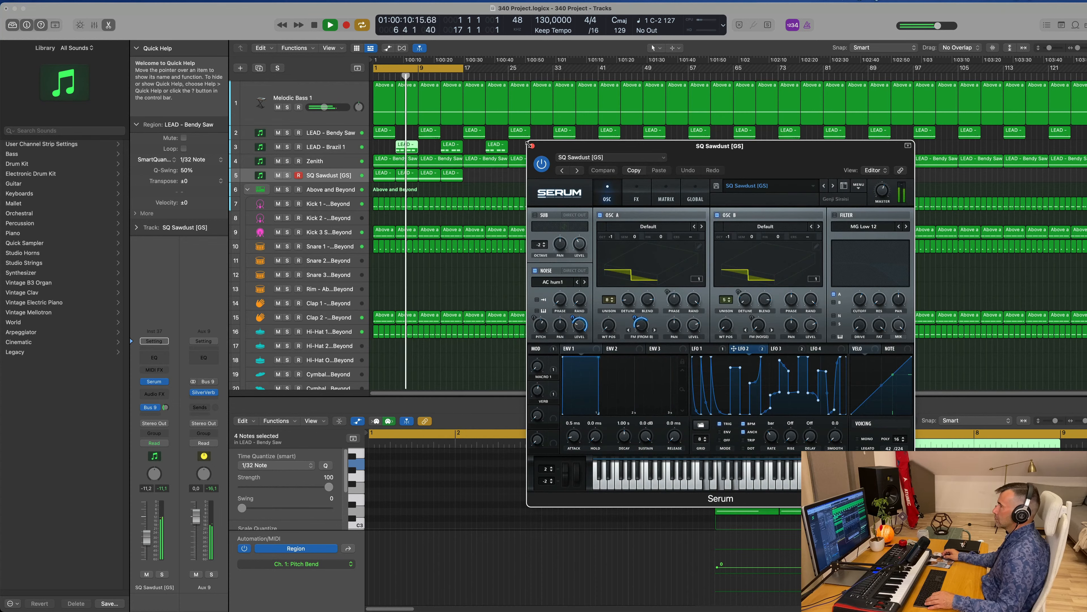
click(532, 145)
Select the SQ Sawdust [GS] track and copy the Compressor from the Melodic Bass 1 channel to its channel in the mixer
click(329, 148)
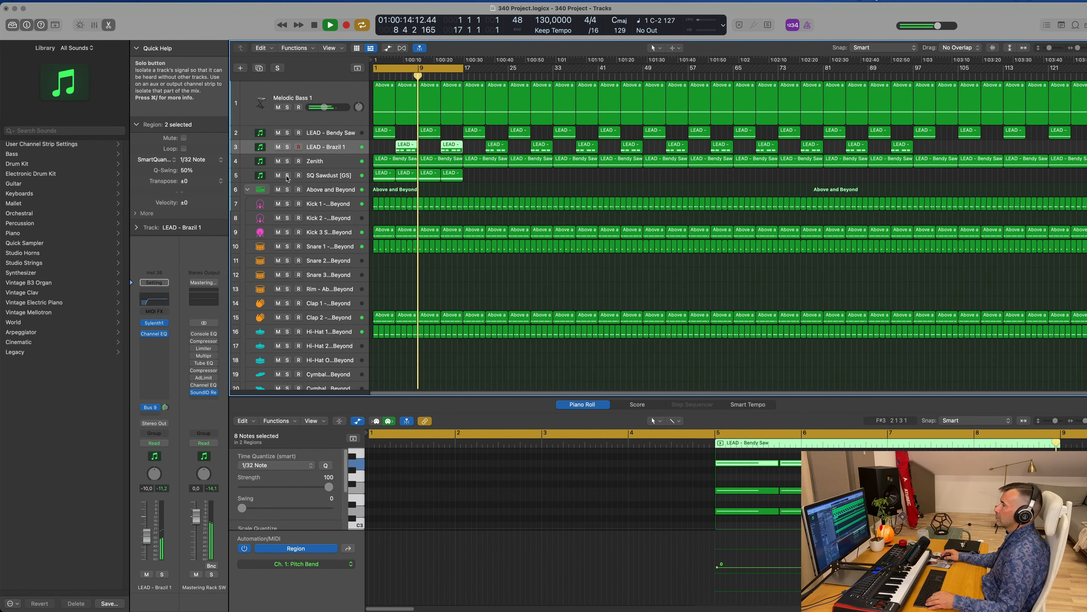
click(343, 179)
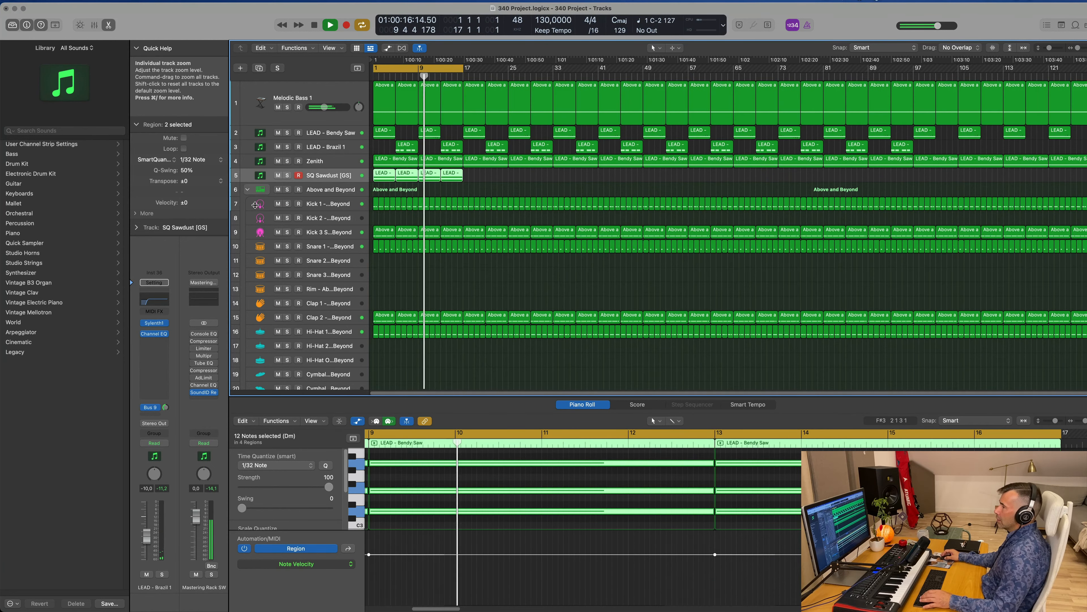
key(x)
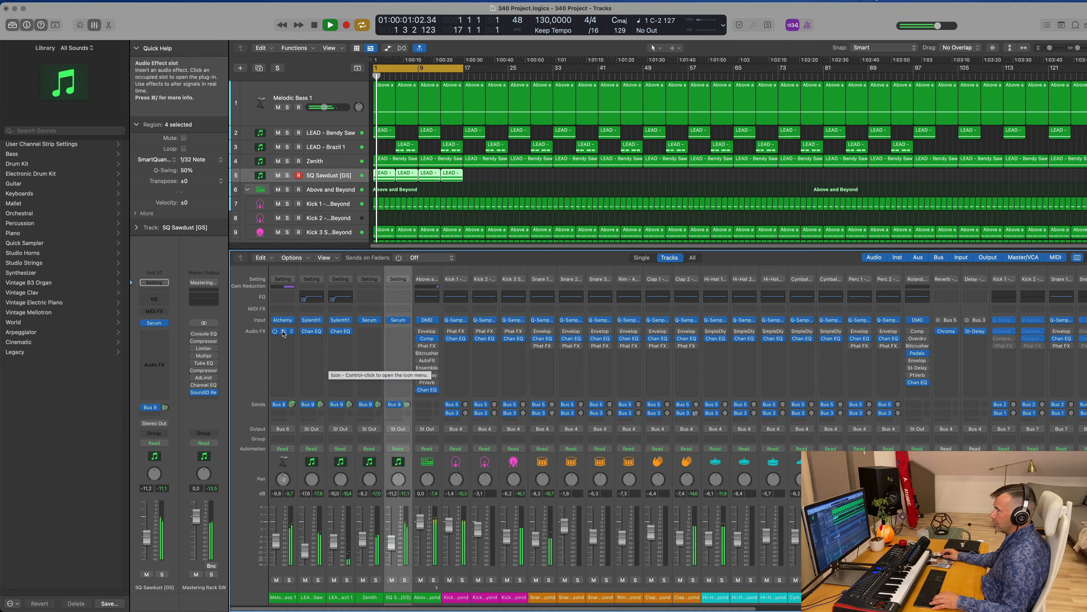
drag(282, 334, 401, 334)
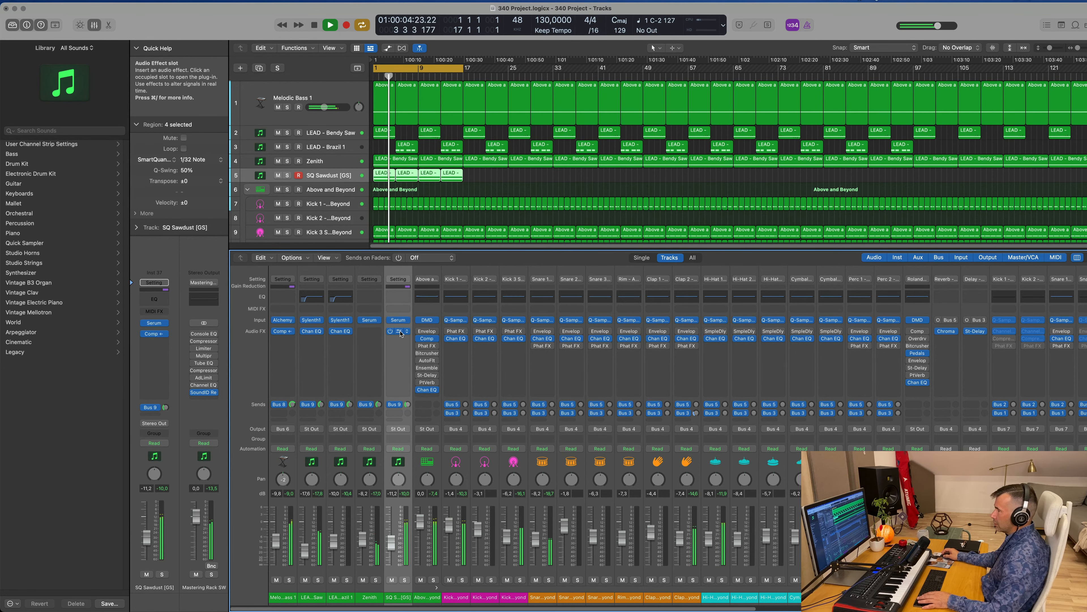
Check the copied Compressor's settings on the SQ Sawdust [GS] track during playback, close it, and restart playback
click(402, 334)
drag(611, 116, 554, 209)
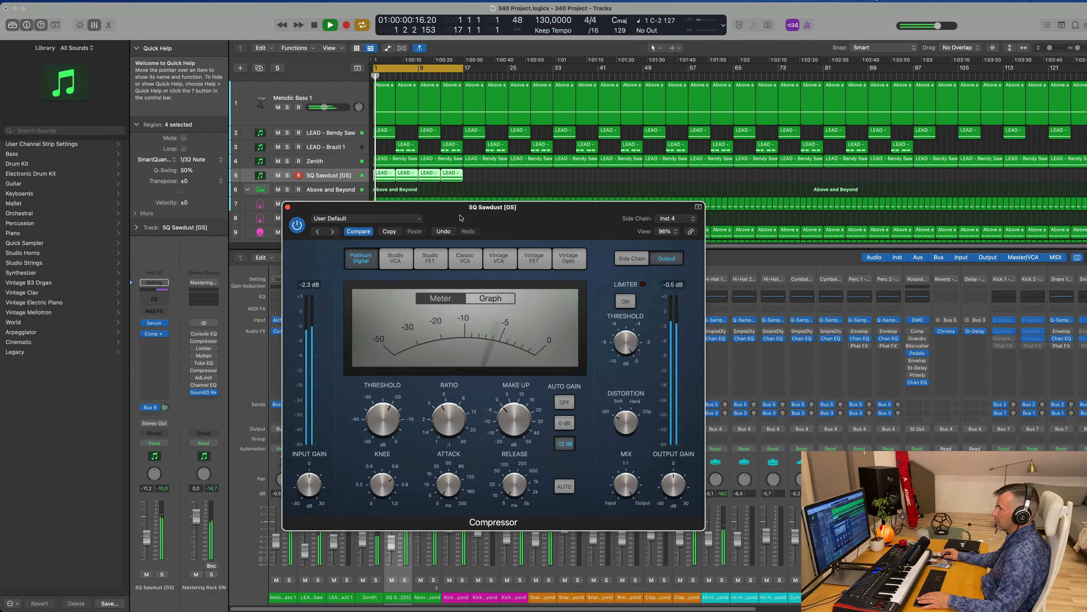
click(289, 208)
key(space)
key(space)
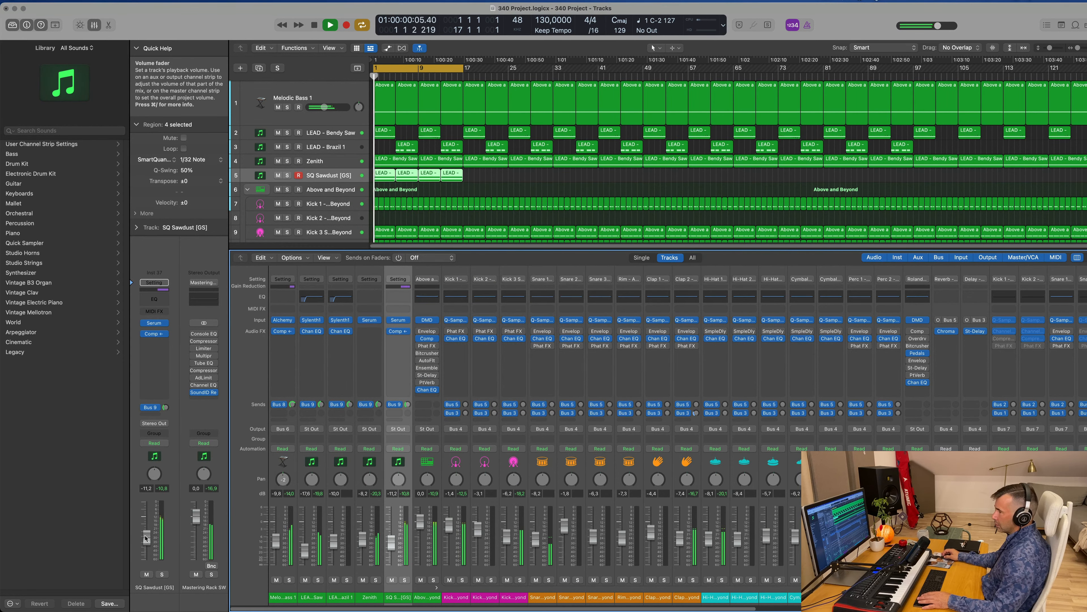
Reopen the Compressor and lower the SQ Sawdust [GS] track's volume to about -15.2 dB, restarting playback
click(156, 334)
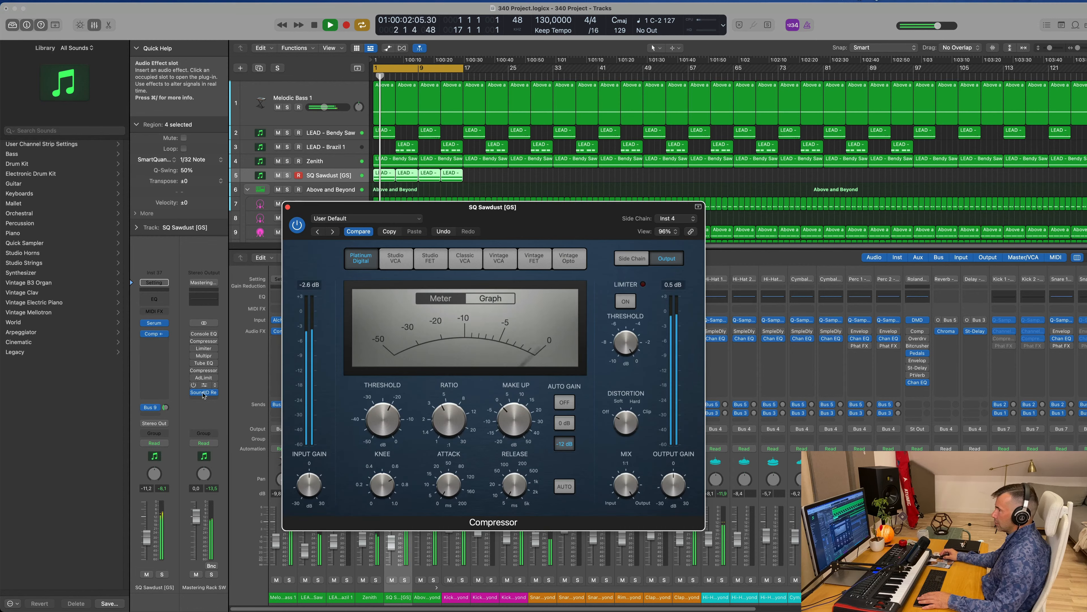
drag(147, 537, 148, 548)
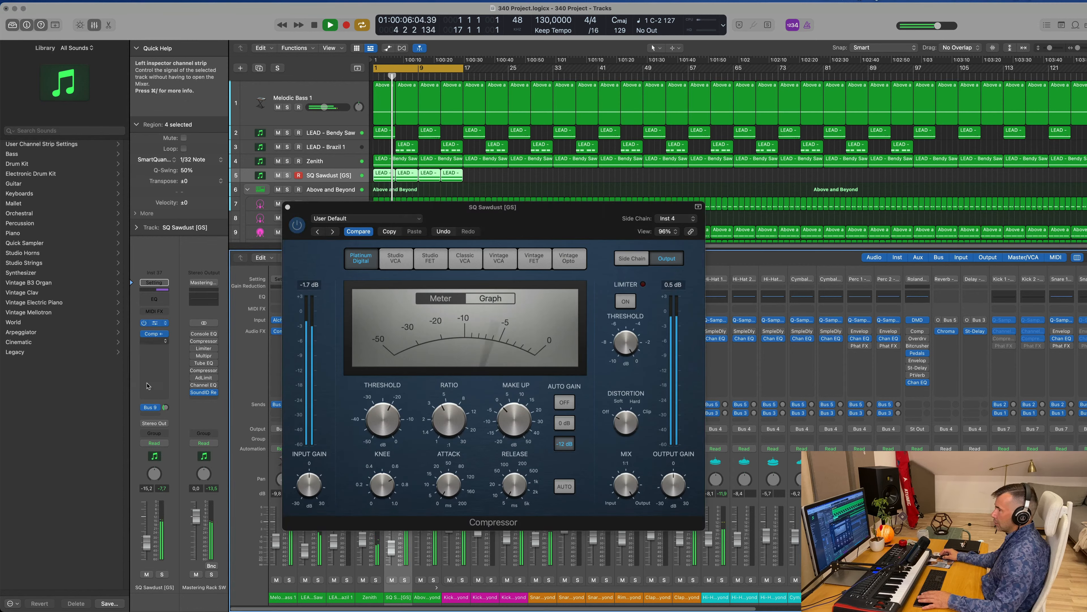
key(space)
key(space)
Add a Channel EQ to the SQ Sawdust [GS] track with a low cut at about 151 Hz and a high cut at about 4420 Hz
click(154, 299)
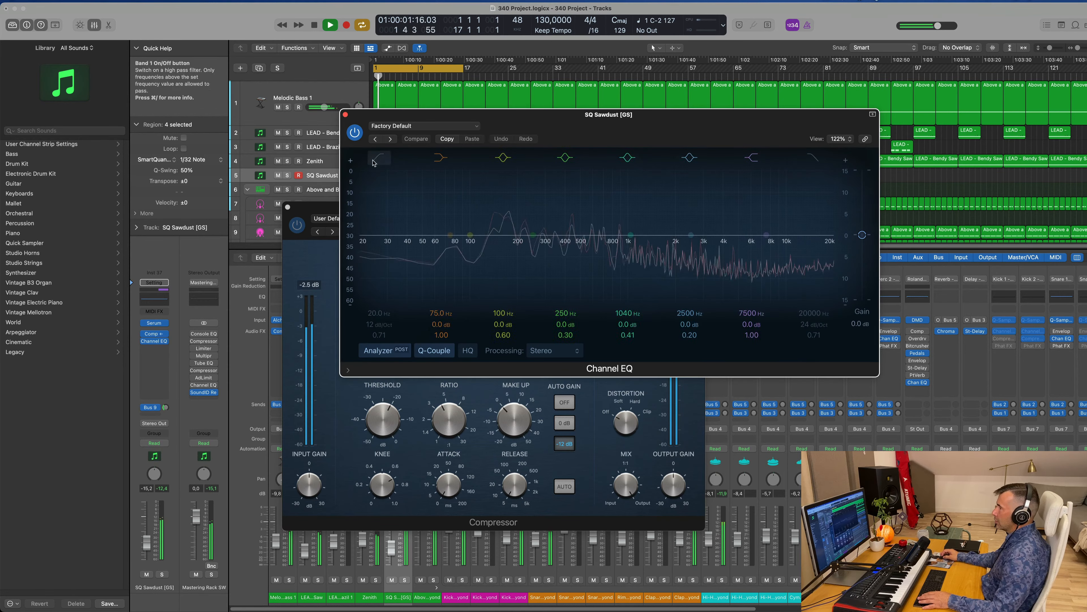
drag(363, 235, 497, 244)
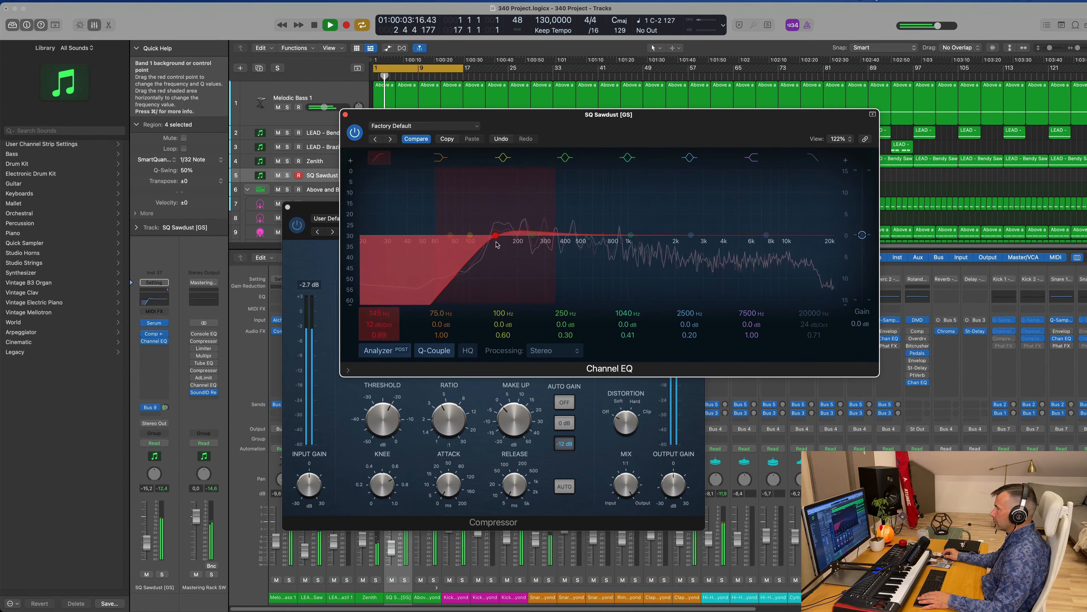
click(821, 233)
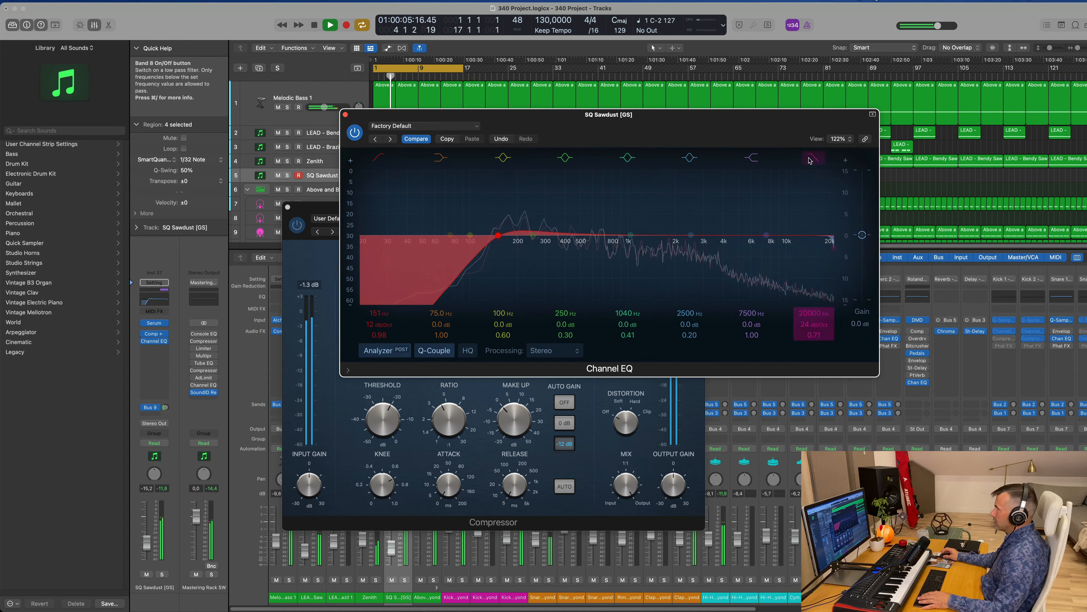
drag(822, 233, 701, 244)
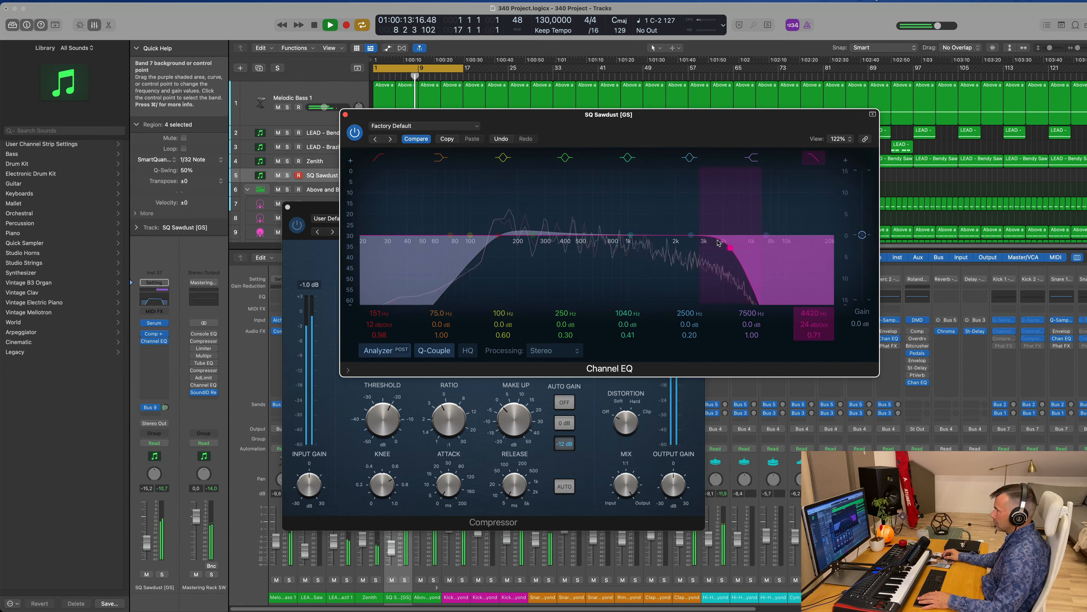
Set the Channel EQ's high cut to 20000 Hz, restart playback, and close the EQ and Compressor windows
drag(719, 242, 831, 243)
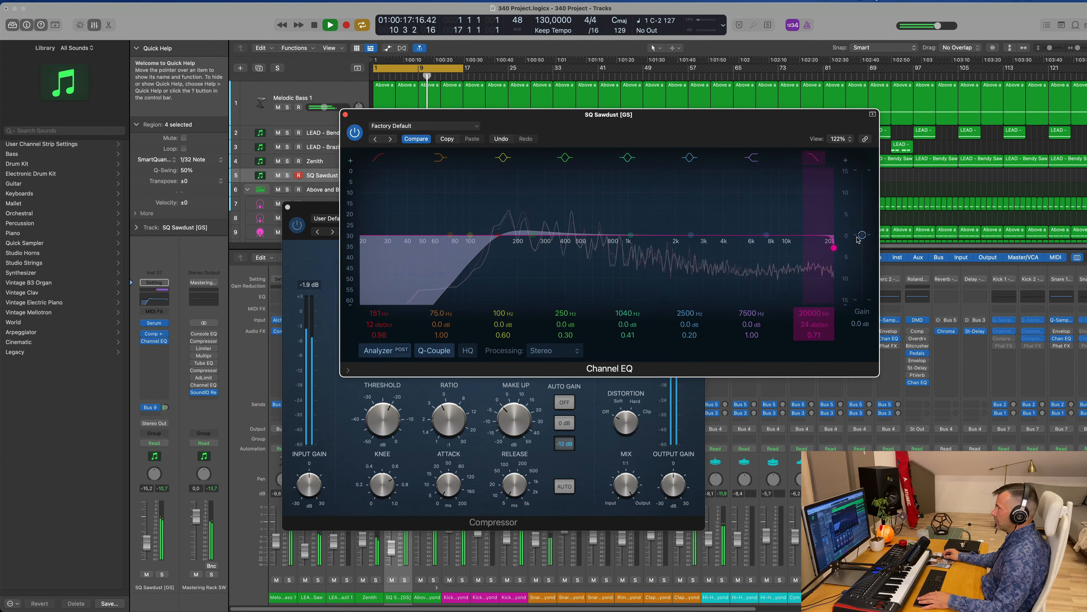
key(space)
key(space)
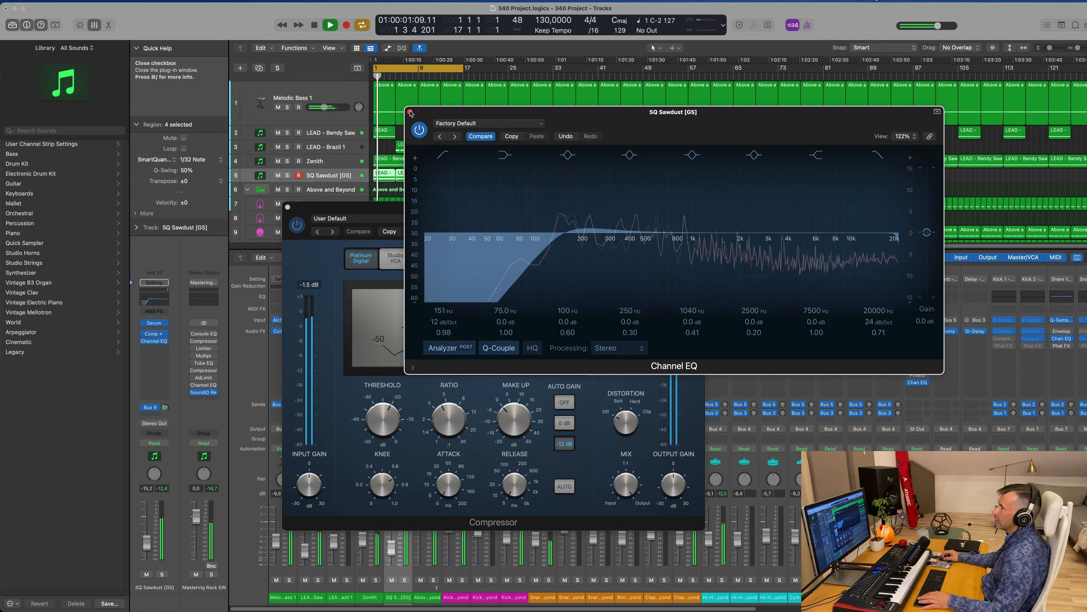
key(super+w)
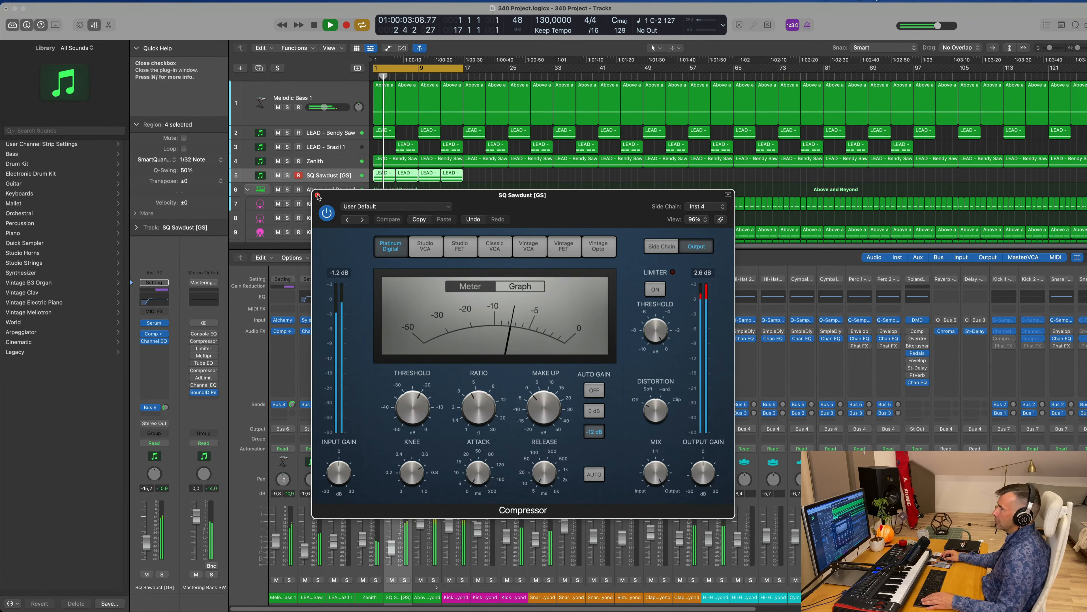
key(super+w)
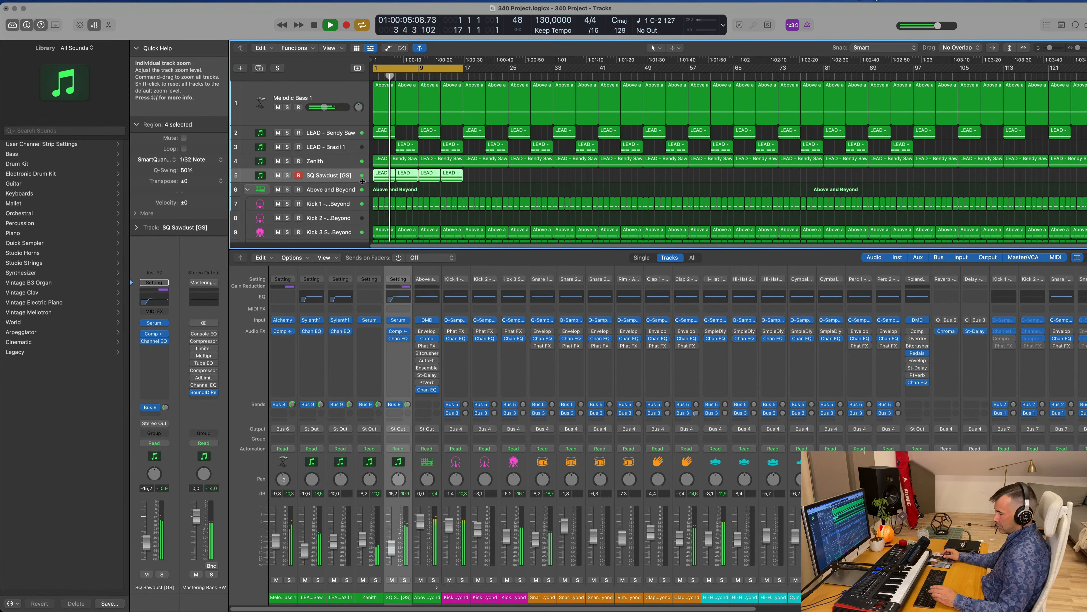
Repeat the SQ Sawdust [GS] regions along the track until they reach the end of the arrangement
key(super+r)
key(super+r)
key(super+r)
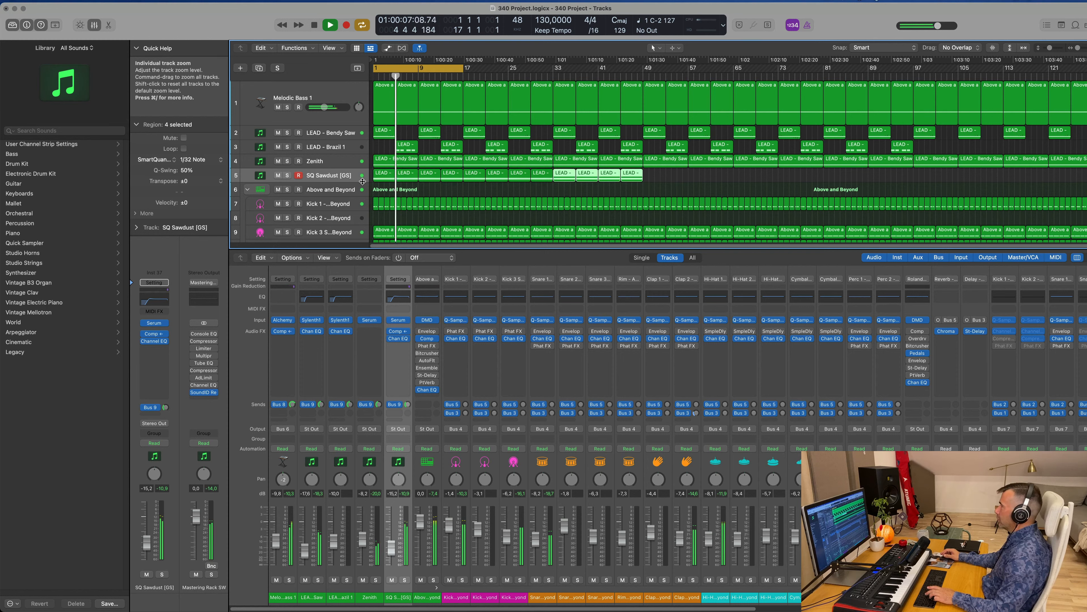
key(super+r)
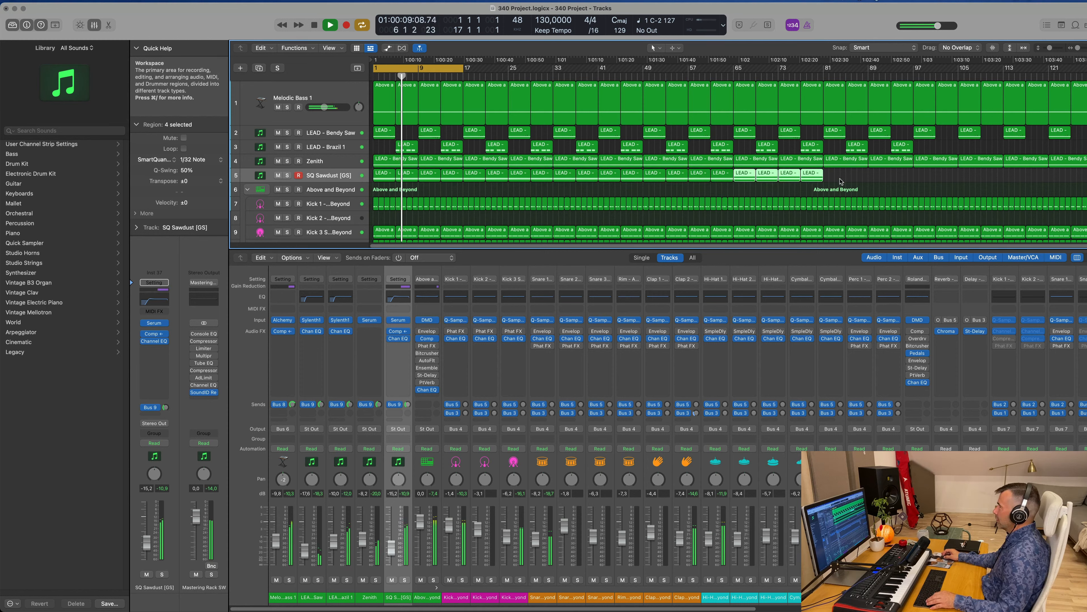
drag(807, 182, 626, 179)
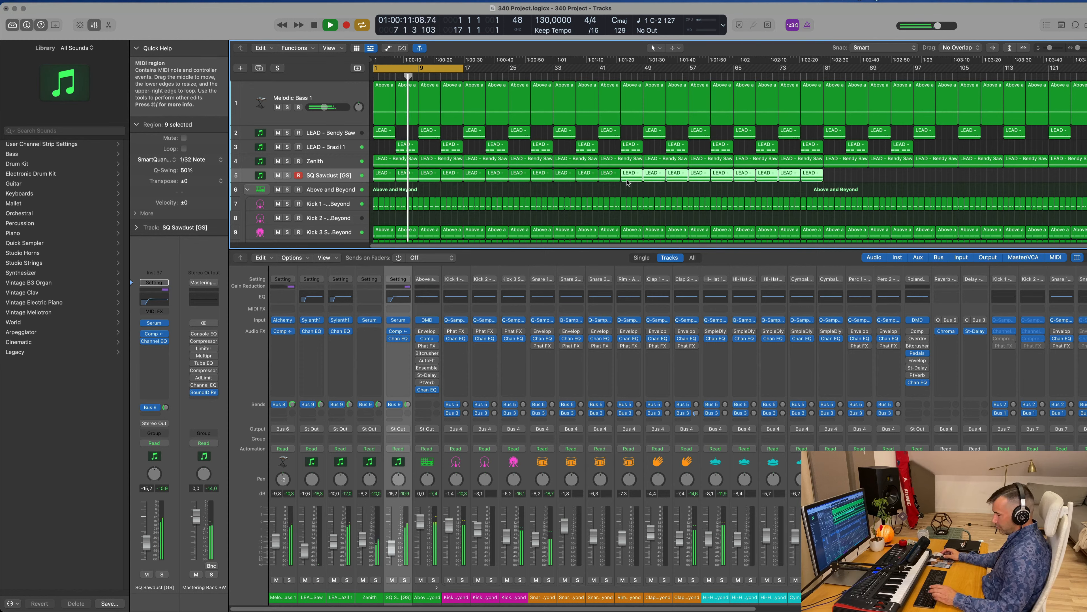
key(super+r)
drag(1057, 177, 938, 184)
key(super+r)
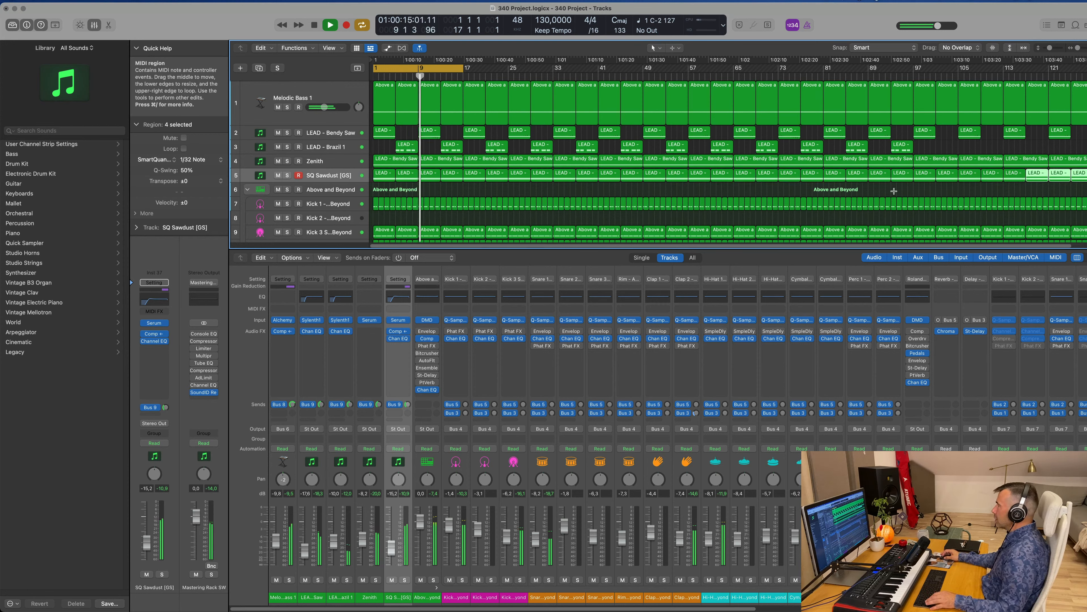
key(super+Left)
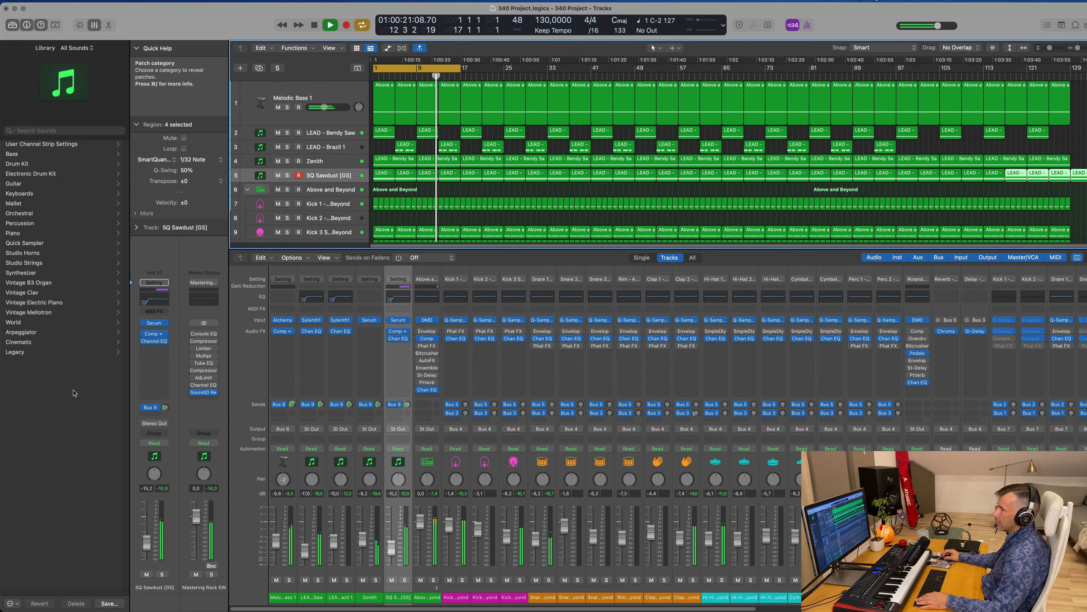
Open Serum on the SQ Sawdust [GS] track, switch on its MG Low 12 filter, and test the cutoff sweep during playback
click(154, 322)
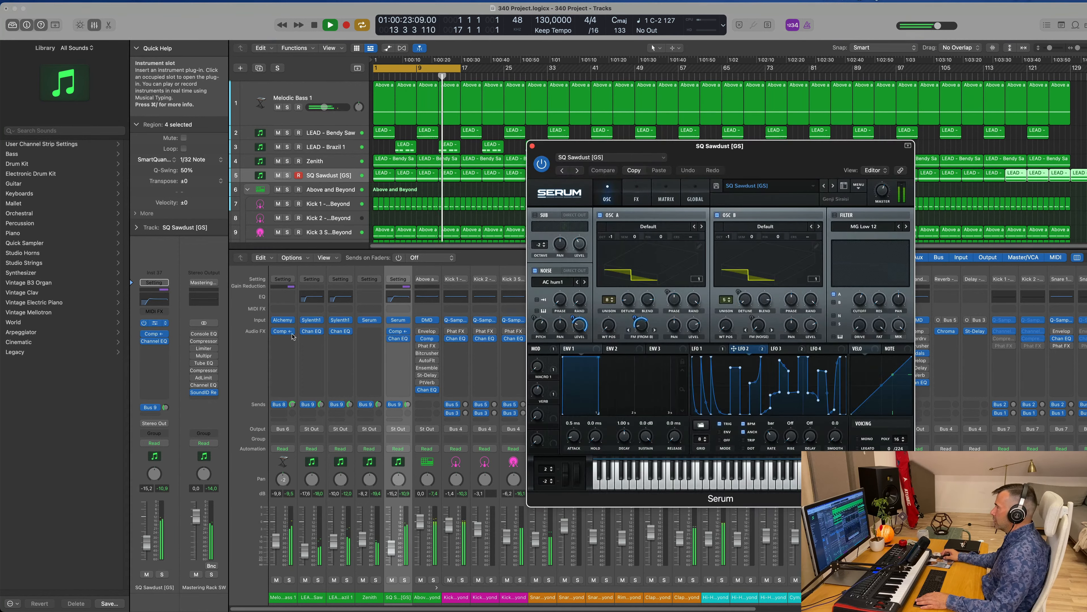
drag(782, 151, 551, 141)
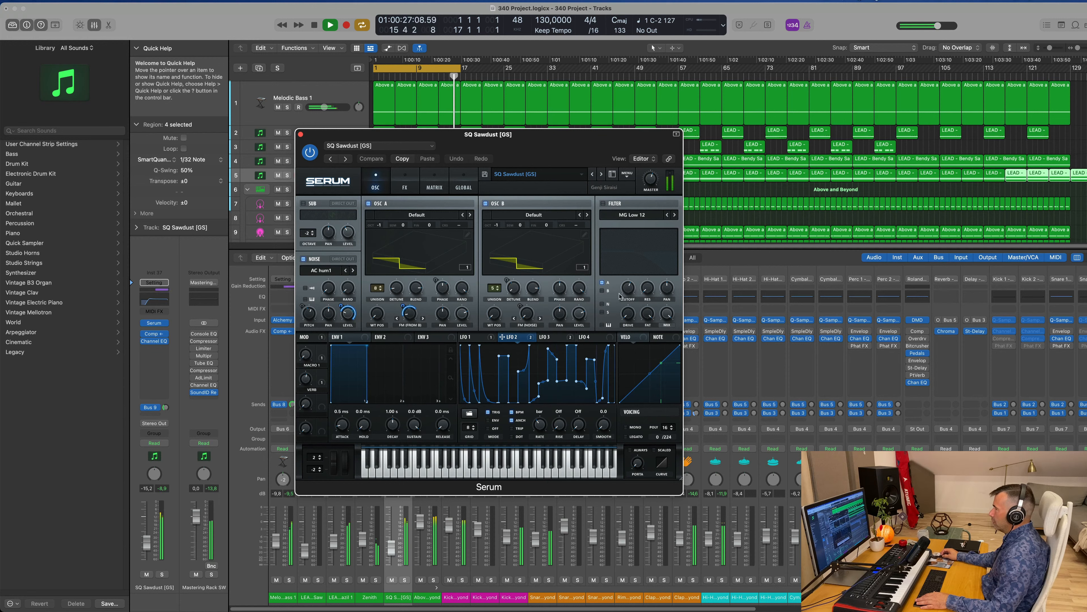
drag(630, 290, 628, 298)
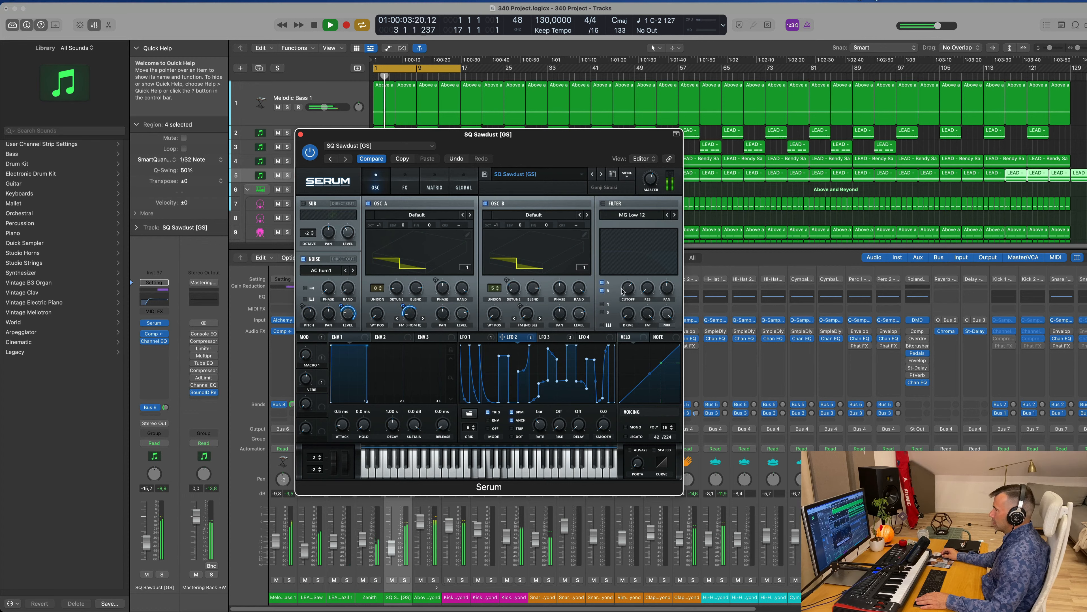
drag(634, 290, 630, 302)
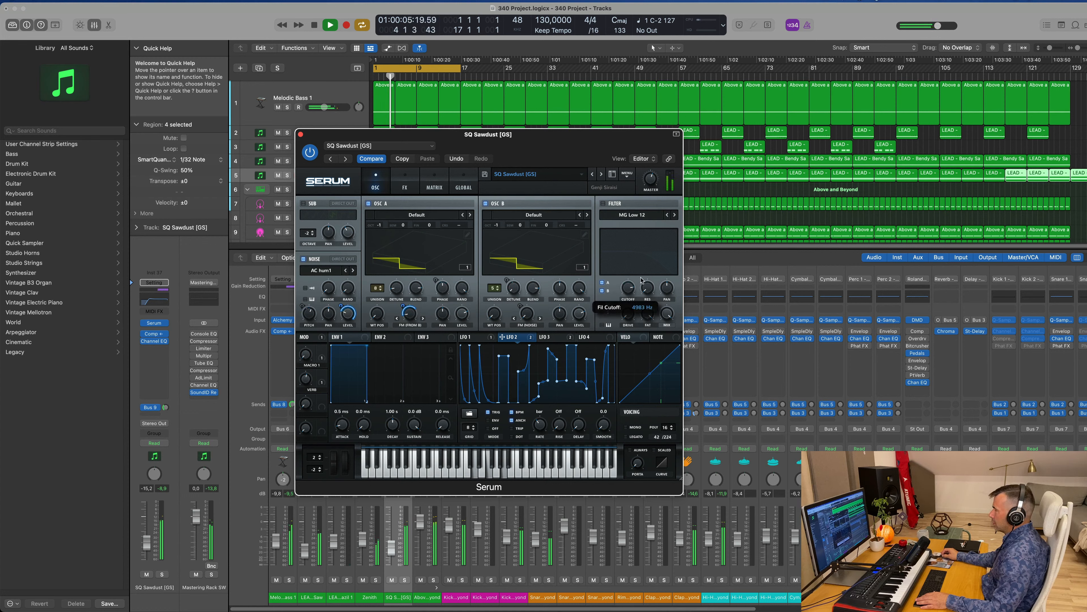
click(604, 204)
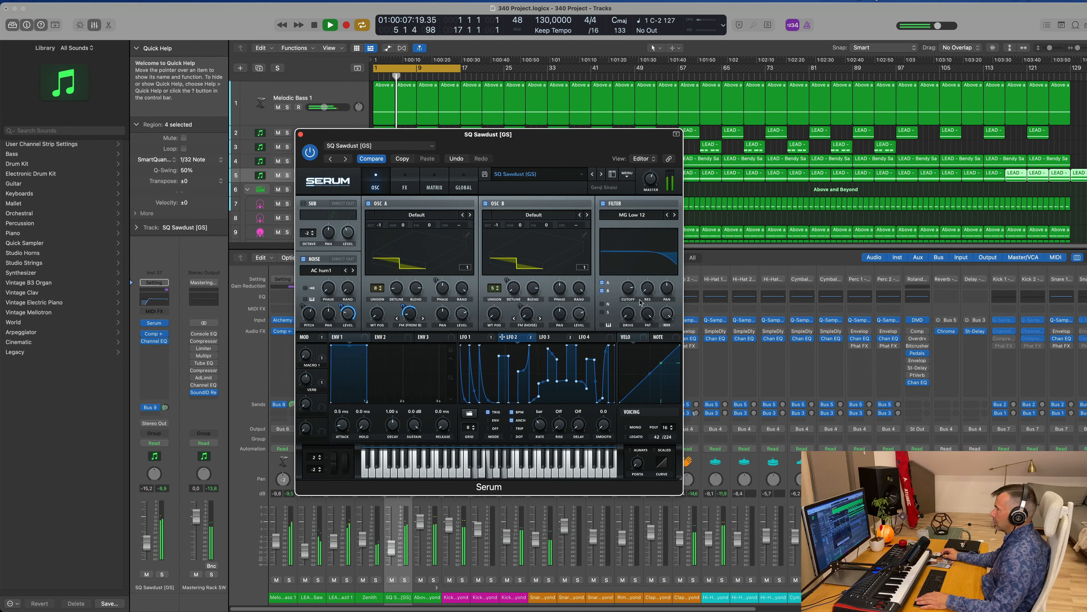
drag(628, 290, 630, 298)
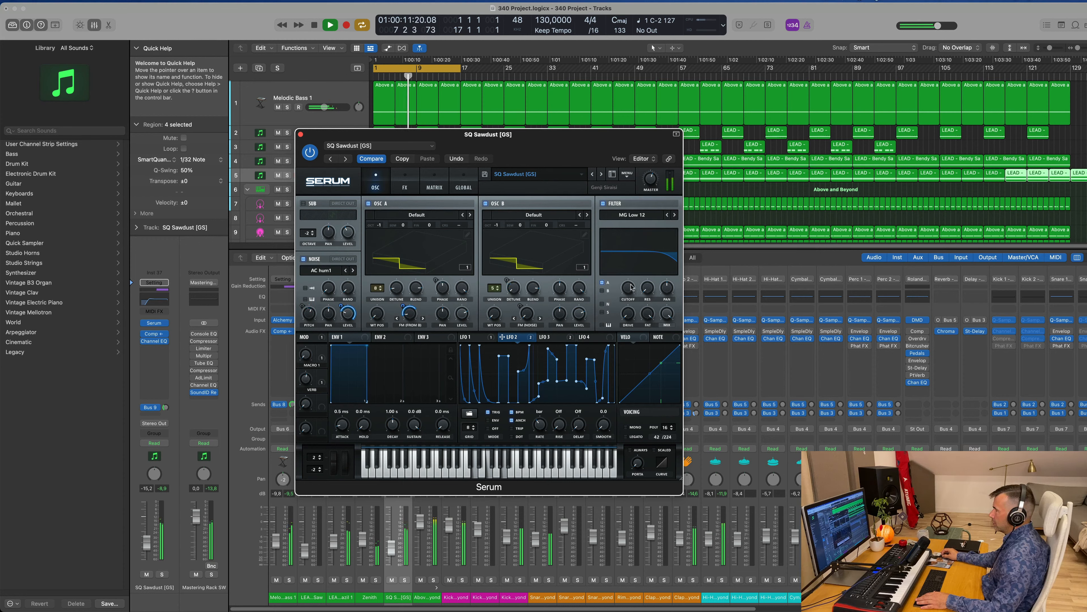
drag(632, 286, 638, 268)
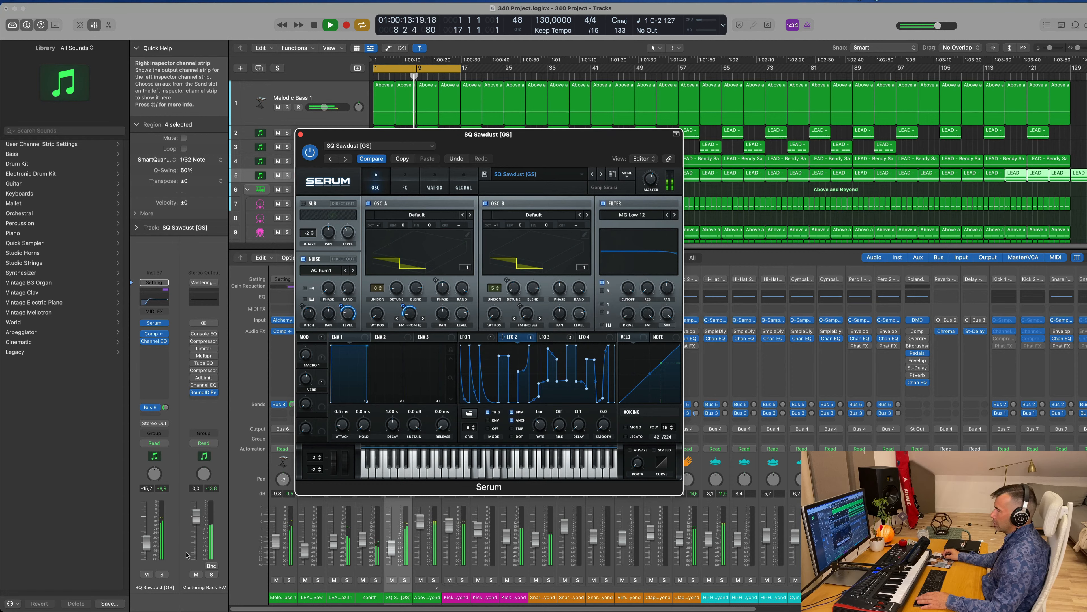
Restart playback with SQ Sawdust [GS] soloed and sweep Serum's filter cutoff down to about 41 Hz and back up to 22090 Hz
key(space)
key(space)
click(287, 175)
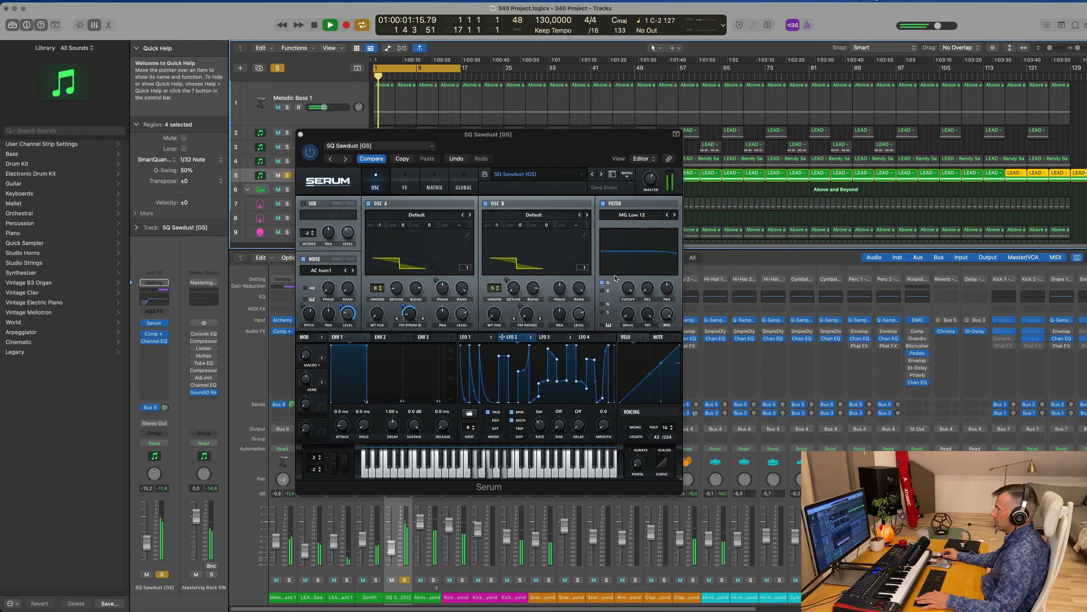
drag(627, 287, 626, 308)
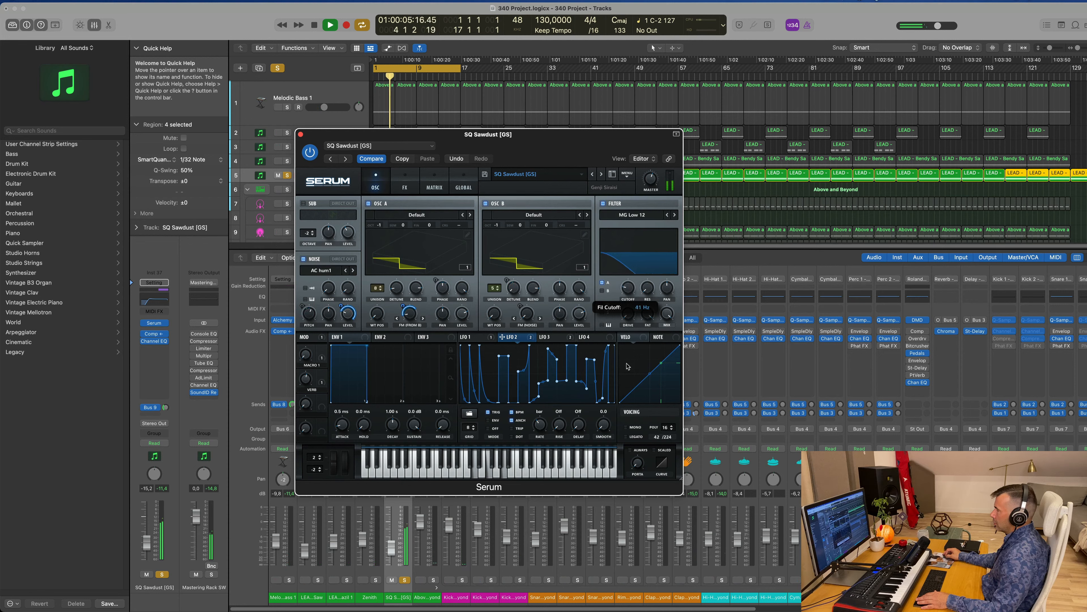
drag(632, 351, 641, 268)
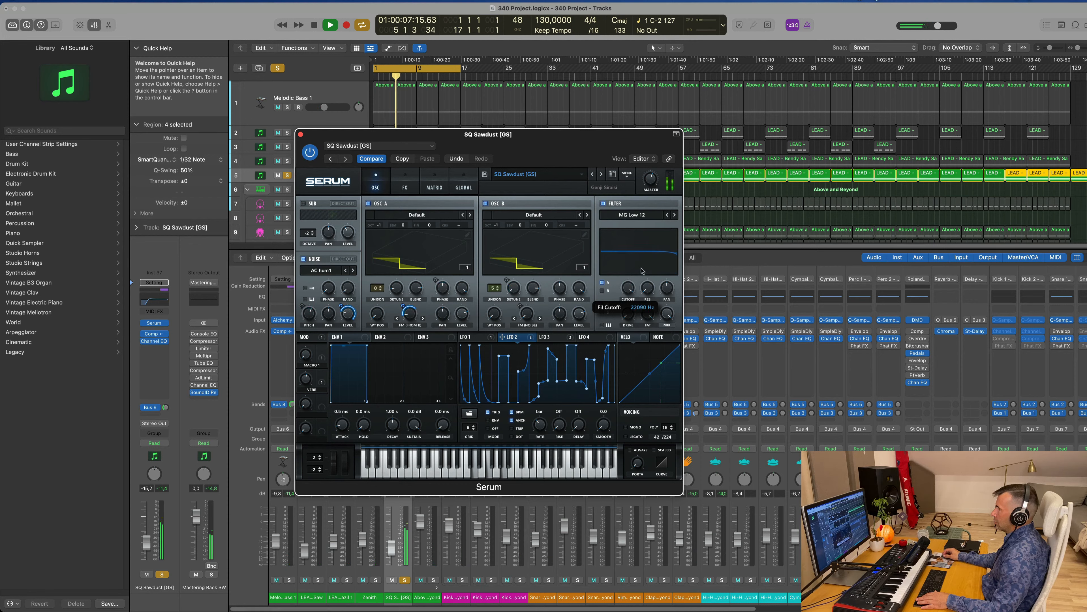
Route oscillator B through Serum's filter, adjusting the filter stereo to 55% and the cutoff to about 321 Hz
mouse_move(618, 322)
mouse_down()
mouse_move(609, 377)
mouse_move(620, 281)
mouse_move(627, 351)
mouse_move(634, 337)
mouse_up()
click(602, 291)
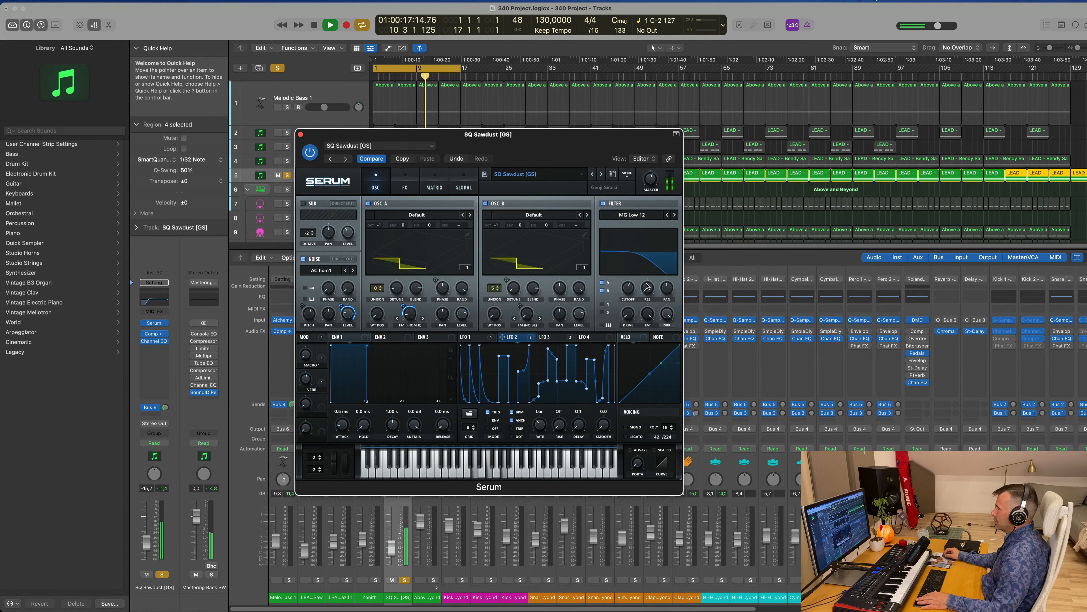
drag(647, 287, 672, 277)
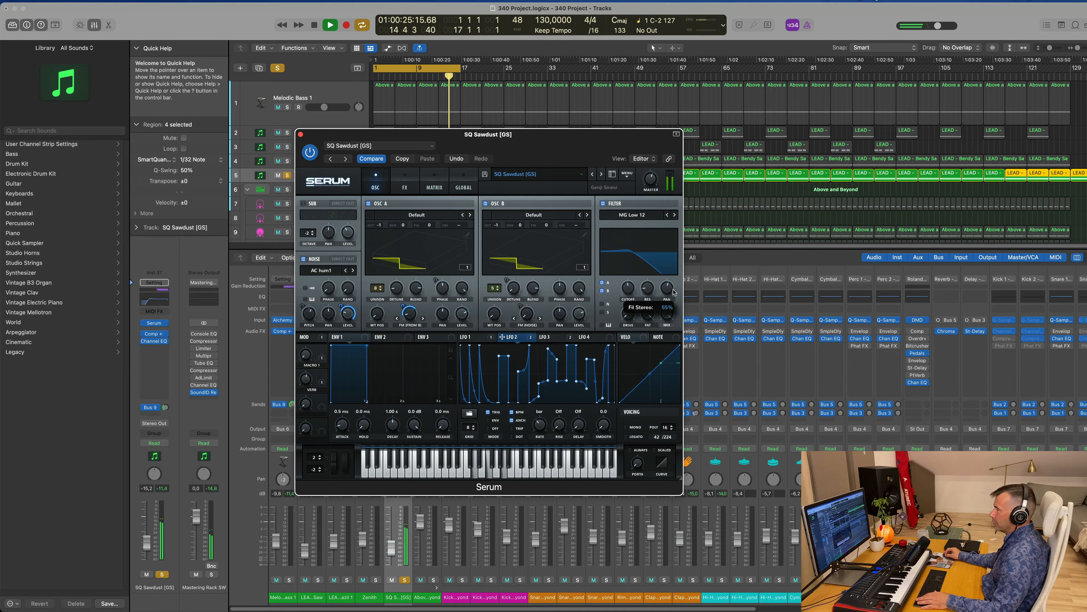
mouse_move(628, 289)
mouse_down()
mouse_move(636, 250)
mouse_move(629, 294)
mouse_up()
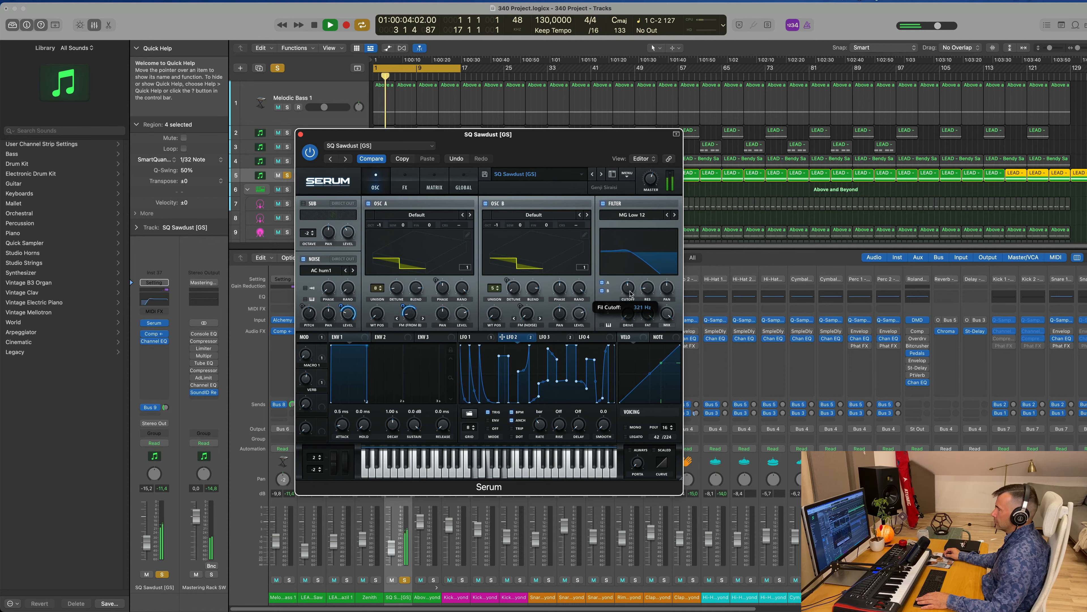
Unsolo SQ Sawdust [GS], restart playback, and sweep Serum's filter cutoff down to about 63 Hz and back up within the full mix
key(space)
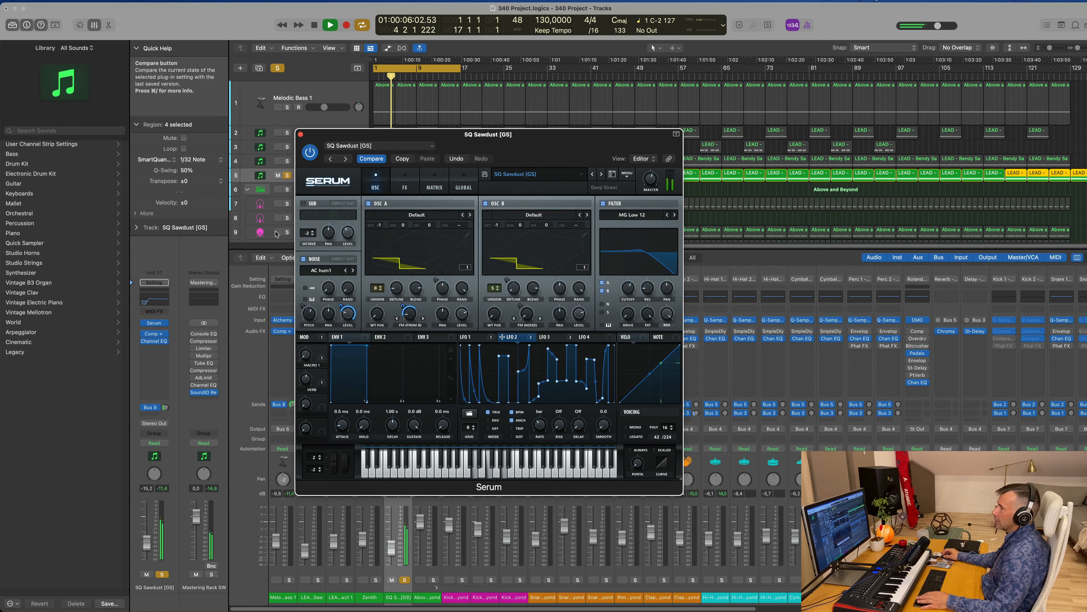
click(162, 574)
key(space)
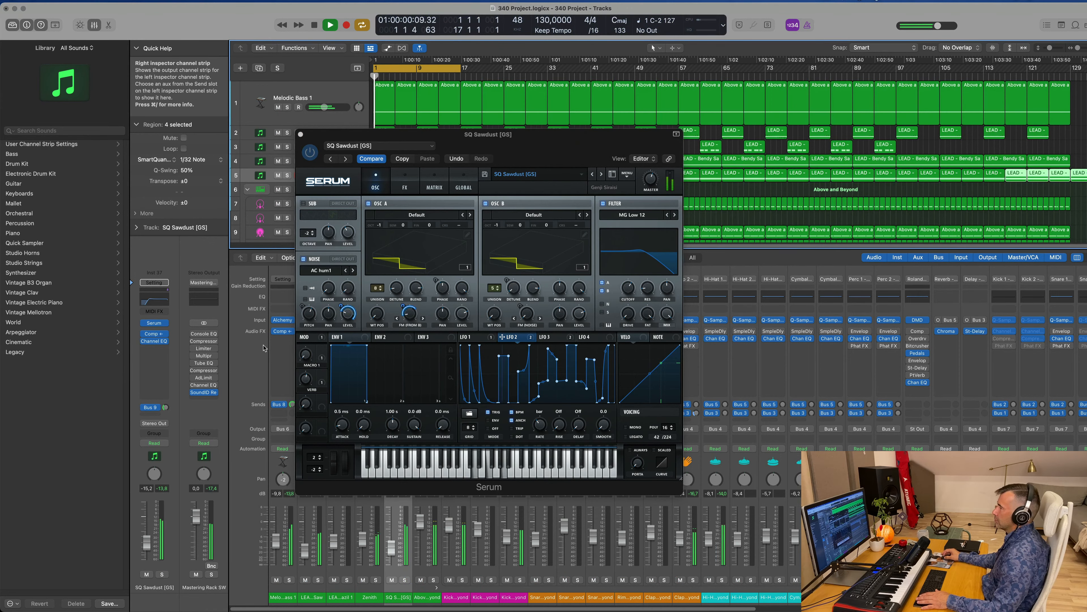
drag(635, 294, 628, 344)
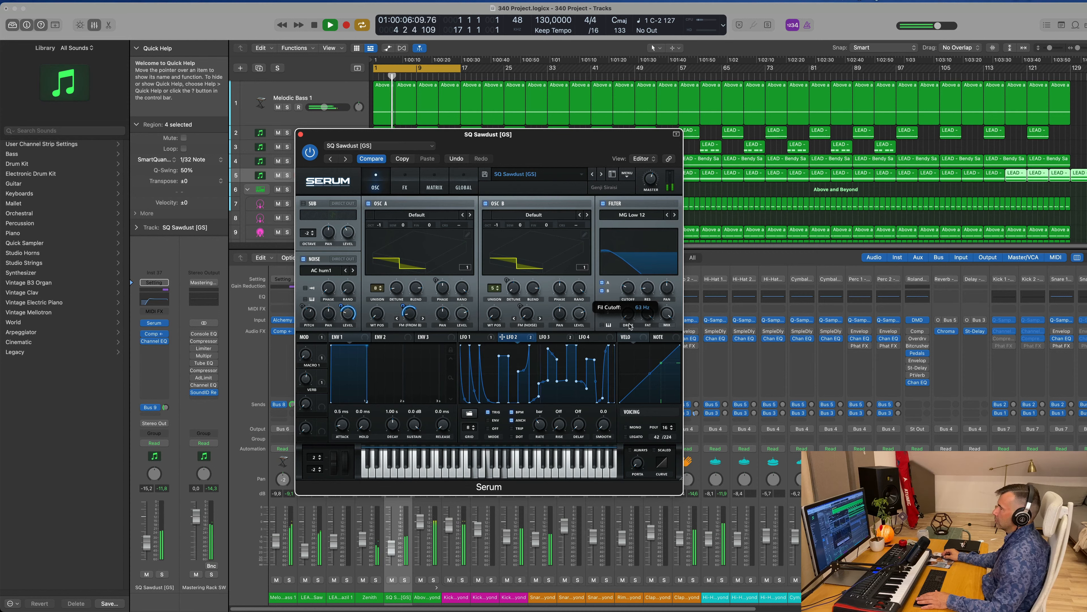
drag(630, 325, 631, 284)
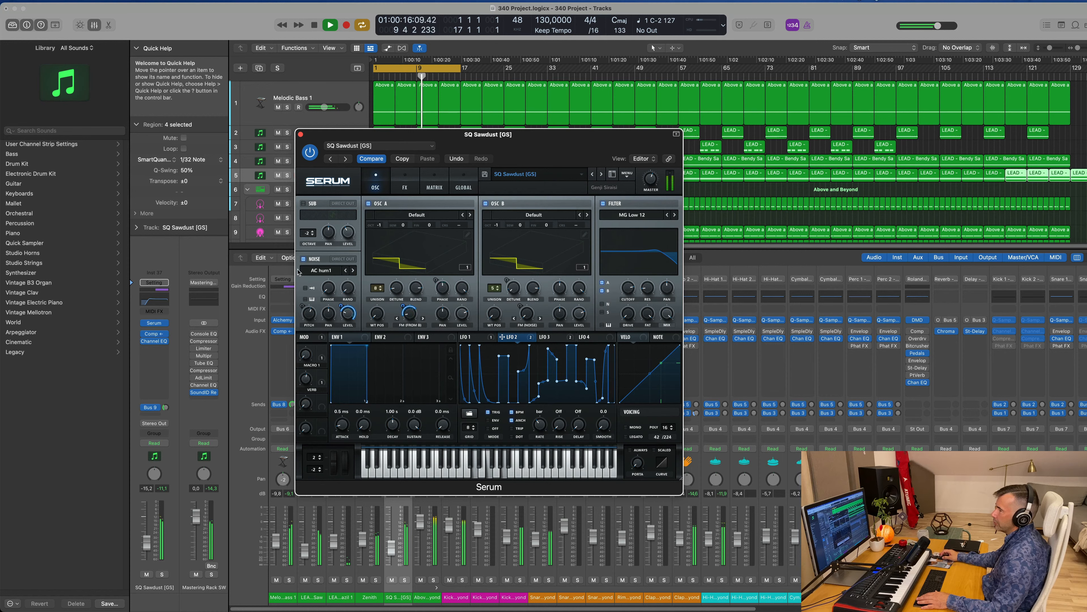
Switch off Serum's noise oscillator, solo the SQ Sawdust [GS] track, and open the filter cutoff to 22090 Hz
click(303, 259)
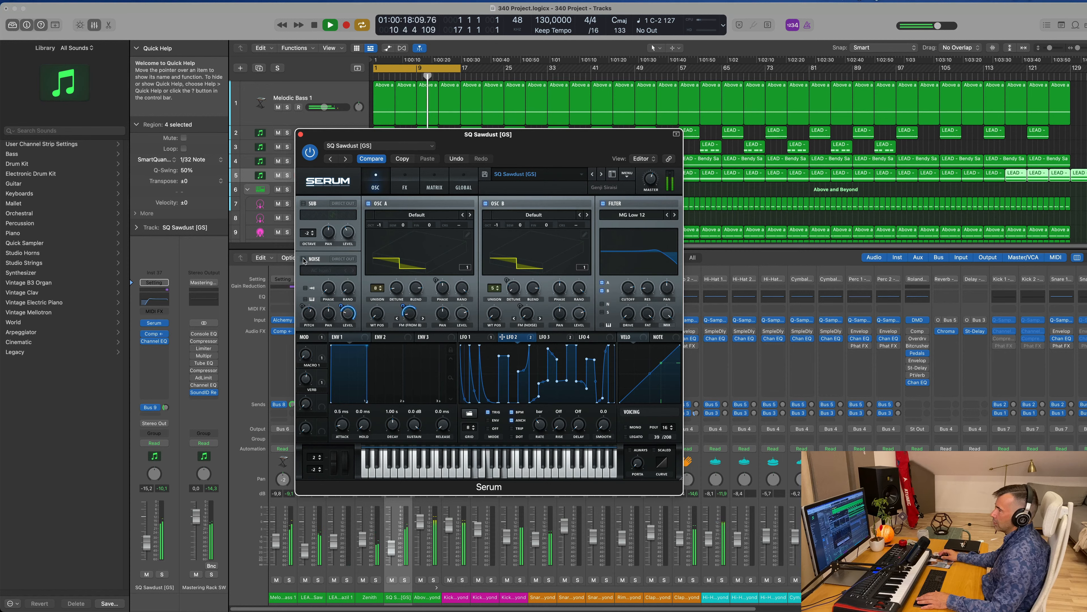
key(s)
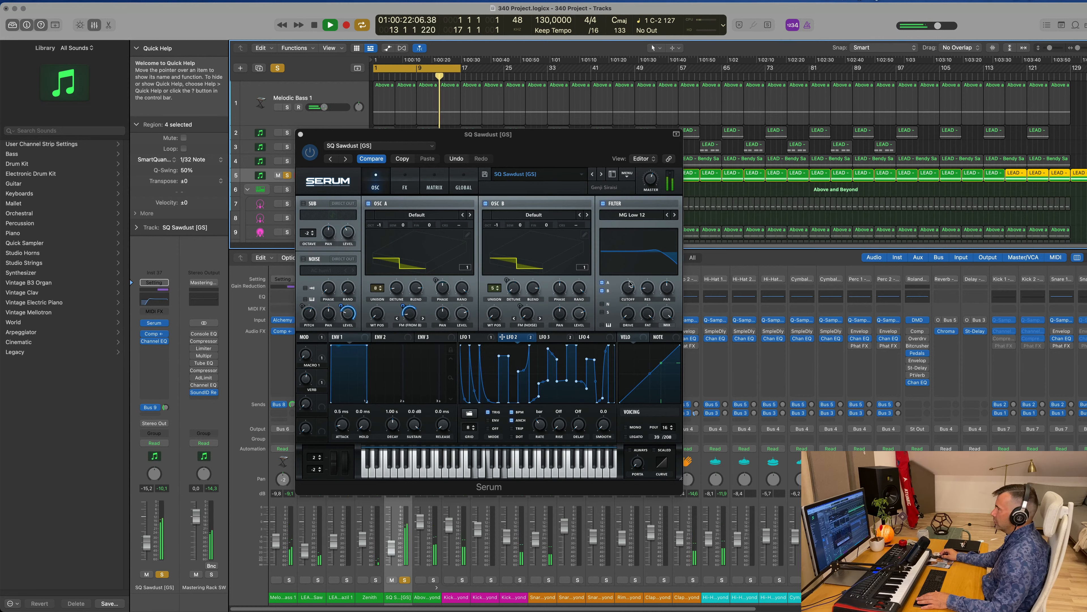
drag(630, 284, 630, 258)
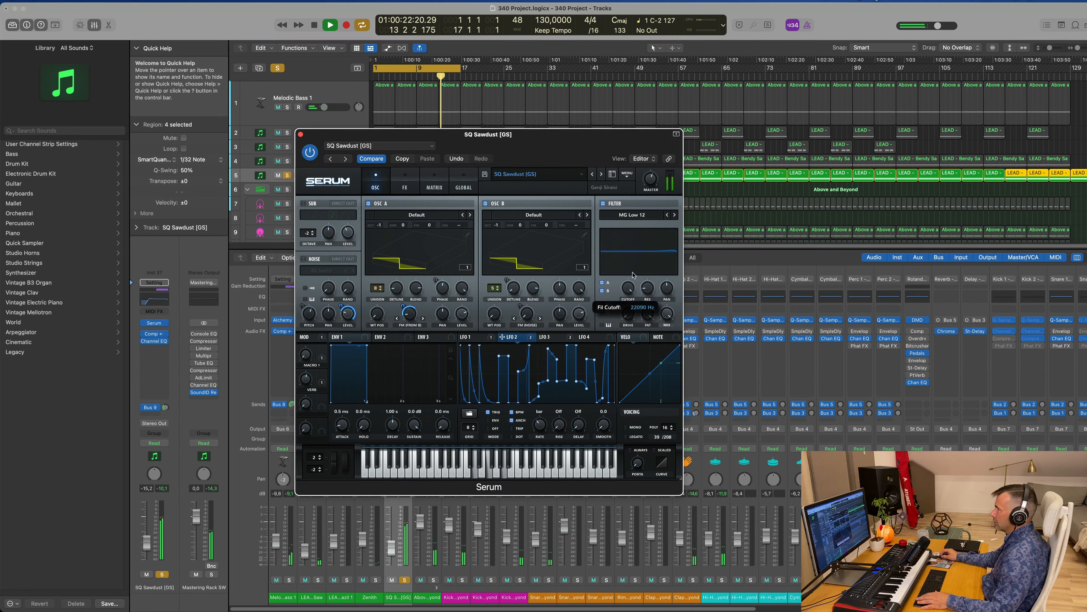
Compare the soloed sound with Serum's noise oscillator on and off, and leave the AC hum1 noise switched on
click(304, 259)
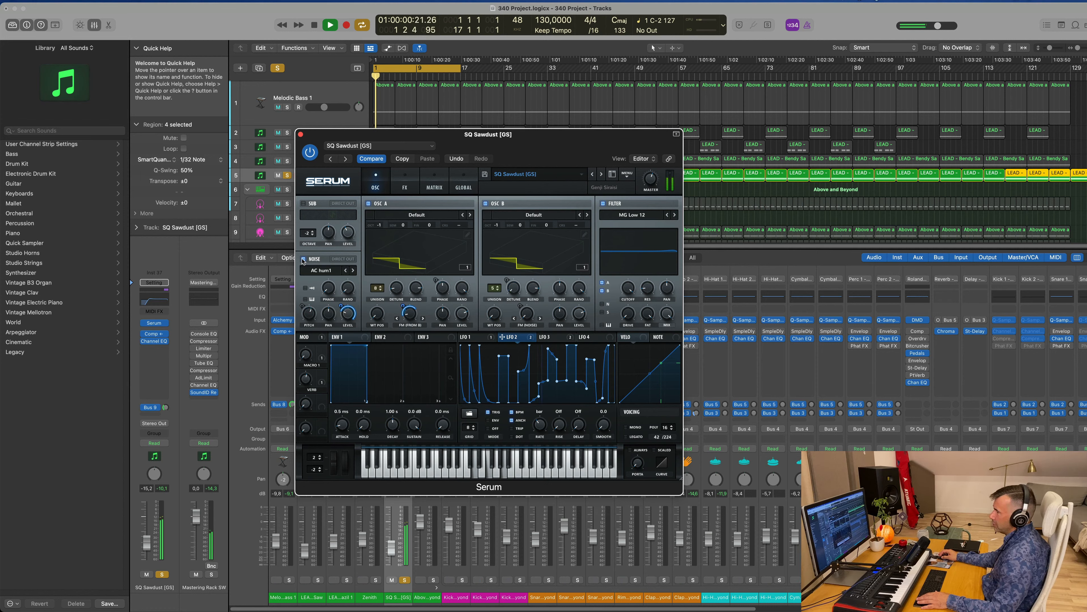
click(303, 259)
click(303, 259)
drag(348, 316, 349, 346)
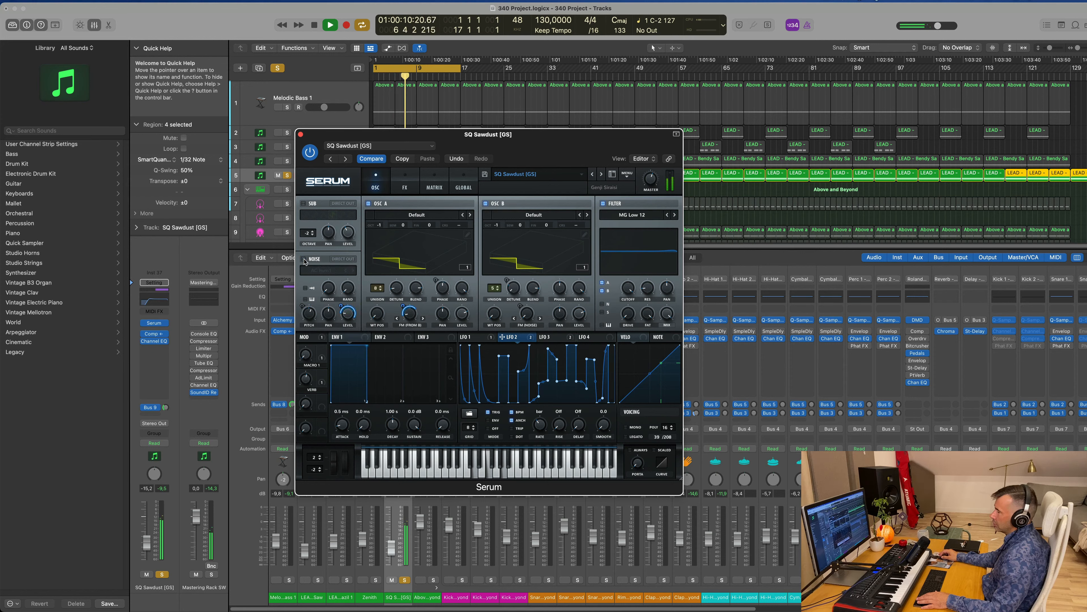
mouse_move(346, 317)
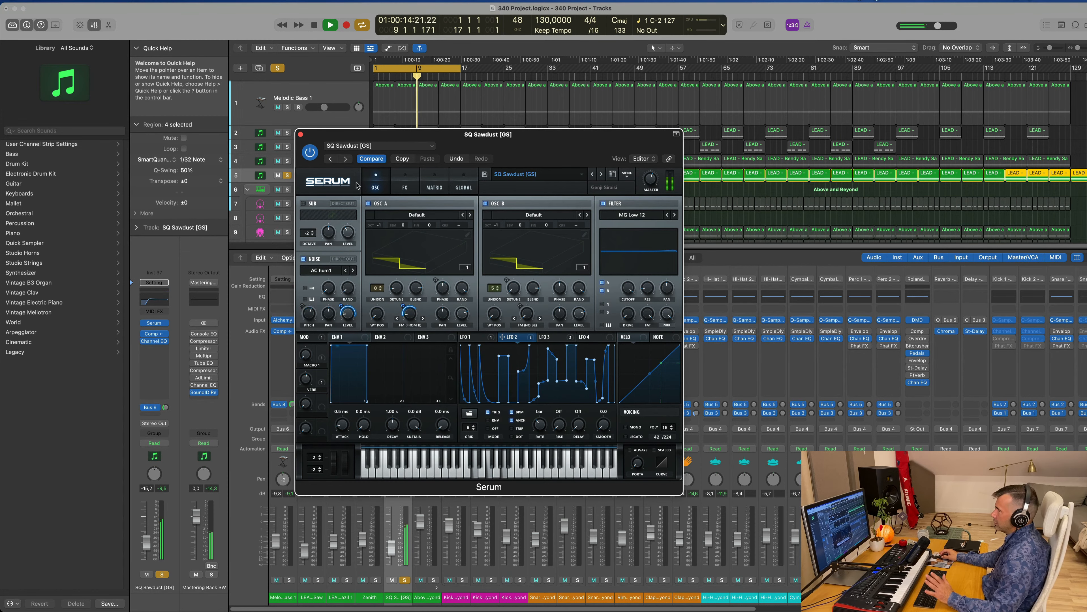
Set SQ Sawdust [GS] to Touch automation, record a downward sweep of Serum's filter cutoff from the start, stop playback, and close Serum
drag(515, 142, 641, 149)
key(Return)
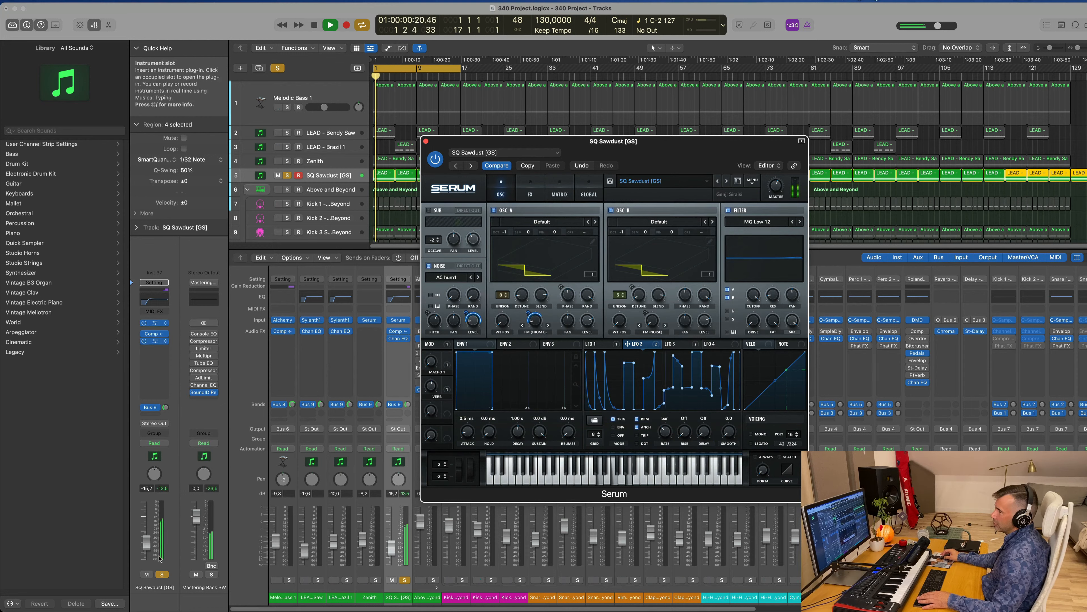
click(154, 443)
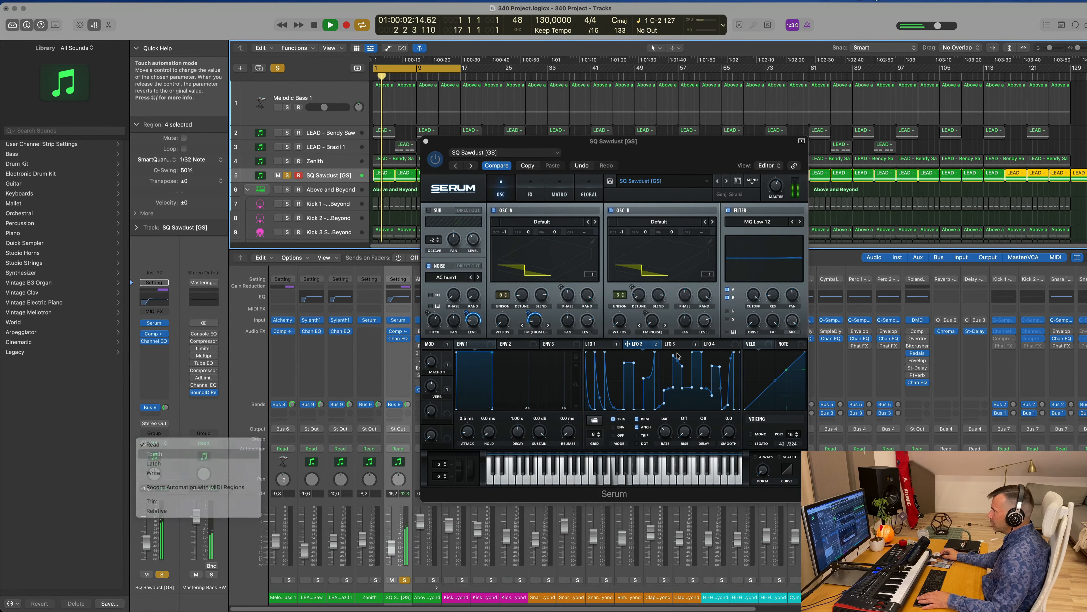
click(155, 453)
drag(754, 297, 753, 347)
key(space)
click(426, 141)
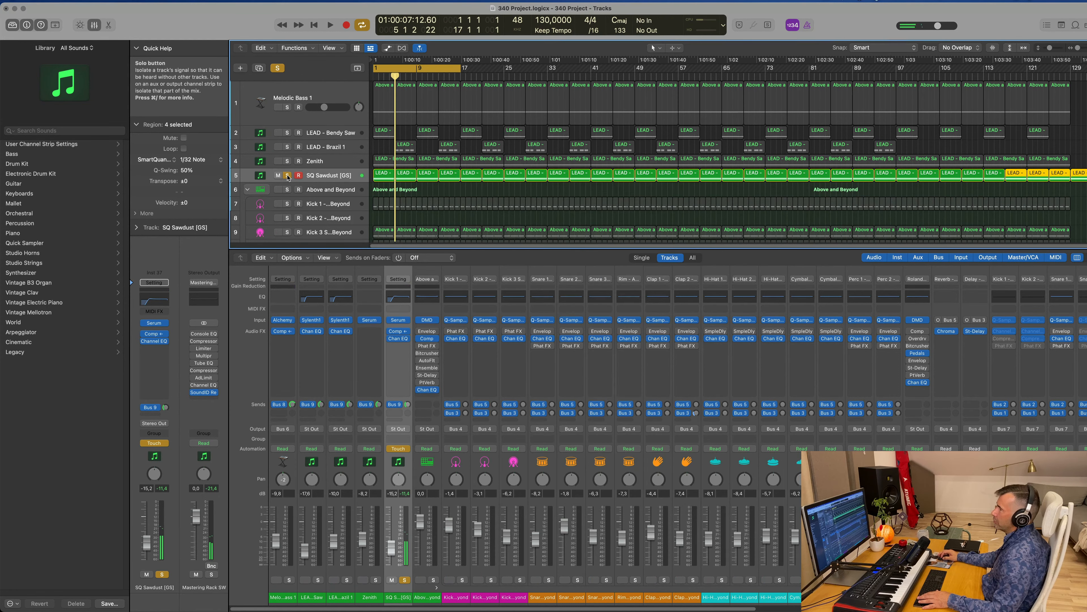
Unsolo SQ Sawdust [GS] and display its recorded Serum Fil Cutoff automation curve while playing from the start
key(s)
drag(332, 253, 340, 210)
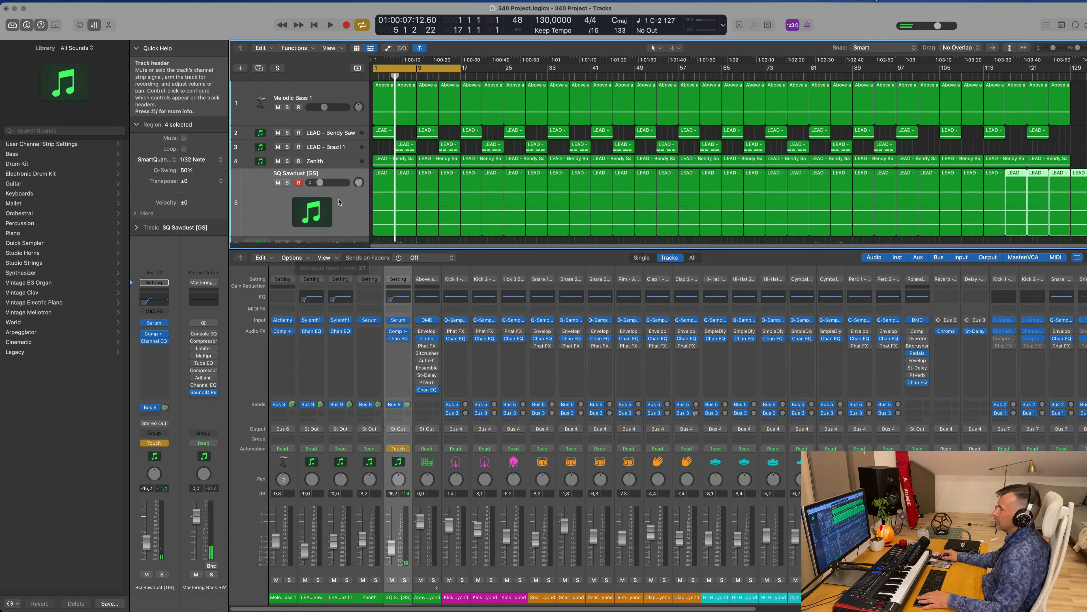
key(a)
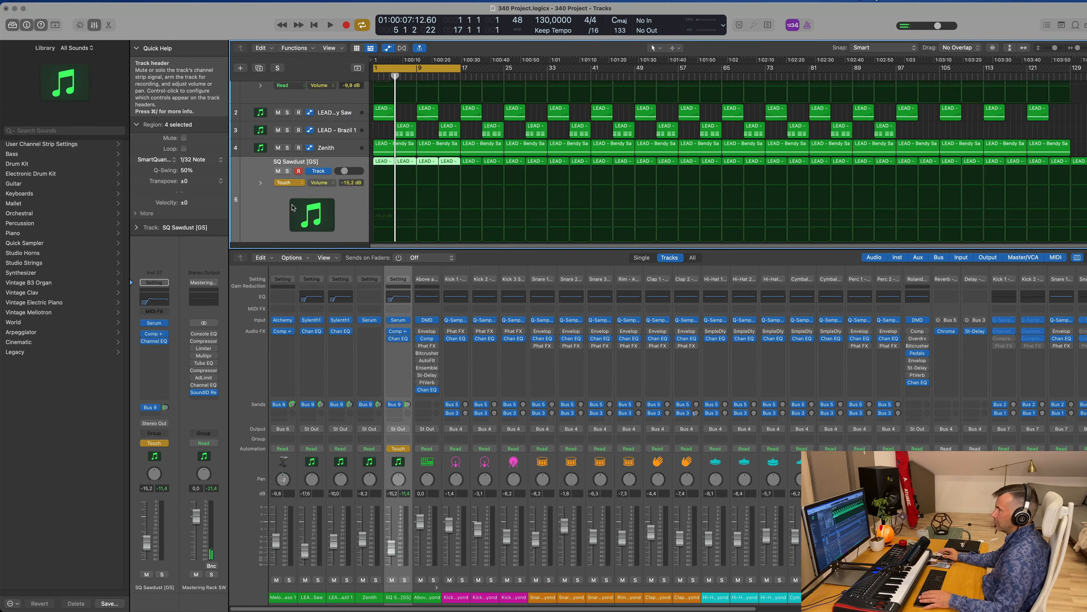
key(ctrl+z)
key(Return)
key(space)
click(328, 107)
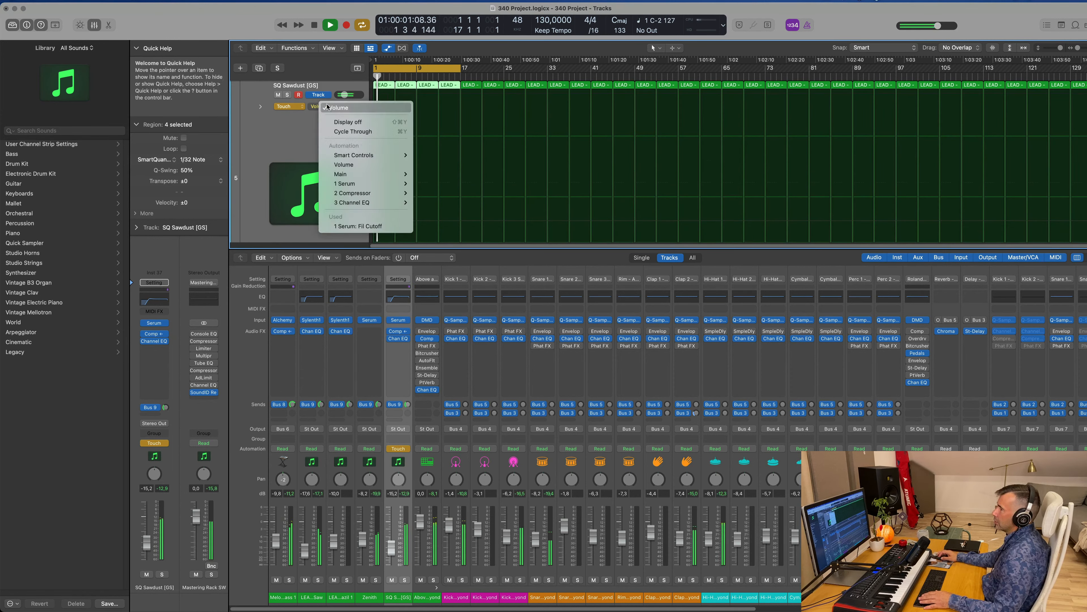
click(347, 227)
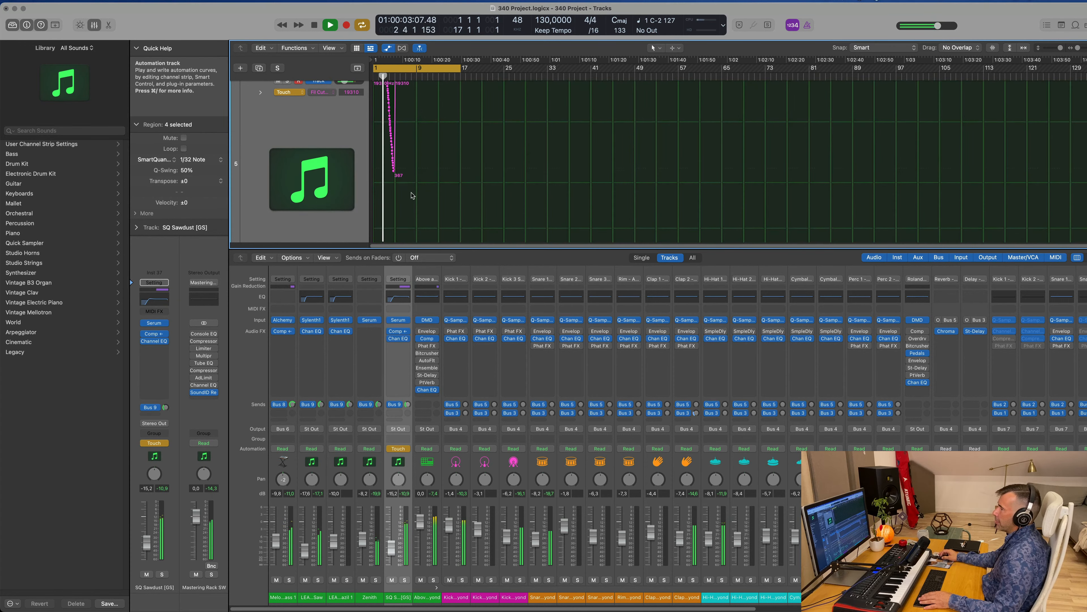
Replace the recorded cutoff sweep on SQ Sawdust [GS] with a linear ramp from 540 Hz at bar 1 to 19310 Hz at bar 17
key(ctrl+z)
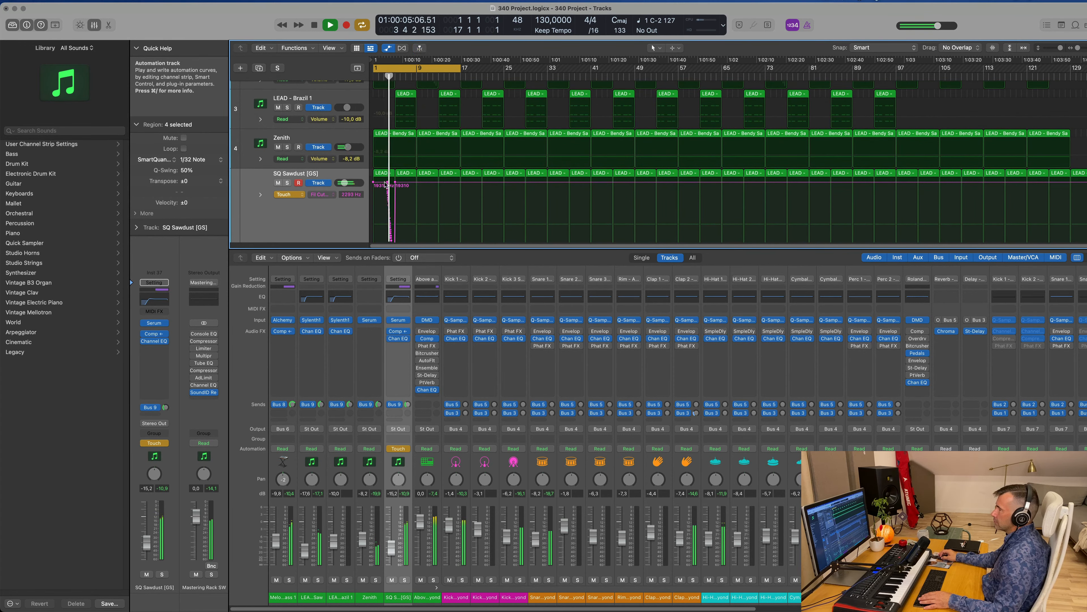
drag(395, 182, 374, 182)
click(473, 186)
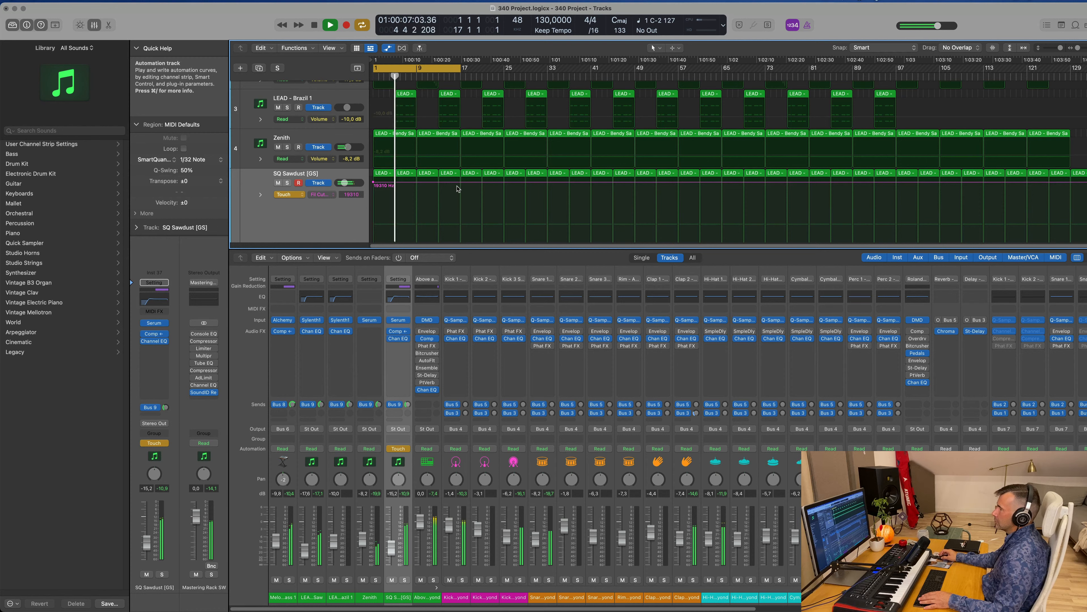
click(461, 183)
scroll(424, 176, down, 1)
click(375, 160)
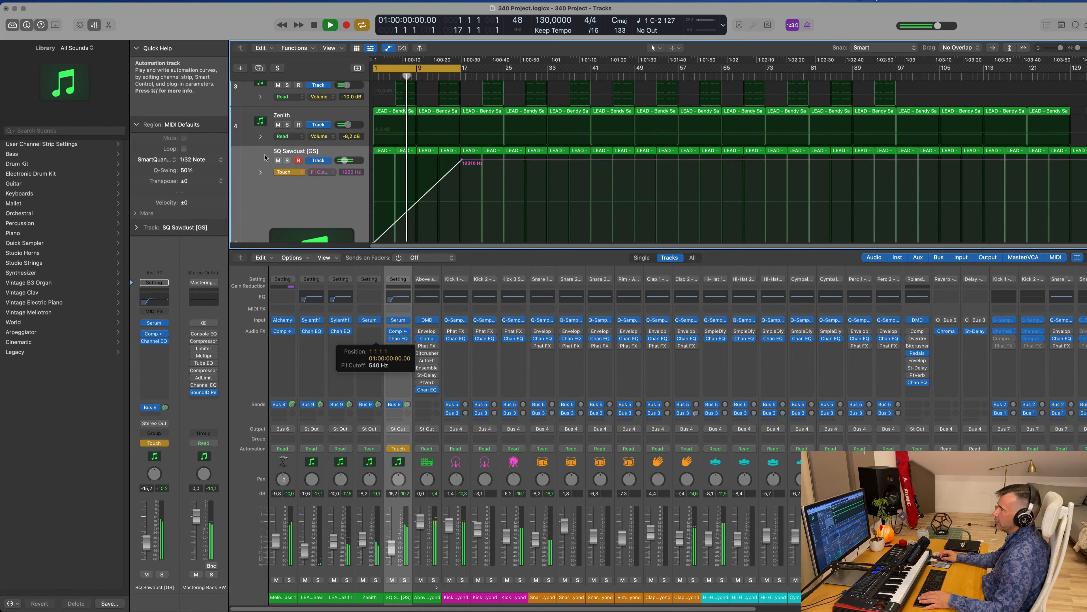
Set SQ Sawdust [GS] to Read automation and hide the mixer to give the arrangement more room
click(286, 172)
click(287, 164)
scroll(414, 178, up, 2)
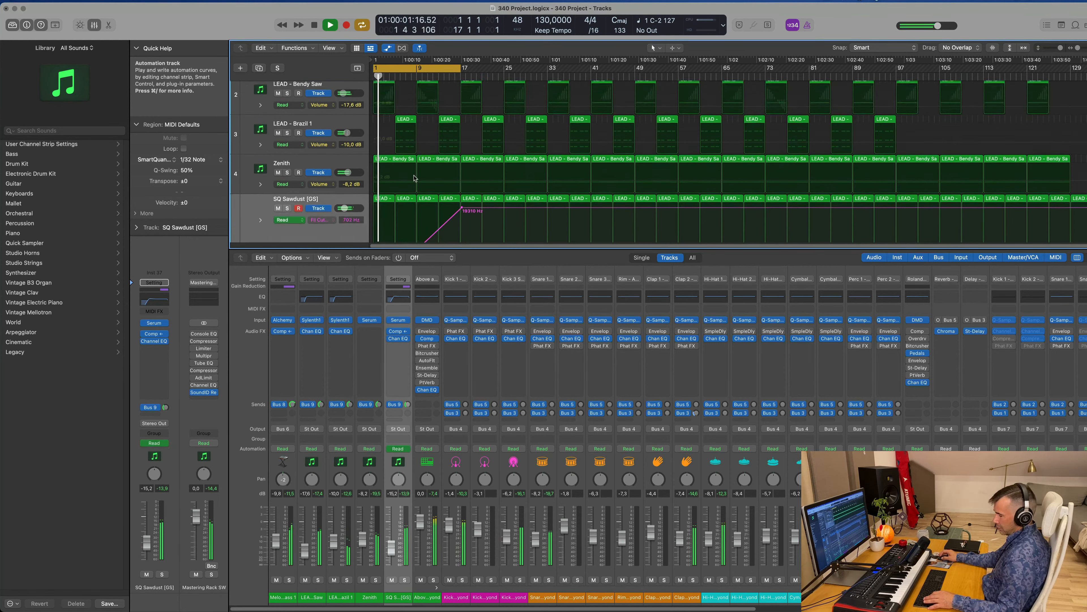
scroll(414, 178, up, 3)
key(x)
key(x)
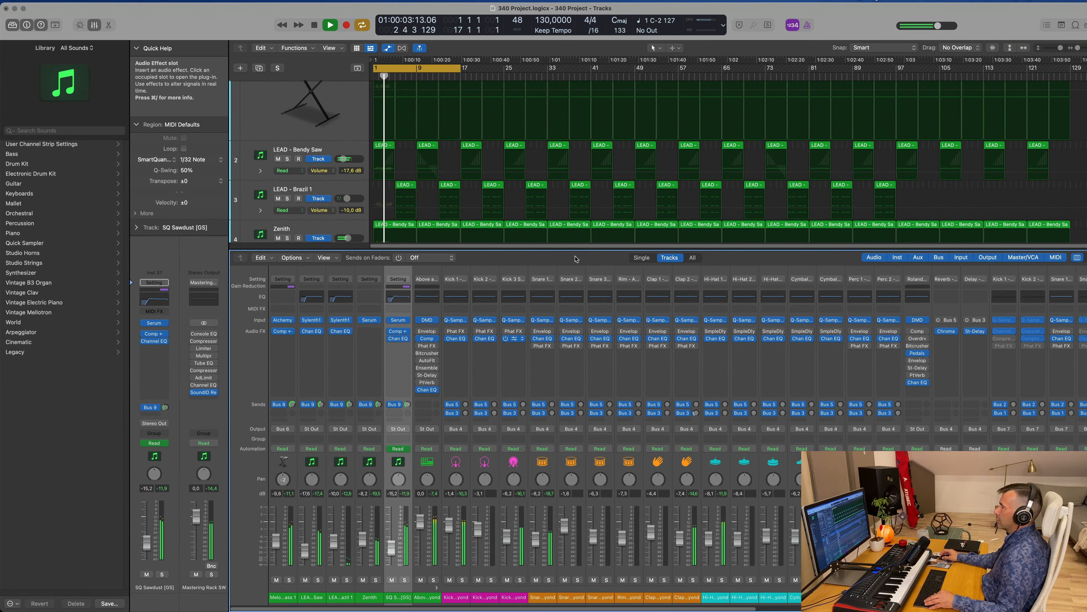
key(x)
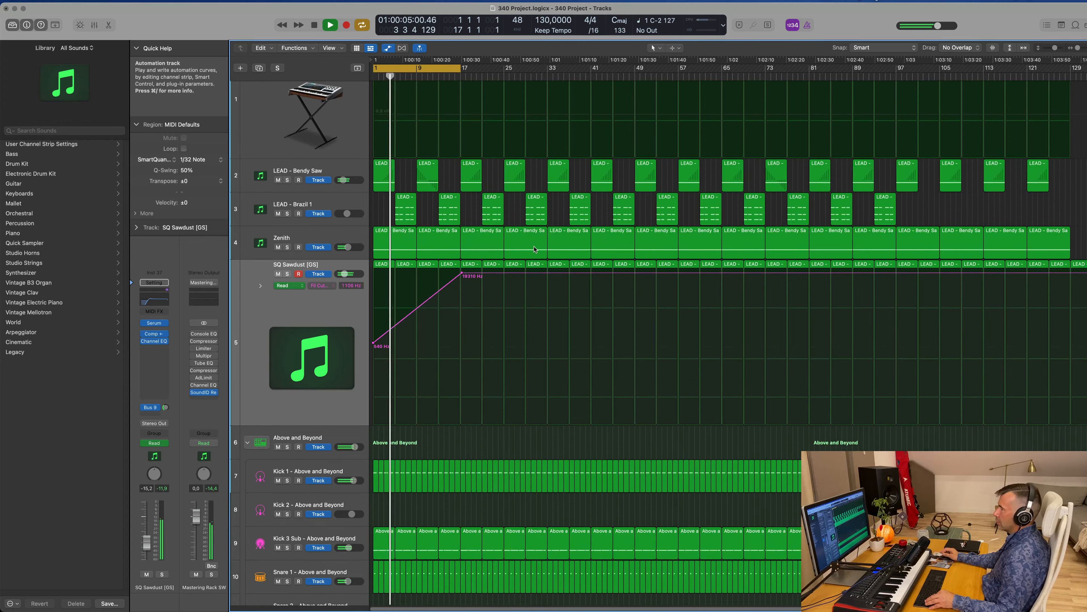
Duplicate the SQ Sawdust [GS] track with its settings to get an empty Serum track below it
scroll(534, 250, down, 6)
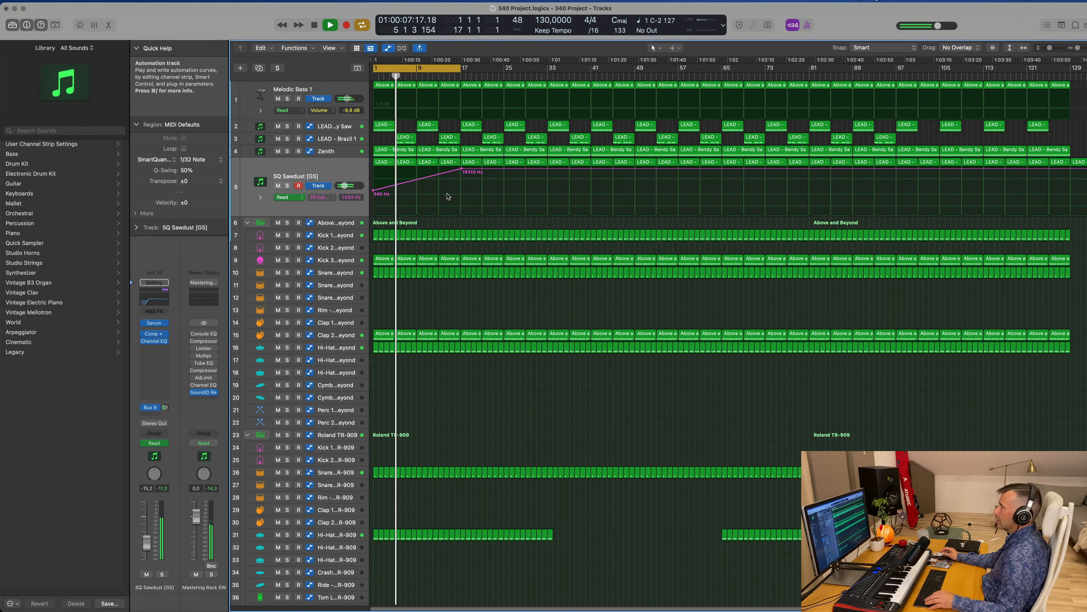
click(312, 164)
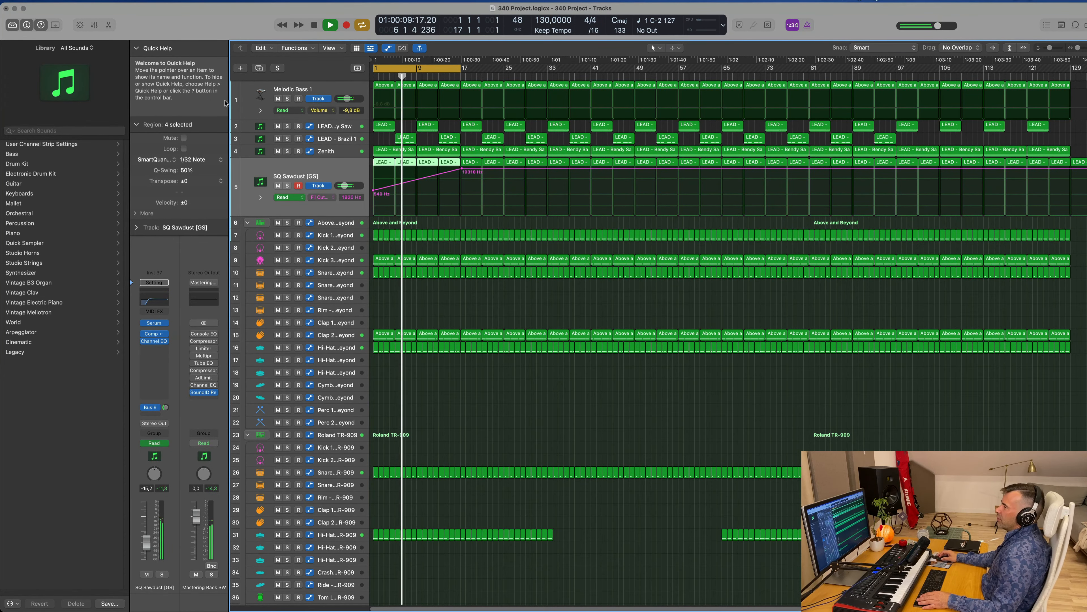
click(260, 69)
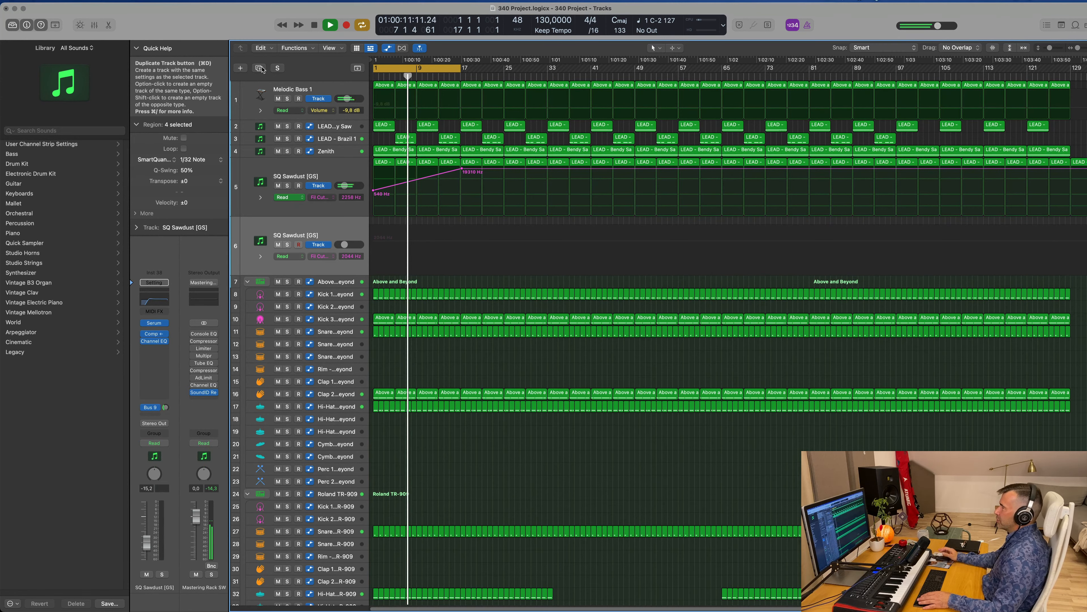
Extend the cycle range to bar 33 and drop the original SQ Sawdust [GS] filter cutoff automation to 218 Hz at bar 17
click(462, 172)
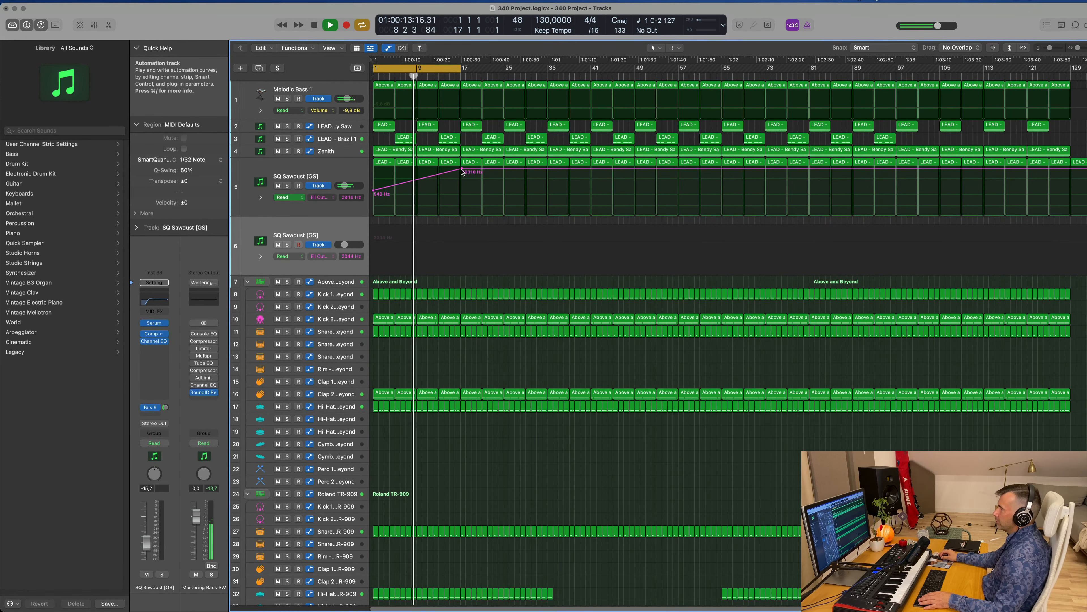
click(807, 1)
click(777, 7)
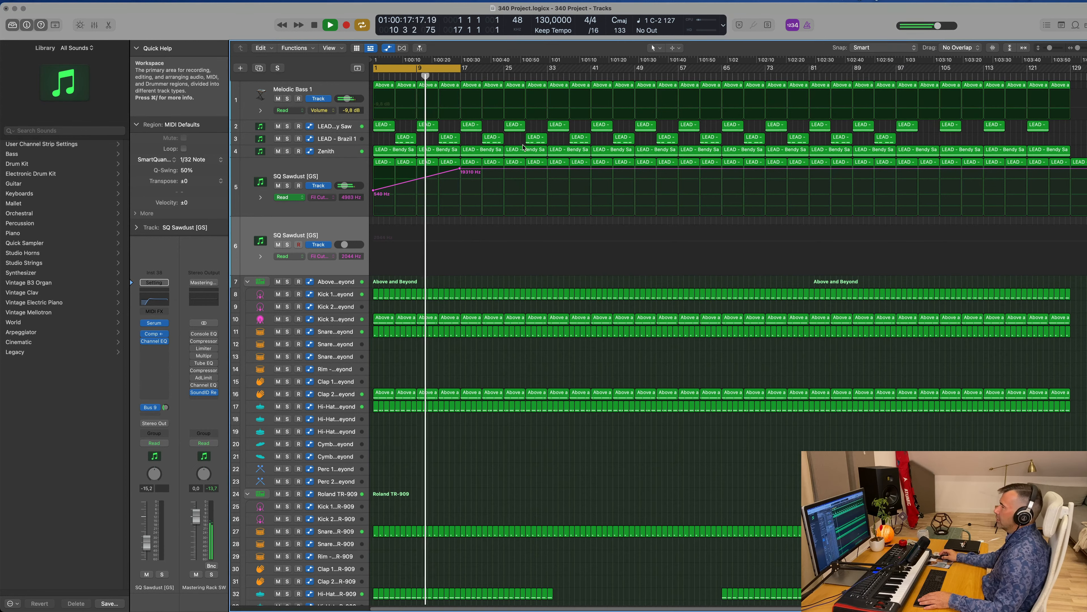
drag(461, 68, 547, 79)
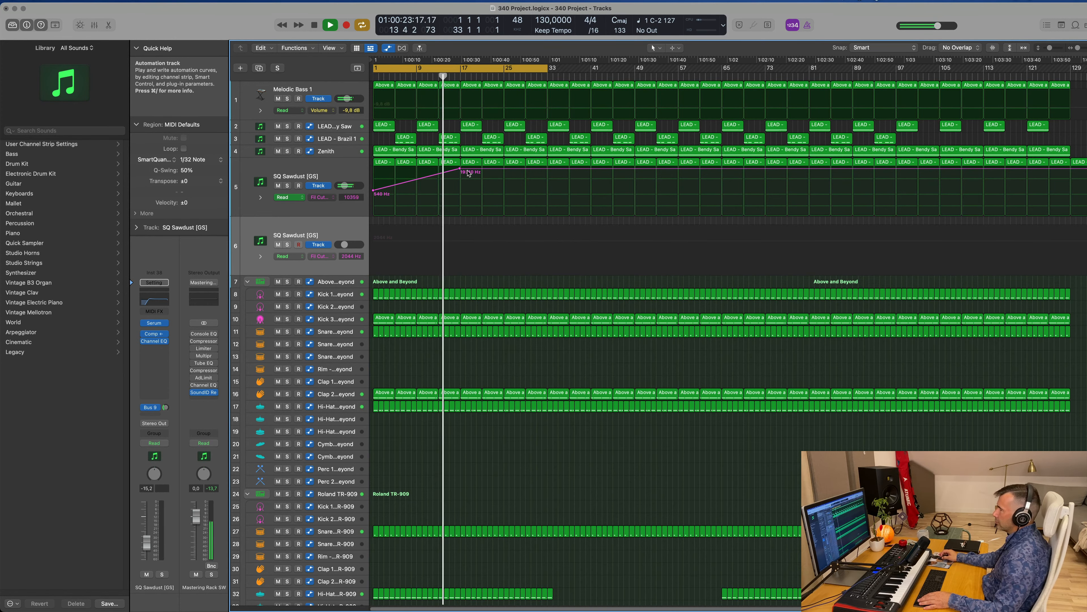
drag(463, 169, 459, 196)
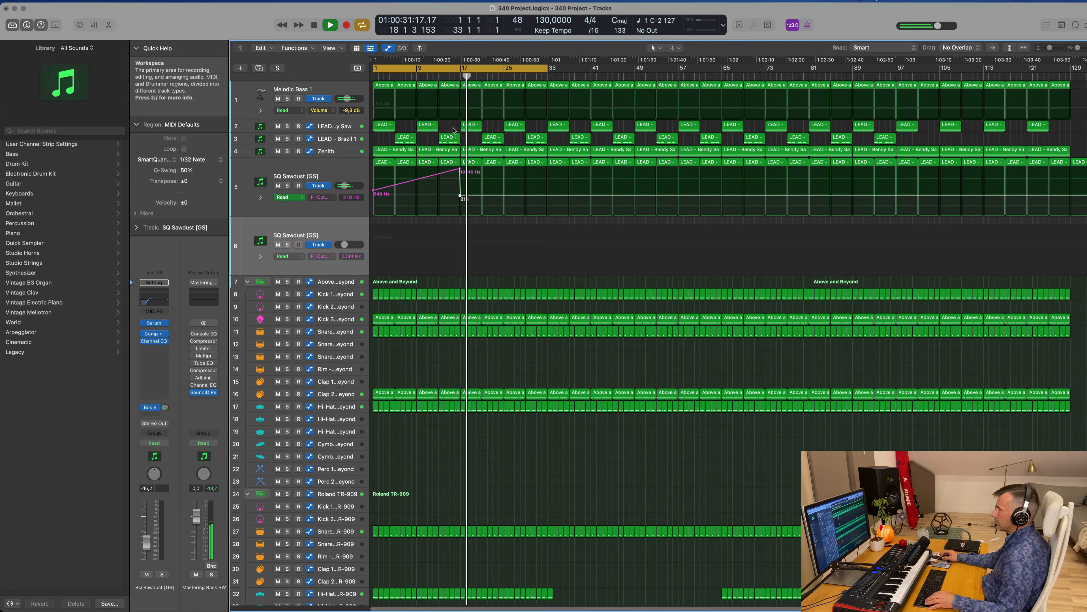
Delete the LEAD - Bendy Saw region at bar 17 and set the cycle range to bars 17–33
click(478, 125)
key(Delete)
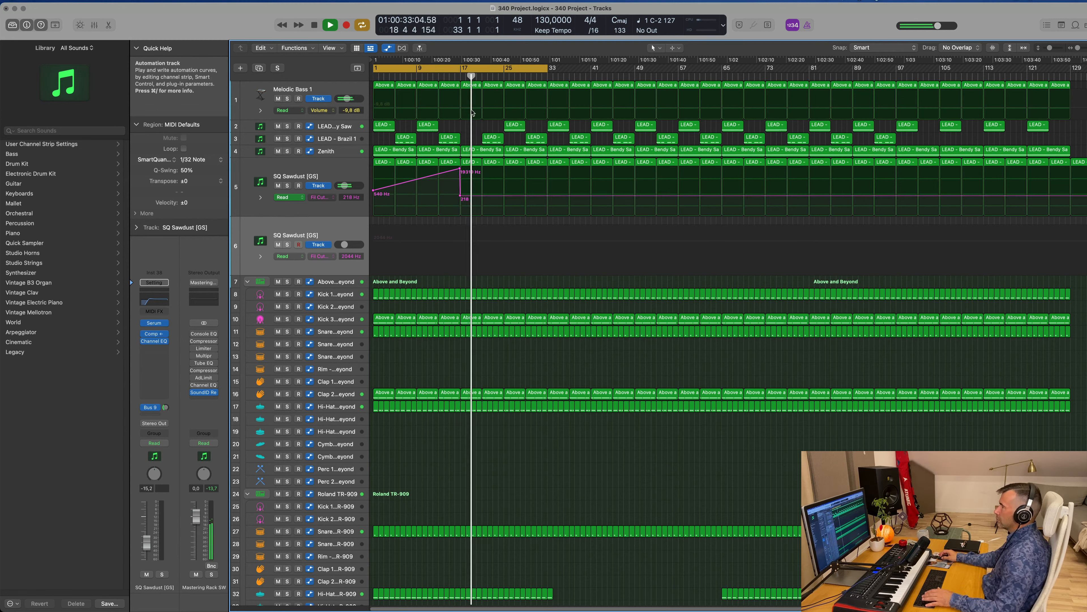
click(464, 71)
drag(462, 72, 547, 72)
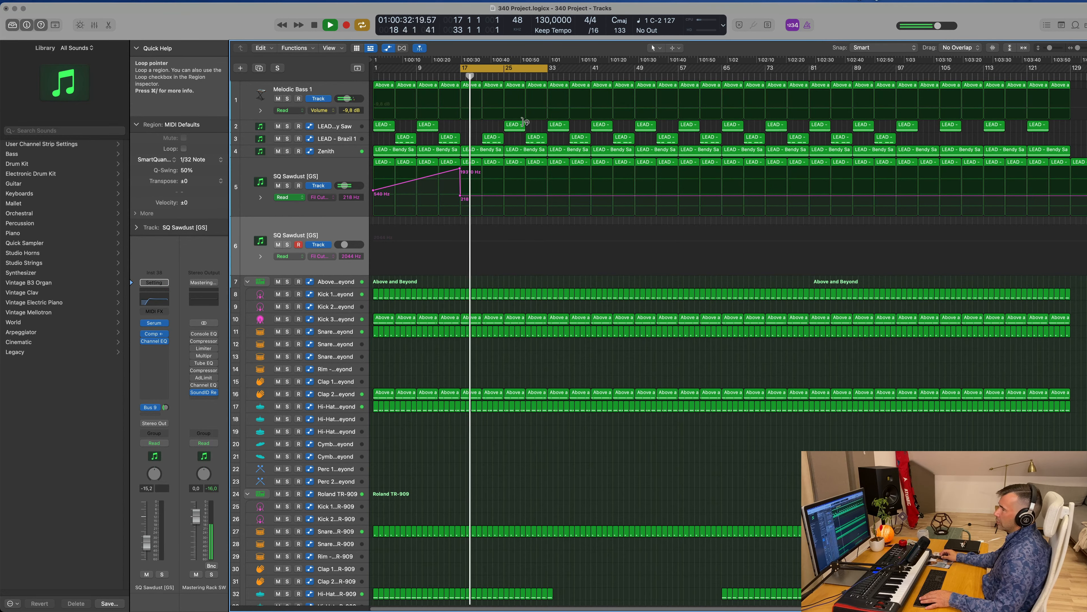
Delete the remaining Bendy Saw and Brazil 1 lead regions between bars 17 and 33, and restart playback of that section
click(496, 138)
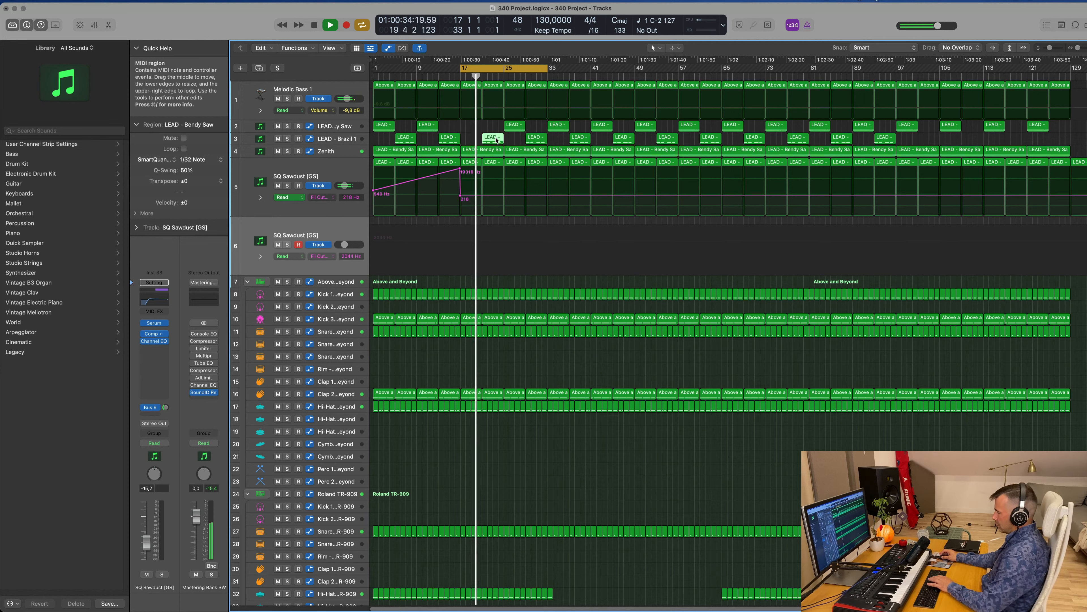
key(Delete)
click(531, 138)
key(Delete)
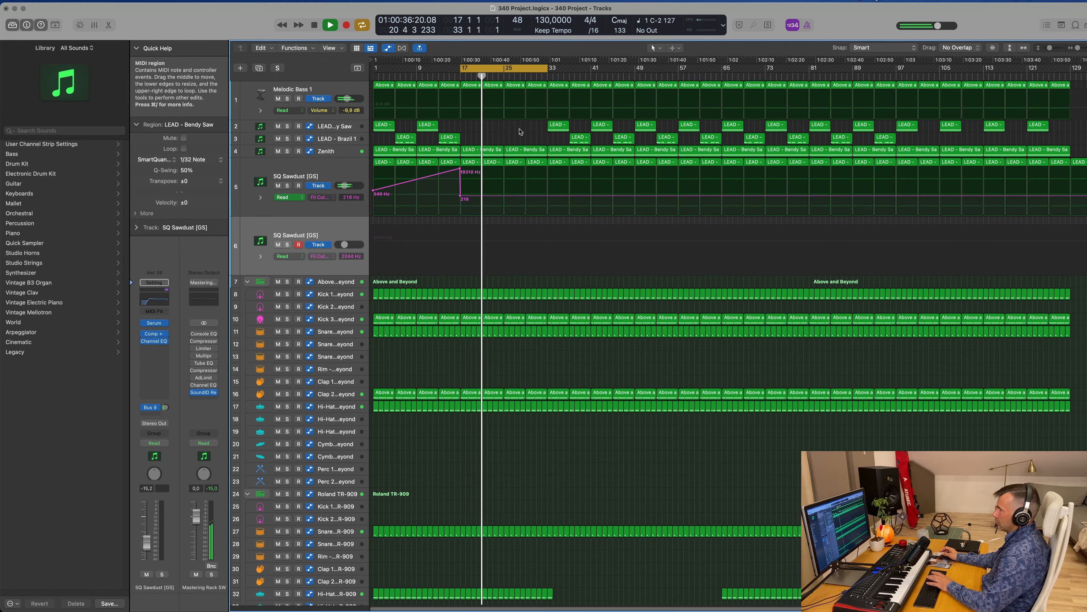
key(space)
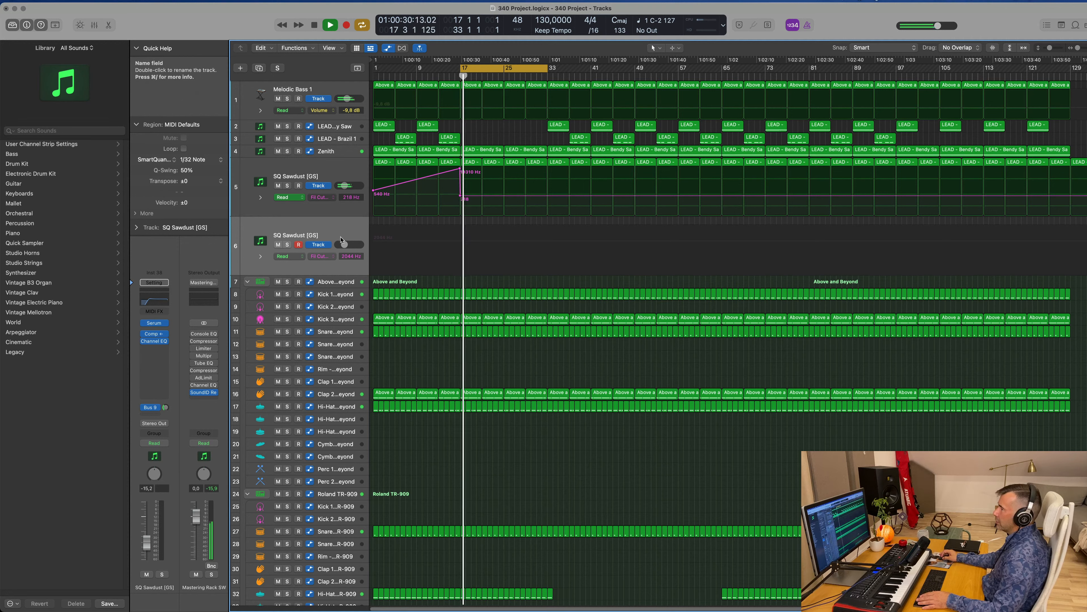
Open Serum on the duplicated SQ Sawdust [GS] track and load the LD Watery [SD] preset from the Leads category
click(165, 407)
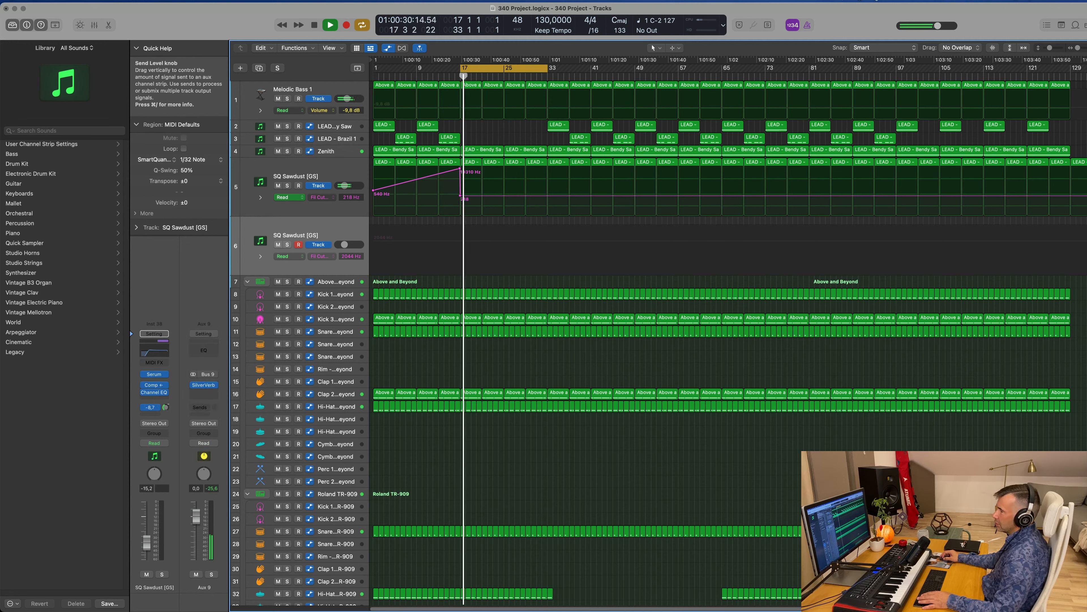
click(154, 375)
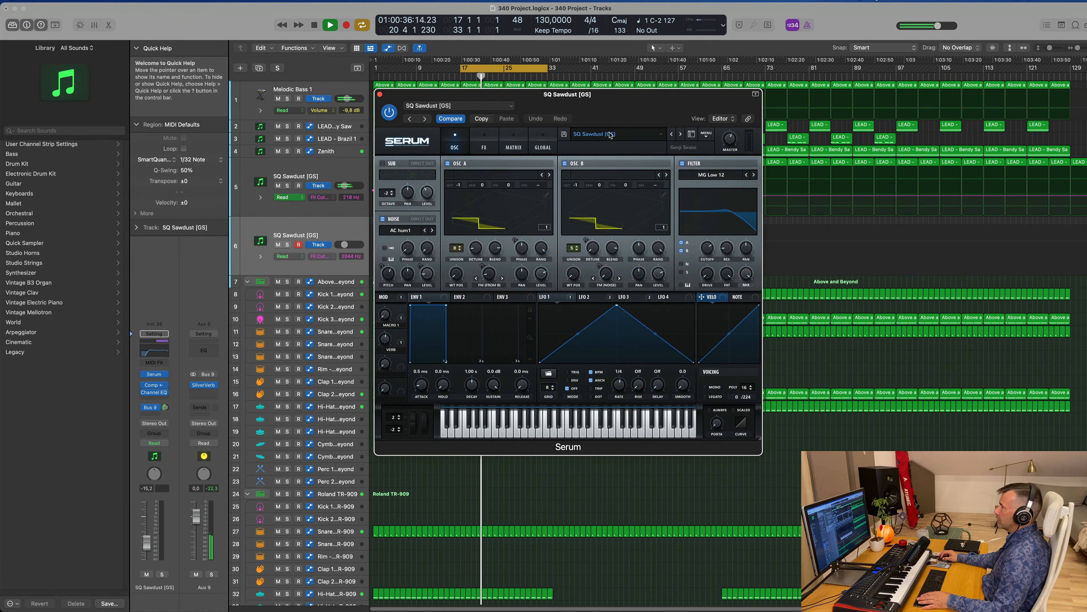
click(611, 134)
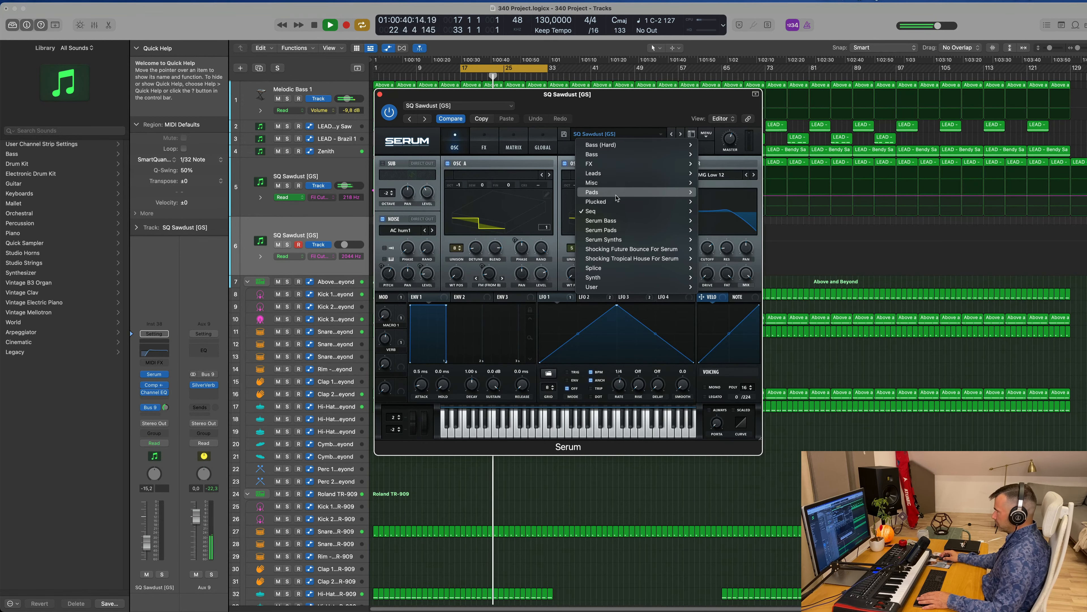
mouse_move(630, 171)
scroll(728, 210, down, 3)
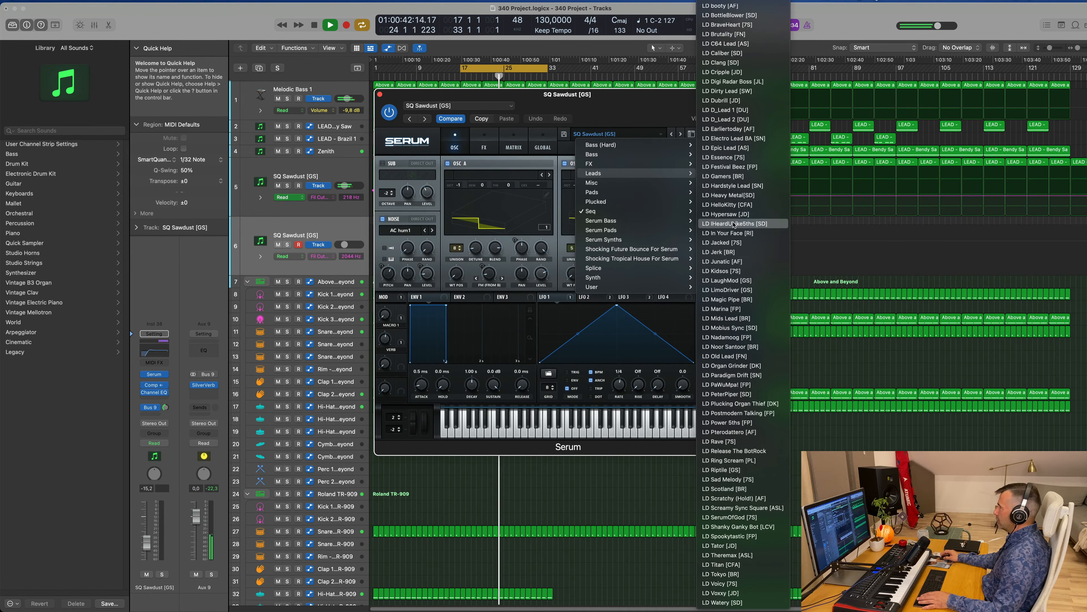
click(735, 602)
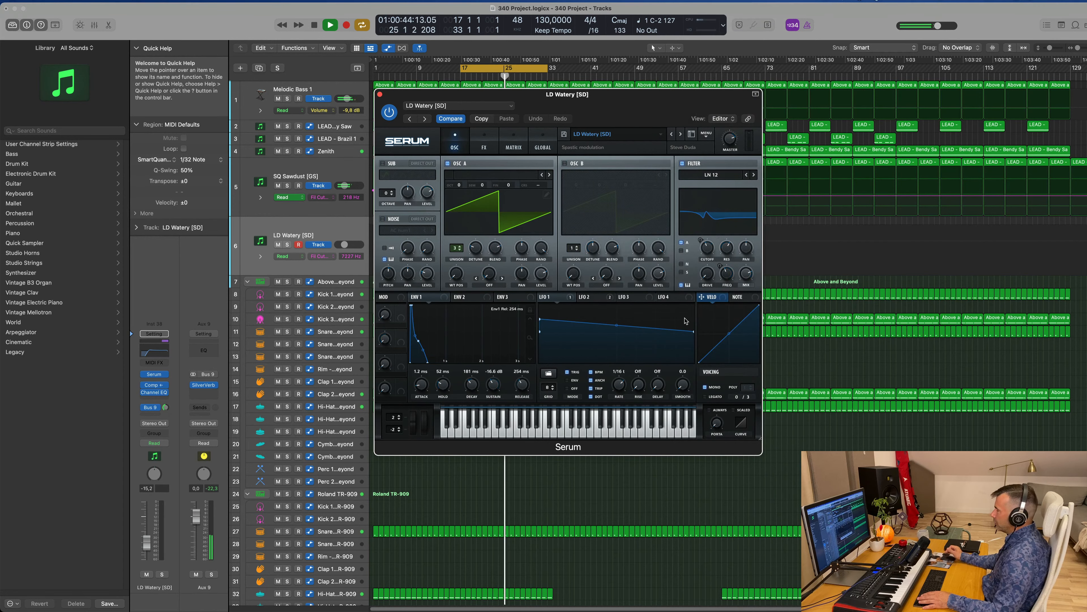
Raise the LD Watery [SD] track's Bus 9 reverb send and set its volume to about -8.6 dB
drag(610, 99, 571, 118)
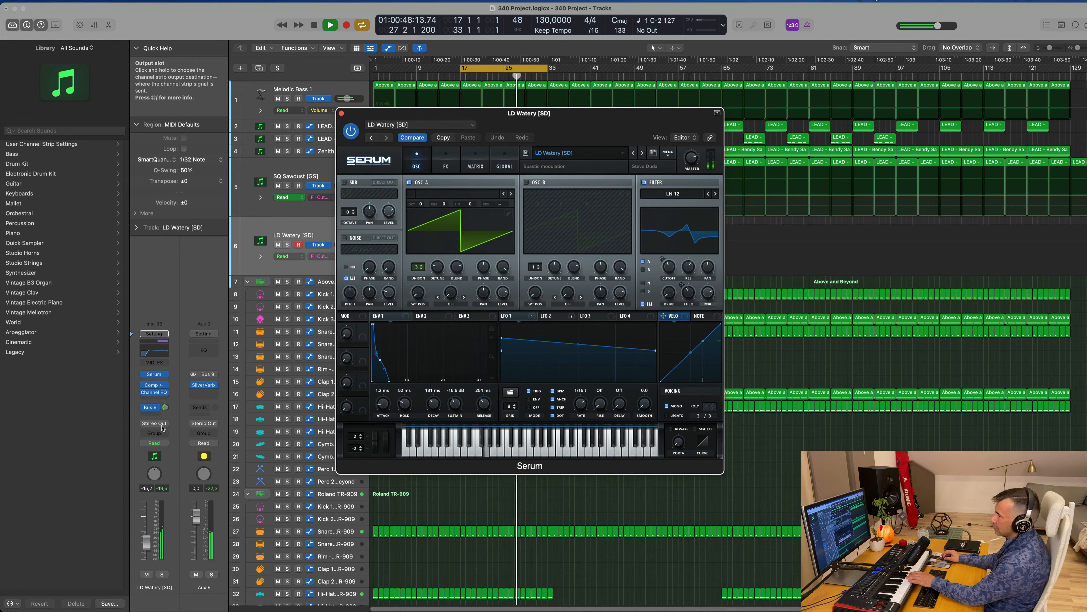
click(165, 407)
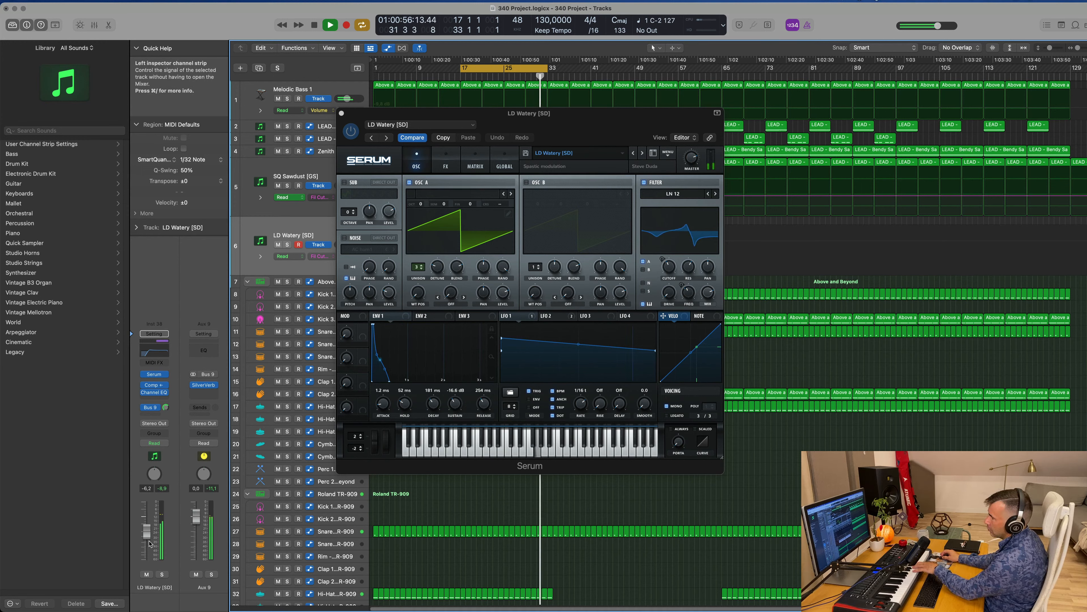
drag(146, 536, 147, 544)
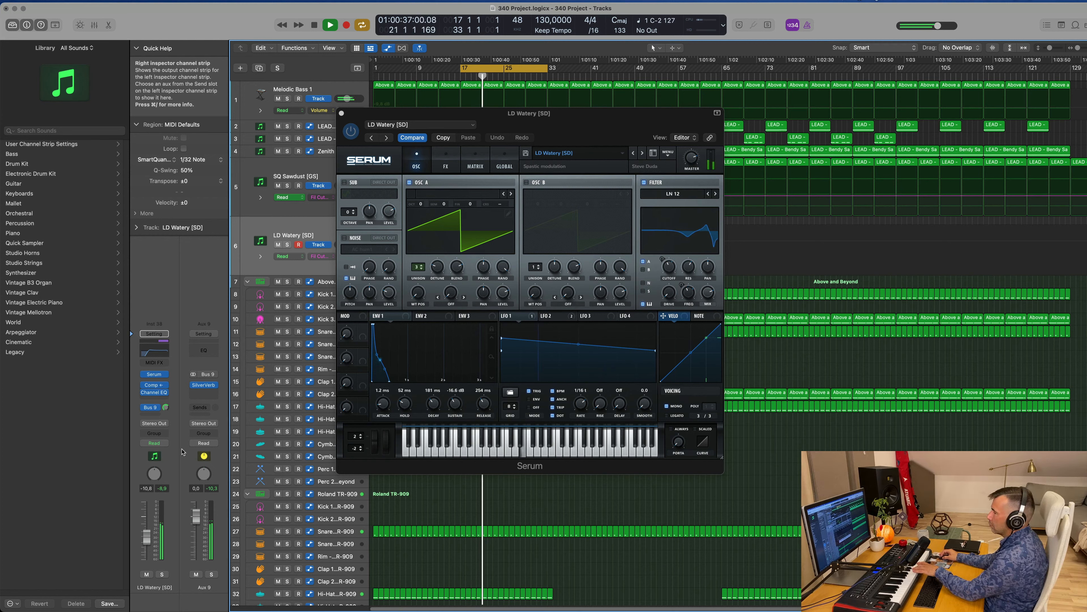
drag(147, 537, 146, 535)
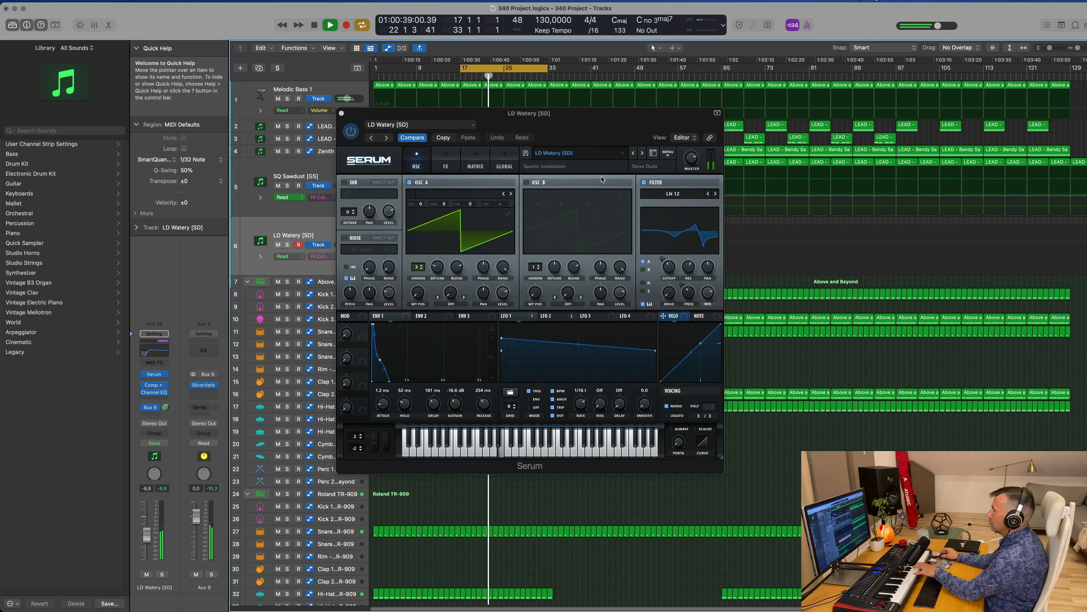
Browse the neighbouring Serum presets, load LD Voxxy [JD], and lower its track volume to about -20.5 dB
click(641, 154)
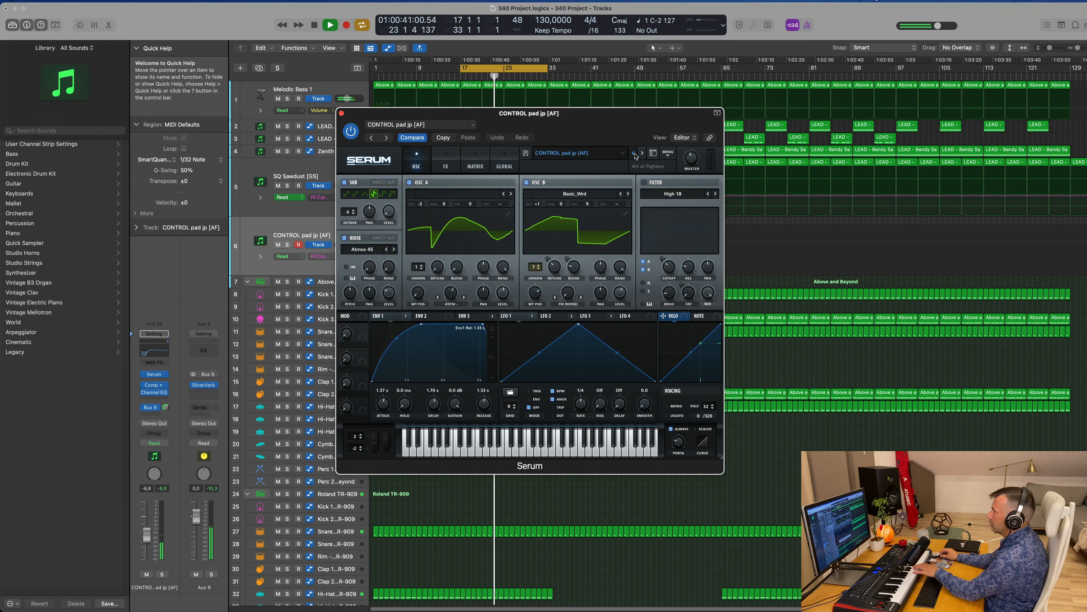
click(635, 154)
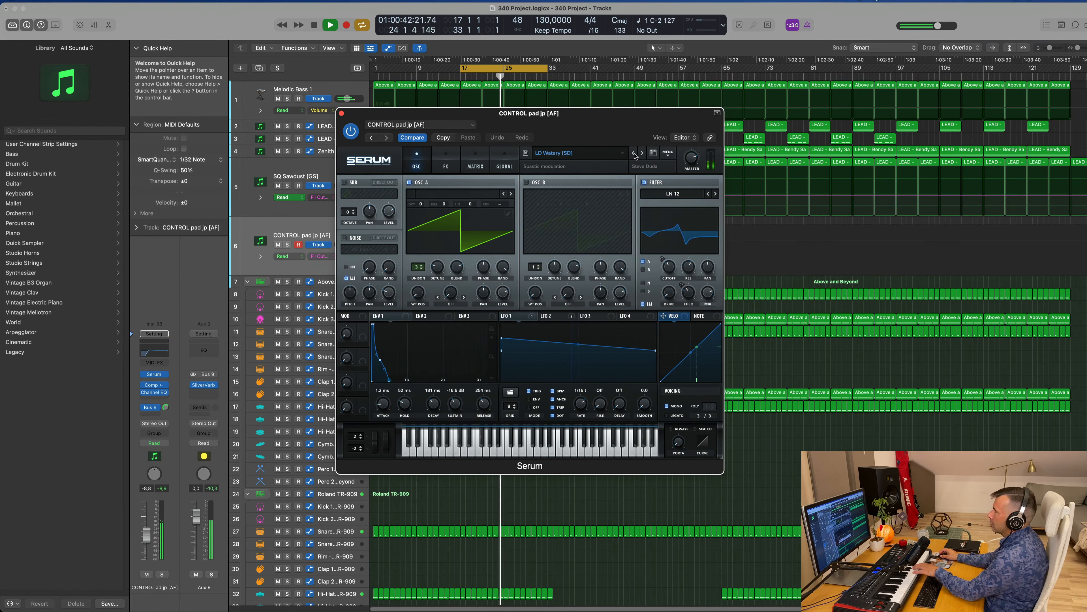
click(634, 154)
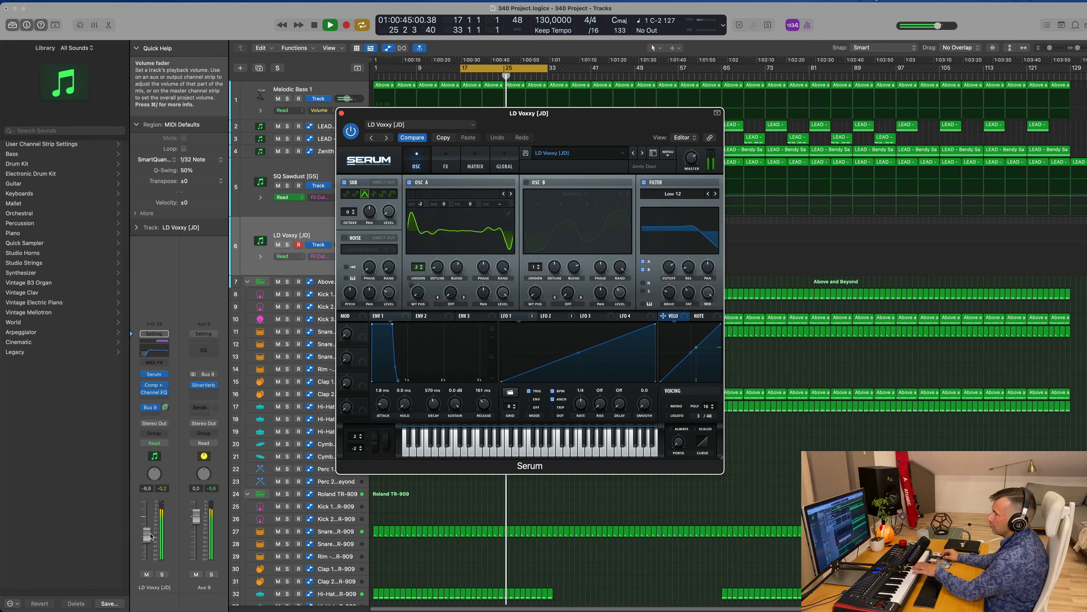
drag(147, 545, 147, 547)
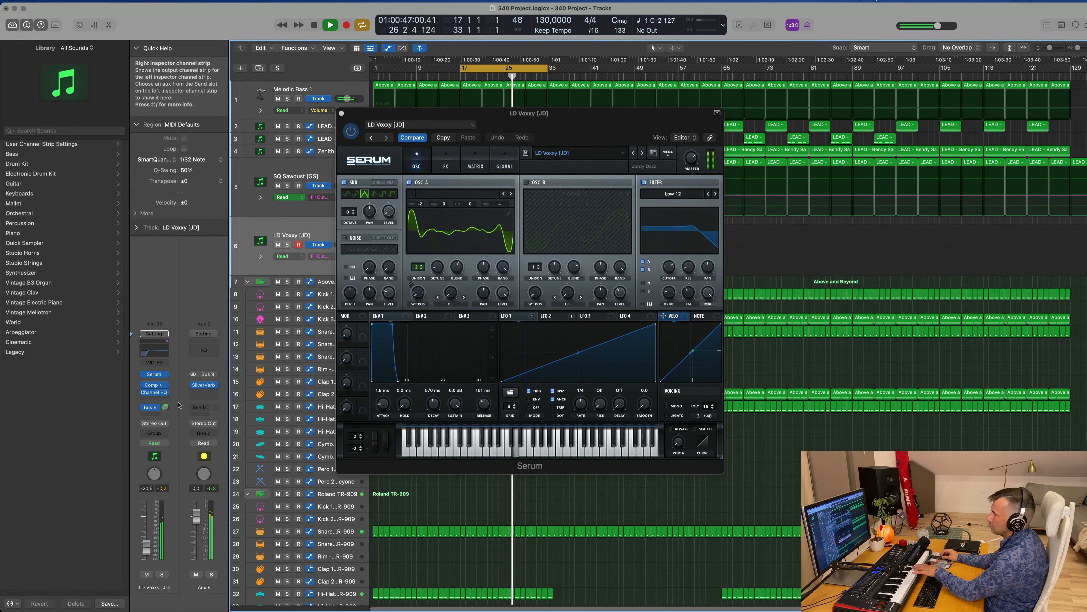
Lower the lead track's Bus 9 reverb send, and load the LD Voicy [7S] preset in Serum with the track volume raised slightly
drag(165, 407, 166, 422)
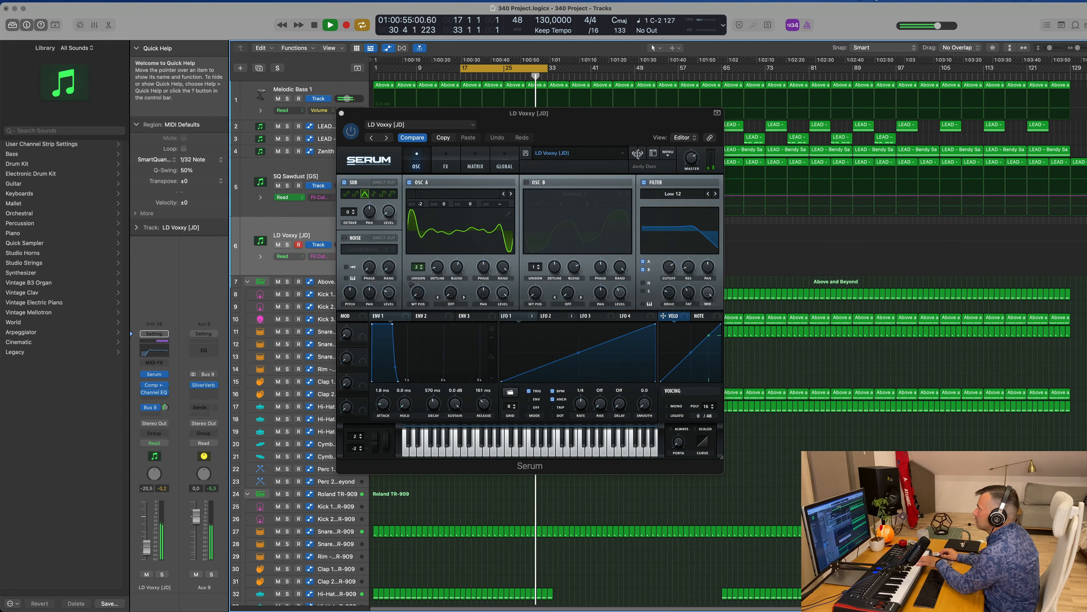
click(634, 153)
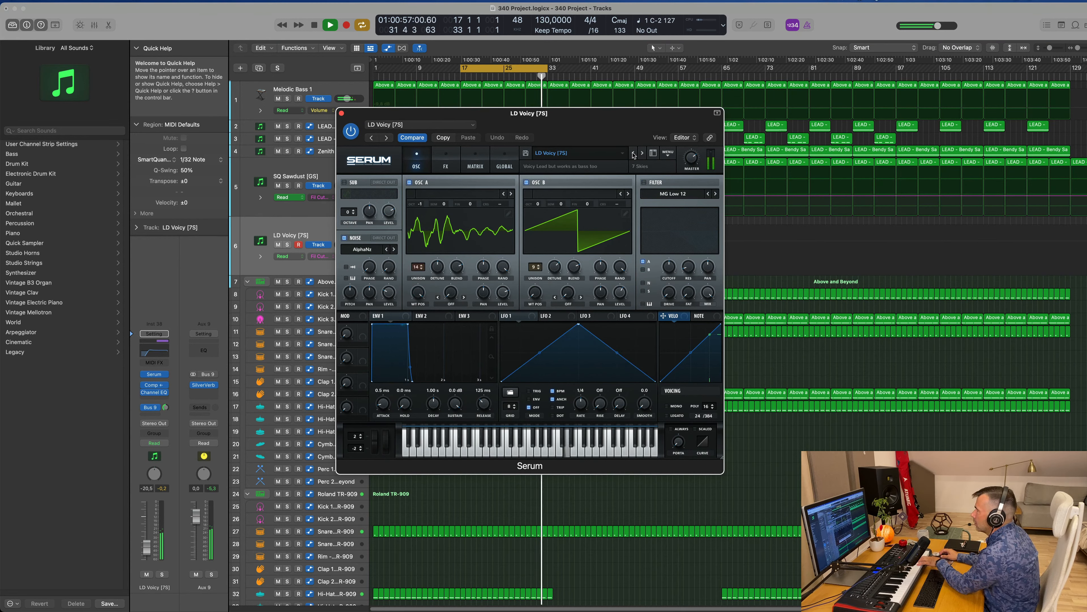
drag(147, 548, 146, 542)
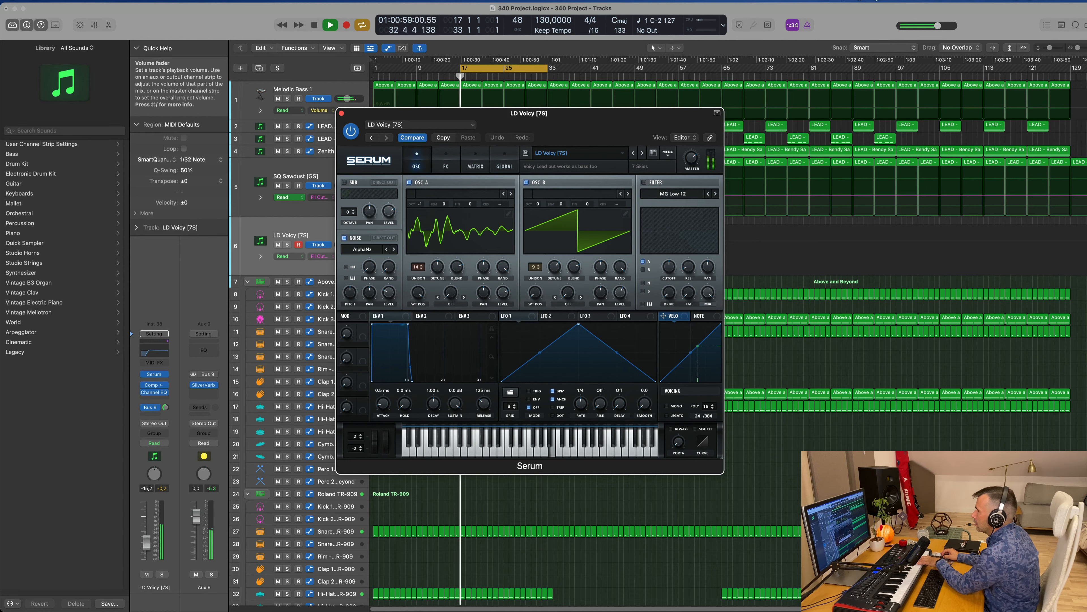
Audition the preceding Serum lead presets back to LD Scotland [BR] and set its track volume to about -11.4 dB
click(634, 154)
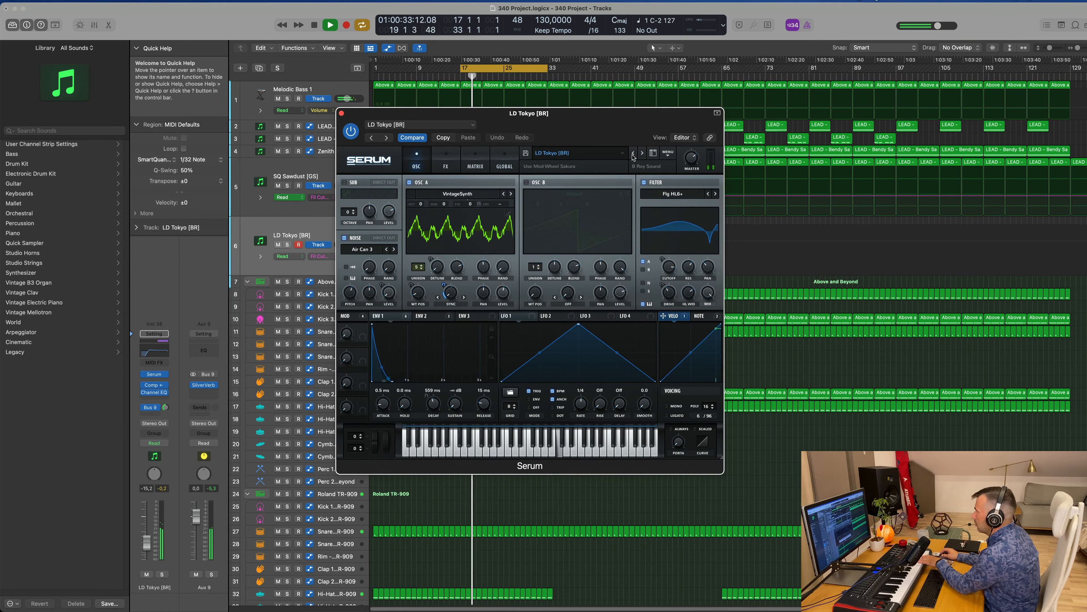
click(633, 154)
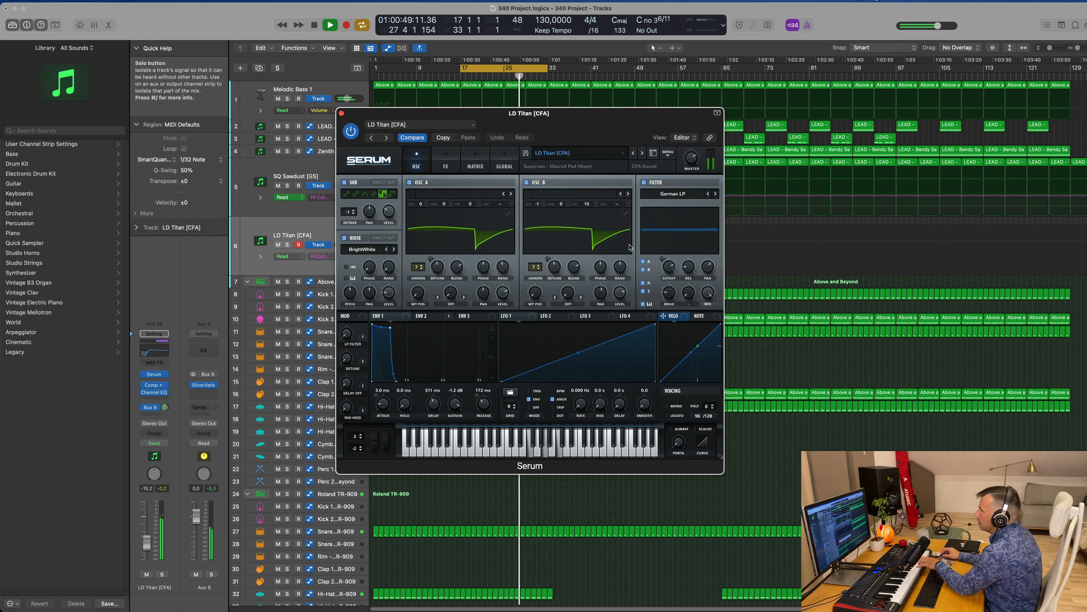
click(633, 154)
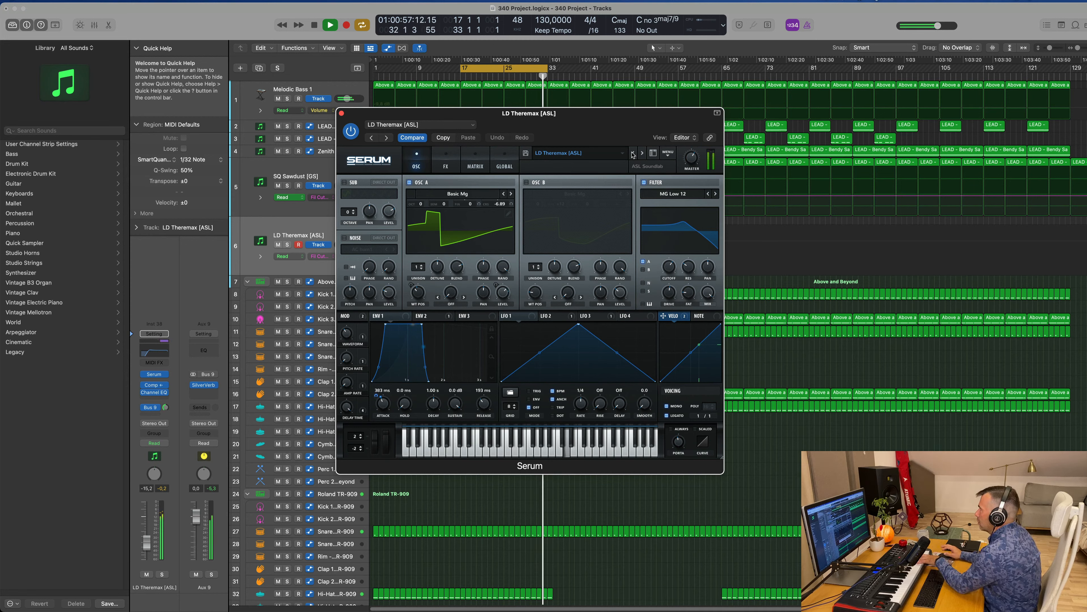
click(633, 153)
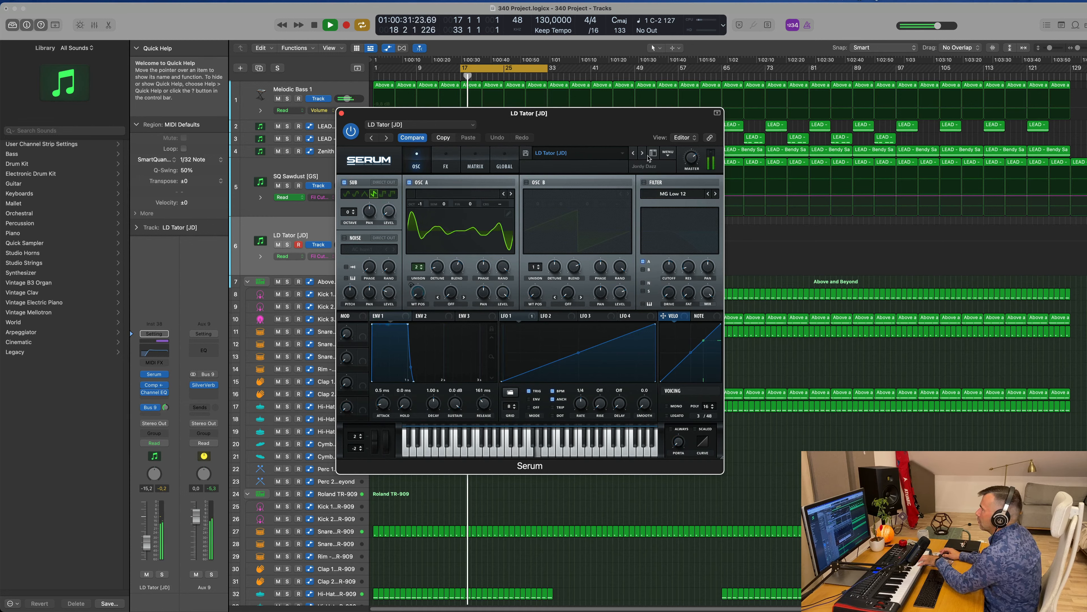
click(632, 154)
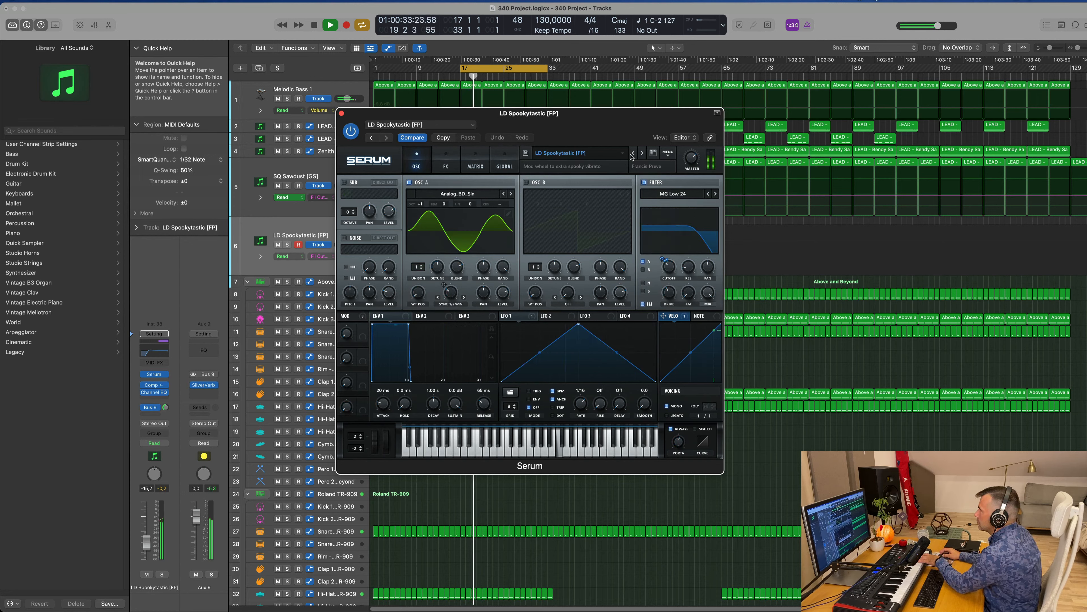
click(633, 154)
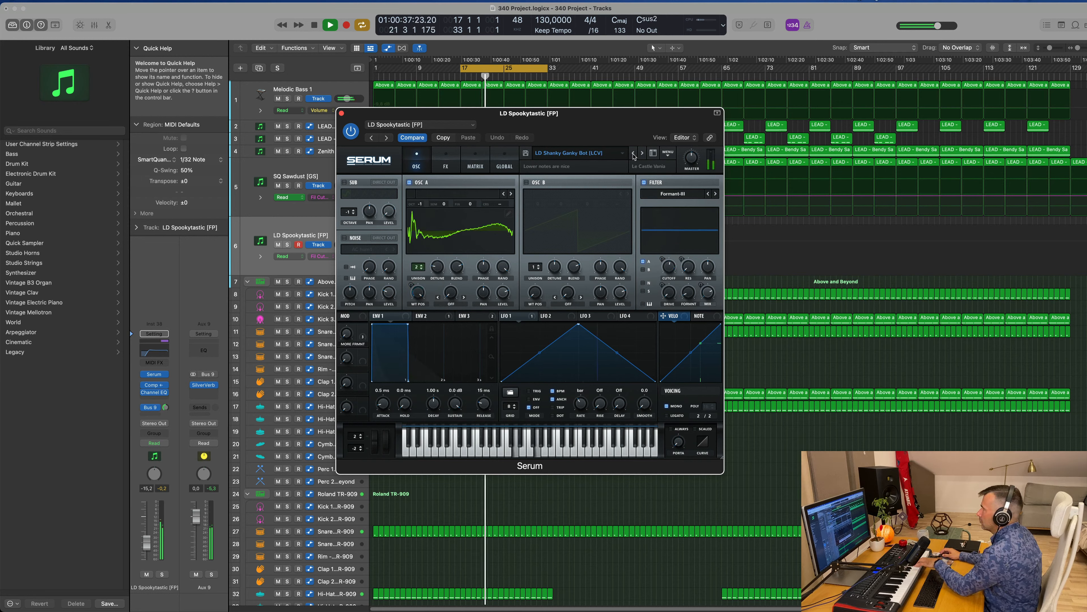
click(633, 153)
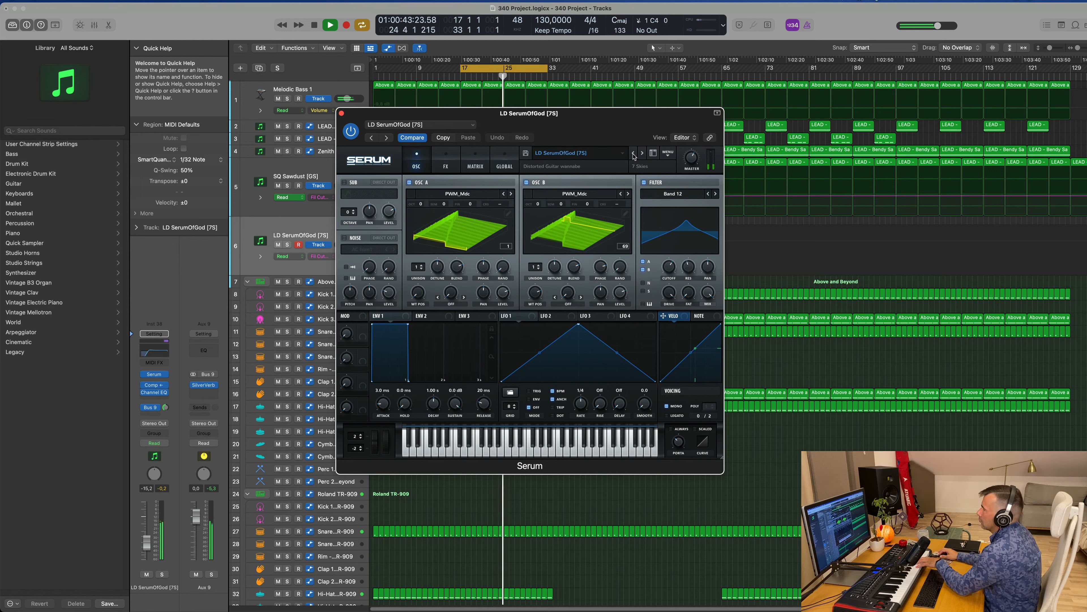
click(634, 154)
click(634, 154)
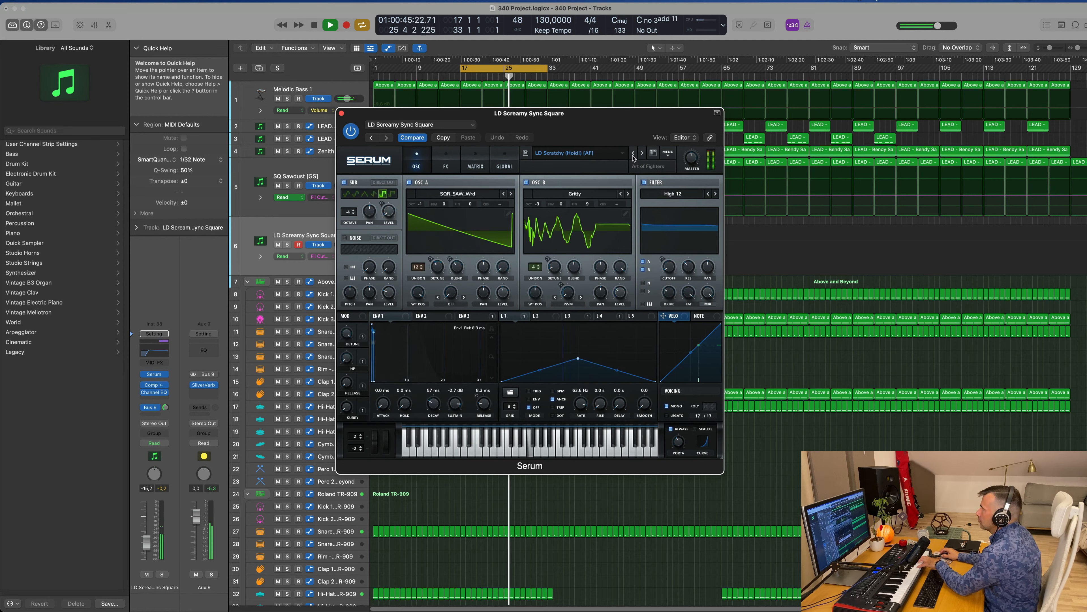
click(633, 154)
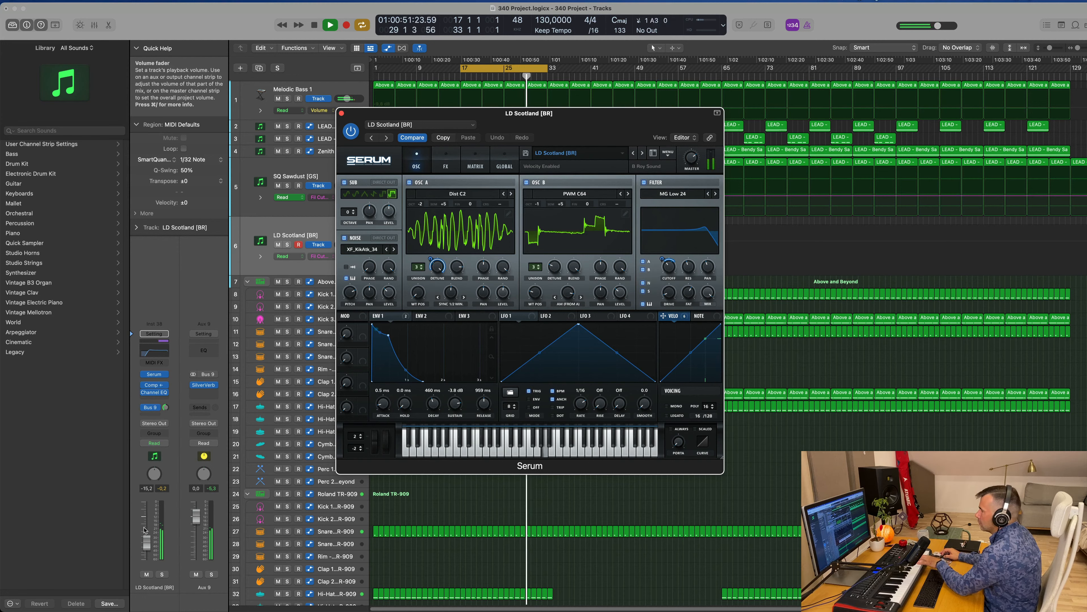
drag(148, 535, 149, 533)
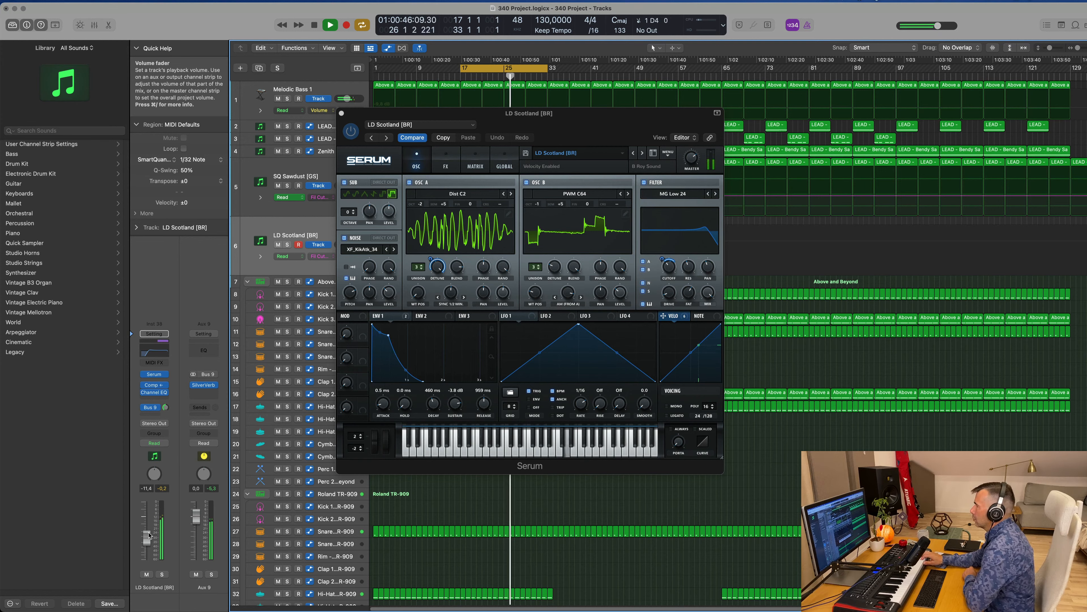
Record a short lead phrase on the LD Scotland [BR] track from bar 17, and move the Serum window clear of the new regions
key(r)
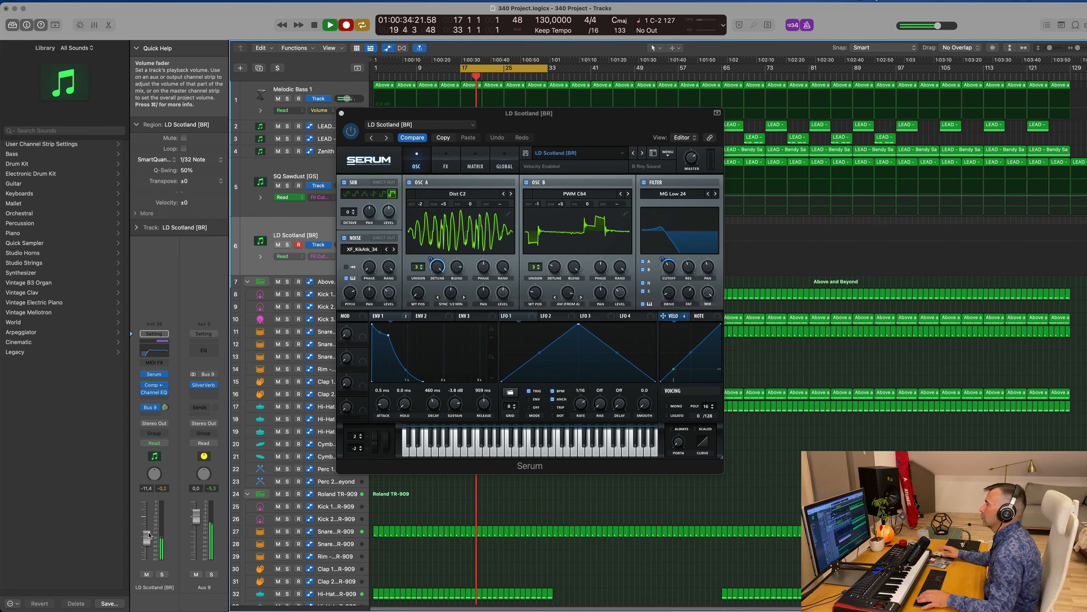
drag(625, 129, 933, 158)
click(468, 221)
key(space)
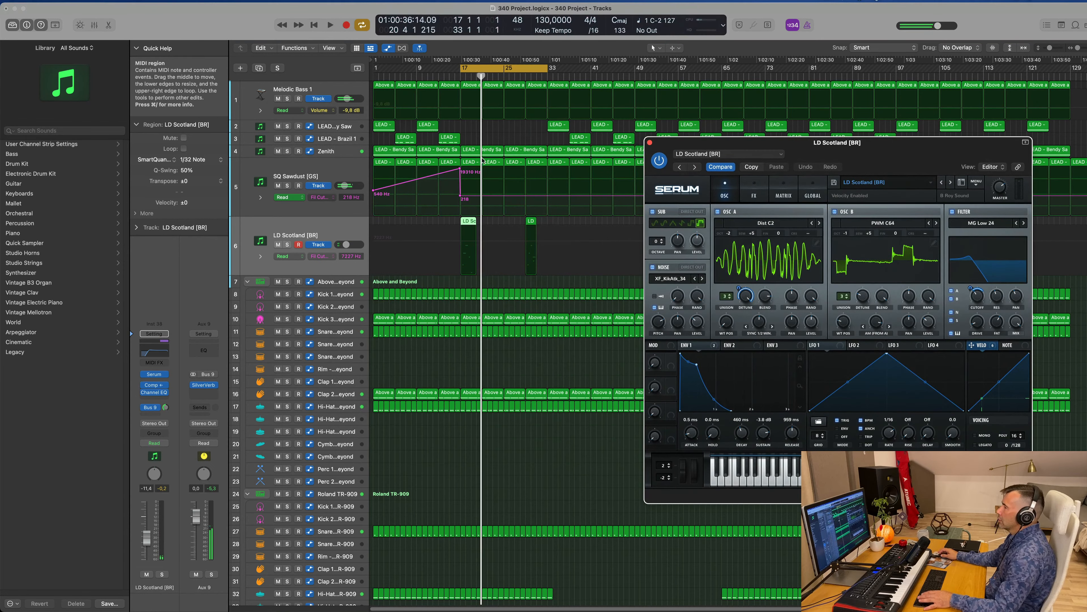
Open the recorded region at bar 17 in the Piano Roll and raise its note velocities, with an extra increase for the last note
double_click(472, 221)
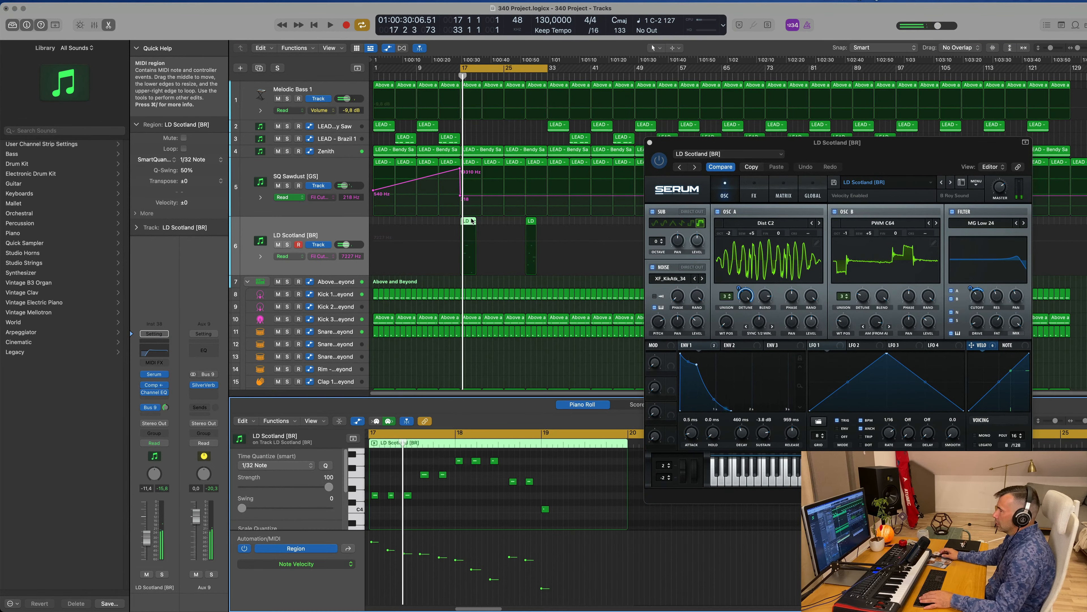
key(super+a)
key(space)
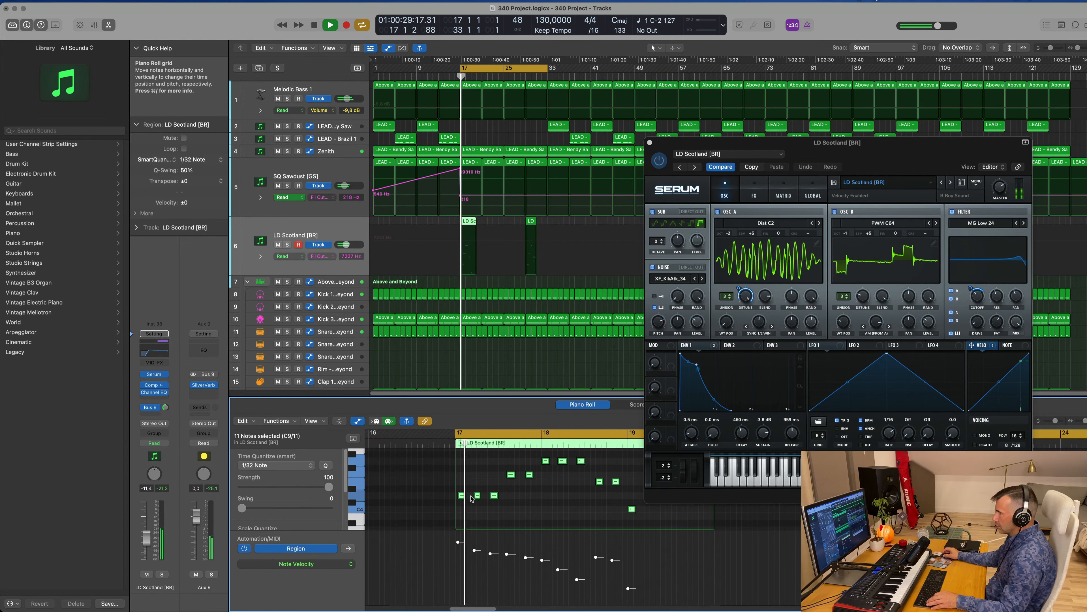
scroll(555, 518, down, 1)
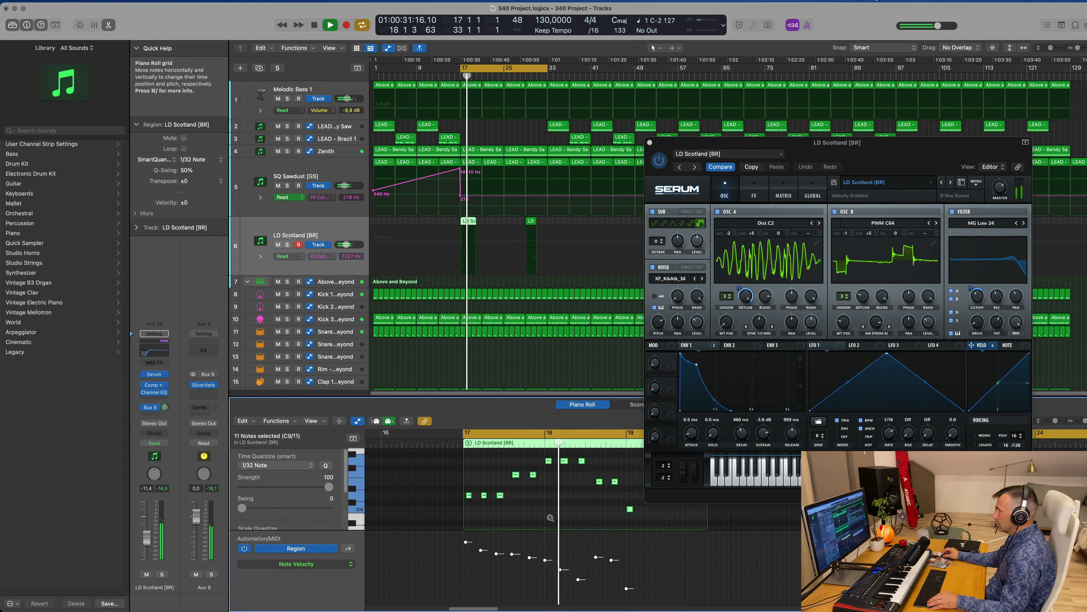
scroll(555, 518, up, 3)
scroll(555, 518, down, 2)
scroll(592, 527, up, 3)
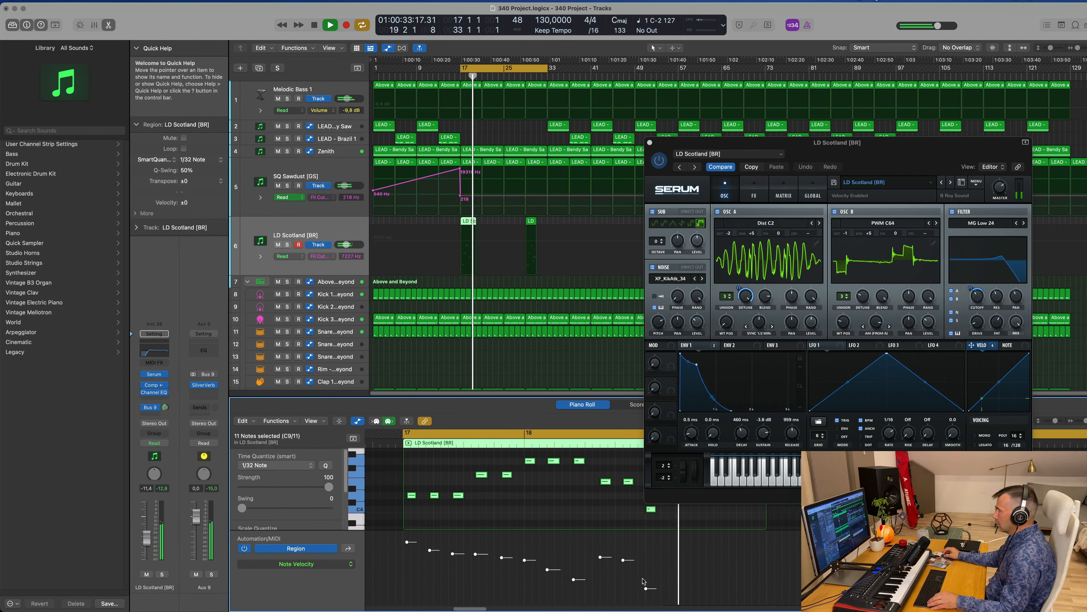
drag(647, 589, 646, 585)
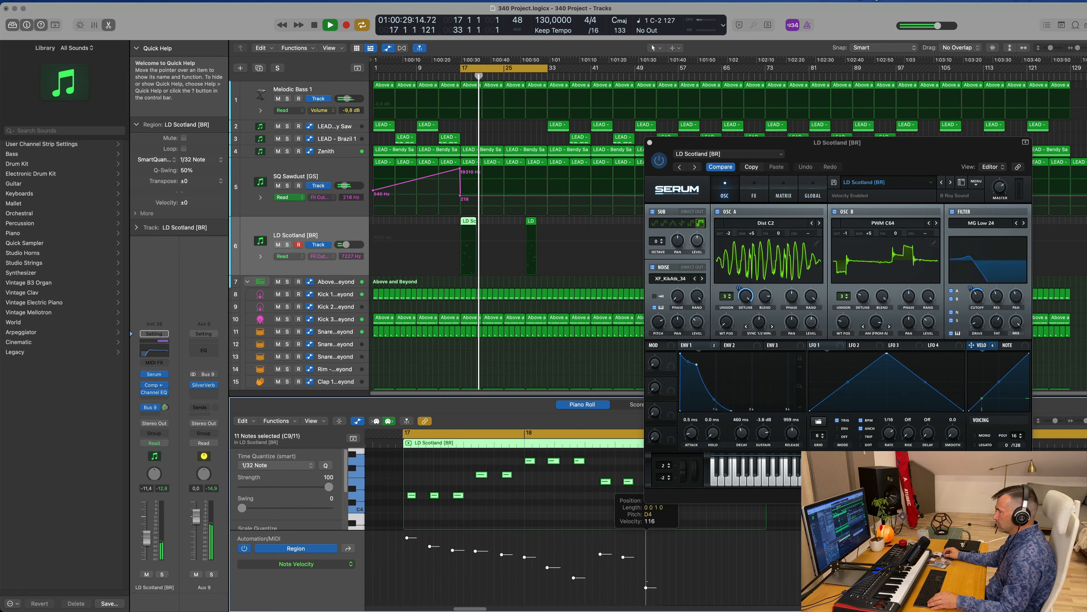
click(649, 573)
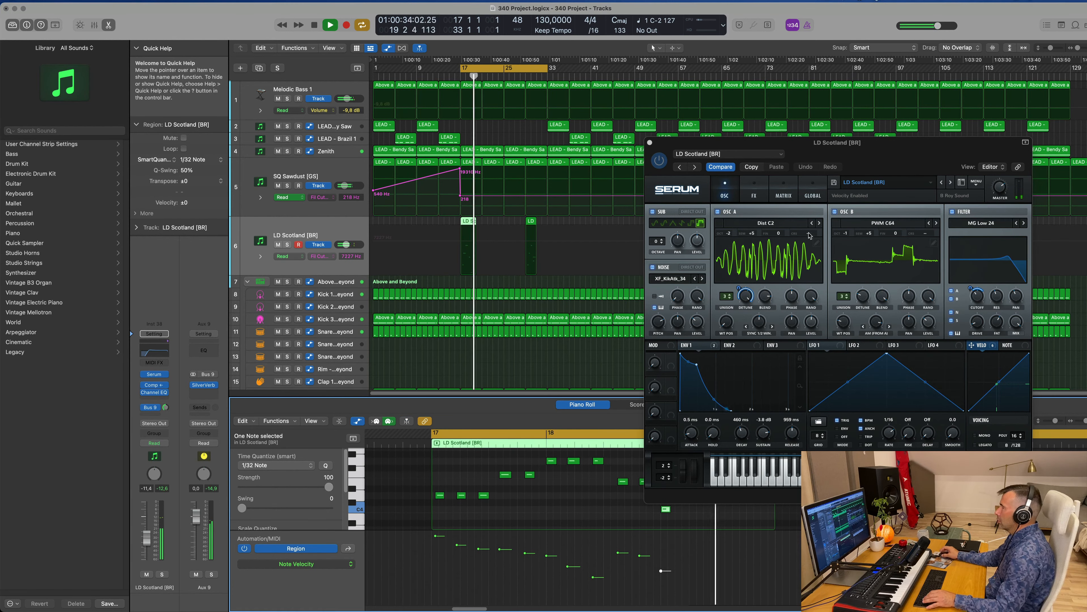
Close the Serum window and delete the extra short LD Scotland [BR] region near bar 29
drag(891, 152, 761, 165)
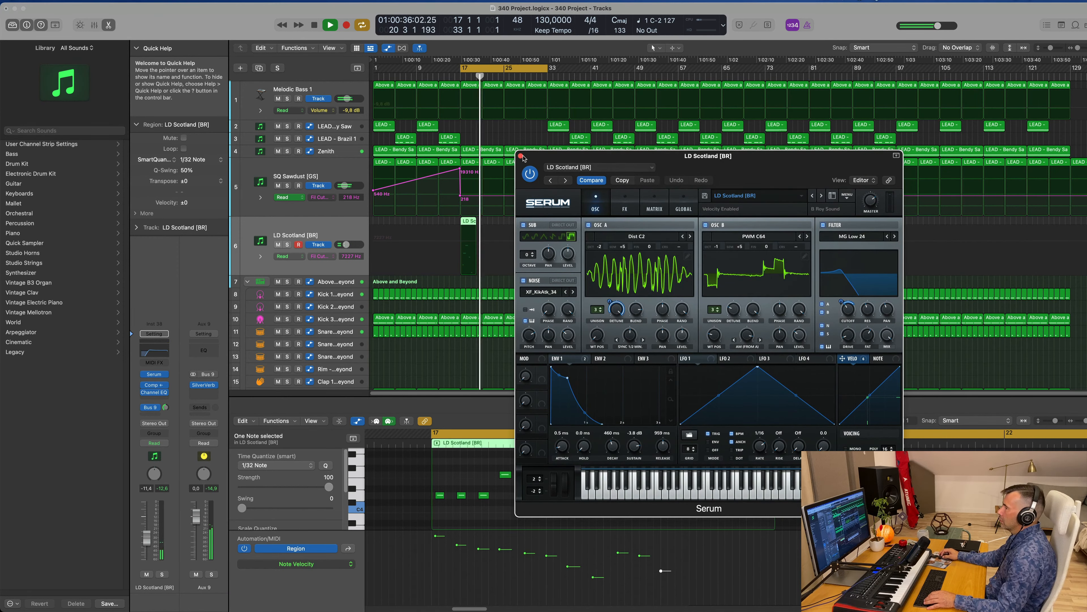
click(520, 156)
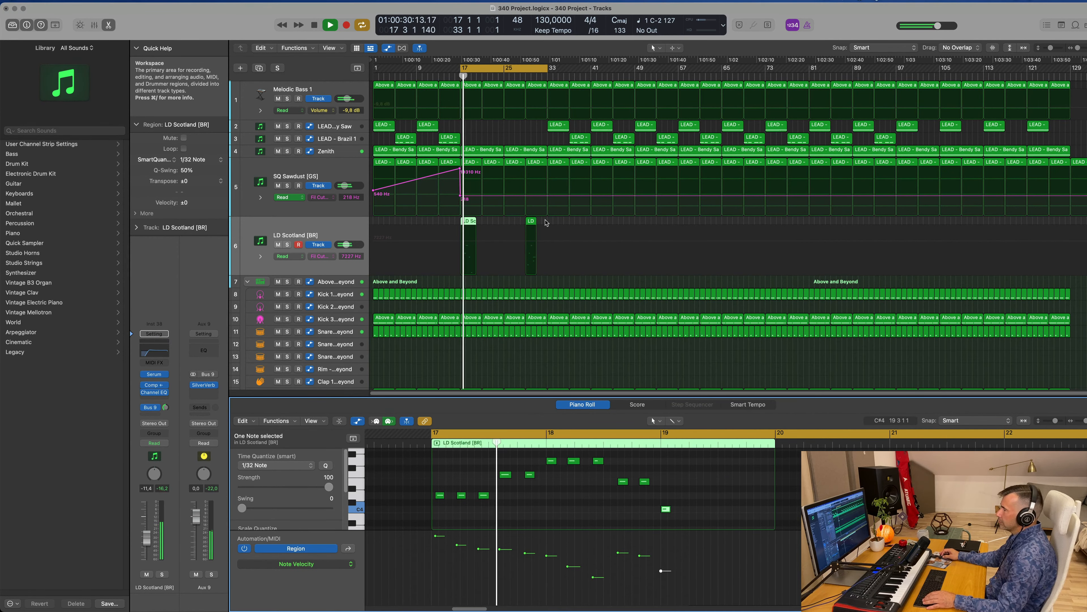
click(518, 225)
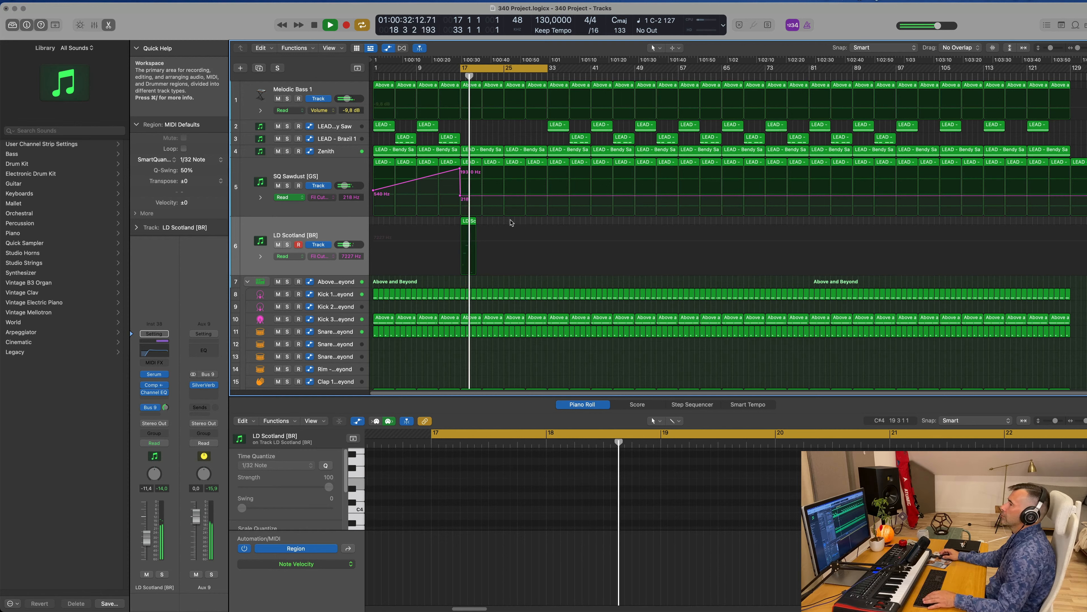
key(Delete)
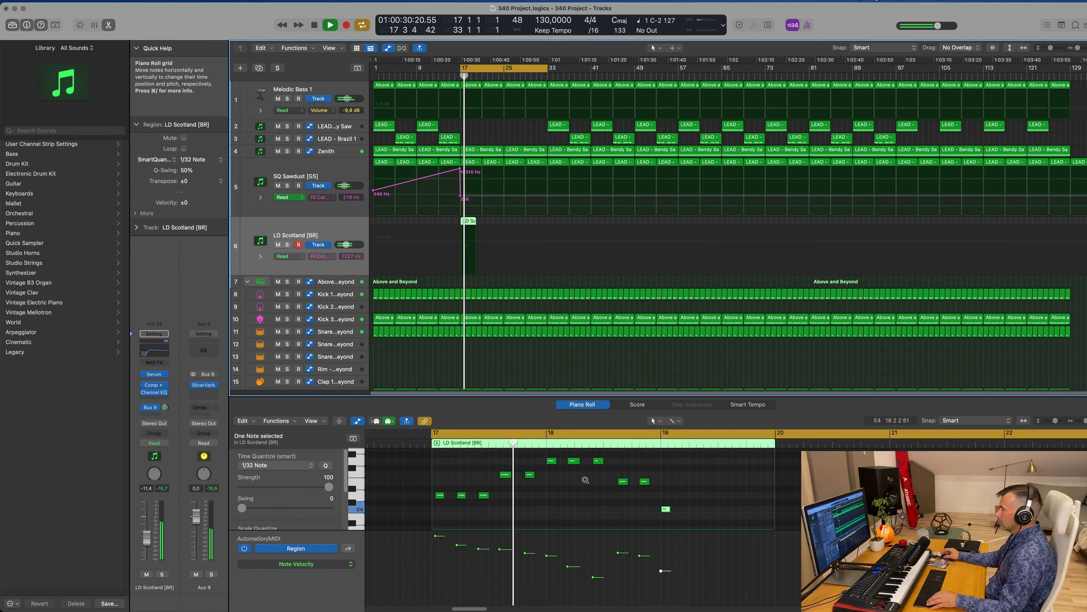
Review the recorded LD Scotland [BR] notes in the Piano Roll and replay the phrase from bar 17
scroll(585, 482, up, 5)
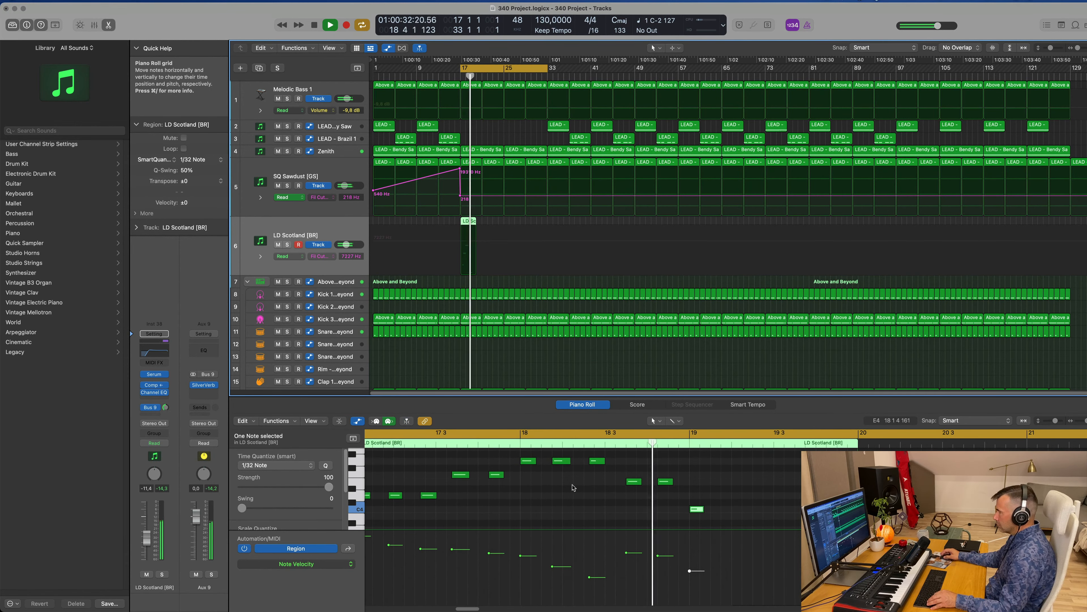
scroll(581, 491, down, 3)
scroll(581, 491, left, 1)
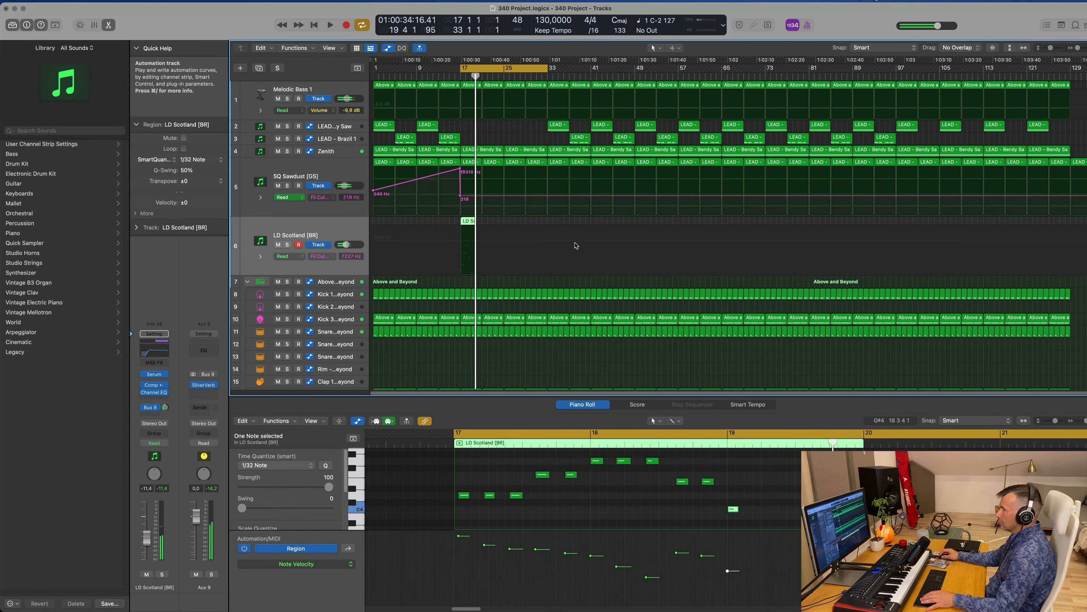
key(space)
key(space)
key(space)
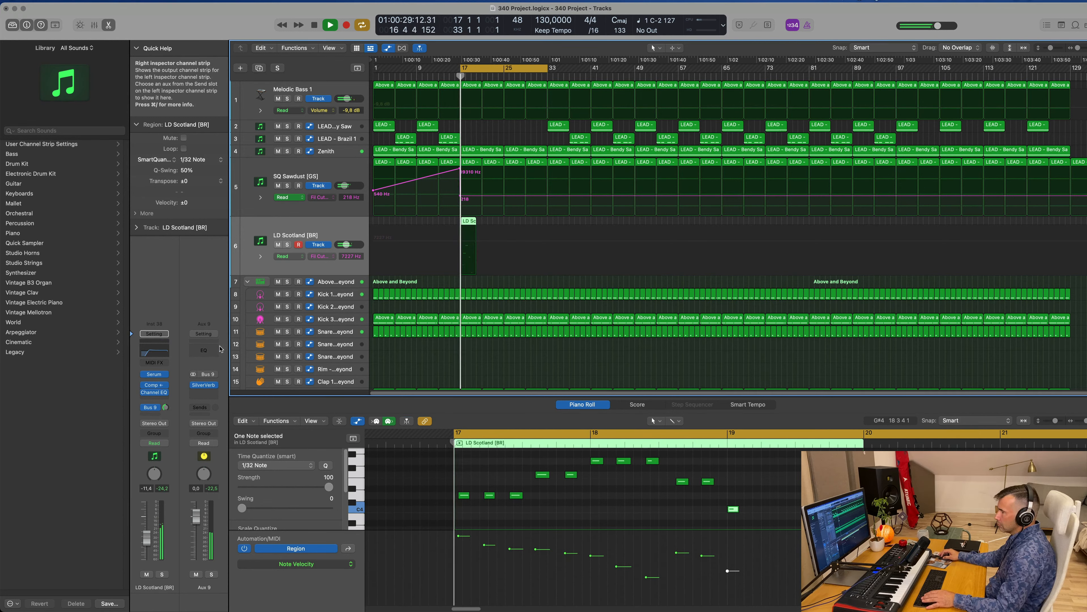
Reopen Serum on the LD Scotland [BR] track and set the track volume to -12.0 dB while replaying the phrase from bar 17
click(149, 375)
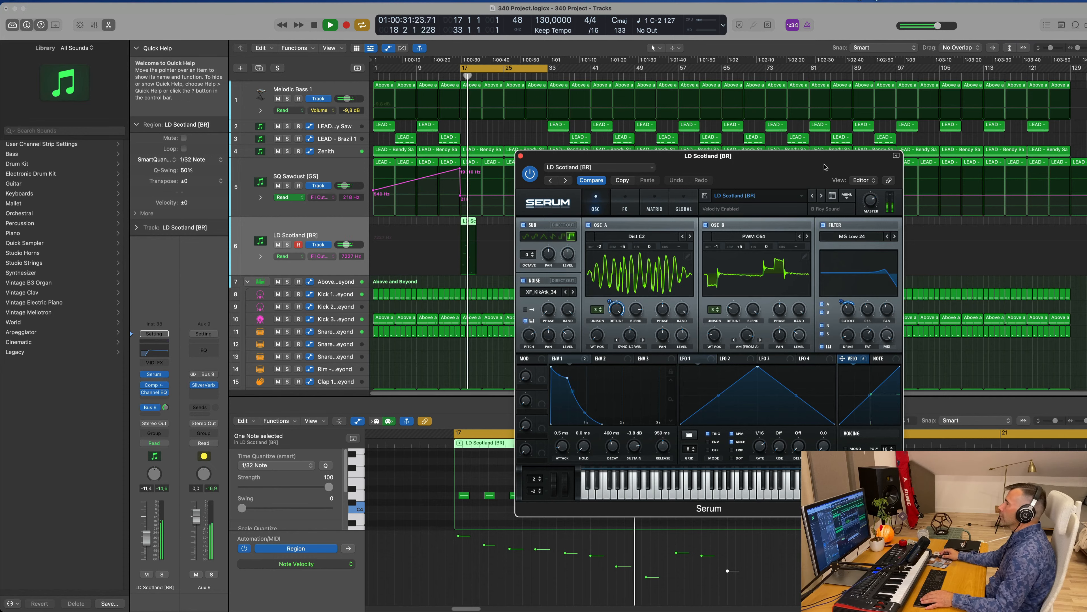
key(space)
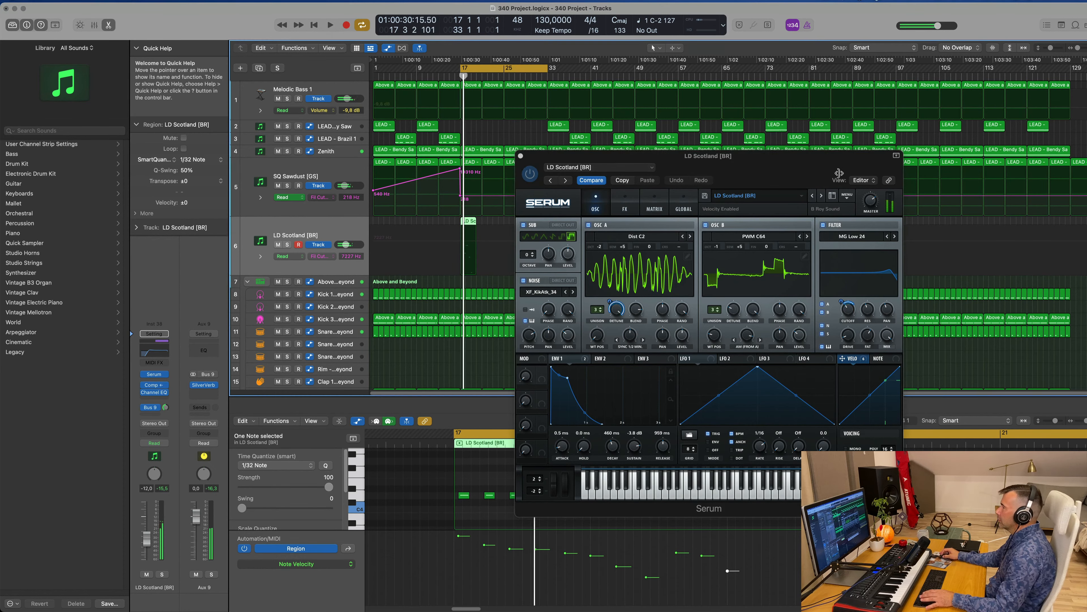
drag(838, 173, 897, 148)
key(space)
key(space)
key(space)
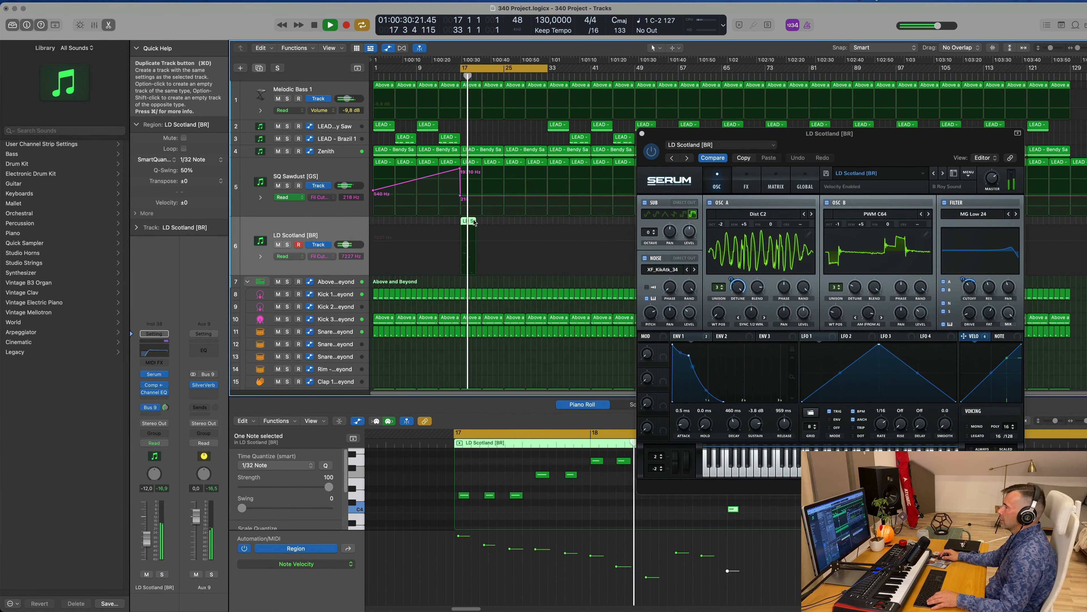
Duplicate the LD Scotland [BR] track with its bar 17 region and mute the original track
key(super+d)
drag(471, 223, 465, 285)
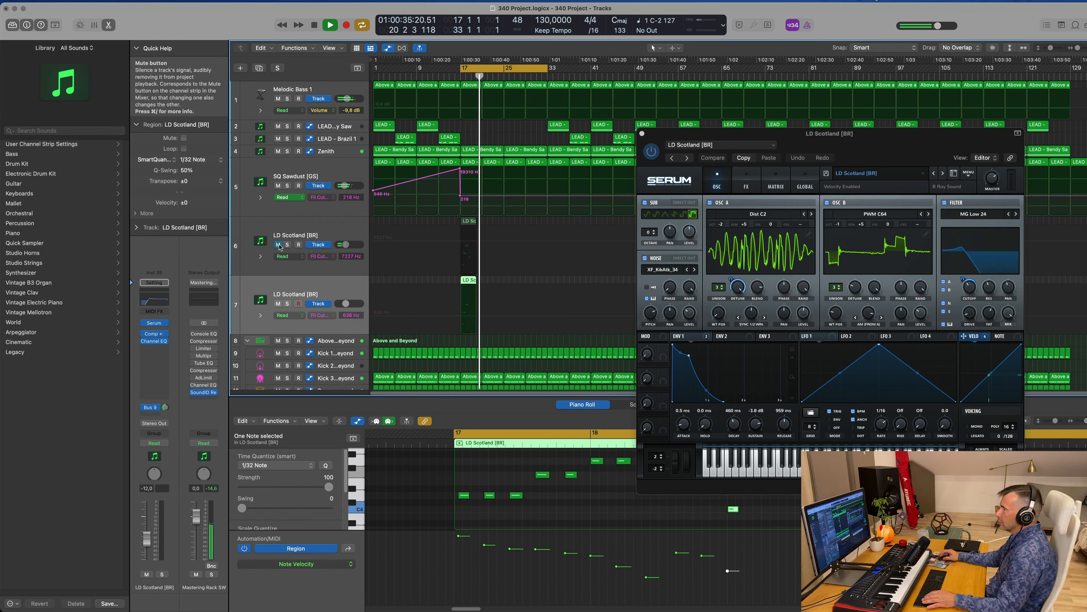
key(space)
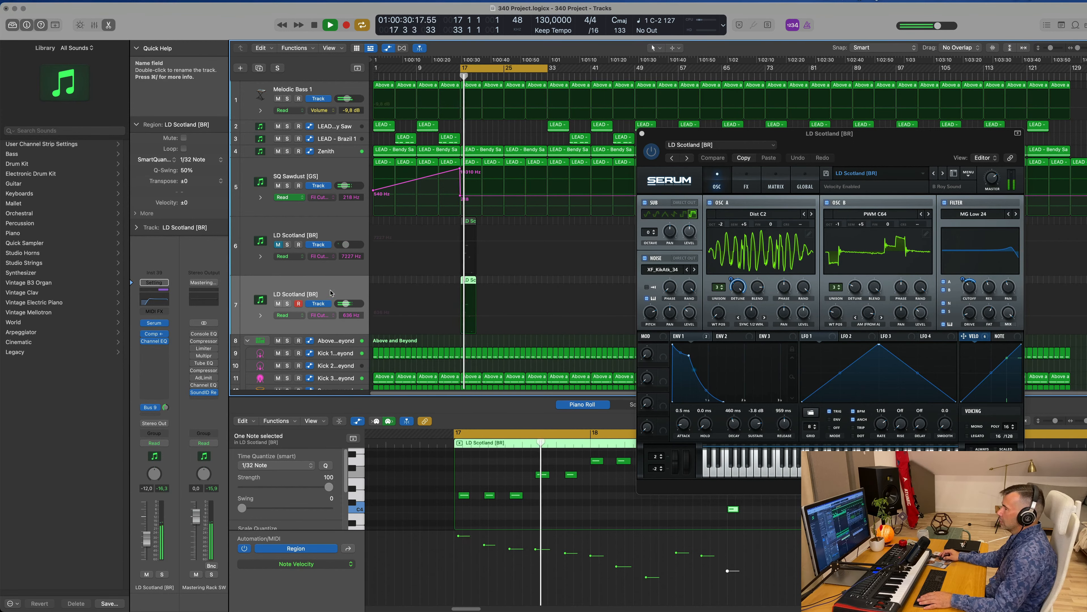
Open Serum on the duplicated track, load the LD Sad Melody [7S] preset, and replay the phrase from bar 17
click(158, 324)
key(space)
key(space)
drag(633, 122, 815, 117)
key(space)
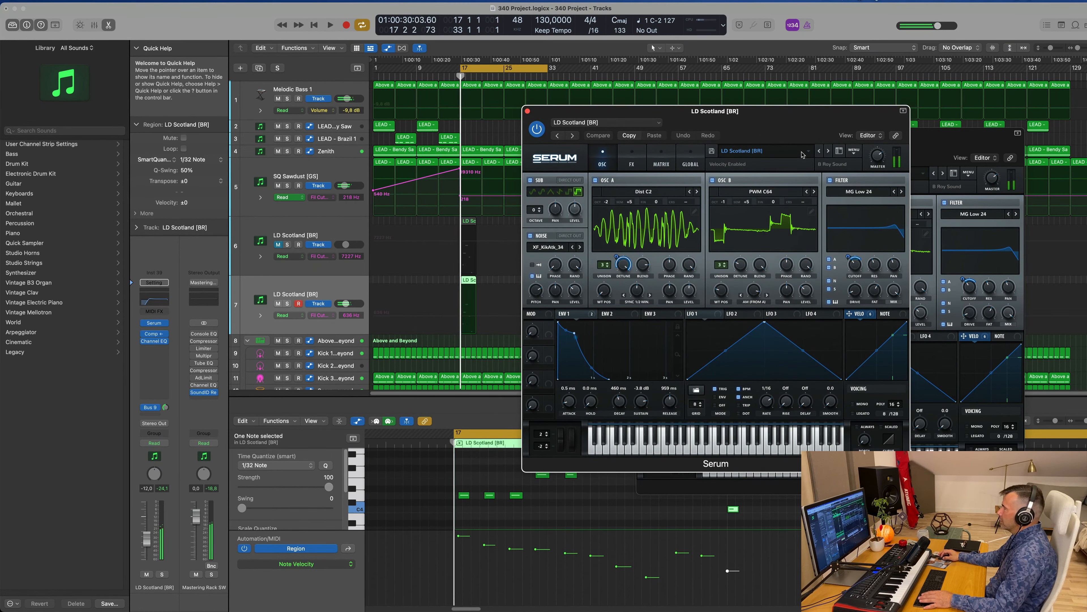
key(space)
click(819, 151)
key(space)
key(space)
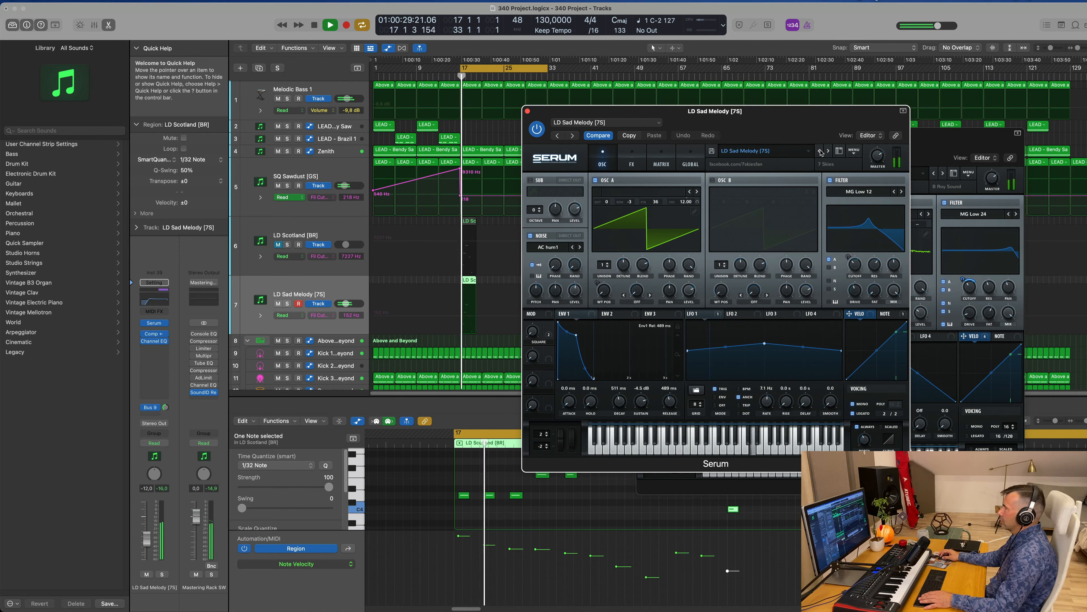
Audition the preceding Serum lead presets against the phrase, including LD Ring Scream [PL] and LD Release The BotRock, replaying from bar 17
click(820, 150)
key(space)
key(space)
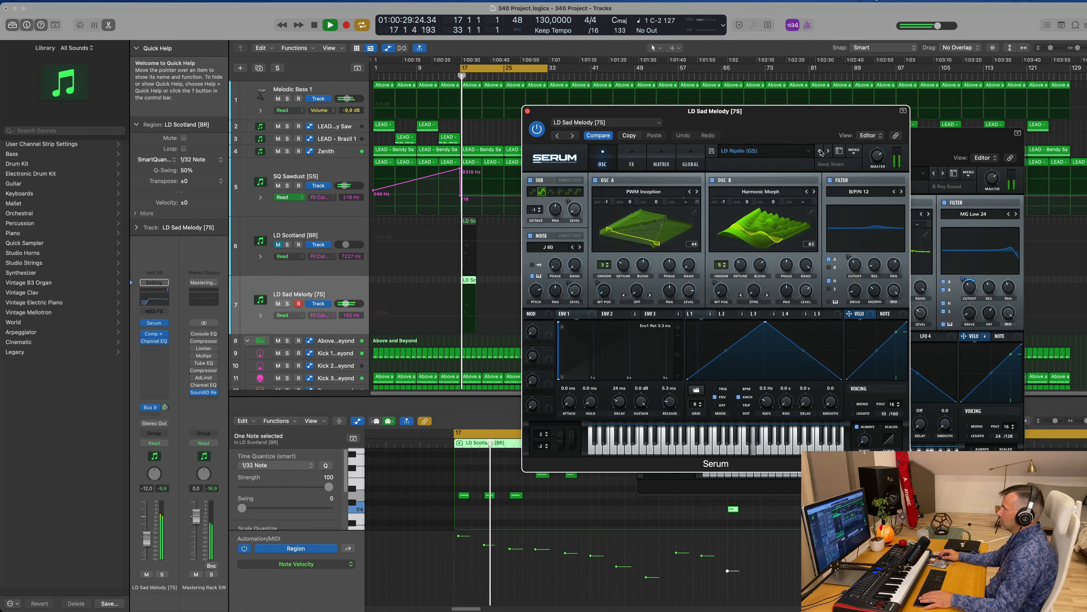
click(819, 151)
key(space)
key(space)
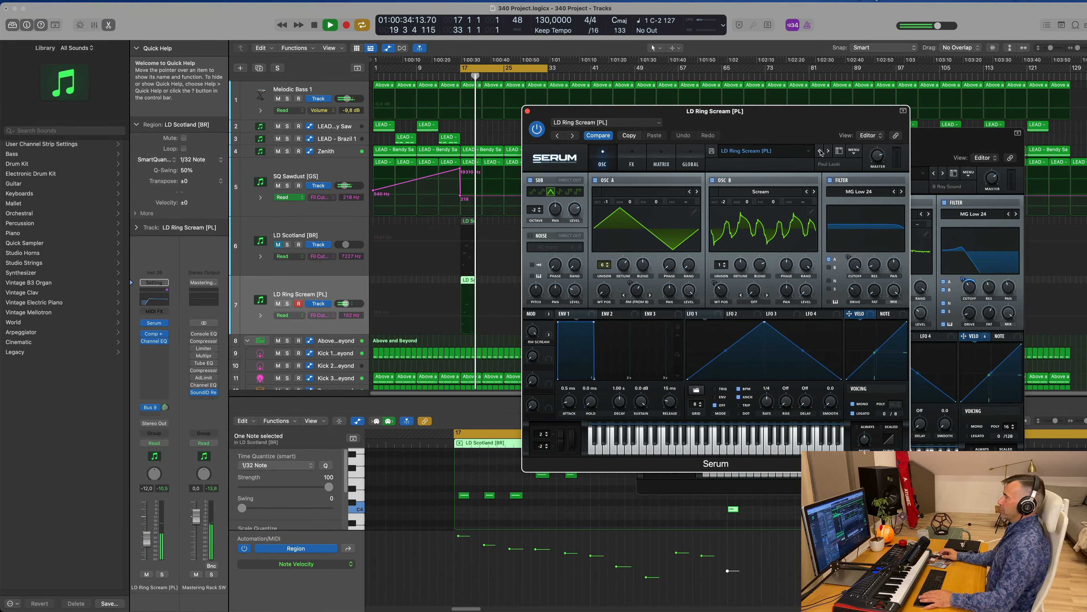
key(space)
key(space)
click(821, 151)
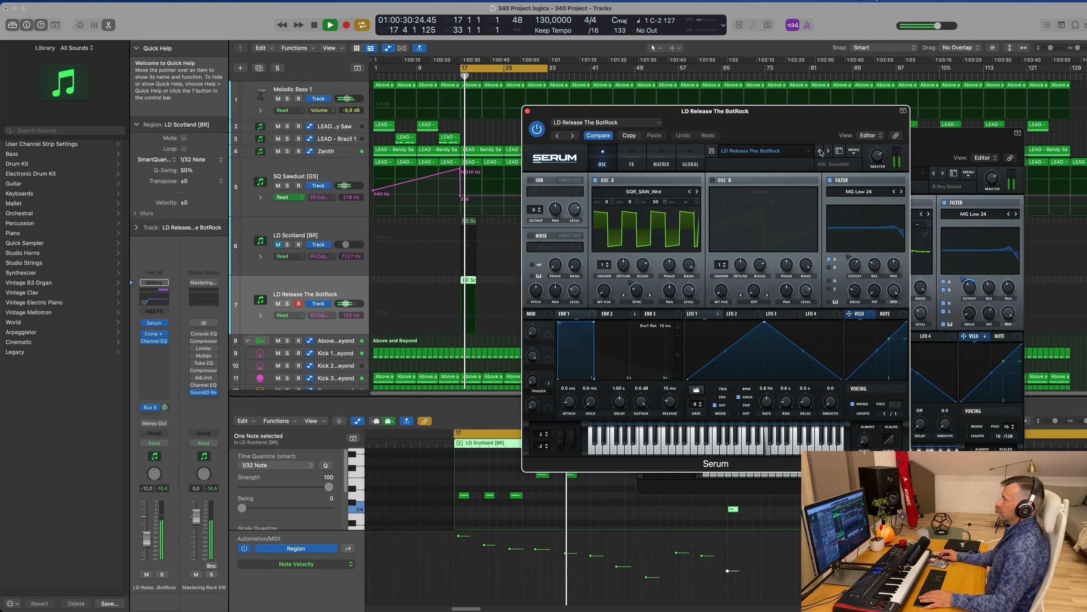
Audition further preceding Serum leads during playback, from LD Pterodattero [AF] through LD Postmodern Talking
click(820, 151)
click(820, 151)
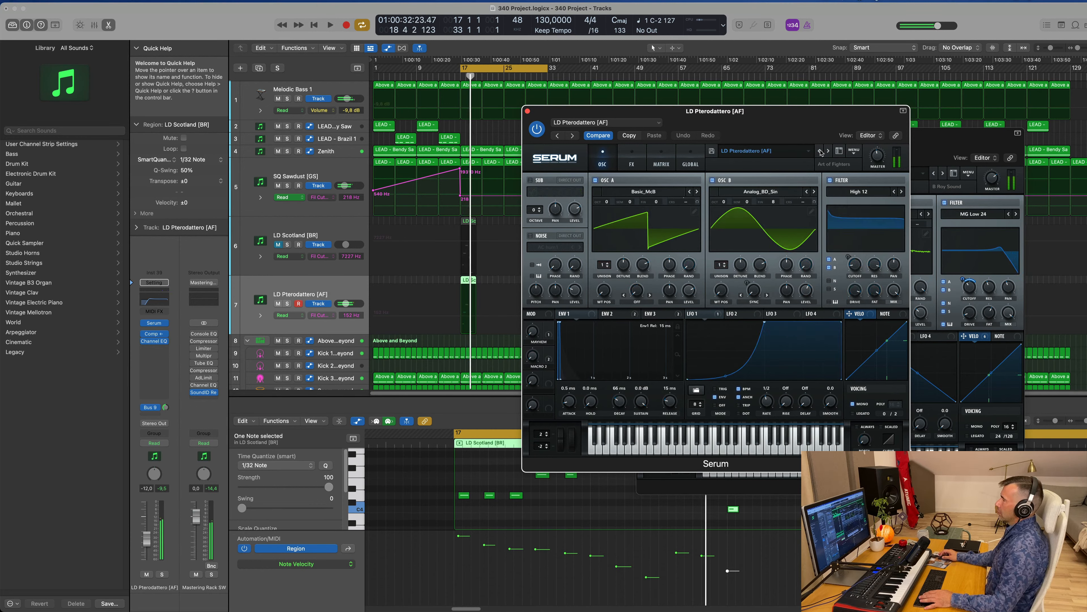
click(820, 152)
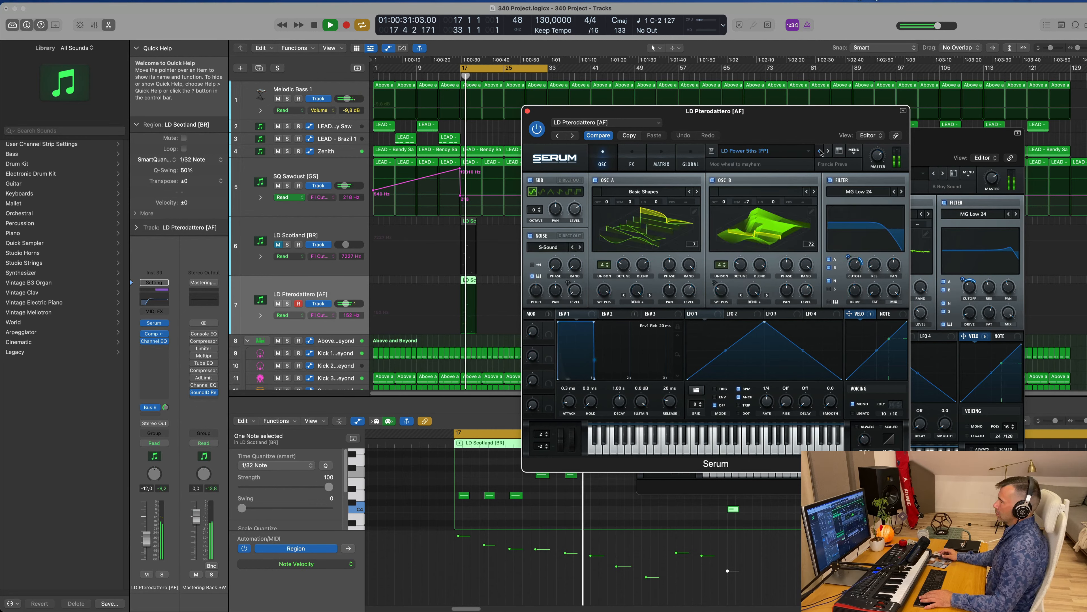
click(820, 151)
click(821, 151)
click(820, 151)
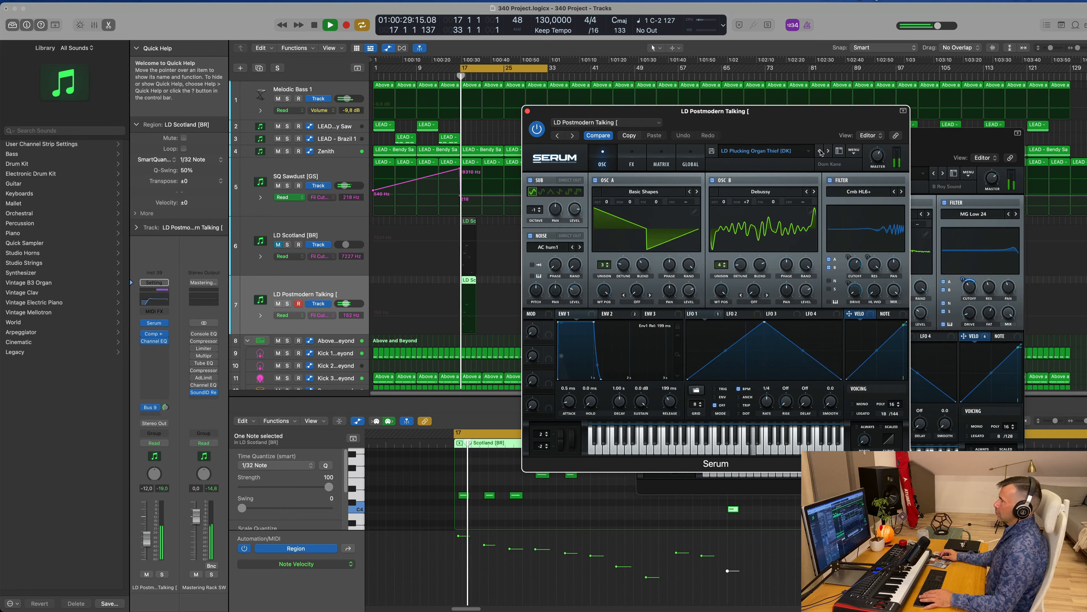
Audition the Serum leads from LD PeterPiper [SD] back through LD Paradigm Drift [SN] and LD Old Lead [FN] to LD Nadamoog [FP]
click(820, 151)
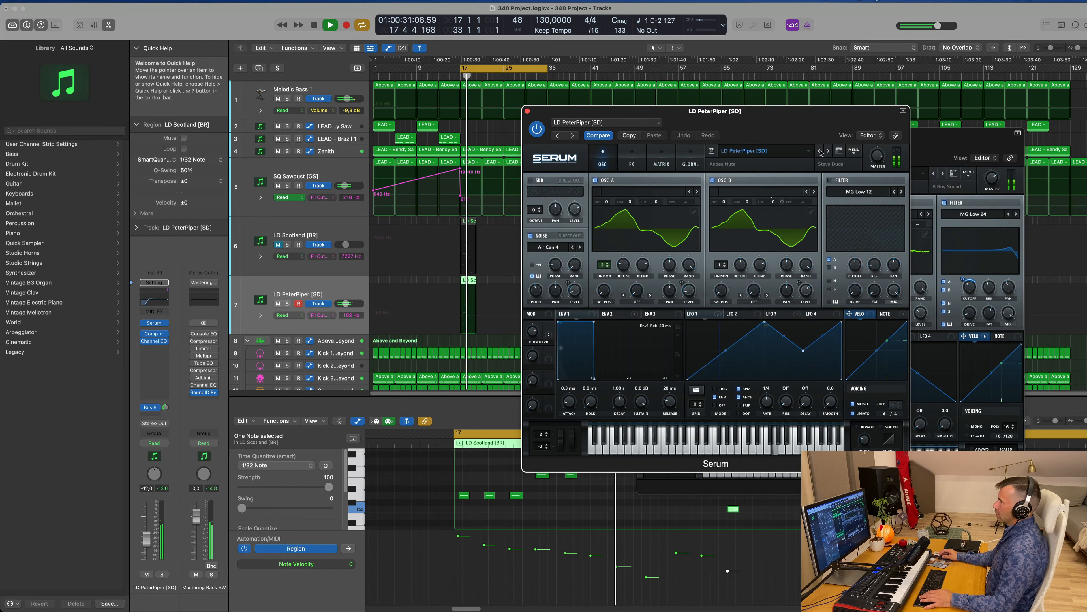
click(821, 151)
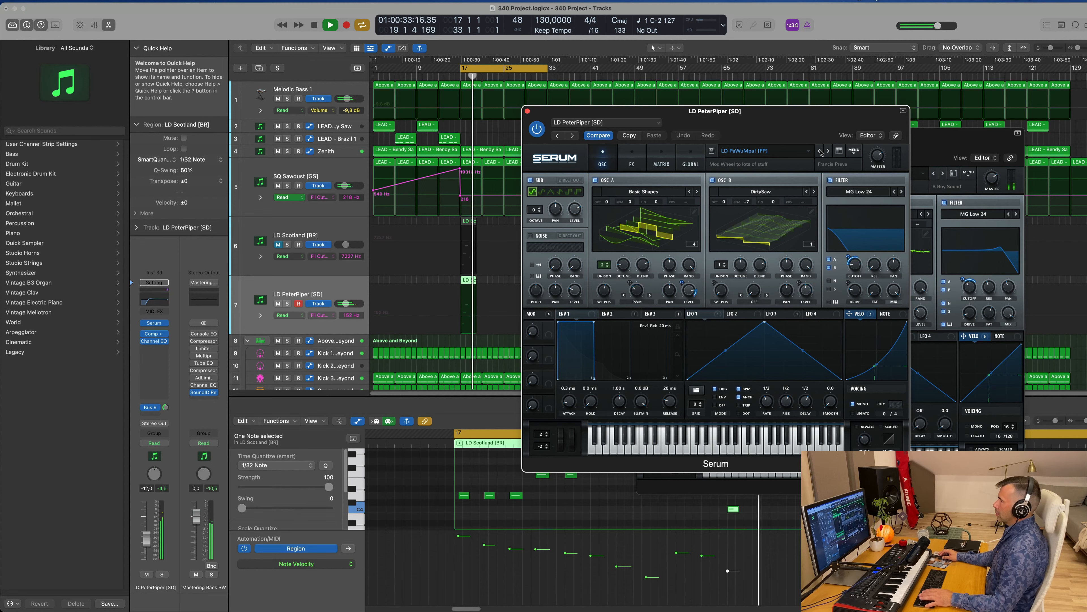
click(820, 151)
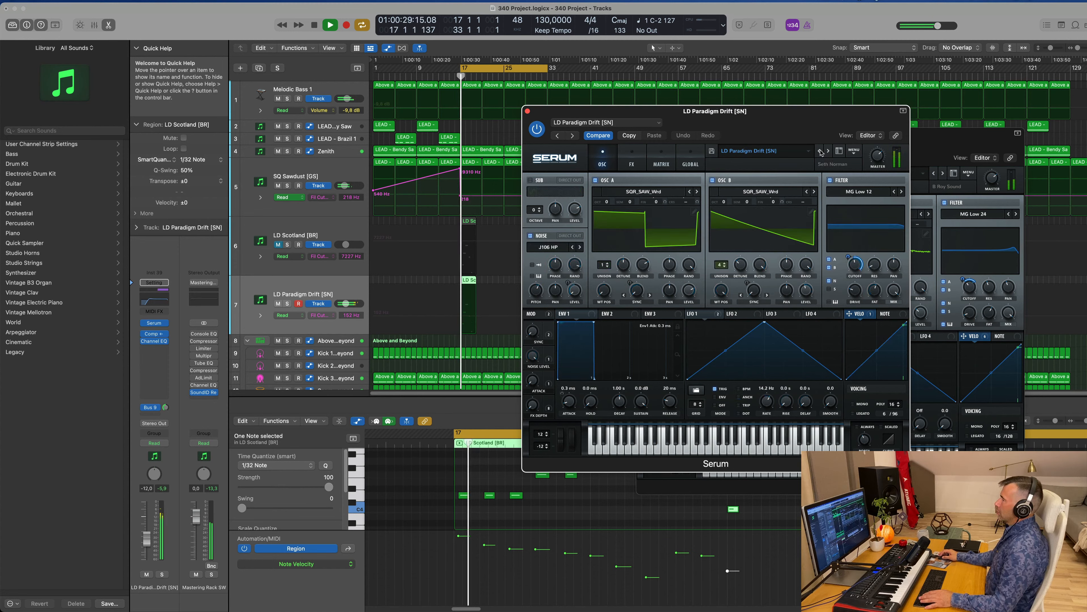
click(820, 151)
click(820, 152)
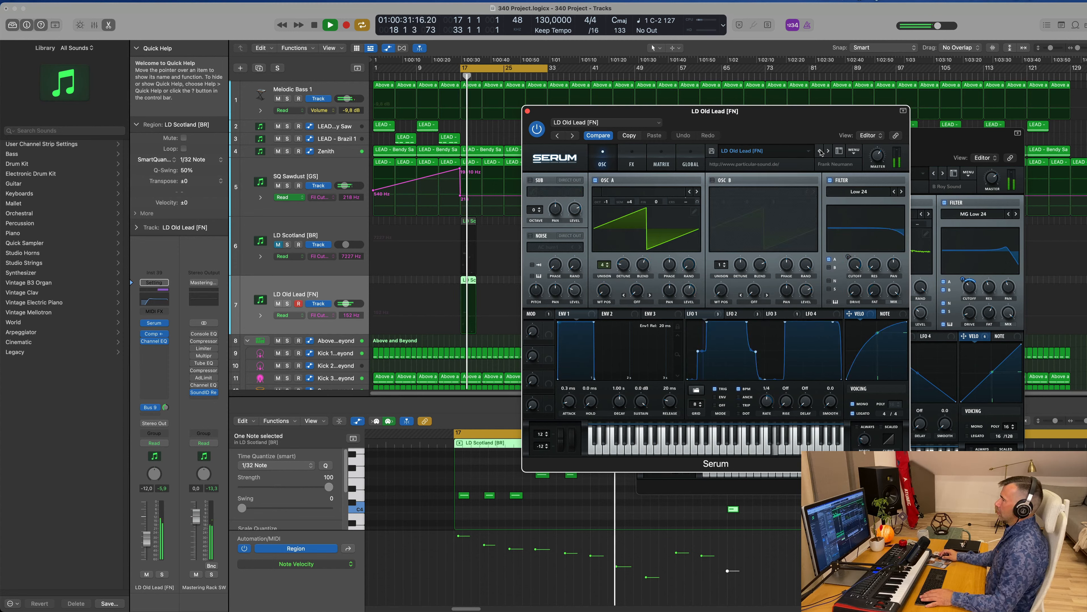
click(820, 151)
click(820, 152)
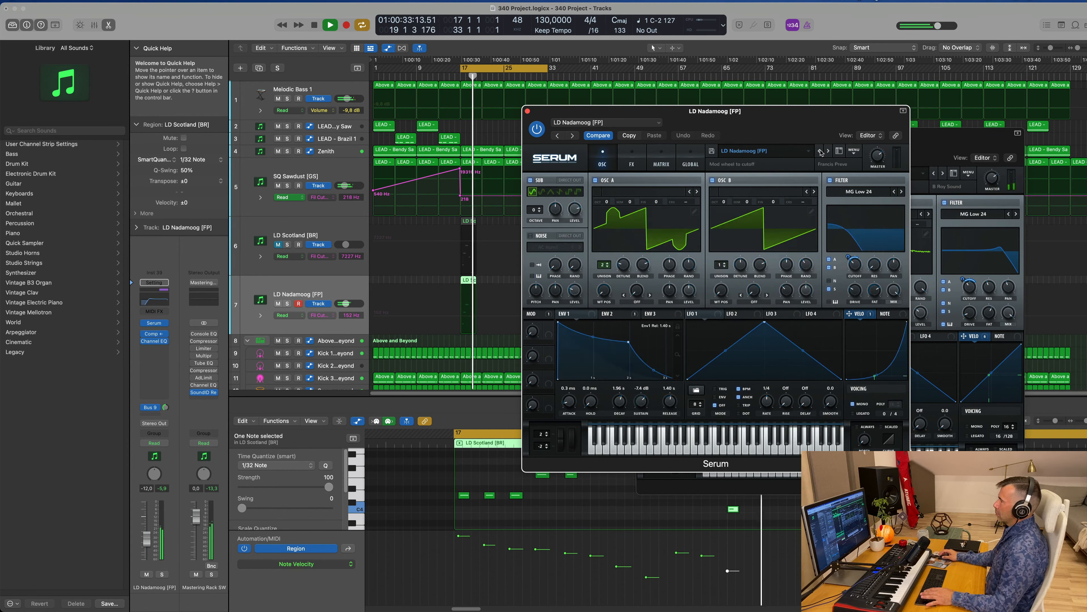
Audition the Serum leads from LD Mobius Sync [SD] back through LD Mids Lead [BR] and LD Marina [FP] to LD Magic Pipe [BR]
click(821, 151)
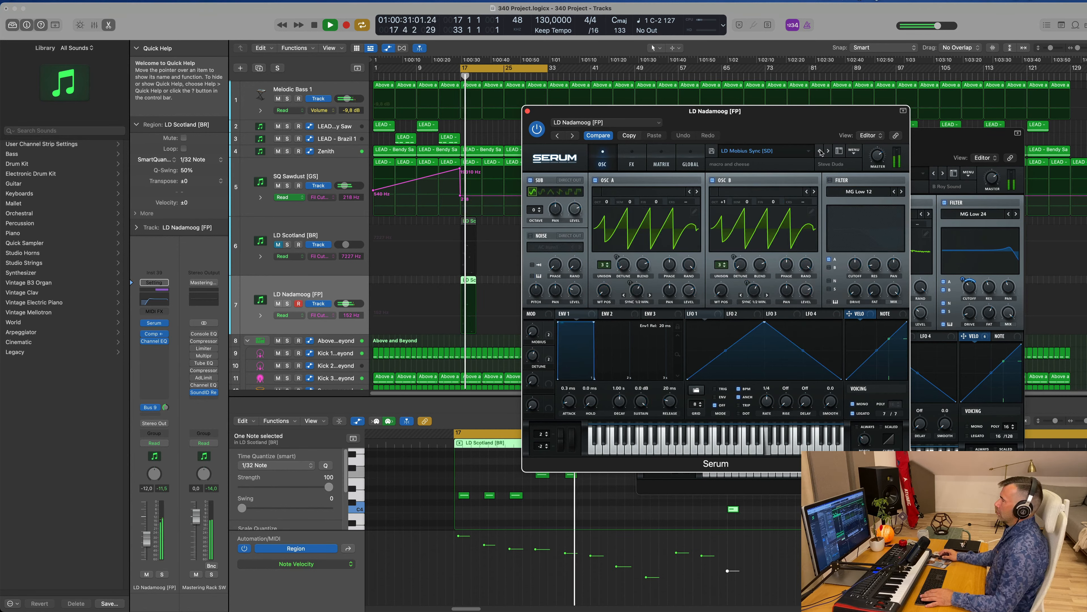
click(821, 151)
click(820, 151)
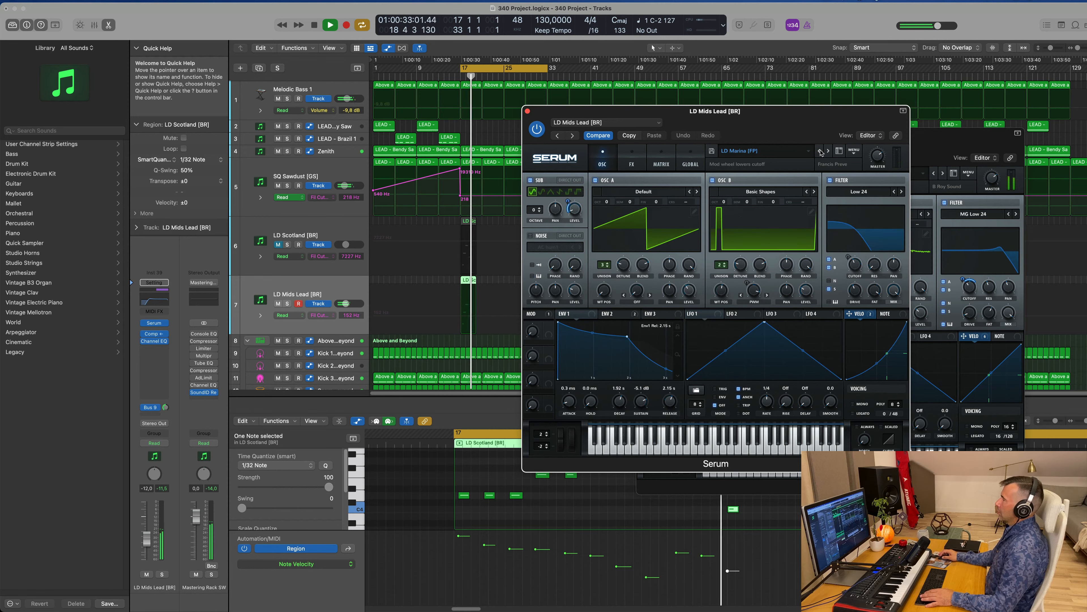
key(space)
key(space)
click(820, 151)
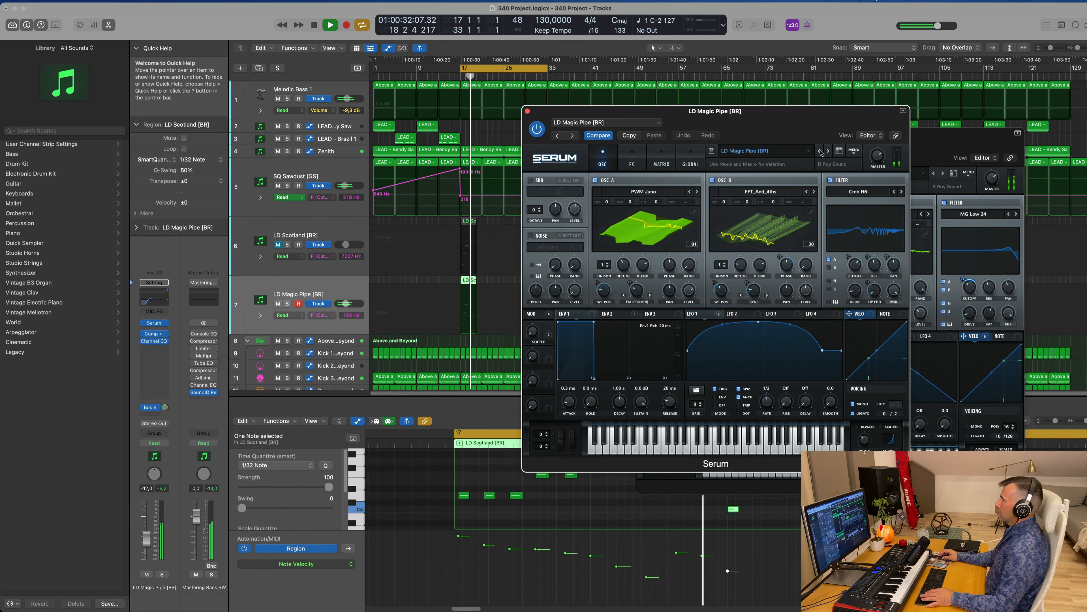
Audition LD LimoDriver [GS], LD LaughMod [GS] and LD Jerk [BR] in Serum, restarting the phrase from bar 17
click(820, 151)
click(820, 152)
key(space)
key(space)
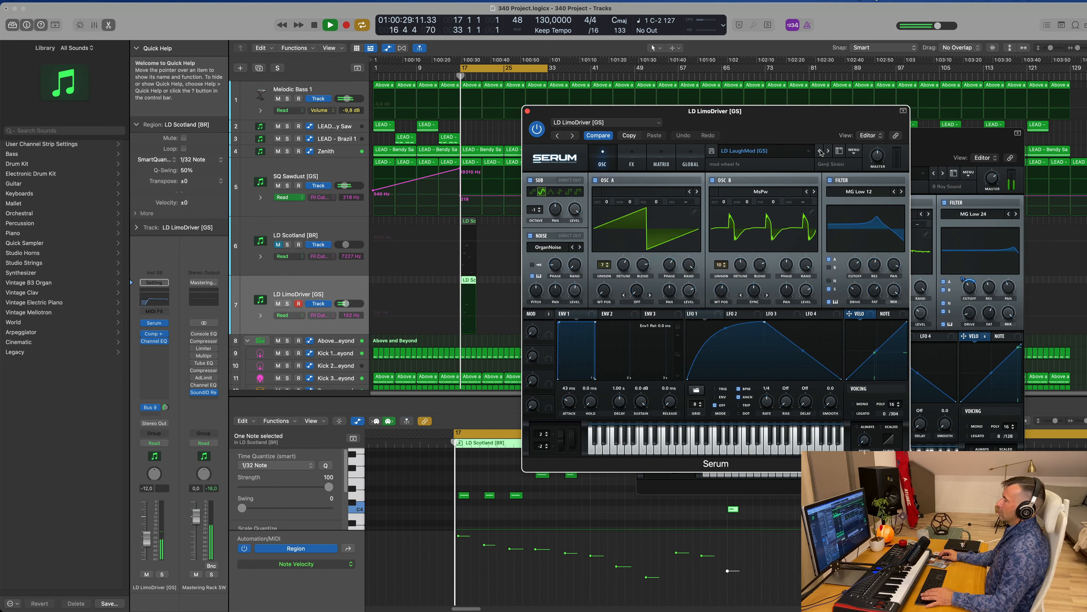
click(821, 151)
click(821, 152)
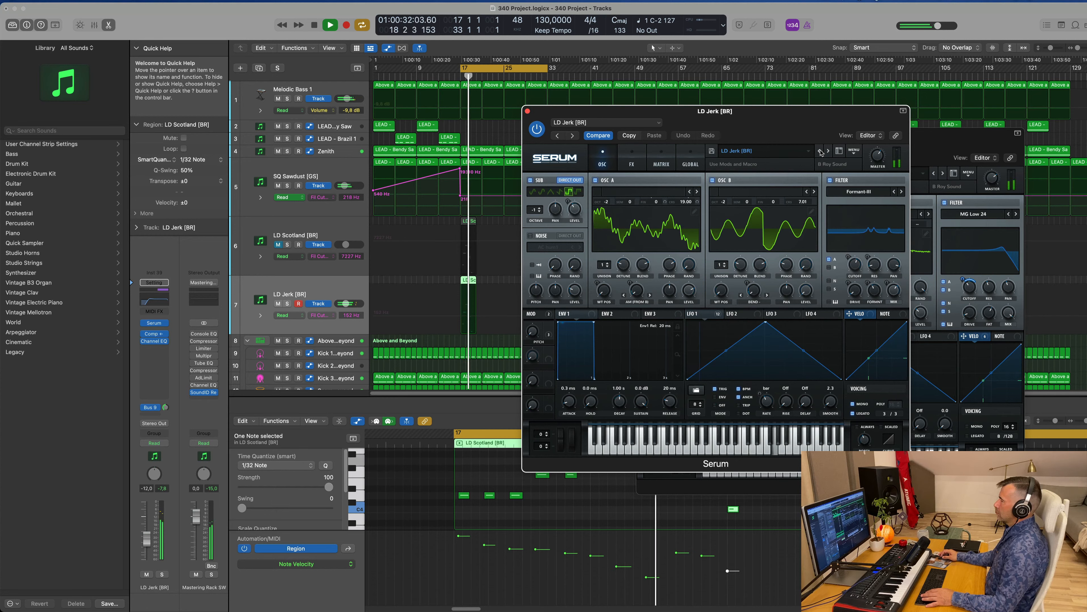
Audition the Serum leads from LD In Your Face [RI] back to LD Hypersaw [JD] while the phrase plays
click(820, 153)
click(820, 152)
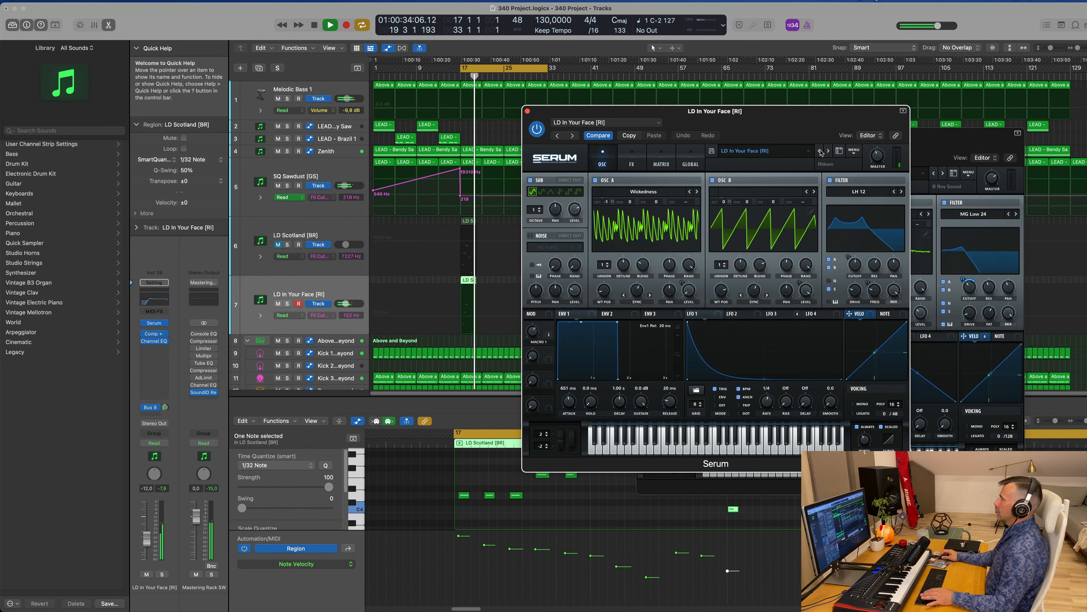
click(821, 152)
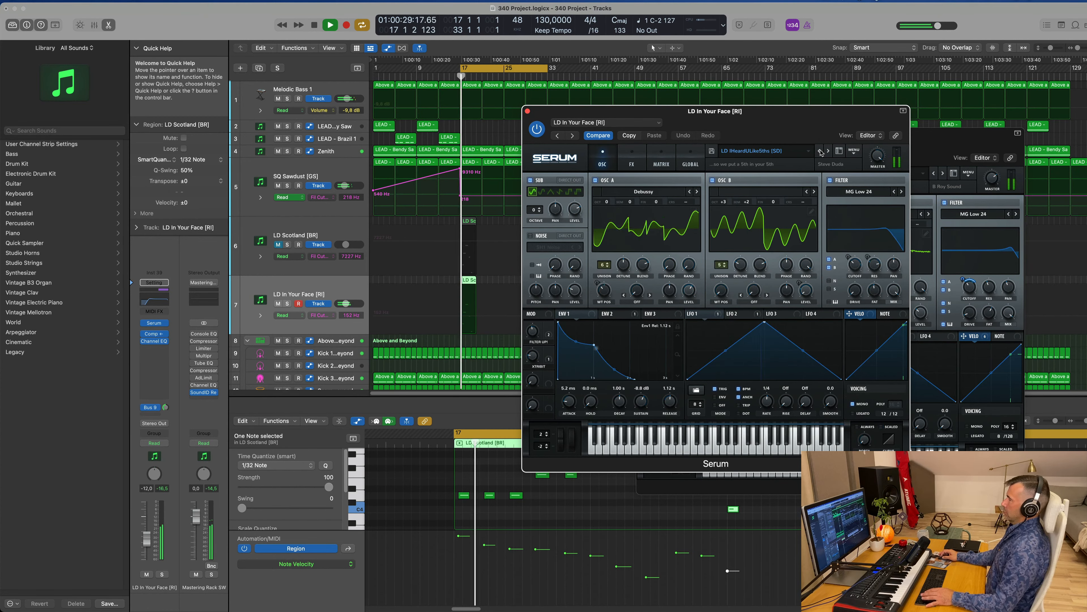
click(820, 152)
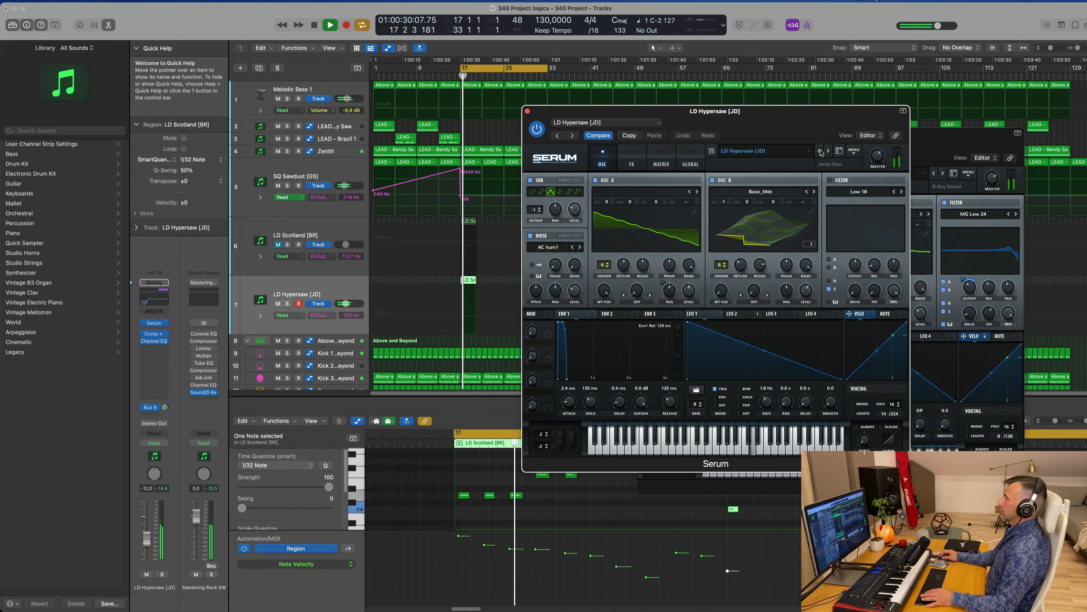
Audition the Serum leads from LD HelloKitty [CFA] back through LD Hardstyle Lead [SN] and LD Festival Beez [FP] to LD Essence [7S]
drag(823, 114, 771, 154)
click(766, 189)
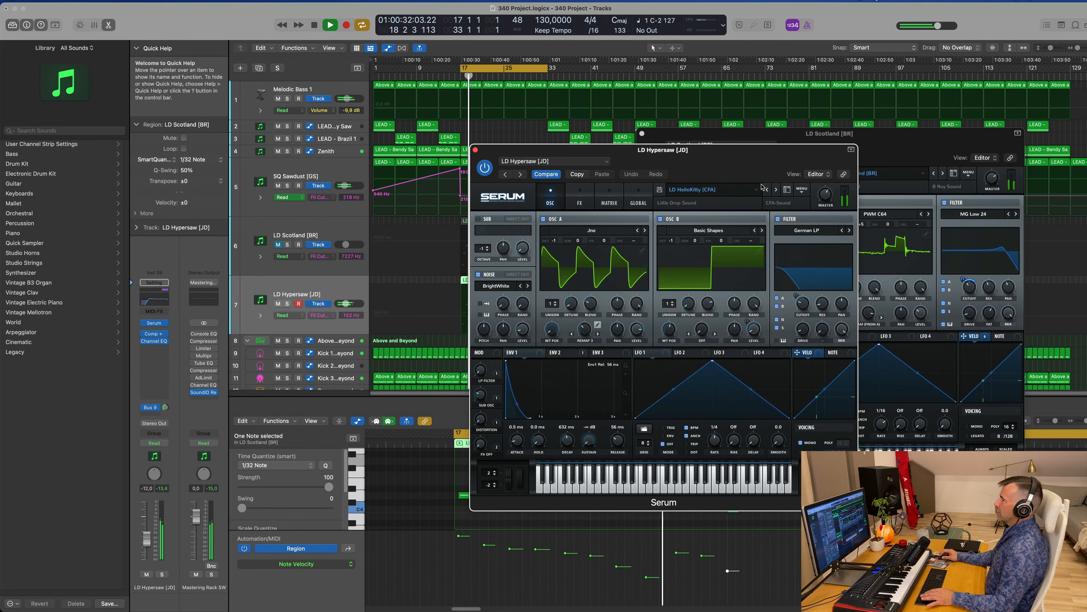
click(766, 190)
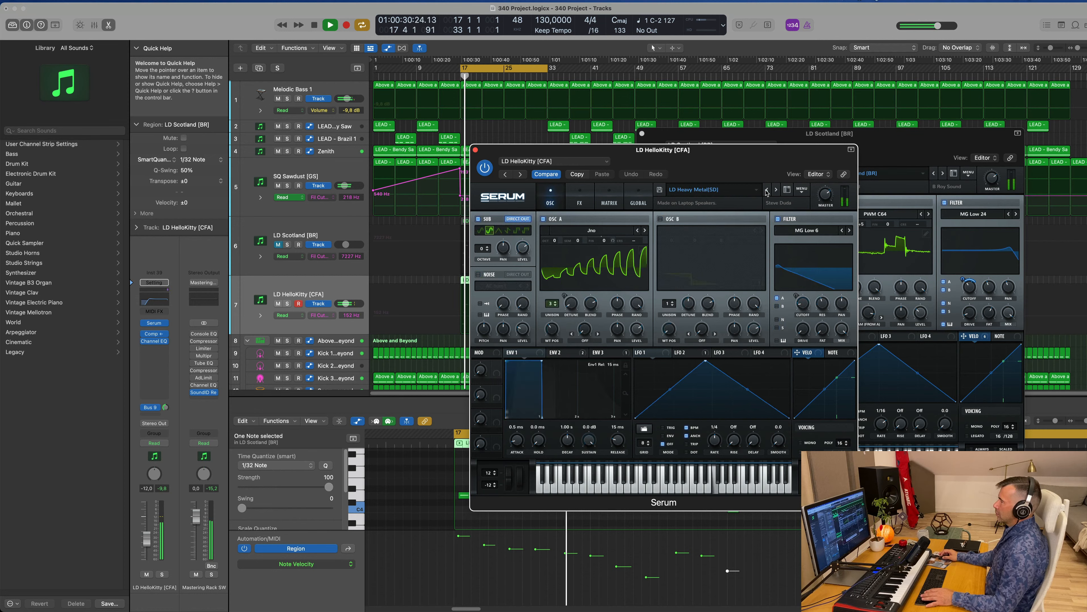
click(766, 189)
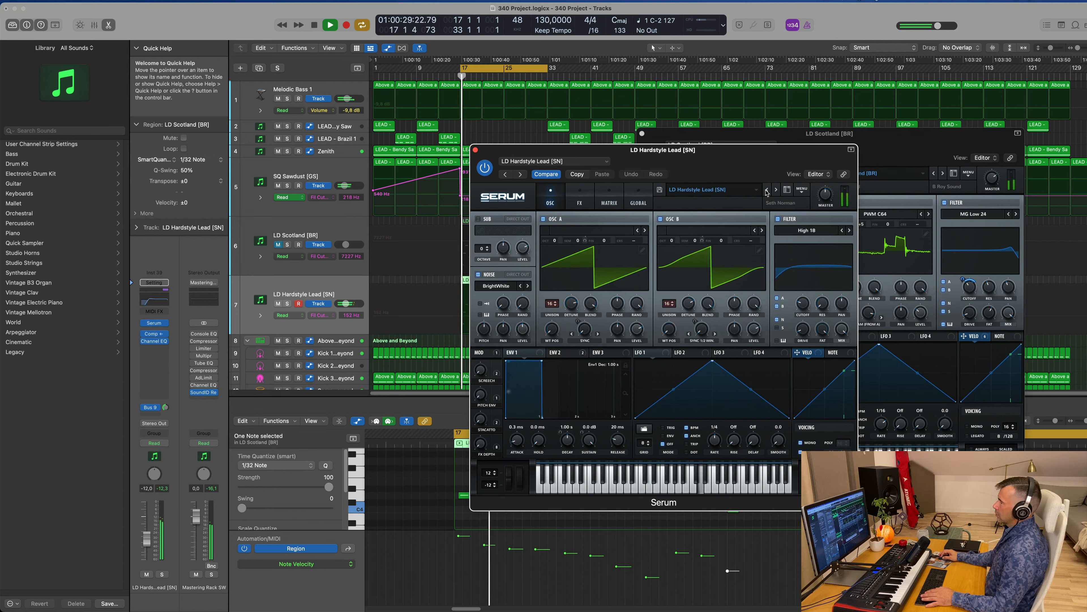
click(765, 190)
click(766, 189)
key(space)
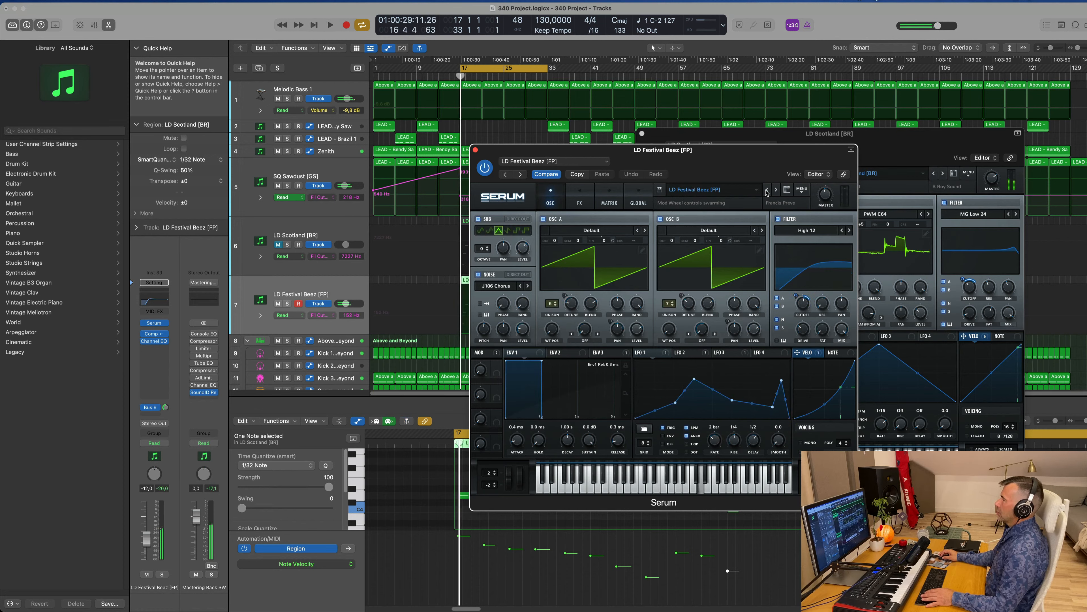
click(765, 189)
key(space)
click(765, 189)
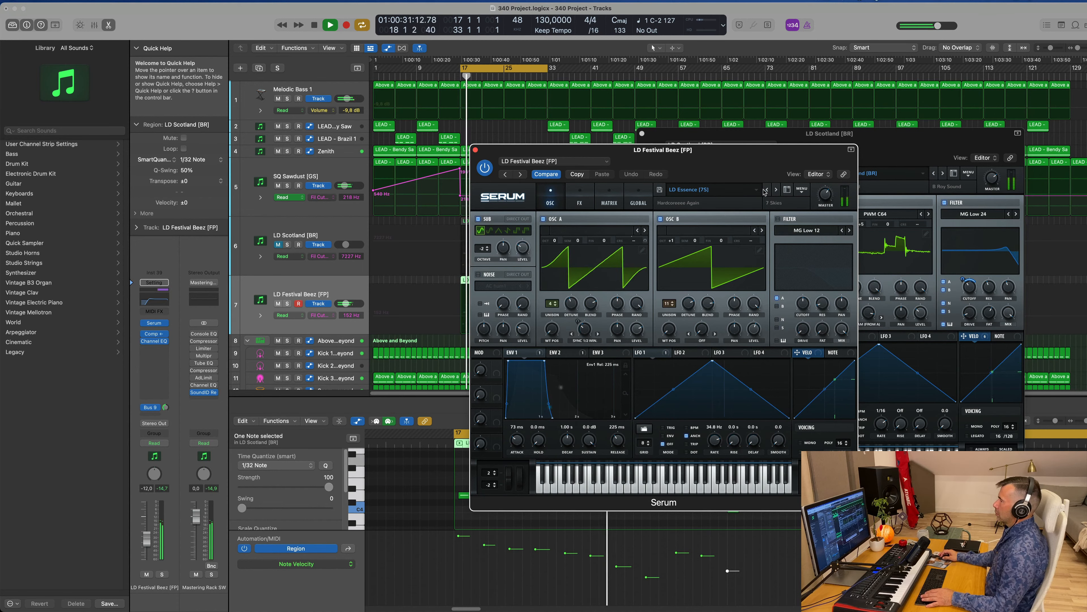
Load the LD_Abstract preset from the Lead category of the Shocking Future Bounce For Serum bank
click(757, 189)
mouse_move(726, 305)
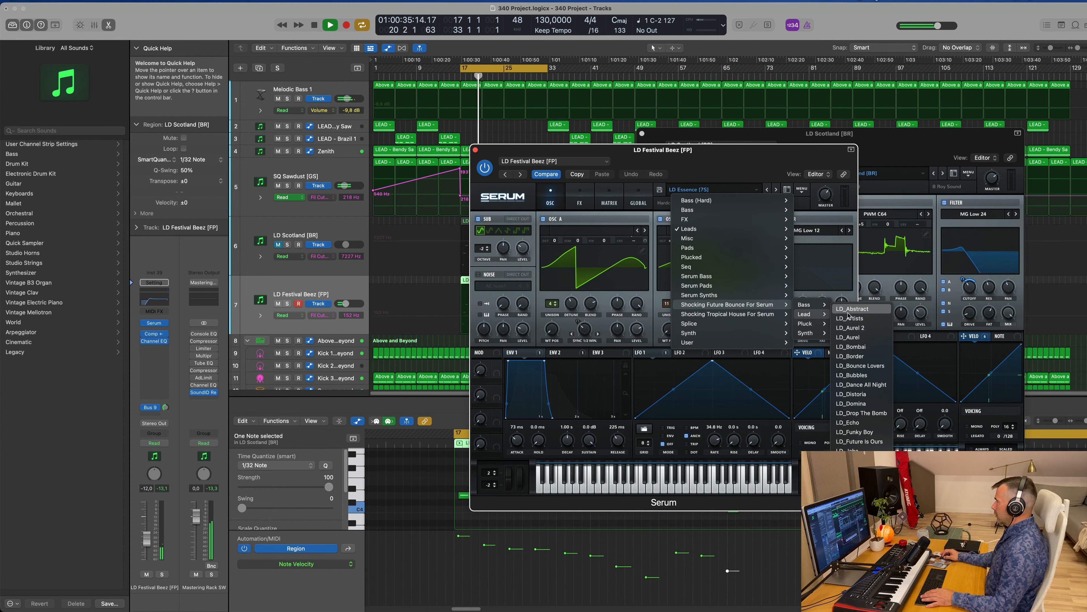
click(849, 312)
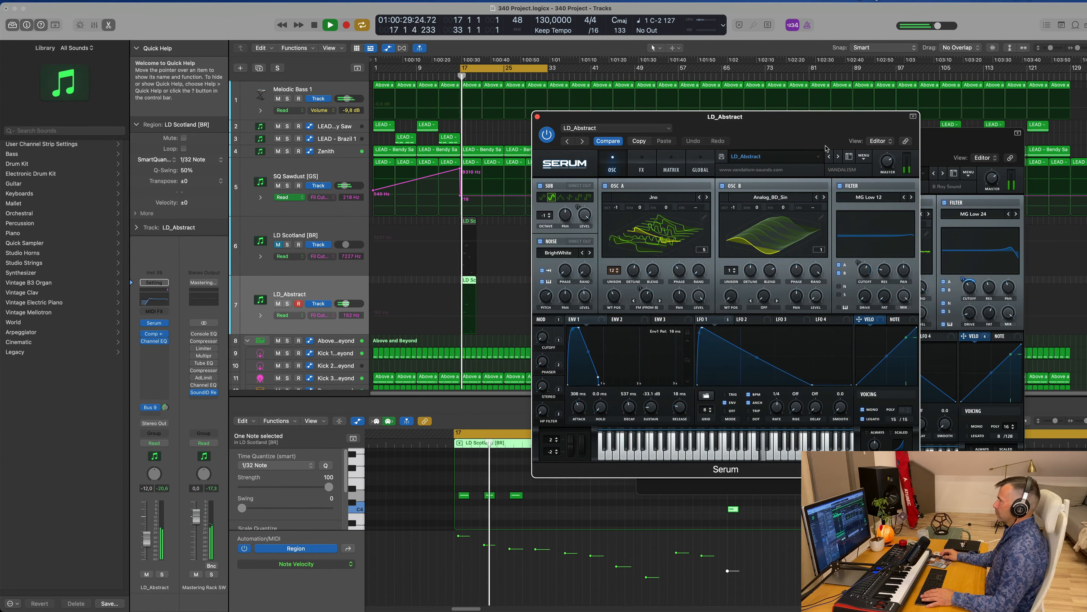
Replay the phrase from bar 17 with LD_Abstract and set the duplicated track's volume to -7.0 dB
key(space)
key(space)
drag(147, 538, 147, 532)
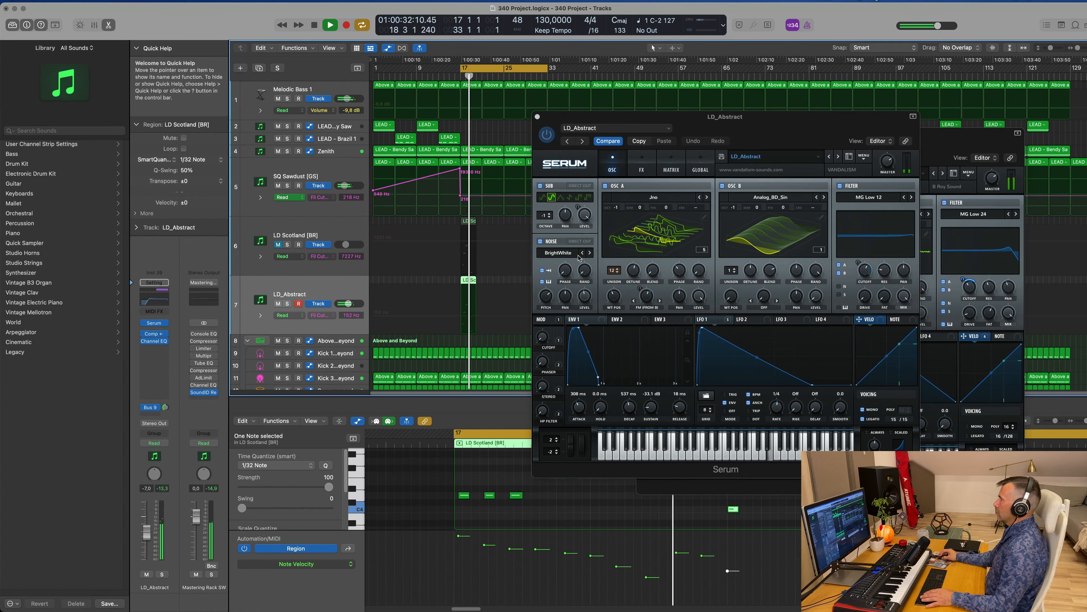
Audition the following bank leads LD_Artists, LD_Aurel 2, LD_Aurel and LD_Bombai against the looping phrase
click(838, 156)
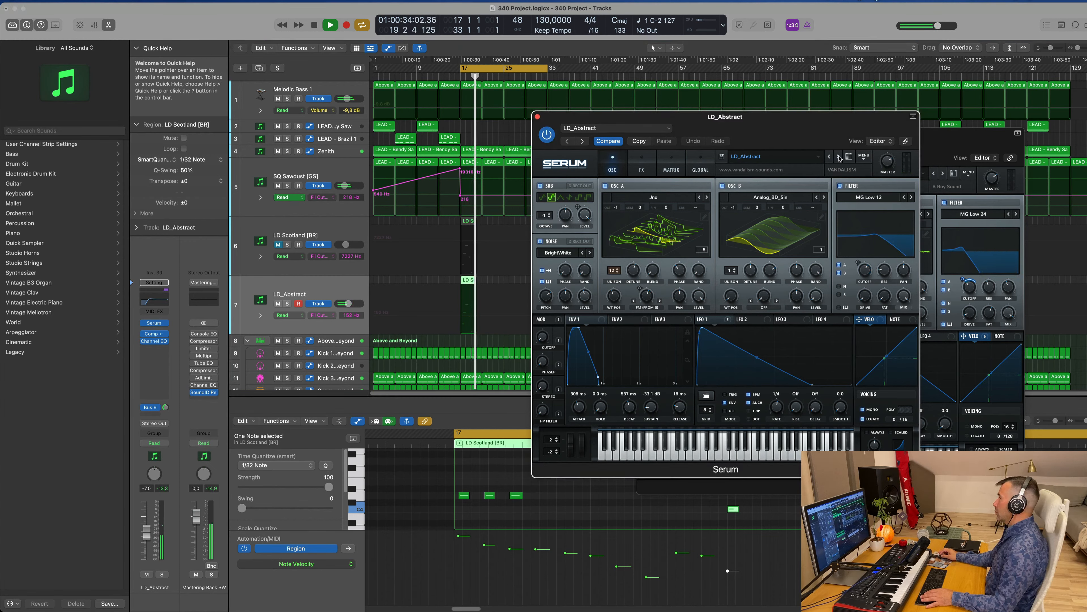
click(839, 157)
click(839, 156)
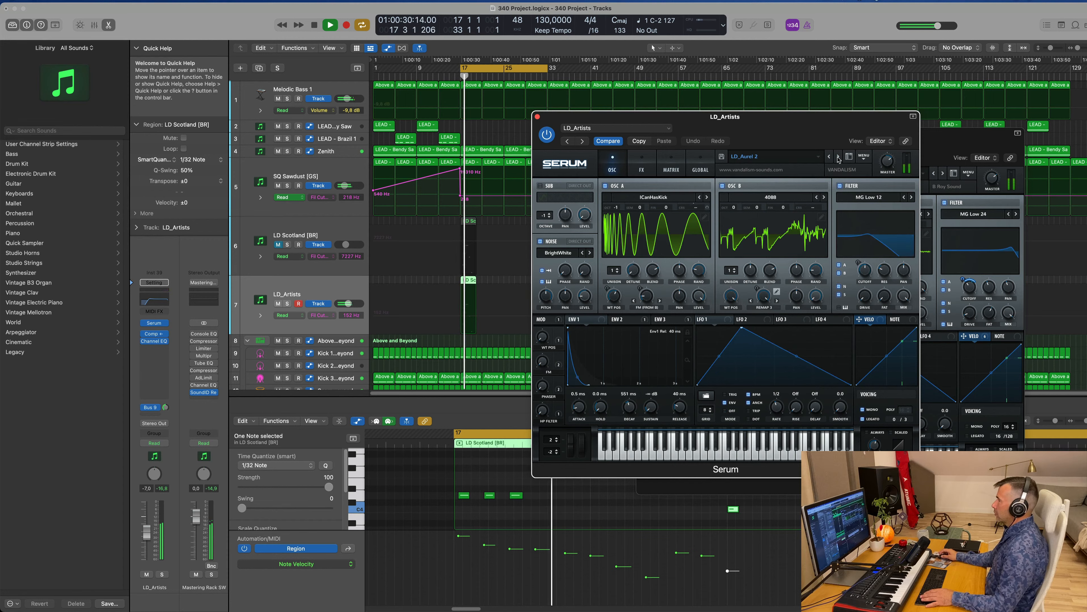
click(839, 157)
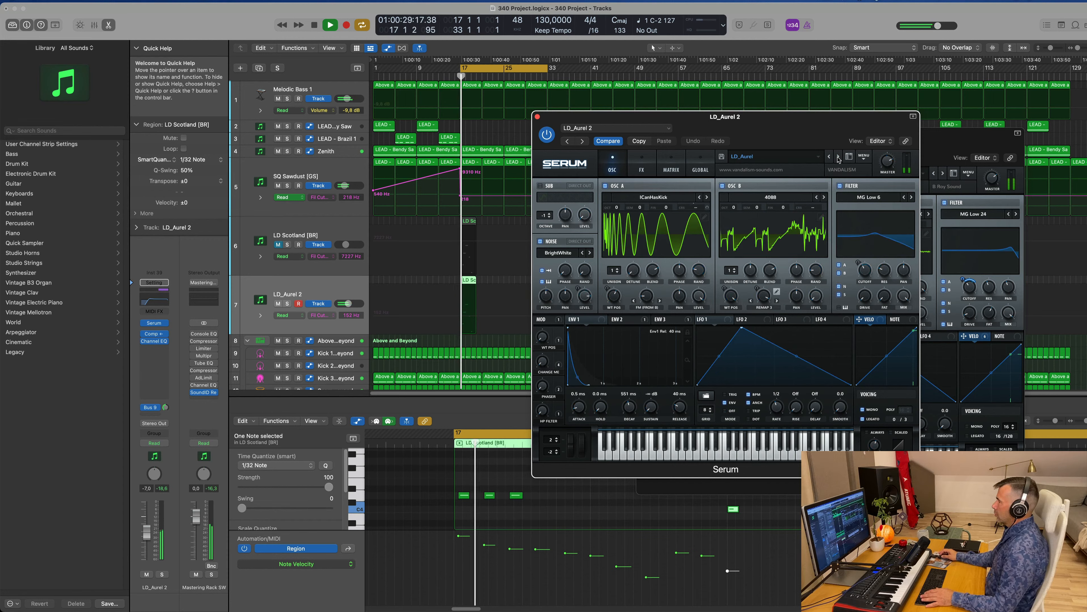
click(839, 157)
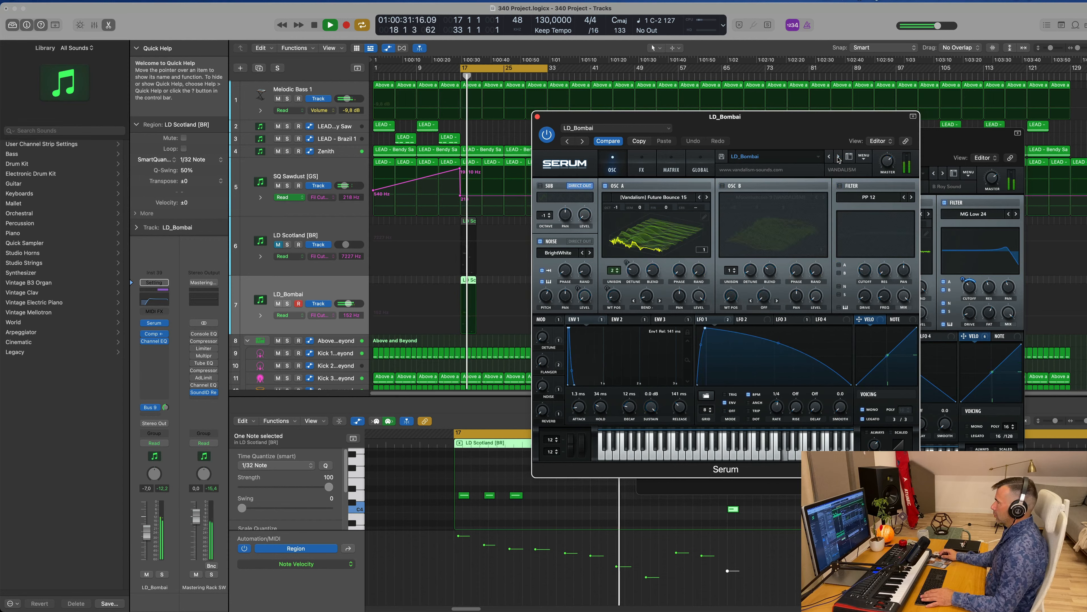
Advance the Serum preset through LD_Border and LD_Bounce Lovers to LD_Bubbles while the phrase plays
drag(808, 126, 762, 172)
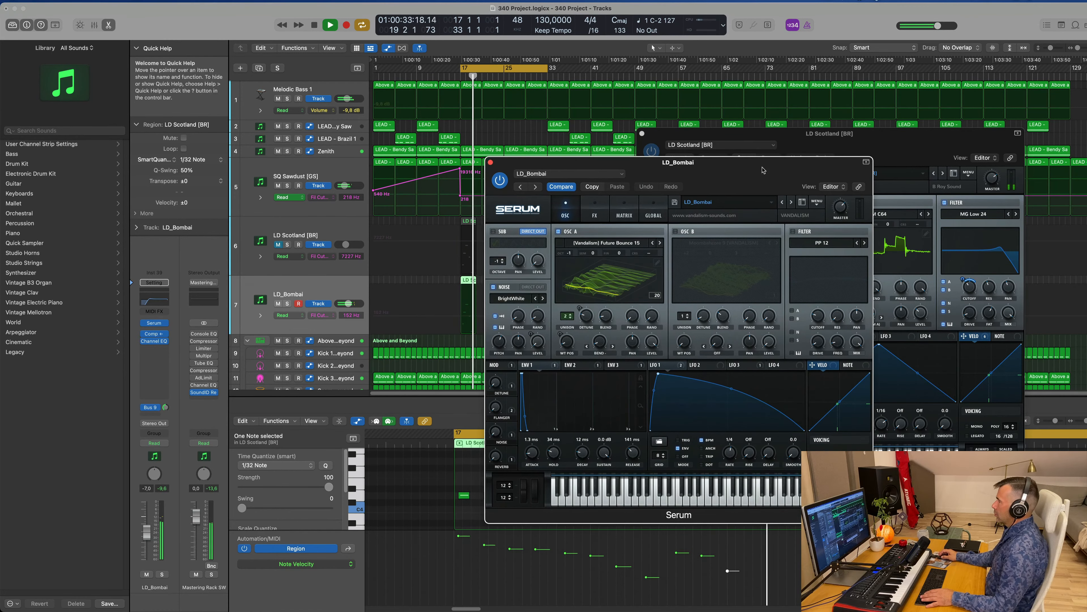
click(792, 202)
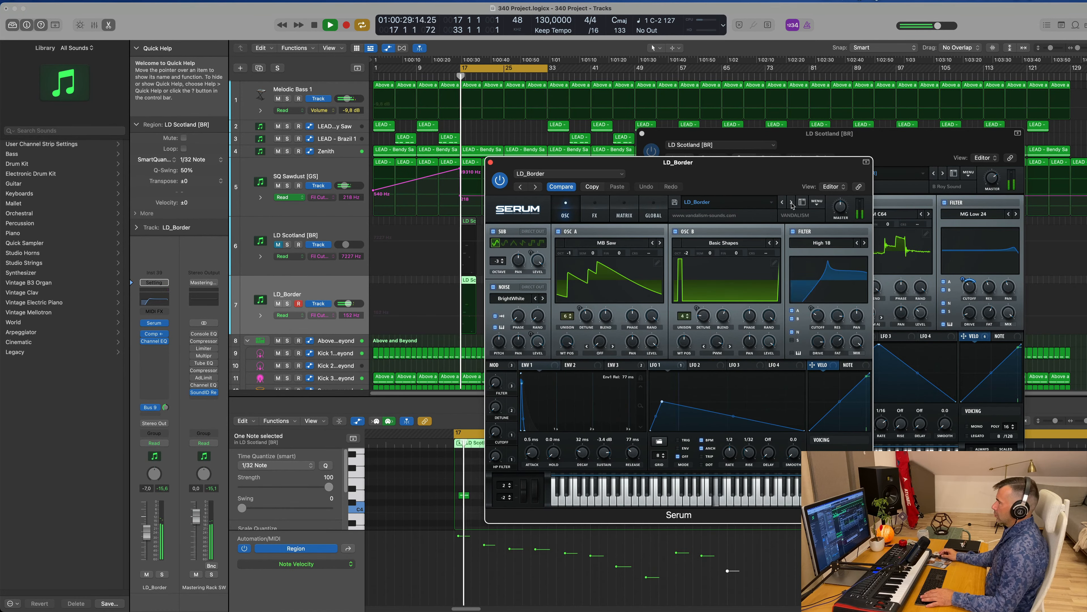
click(791, 202)
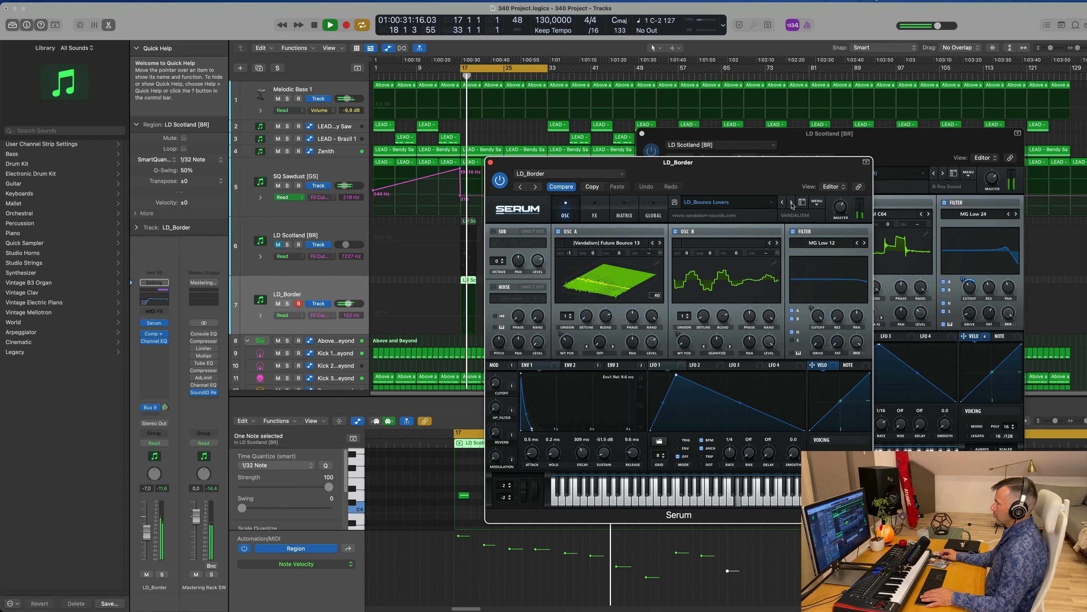
click(791, 203)
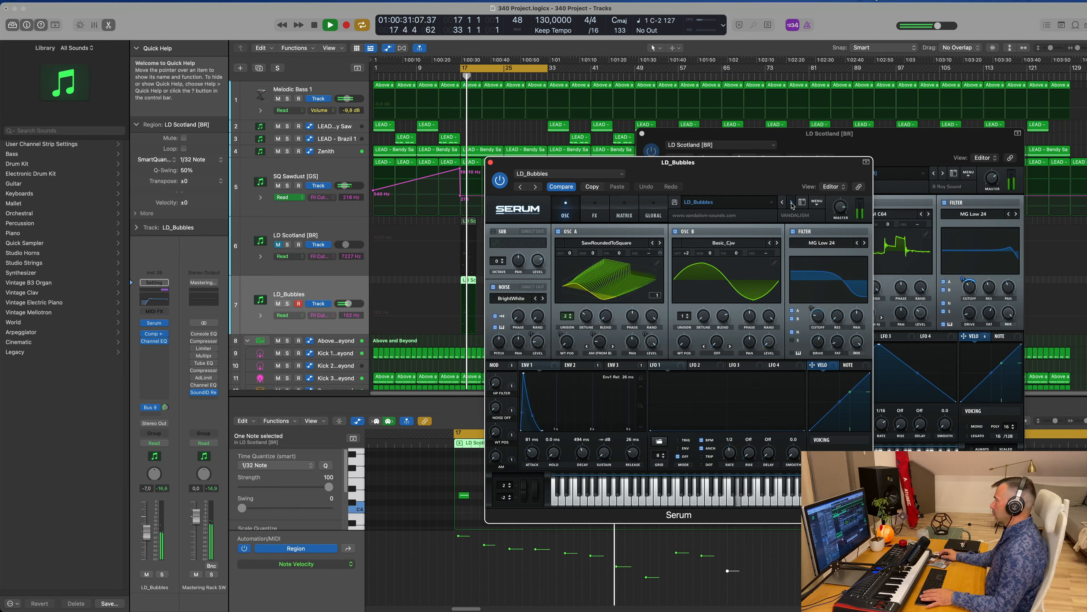
Audition the next bank leads past LD_Bubbles, including LD_Domina, LD_Drop The Bomb, LD_Echo, LD_Funky Boy and LD_Jaha, ending on LD_Make Move
click(791, 202)
click(792, 203)
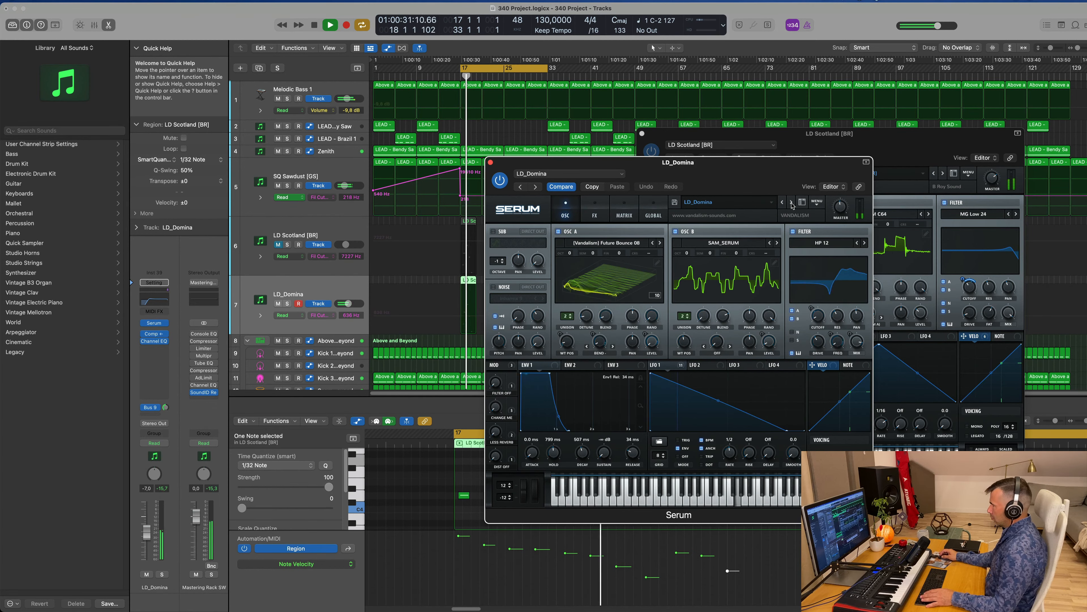
click(792, 203)
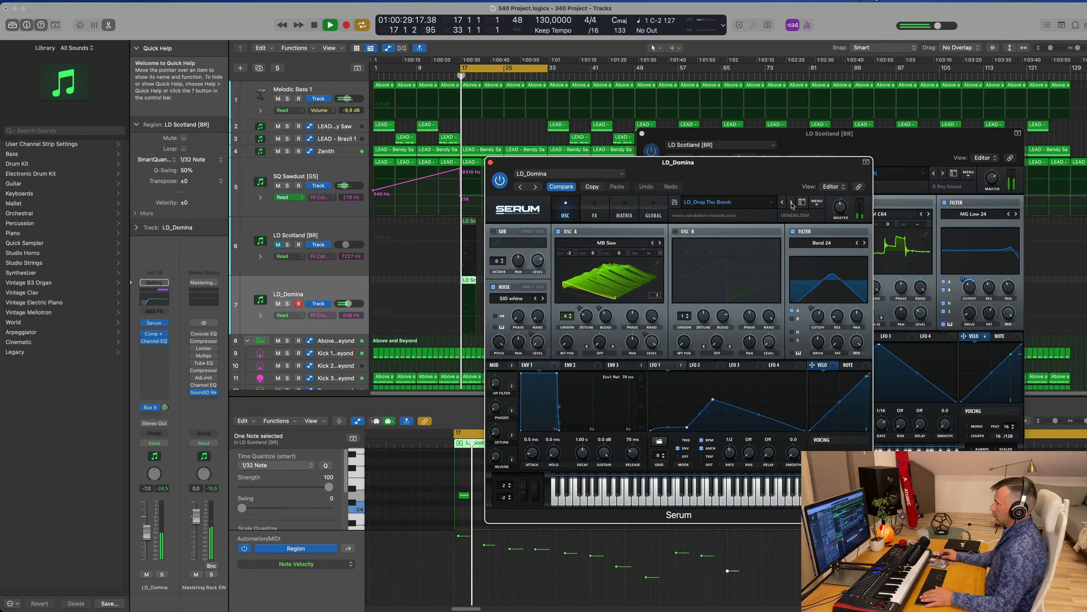
click(791, 202)
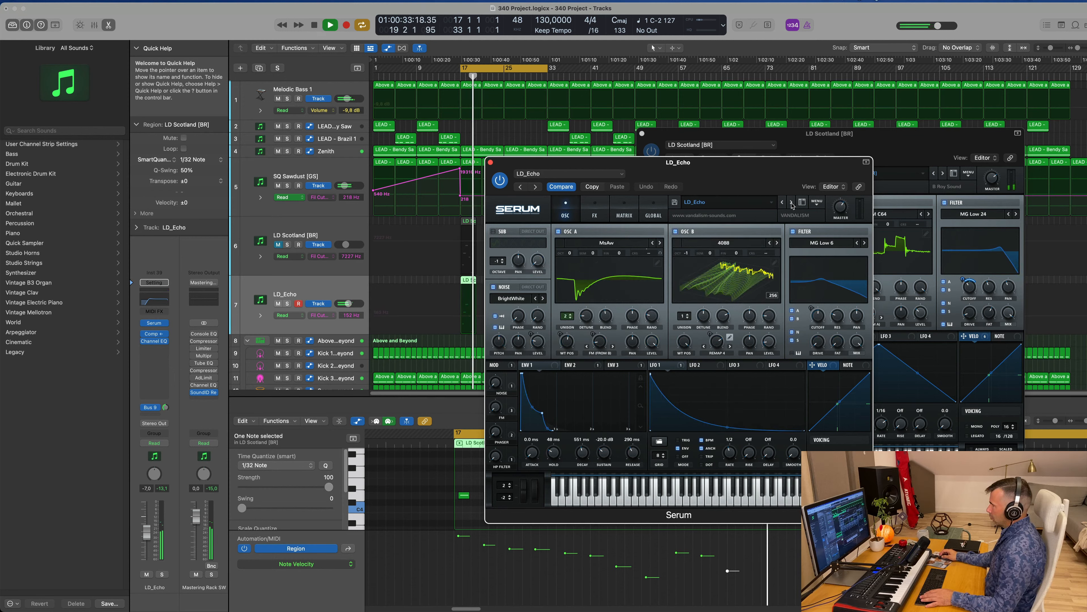
click(792, 202)
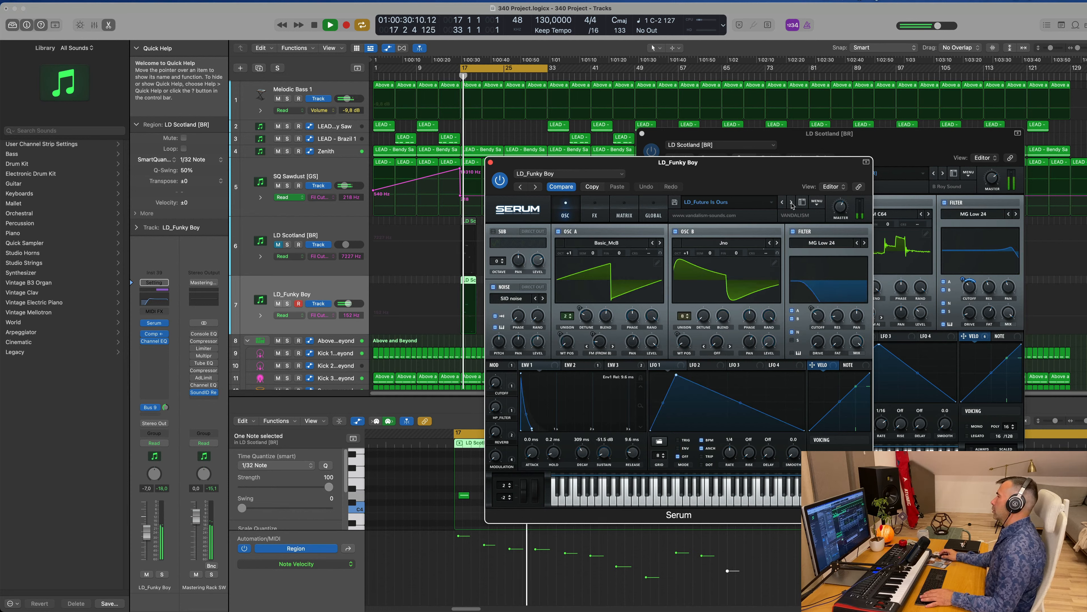
click(791, 203)
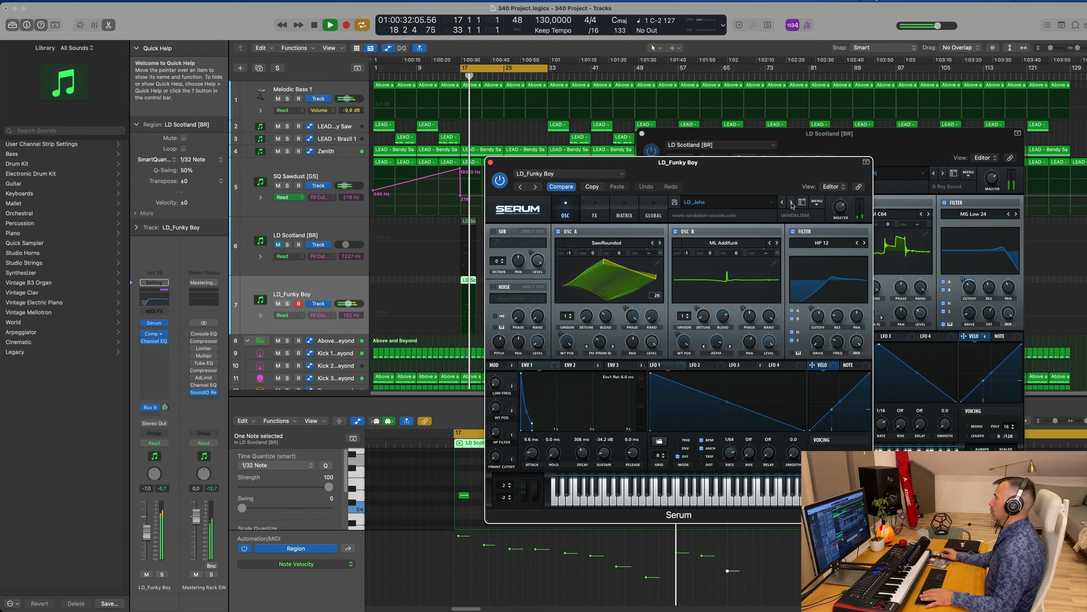
click(791, 203)
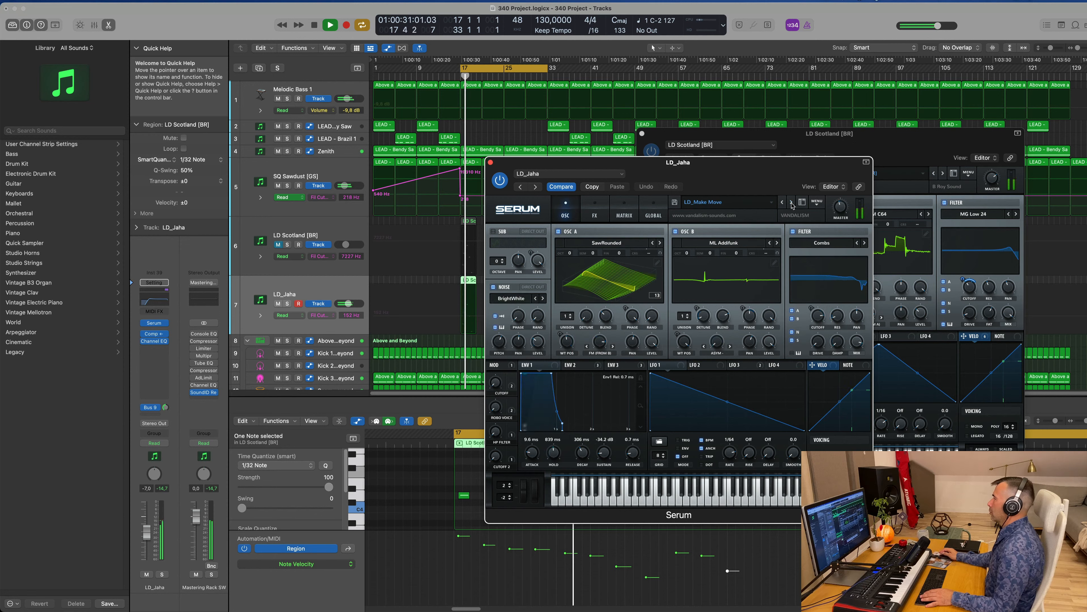
Audition LD_Melanholic, LD_Mohitox 2, LD_Mohitox, LD_Motion, LD_Octagon and LD_Ready For Love, dismissing the missing-noise message
click(791, 202)
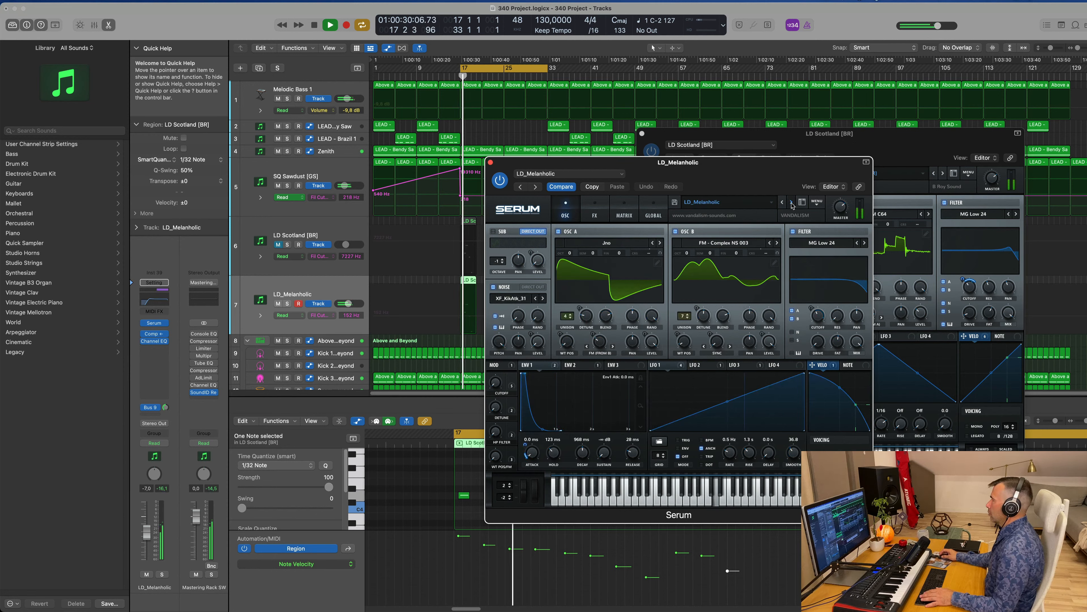
click(791, 203)
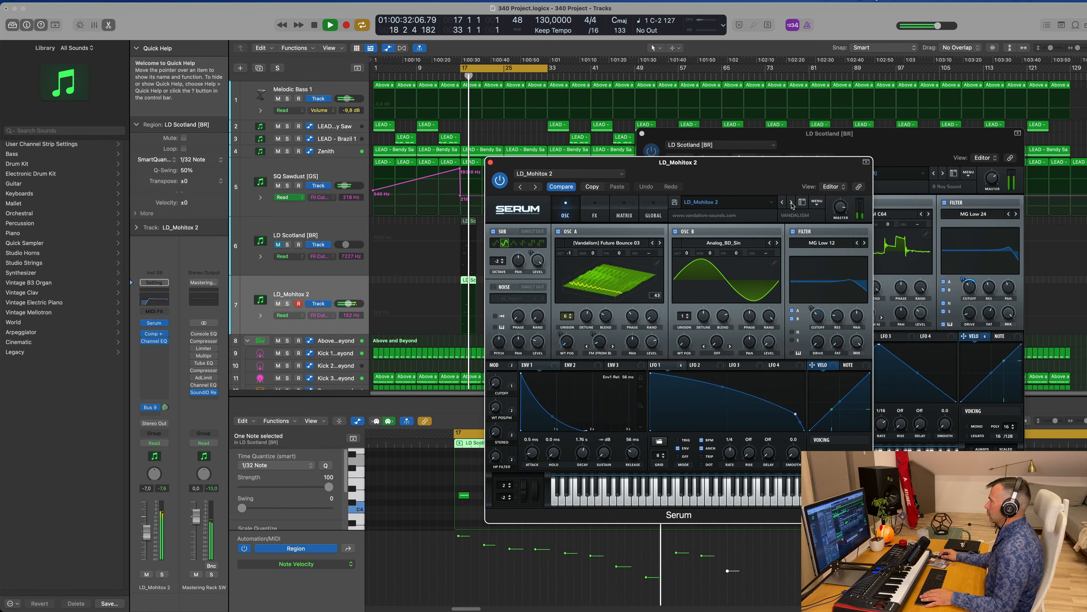
click(791, 203)
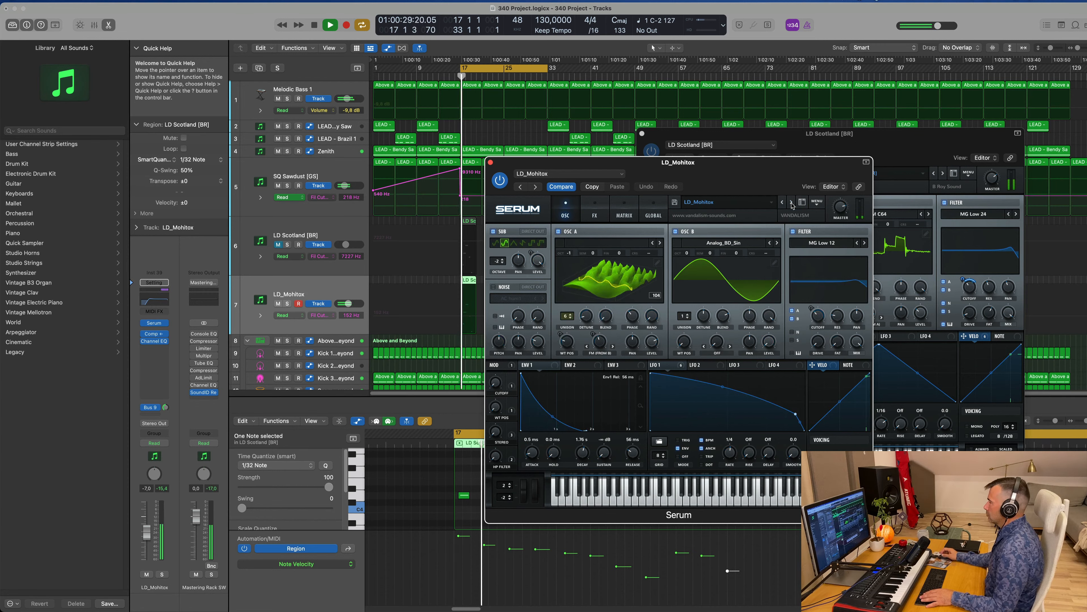
click(792, 203)
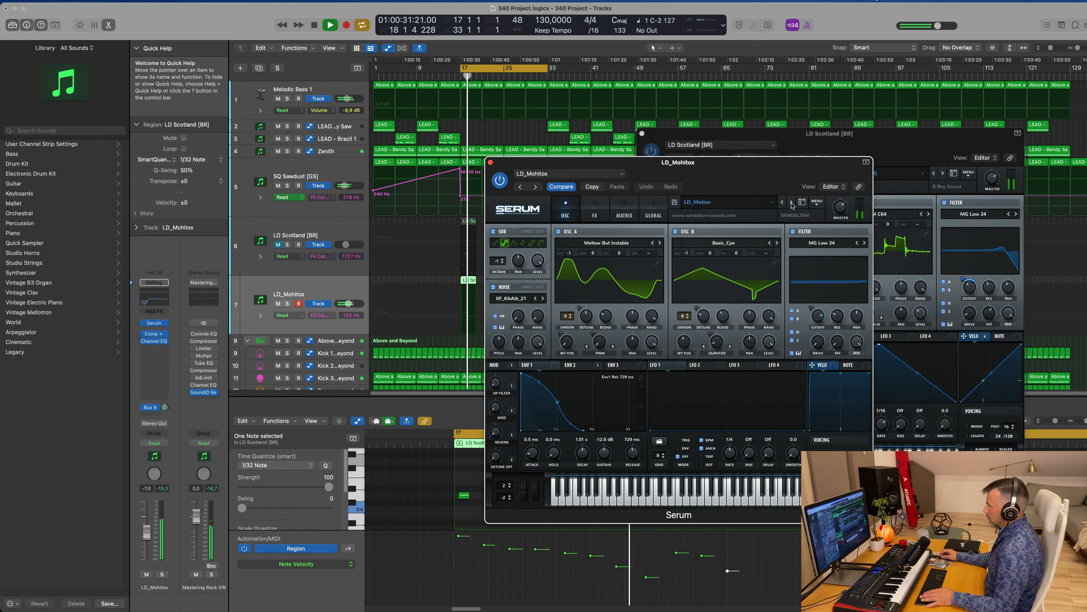
click(791, 202)
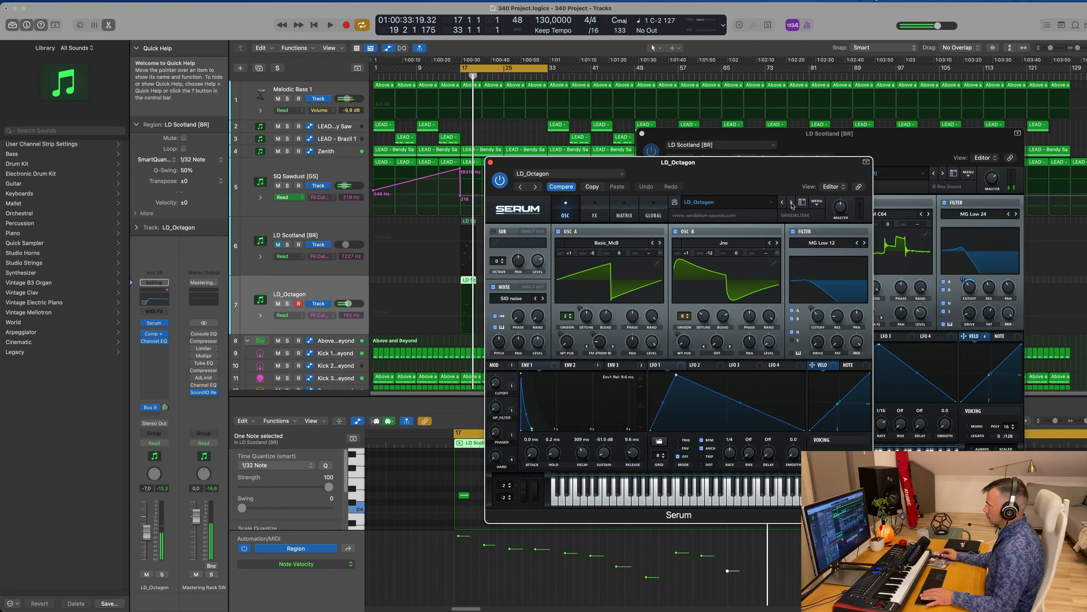
click(791, 203)
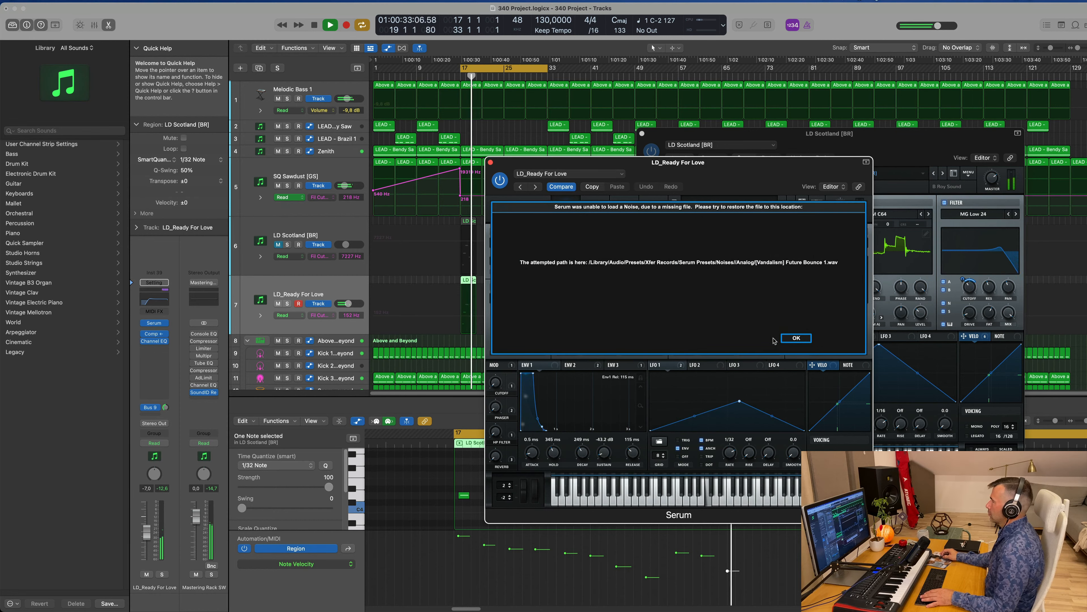
key(Return)
Switch to the Shocking Tropical House For Serum bank at LD_Beach Party and advance through LD_Beams and LD_Freedom to LD_Jakarta 2
drag(725, 164, 748, 165)
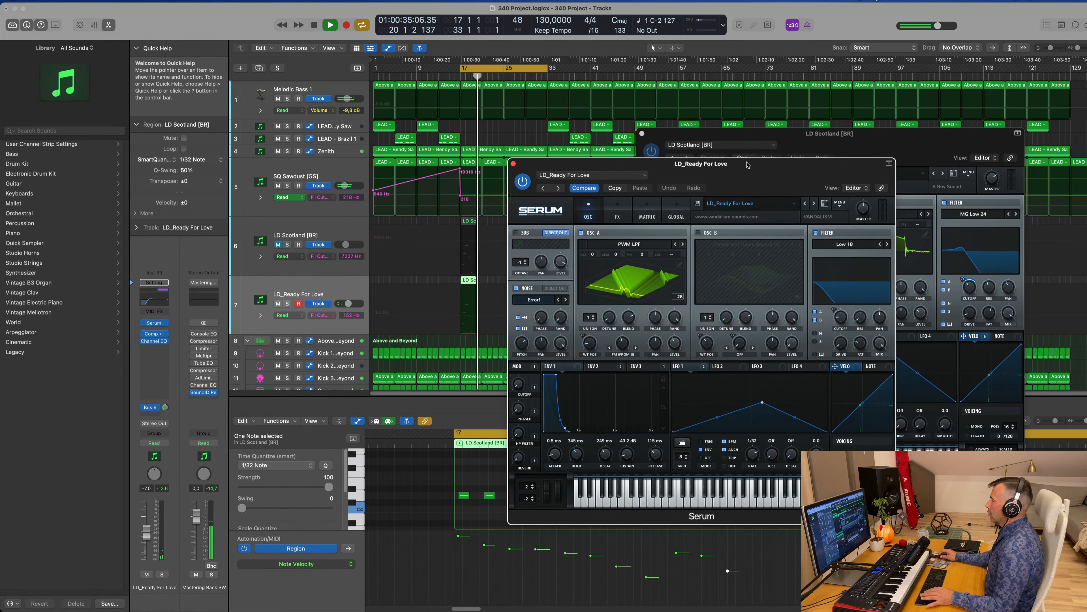
click(707, 206)
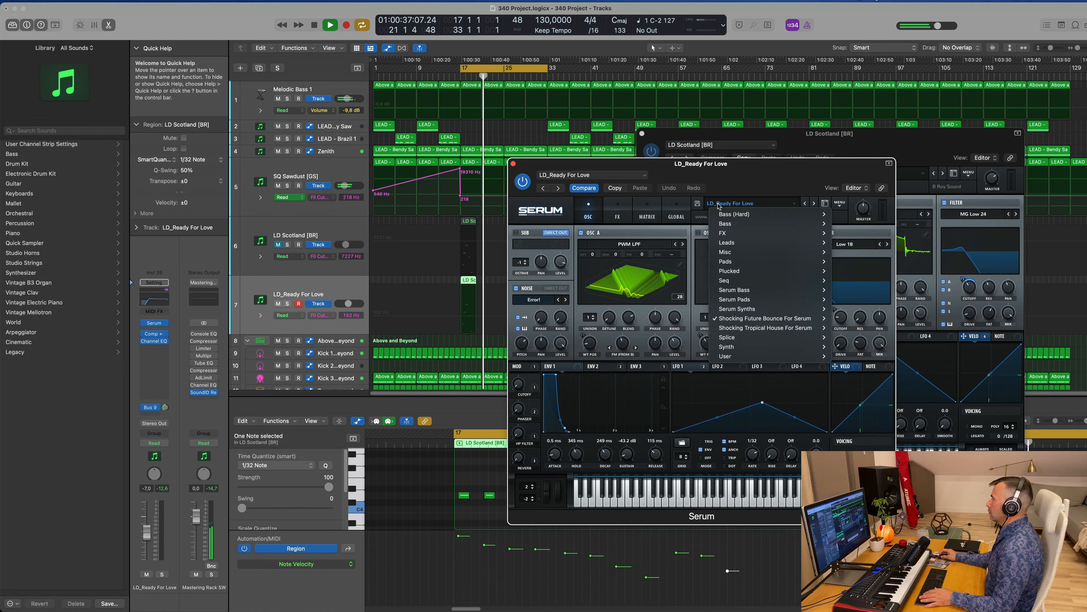
mouse_move(737, 332)
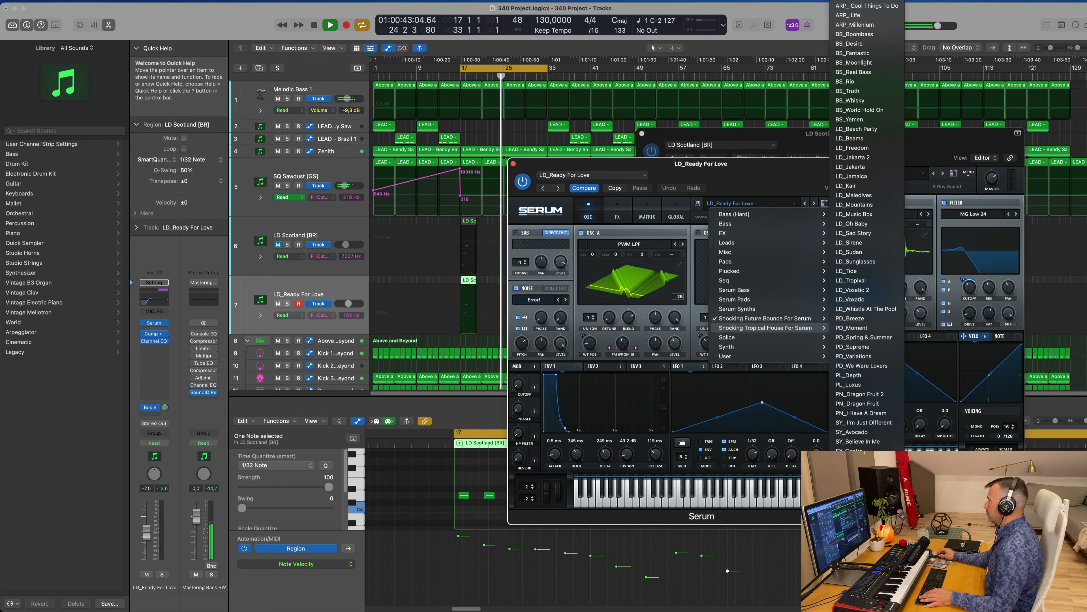
click(856, 129)
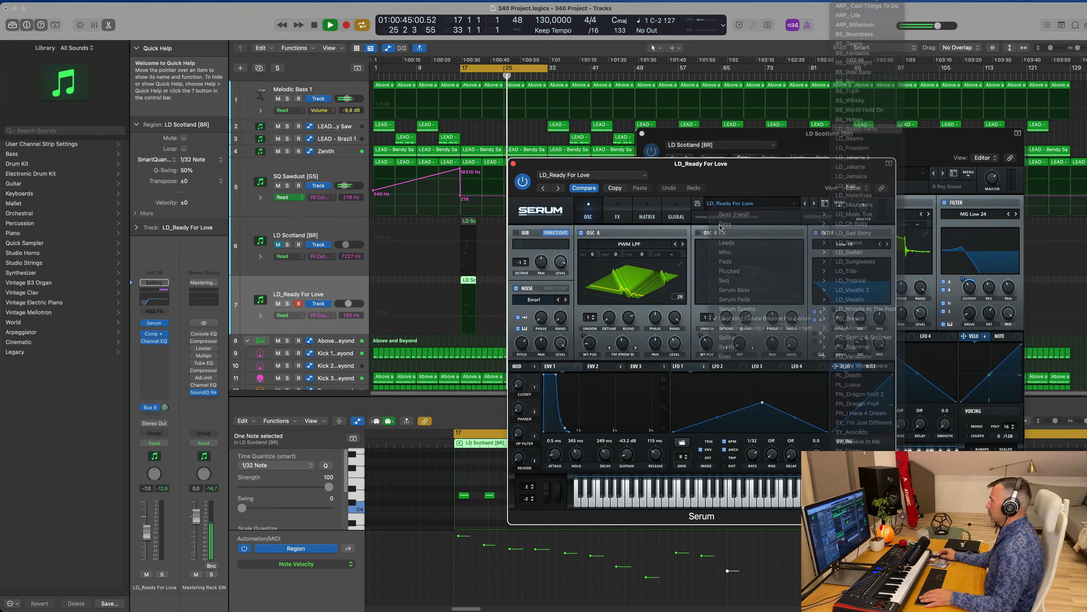
click(813, 204)
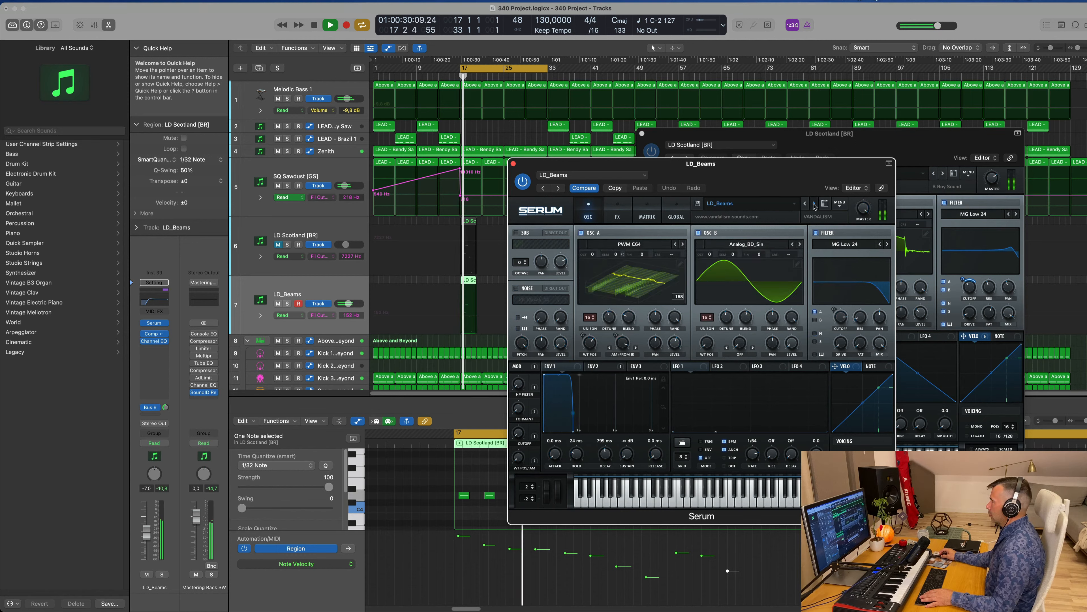
click(813, 204)
click(814, 205)
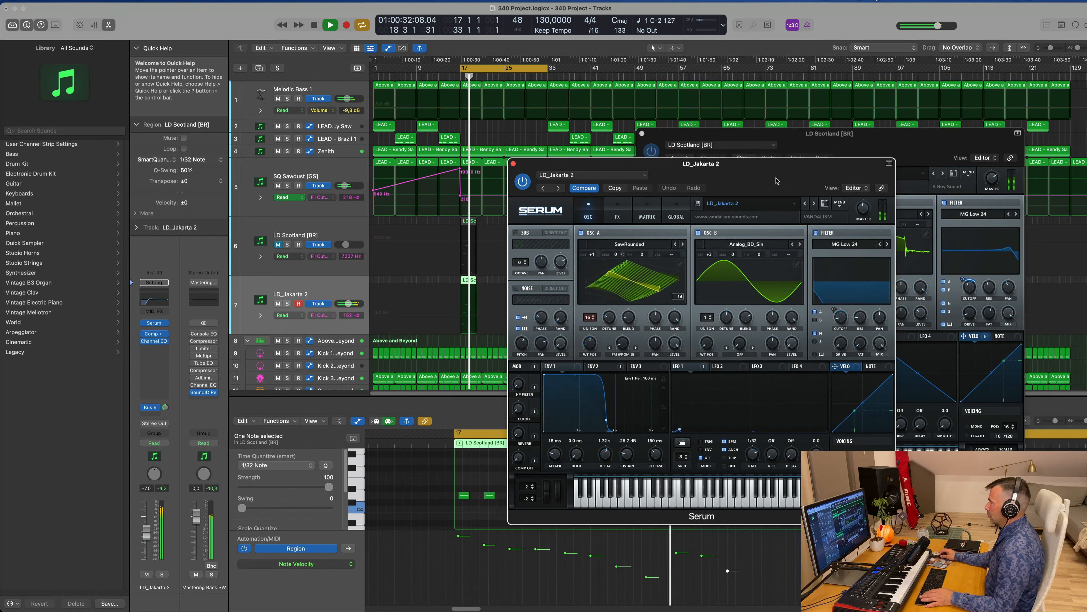
Replay the phrase from bar 17 and advance the preset through LD_Jakarta and LD_Jamaica to LD_Kair, dismissing the missing-noise message
key(space)
key(space)
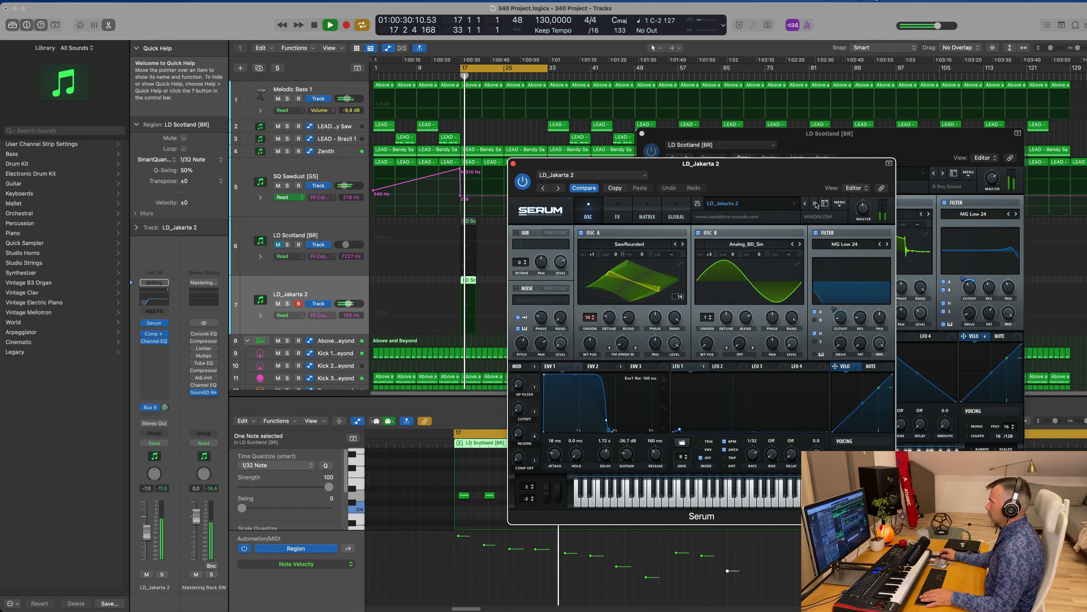
click(814, 204)
click(814, 203)
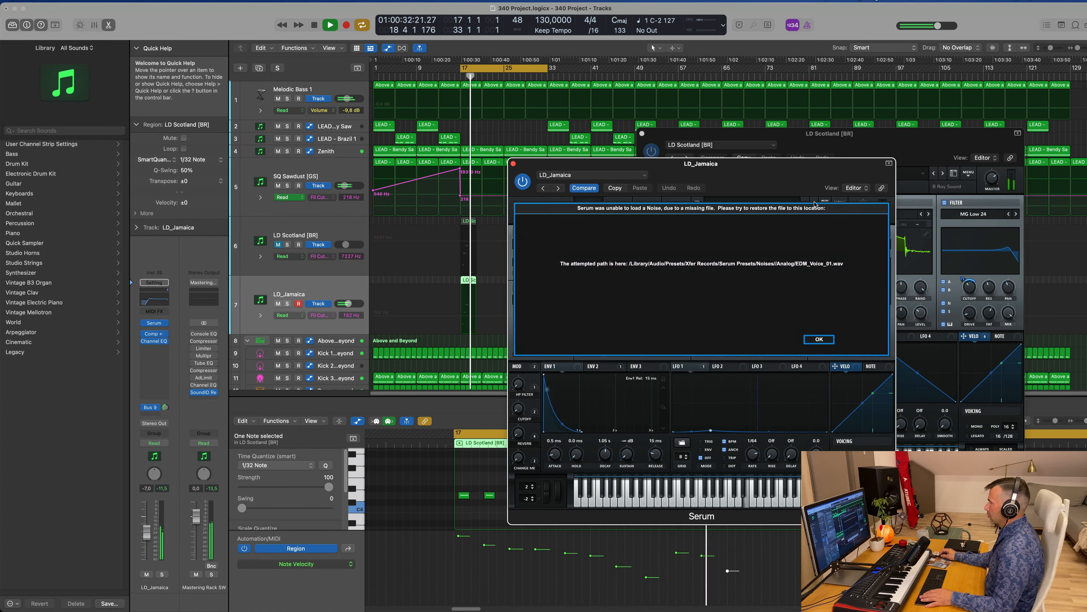
click(825, 341)
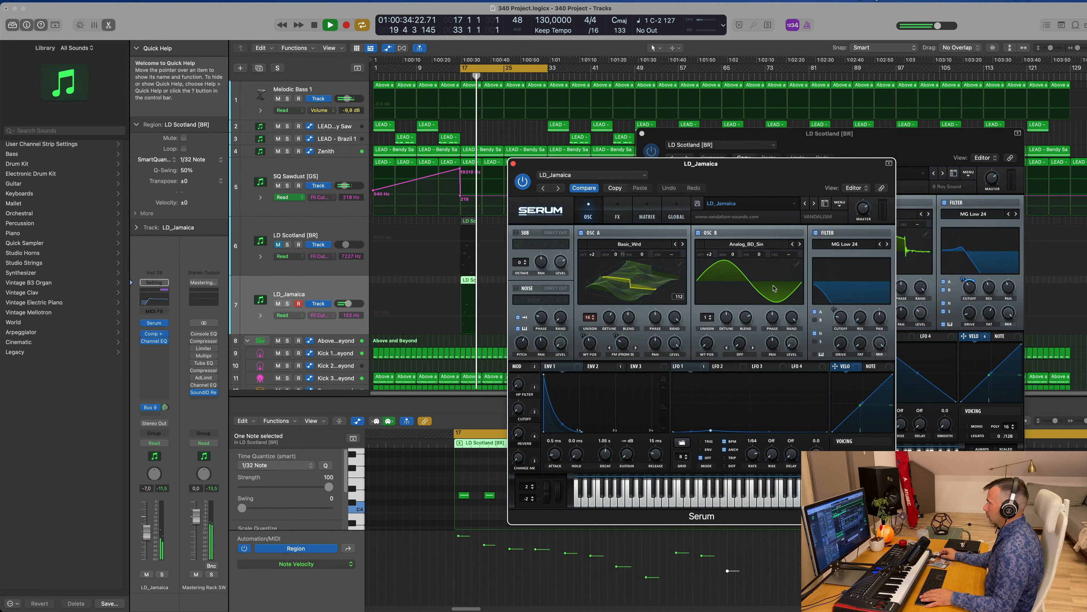
key(space)
click(814, 203)
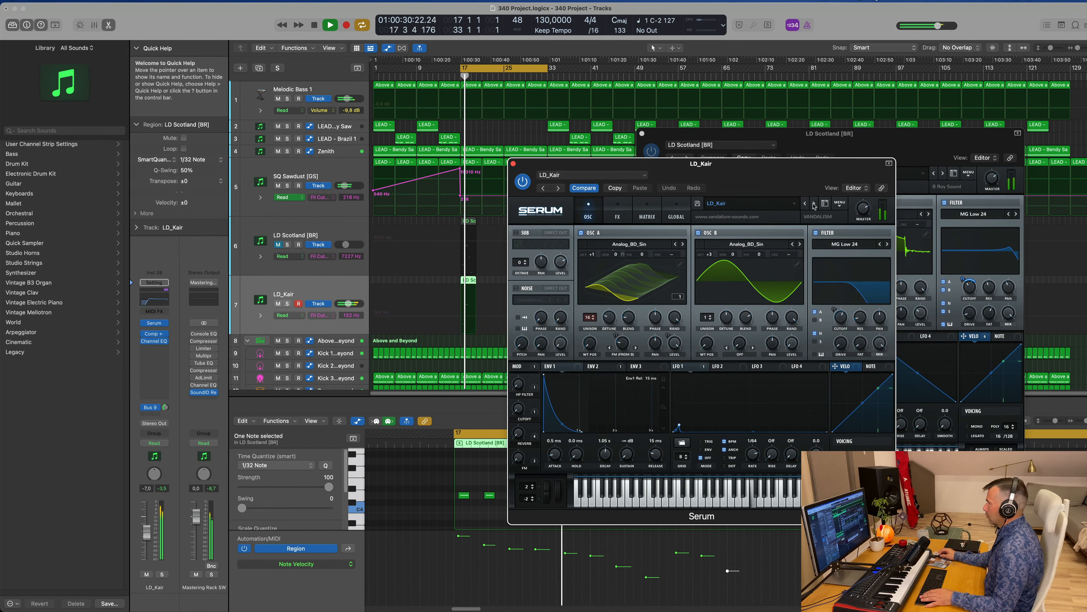
Close the LD_Kair synth window, mute the LD_Kair track and unmute the LD Scotland [BR] track
click(513, 164)
click(278, 303)
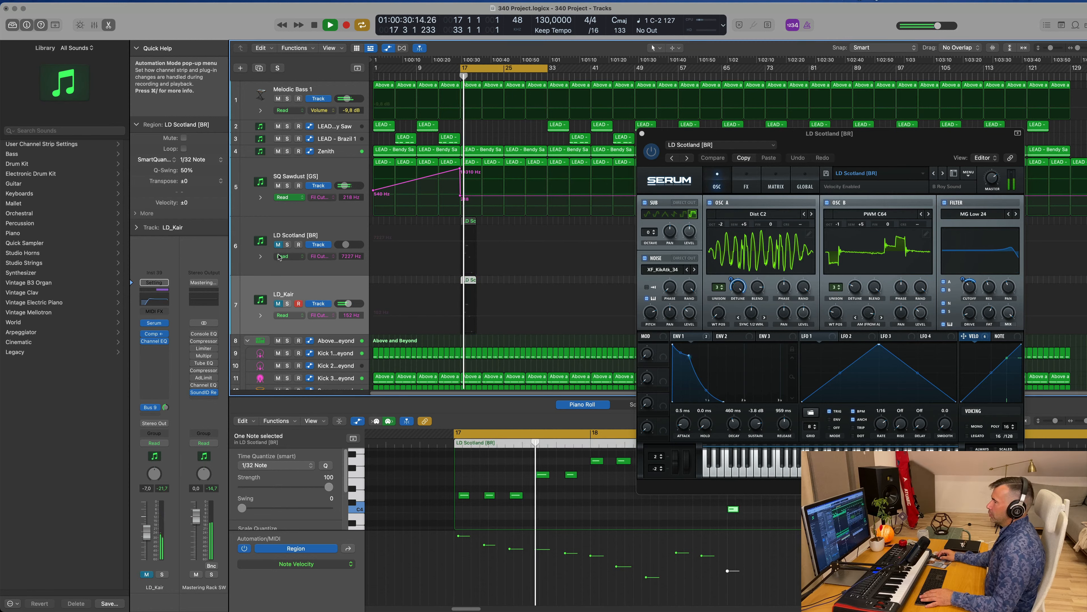
click(279, 244)
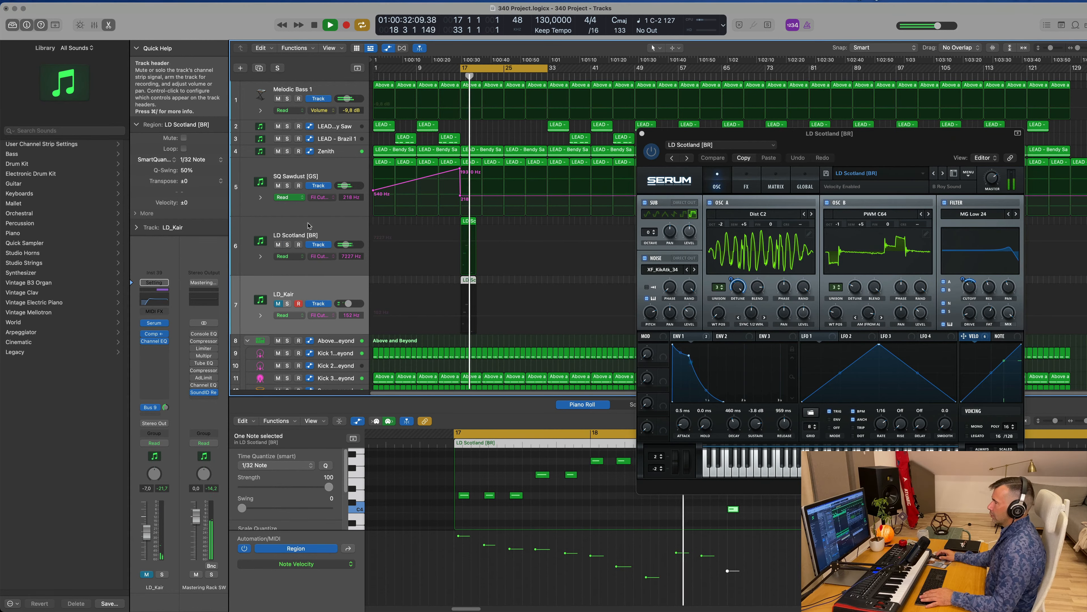
Open Serum on the LD Scotland [BR] track and lower its filter cutoff to about 248 Hz
click(327, 234)
click(154, 324)
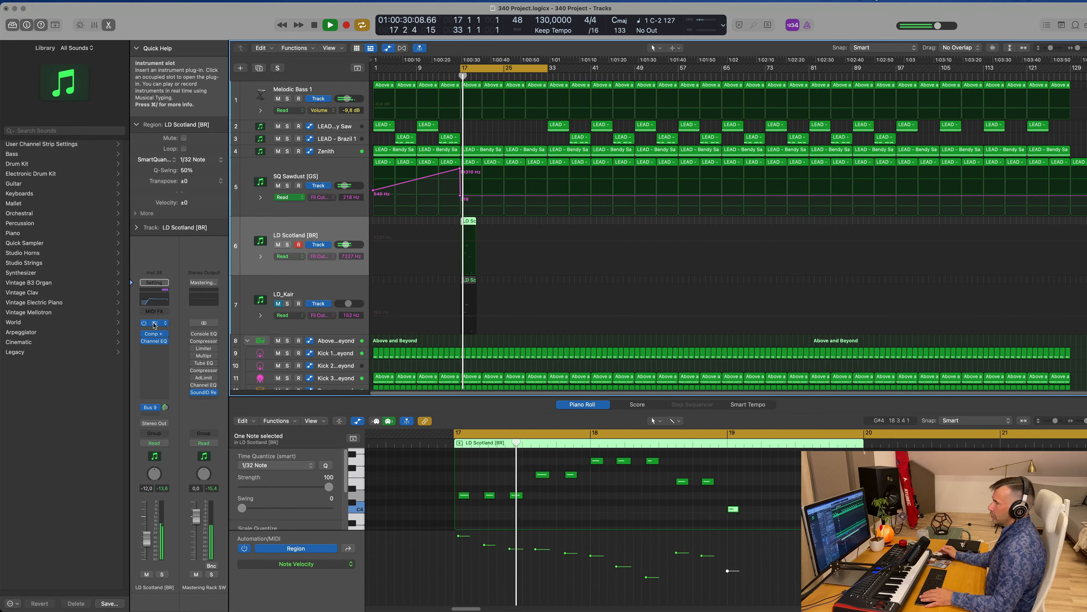
click(154, 323)
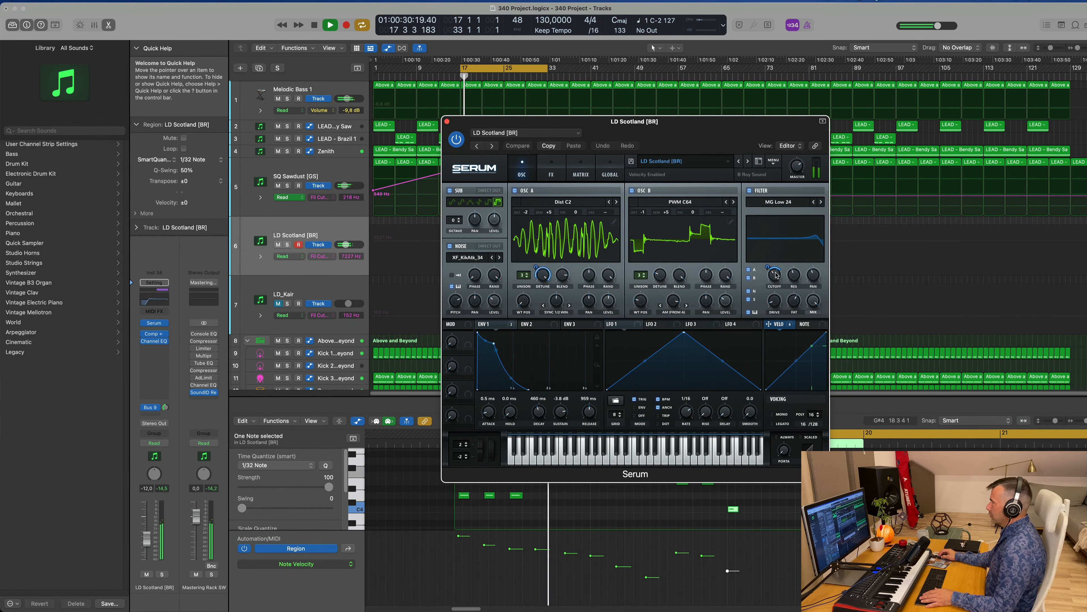
drag(776, 275, 775, 284)
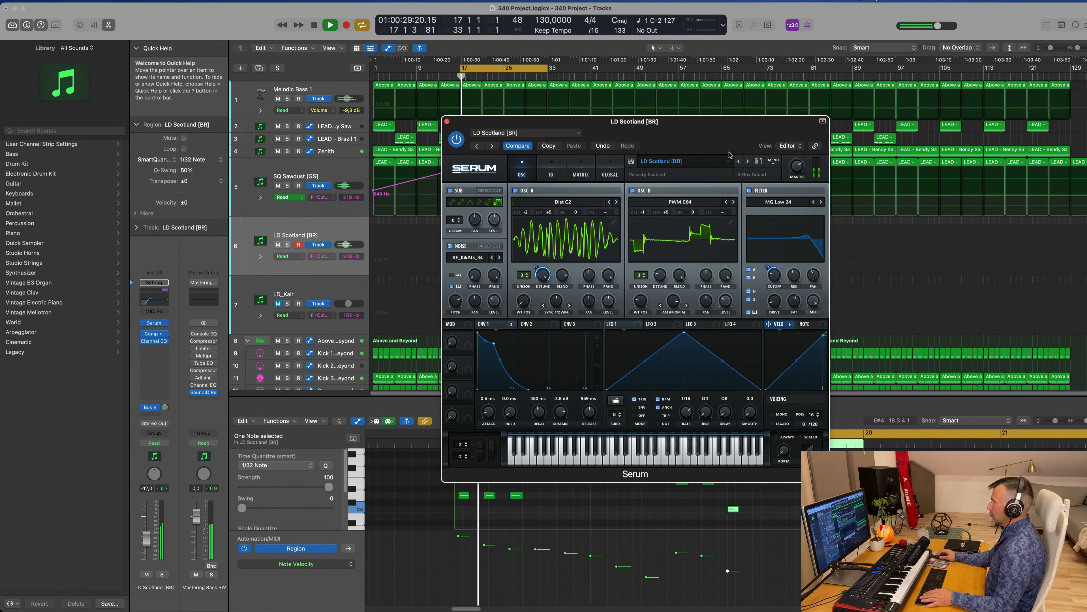
Show the effects of the LD Scotland [BR] synth and slightly reduce the Chorus mix while the phrase plays
drag(705, 142, 784, 150)
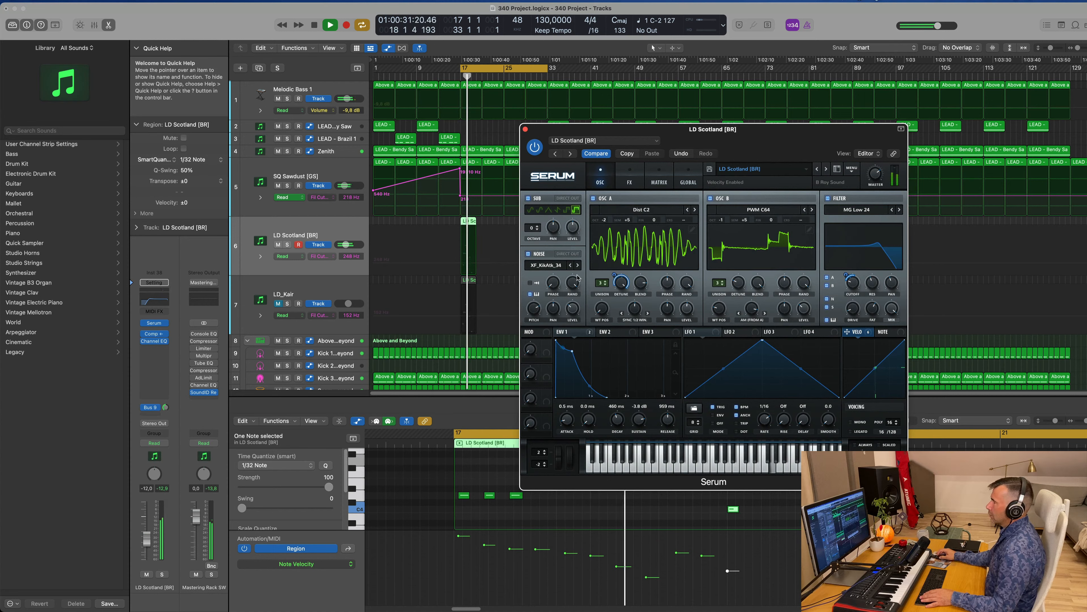
click(638, 178)
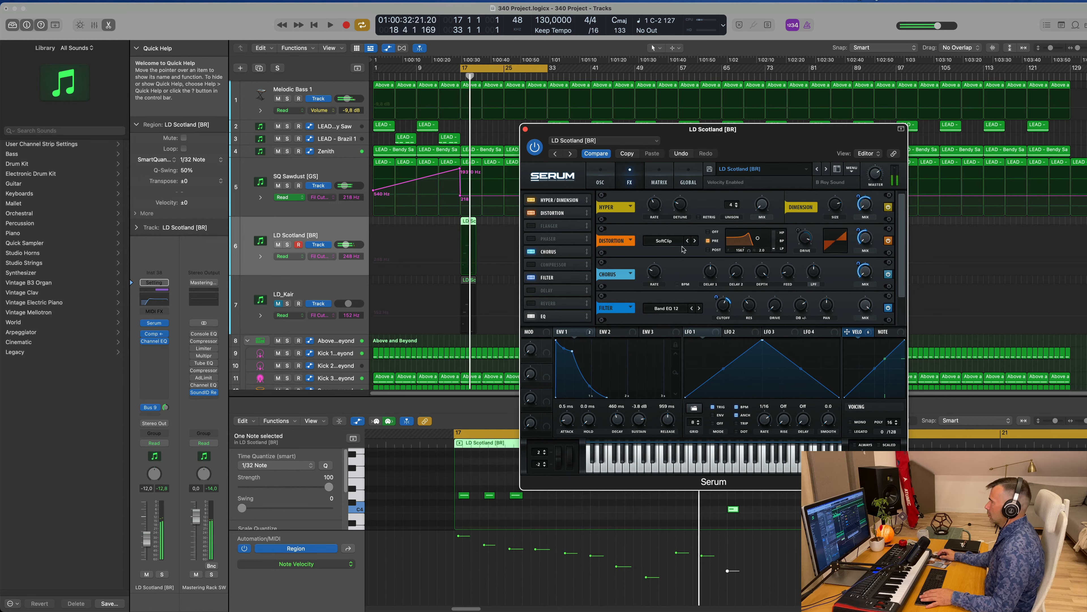
key(space)
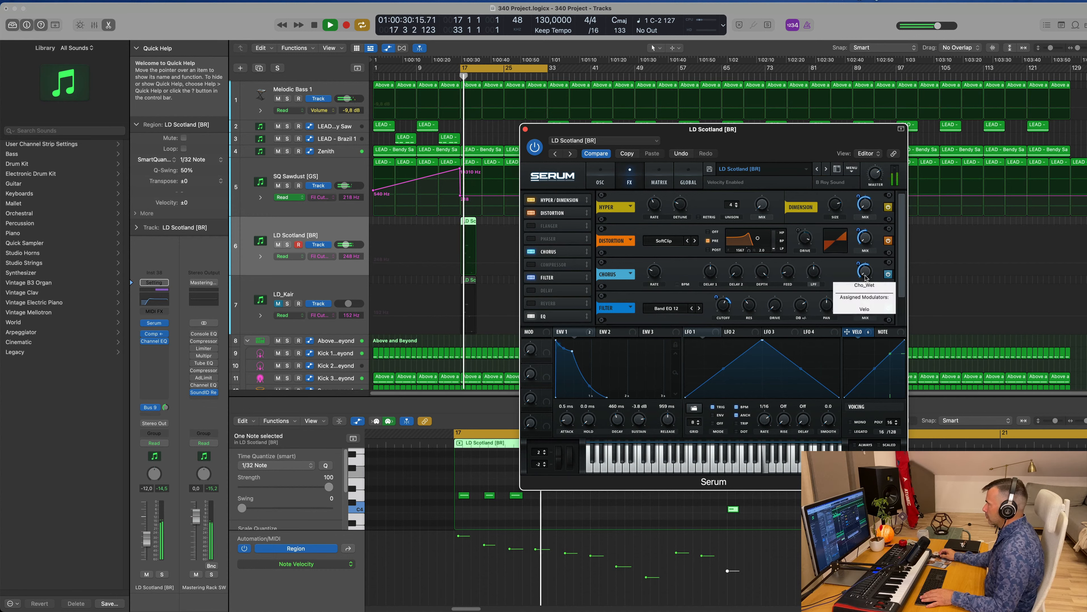
drag(865, 275, 864, 279)
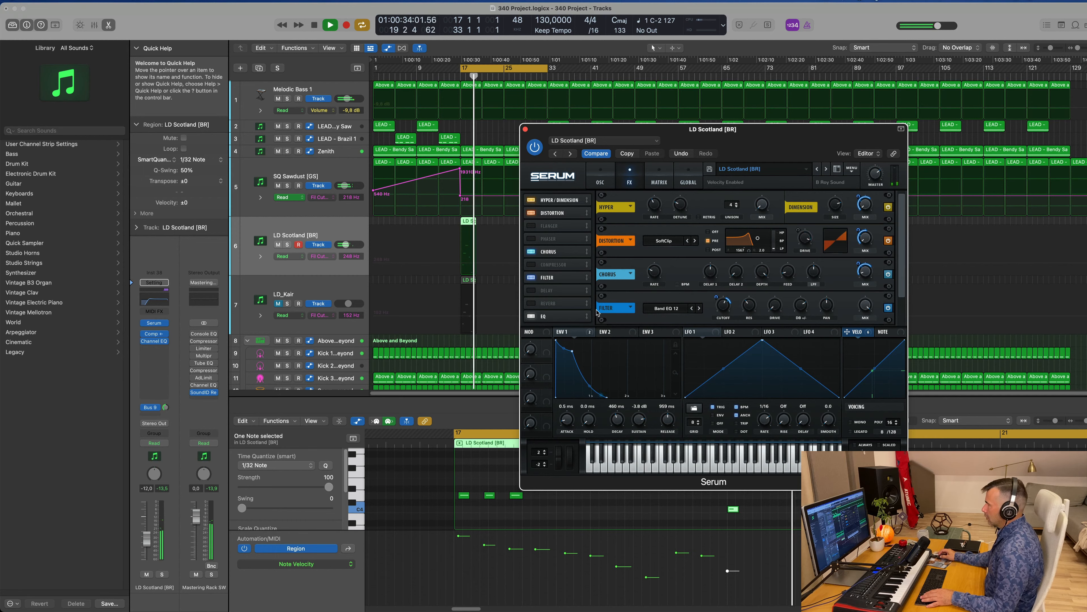
Replay the phrase from bar 17, set the LD Scotland [BR] track's volume to -13.0 dB and close its Serum window
drag(756, 133, 963, 115)
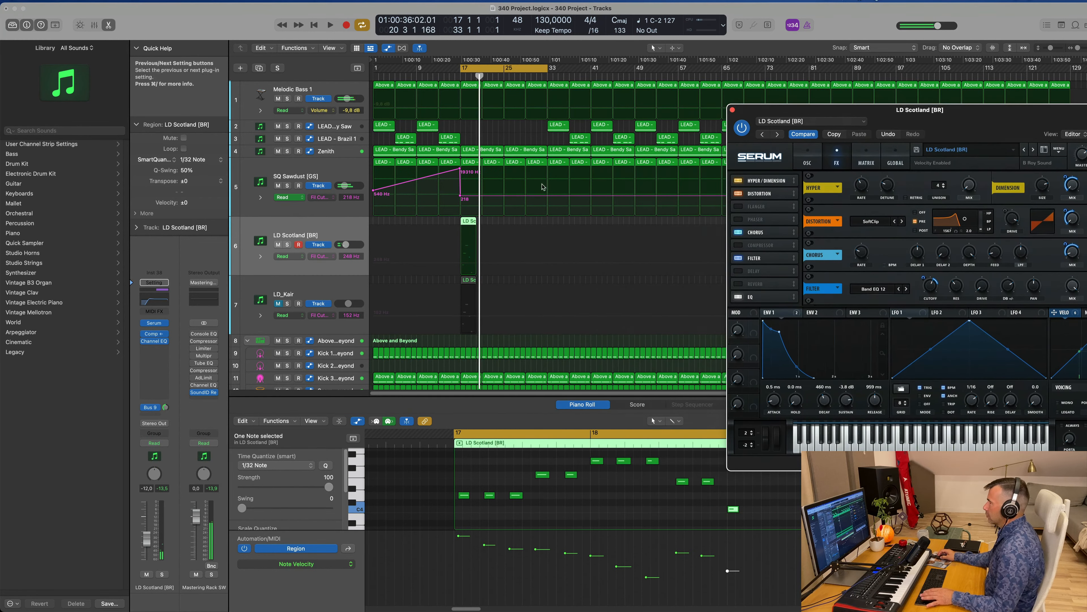
key(space)
key(space)
drag(502, 224, 443, 225)
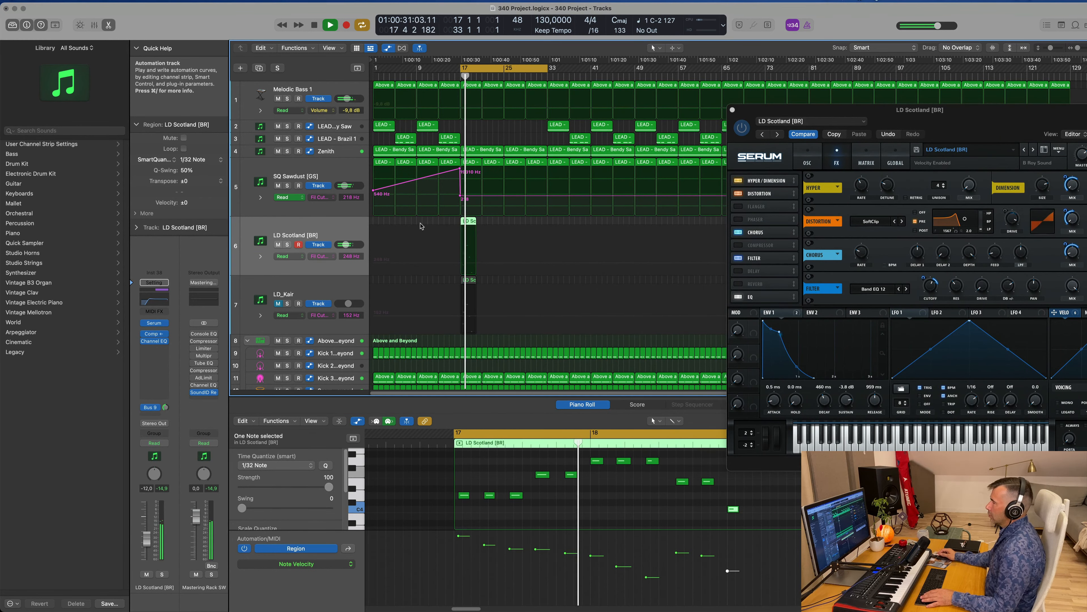
key(space)
key(space)
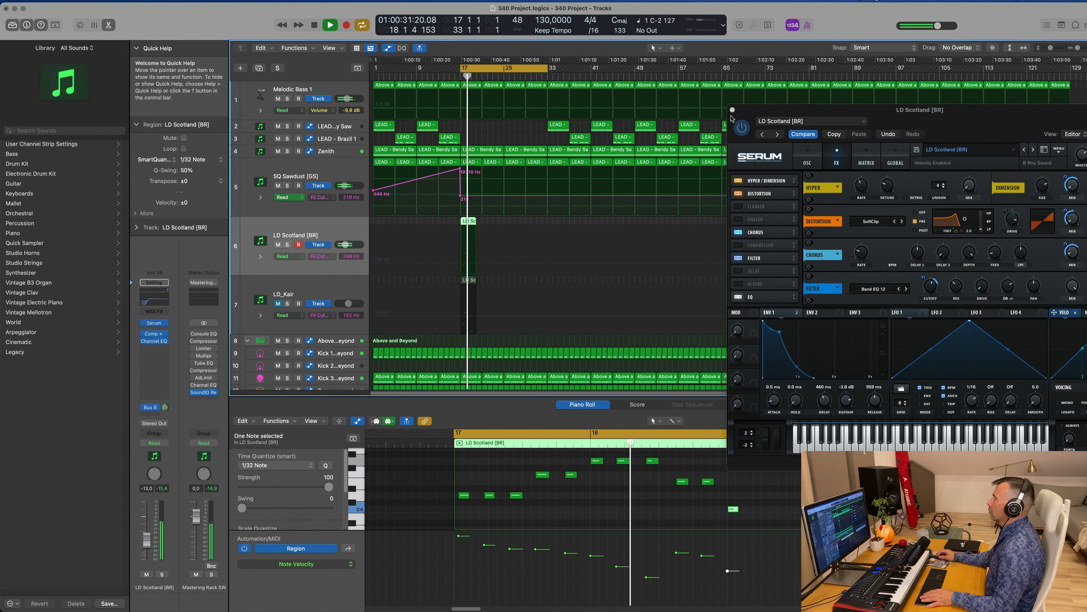
click(733, 110)
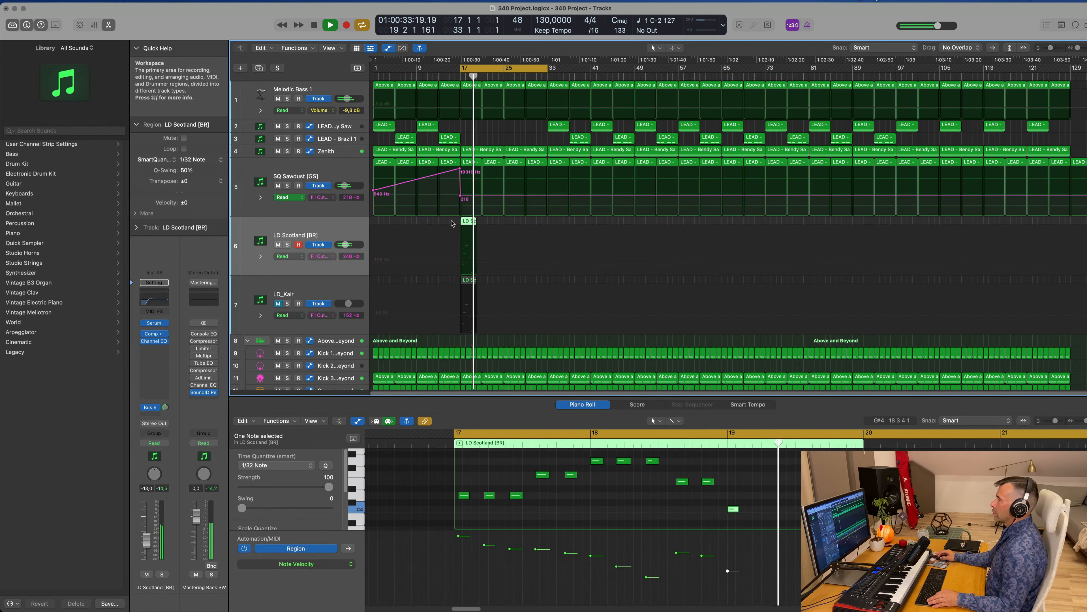
Copy the LD Scotland [BR] region from bar 17 to bar 21 and replay the lead from bar 17
drag(472, 223, 509, 224)
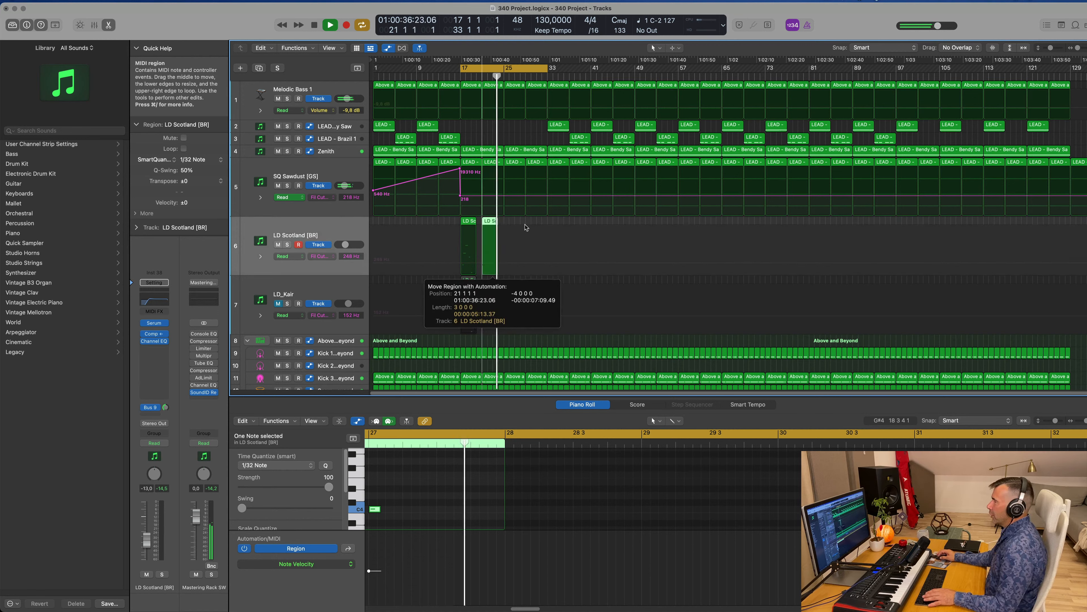
key(space)
key(space)
scroll(526, 226, up, 5)
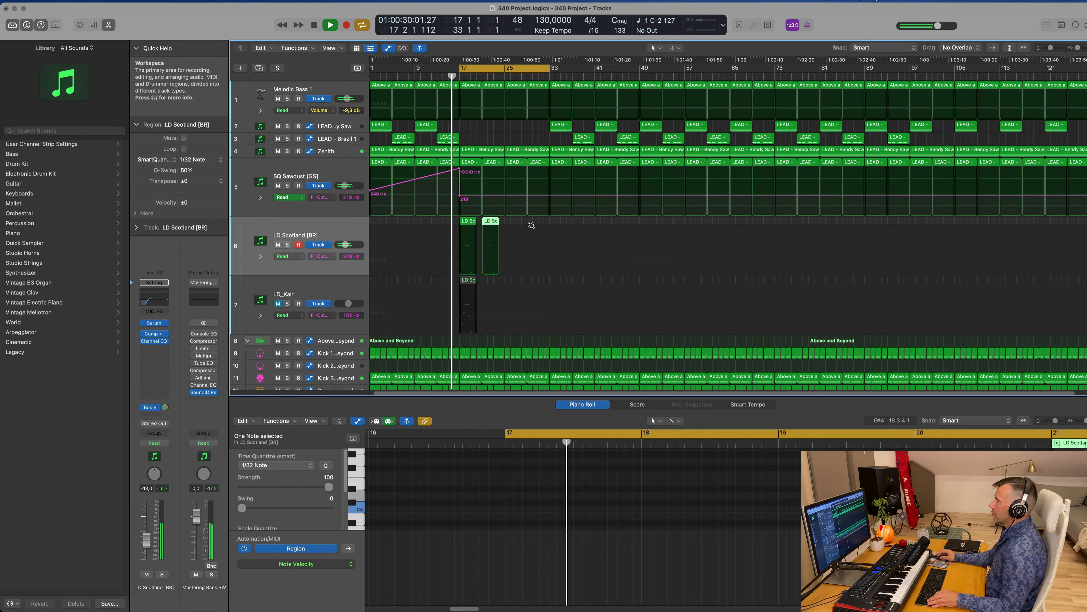
scroll(533, 228, down, 2)
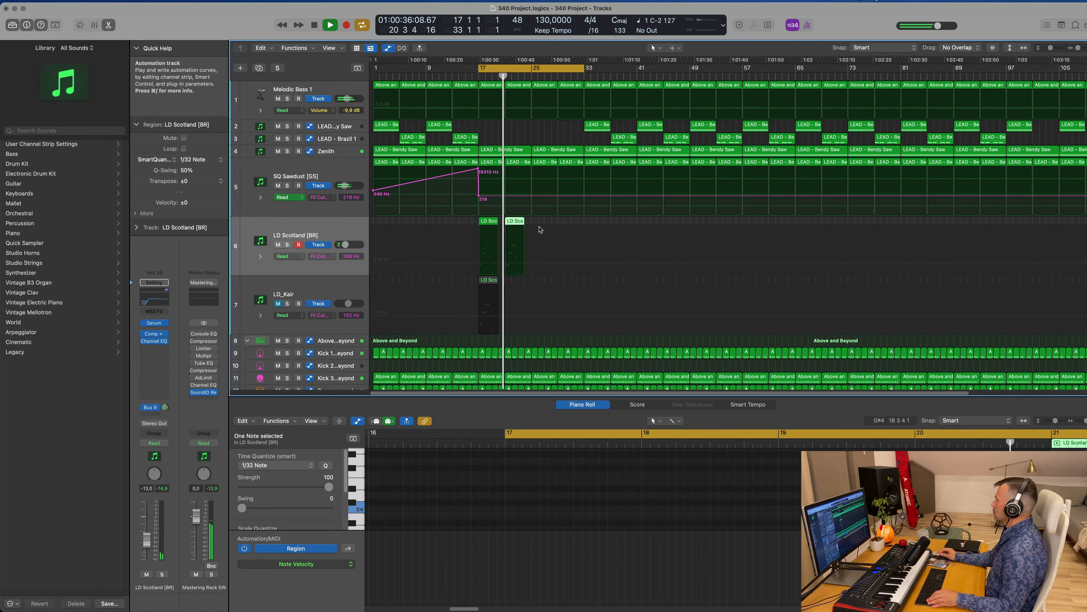
scroll(574, 225, up, 3)
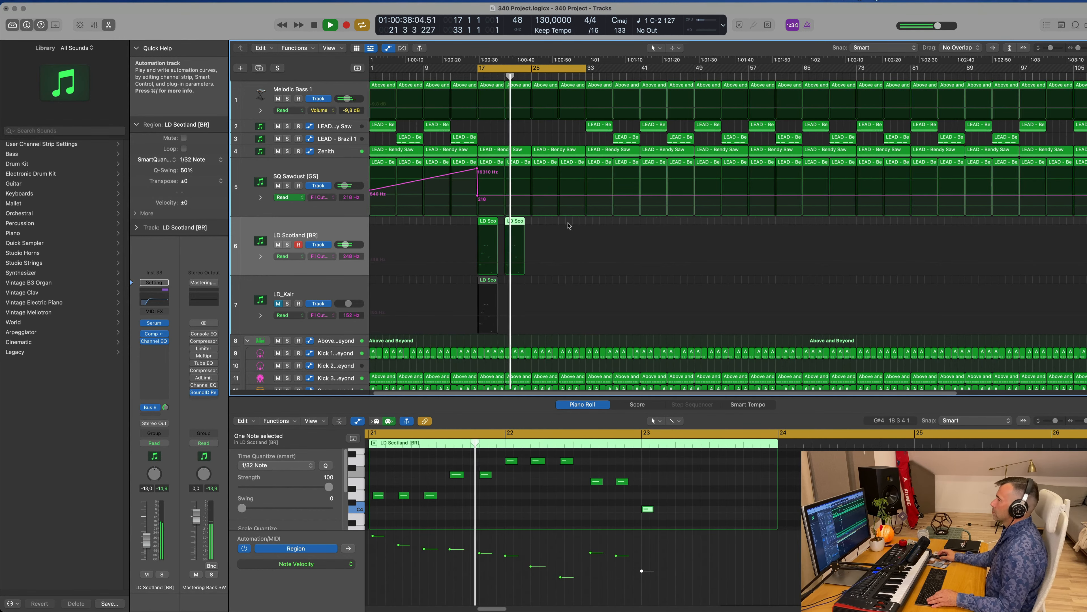
scroll(580, 223, down, 3)
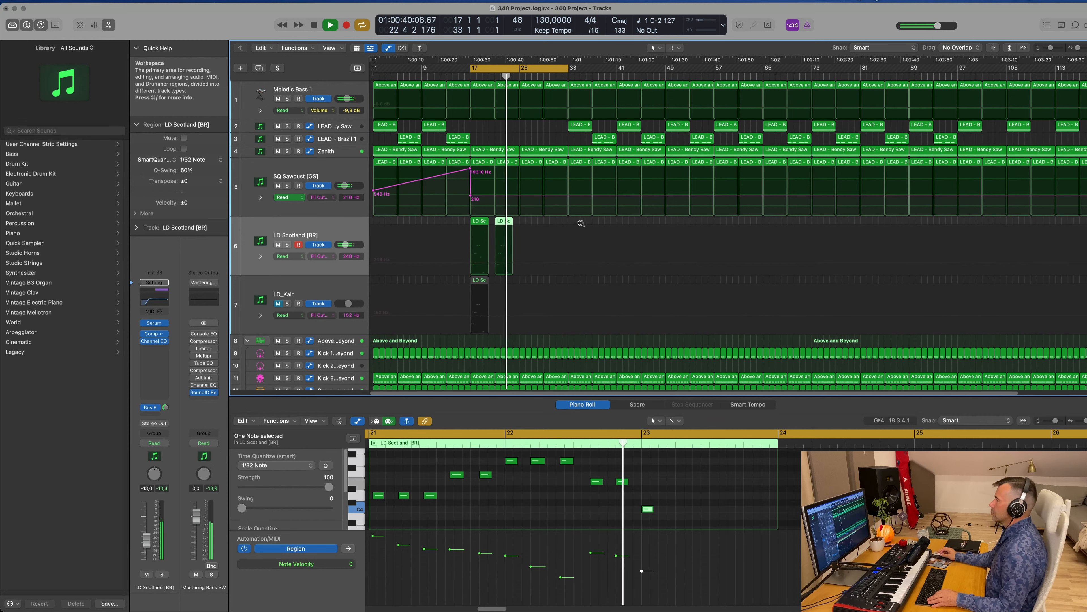
Show the Melodic Bass 1 region at bar 25 in the Piano Roll and restart playback from bar 17
click(532, 84)
scroll(998, 495, down, 1)
key(space)
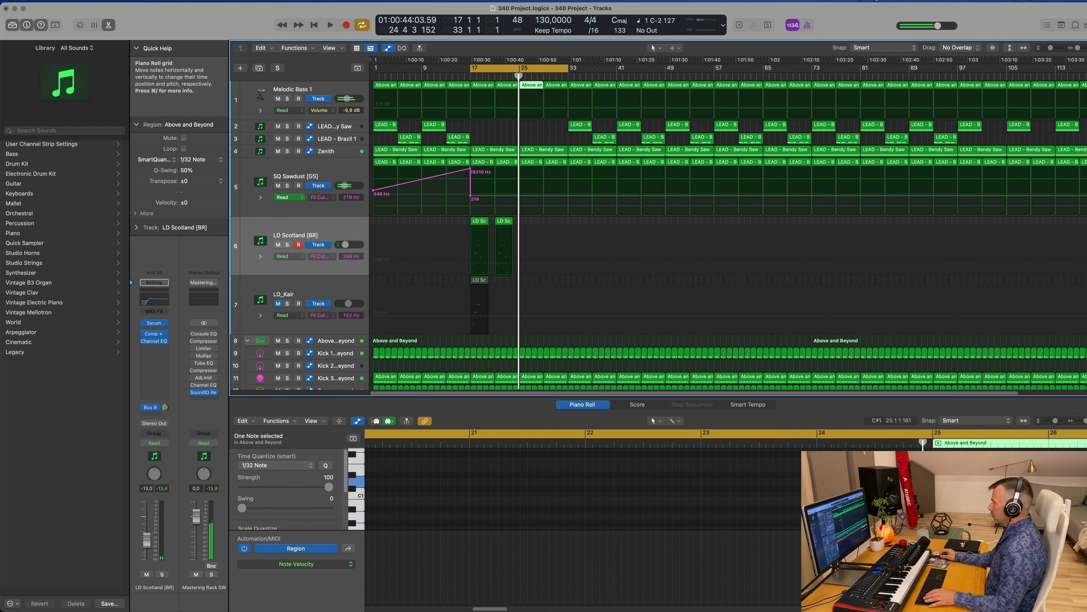
click(962, 495)
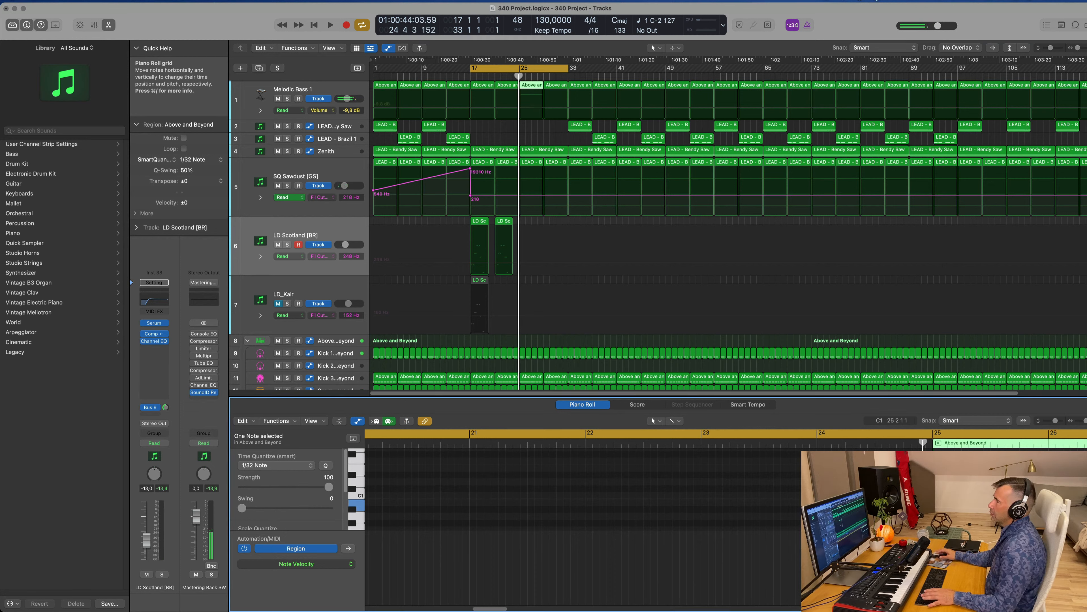
key(space)
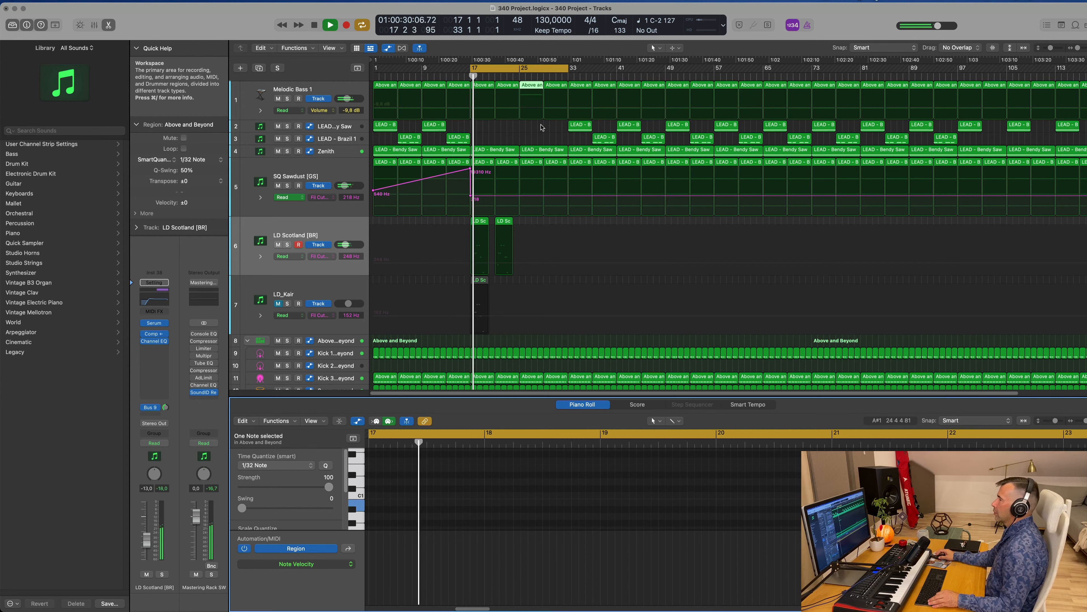
Join the Melodic Bass 1 regions between bars 17 and 33 into one region while the section plays
drag(490, 127, 556, 86)
key(super+j)
key(super+Right)
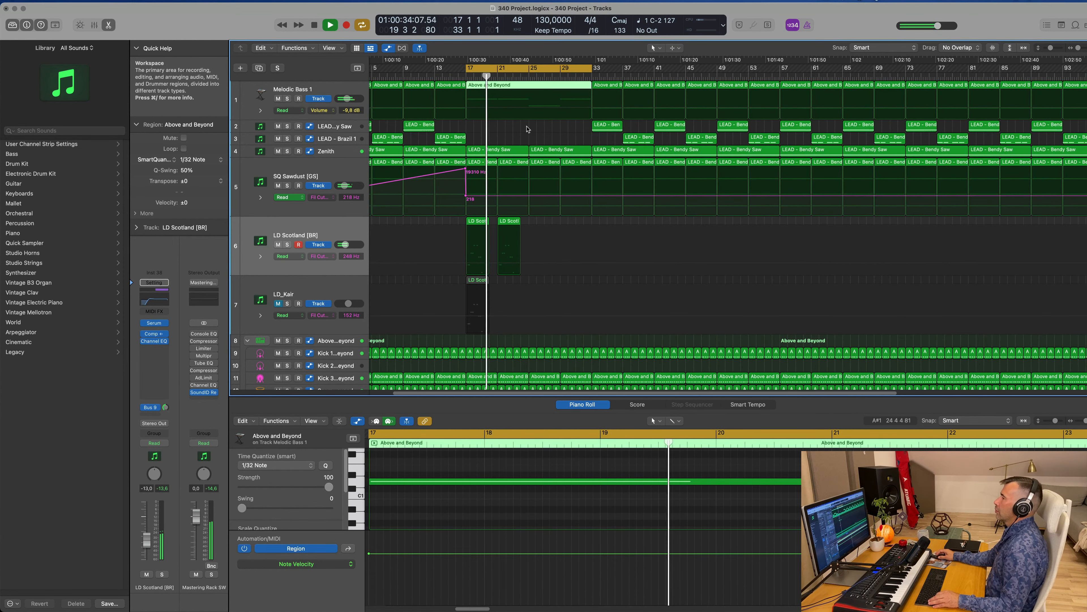
scroll(527, 129, left, 4)
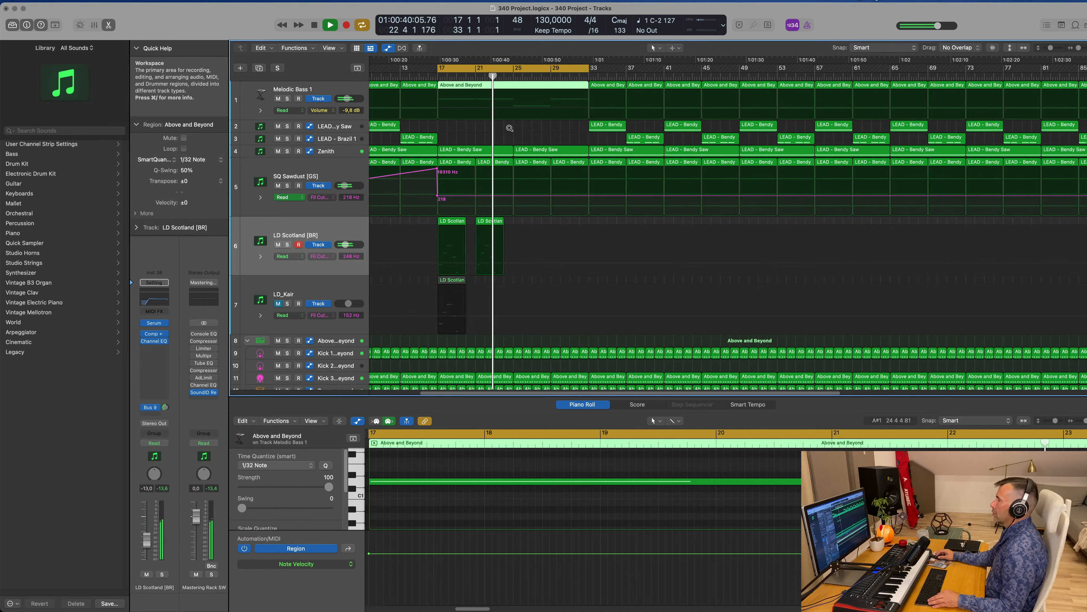
scroll(508, 129, right, 2)
scroll(508, 130, left, 1)
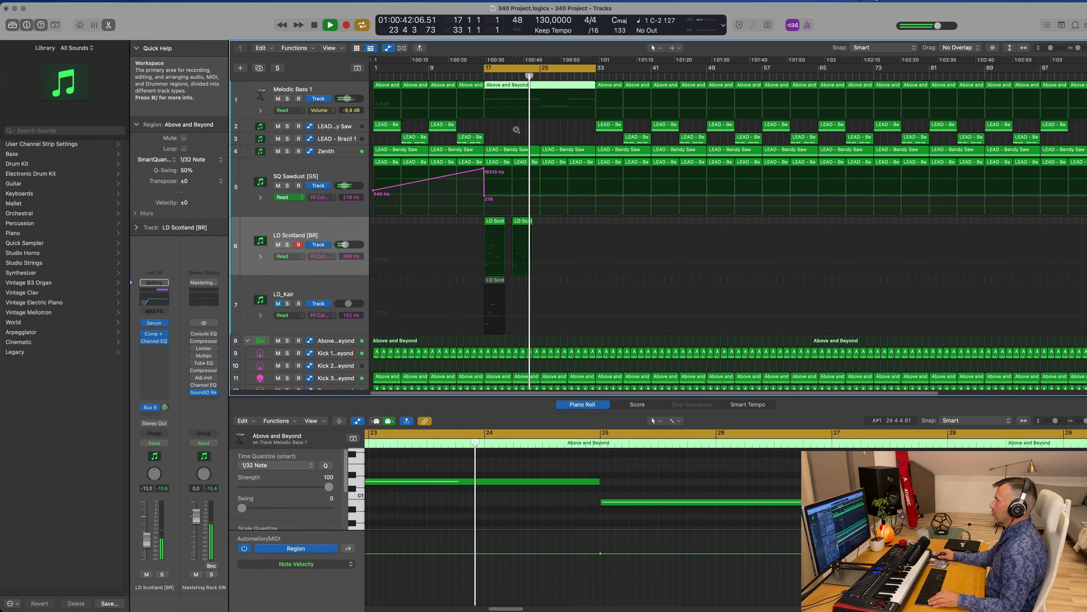
scroll(513, 130, left, 1)
scroll(514, 130, left, 1)
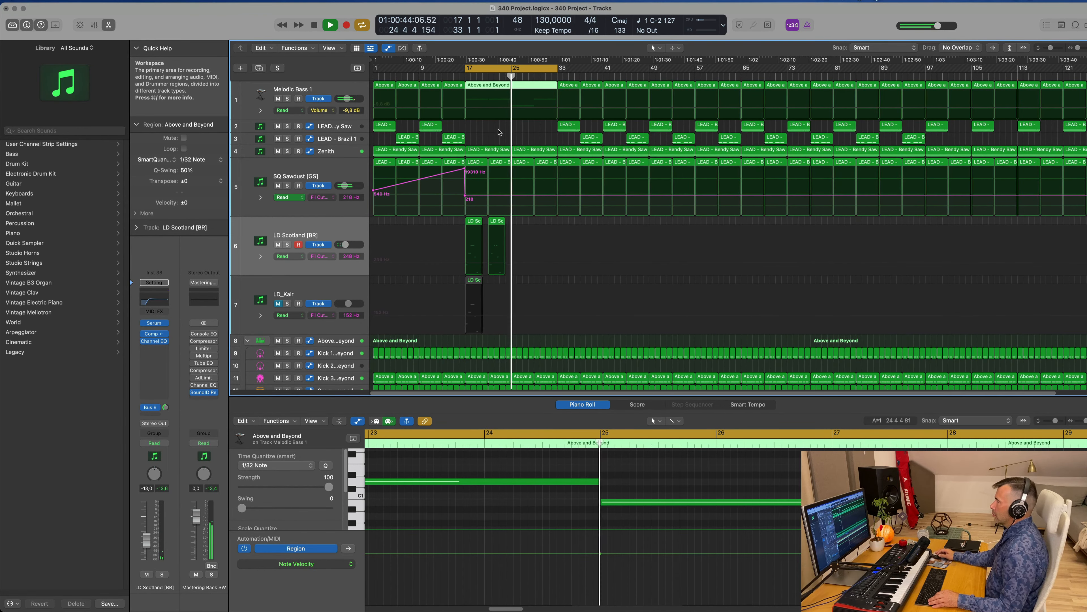
Raise the Melodic Bass 1 note starting at bar 25 by one semitone and play from bar 25
click(715, 502)
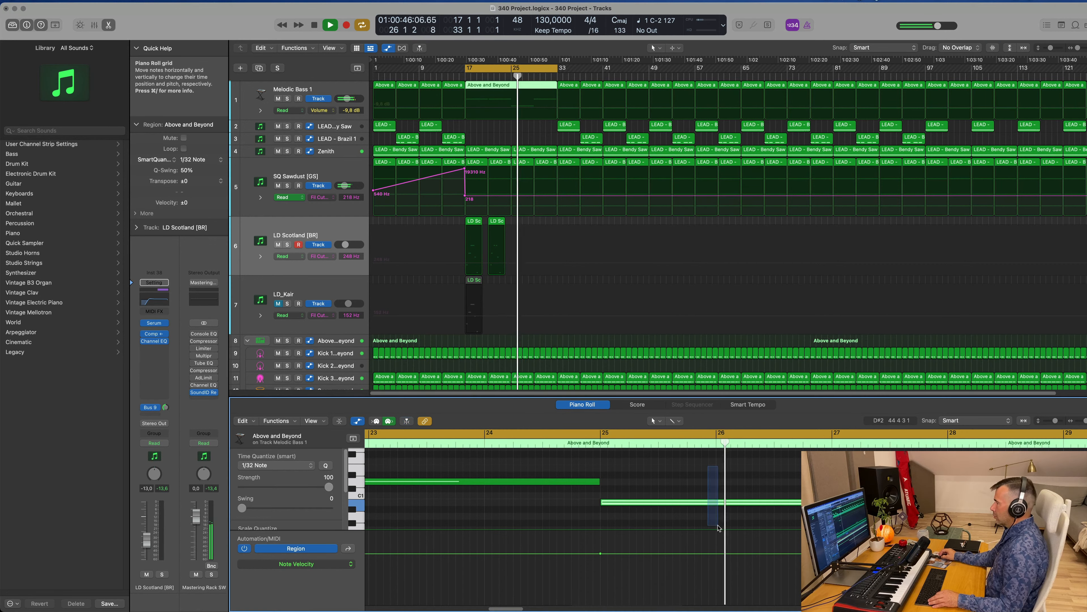
key(alt+Up)
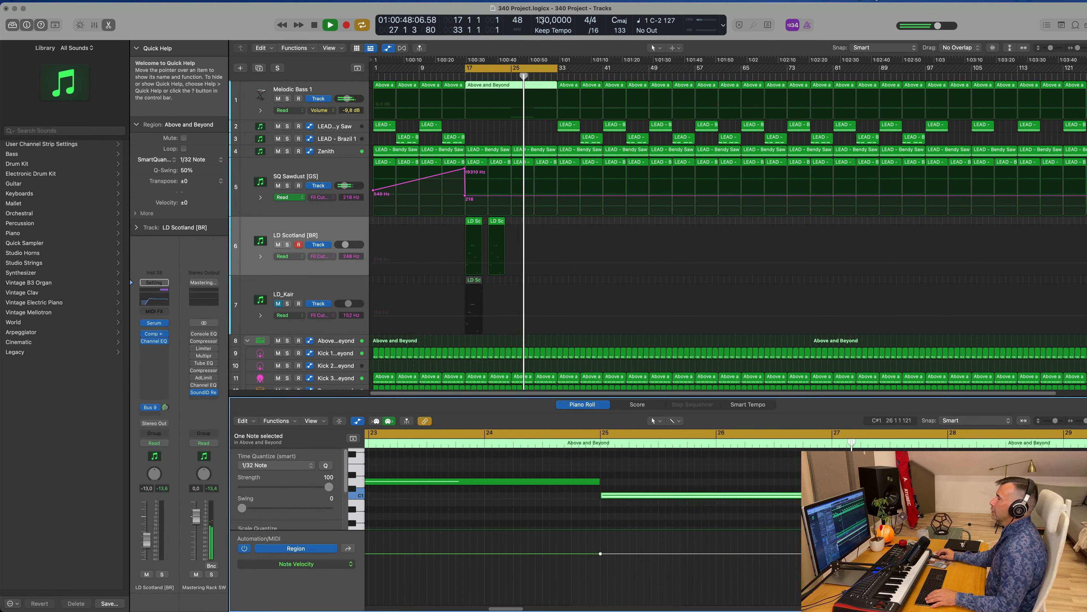
click(507, 76)
scroll(483, 134, left, 2)
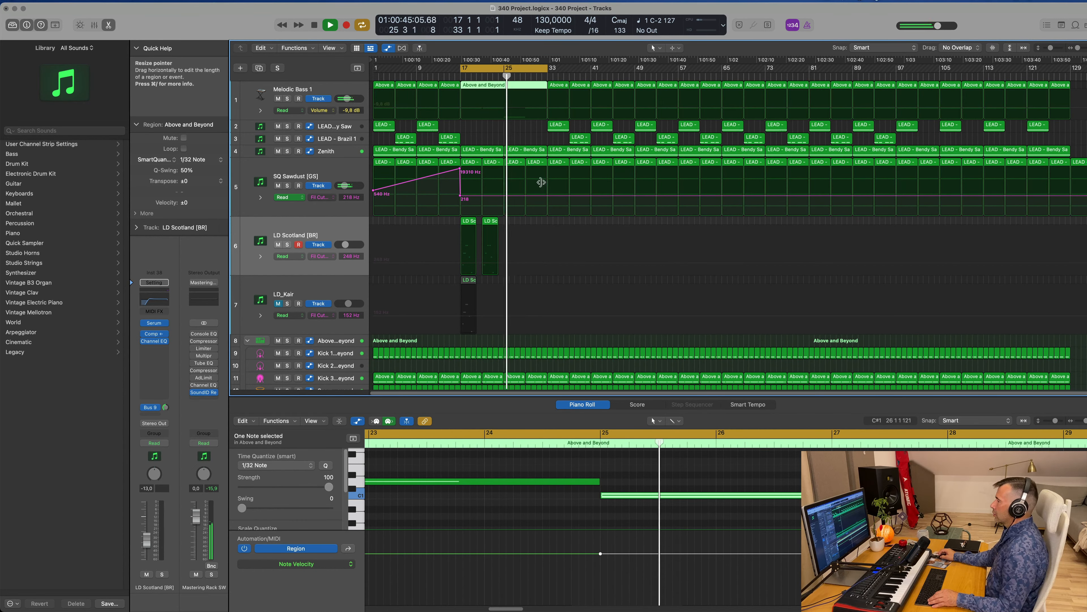
Try the bass note at bar 25 four semitones higher, lower it by two semitones and replay from bar 17
key(alt+Up)
key(alt+Up)
key(alt+Up)
key(alt+Up)
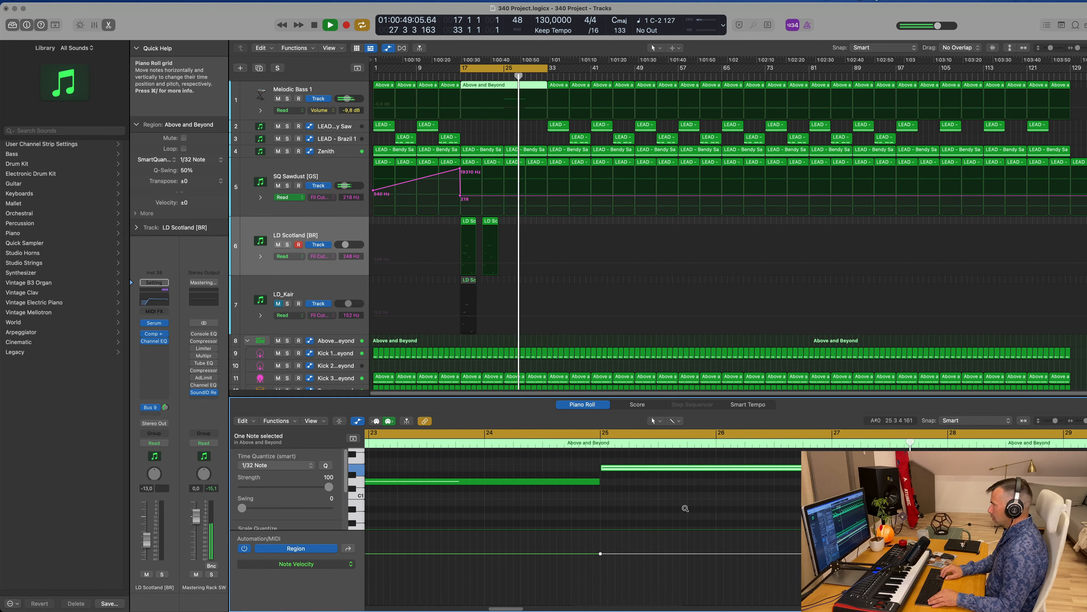
key(alt+Down)
key(alt+Down)
key(space)
key(space)
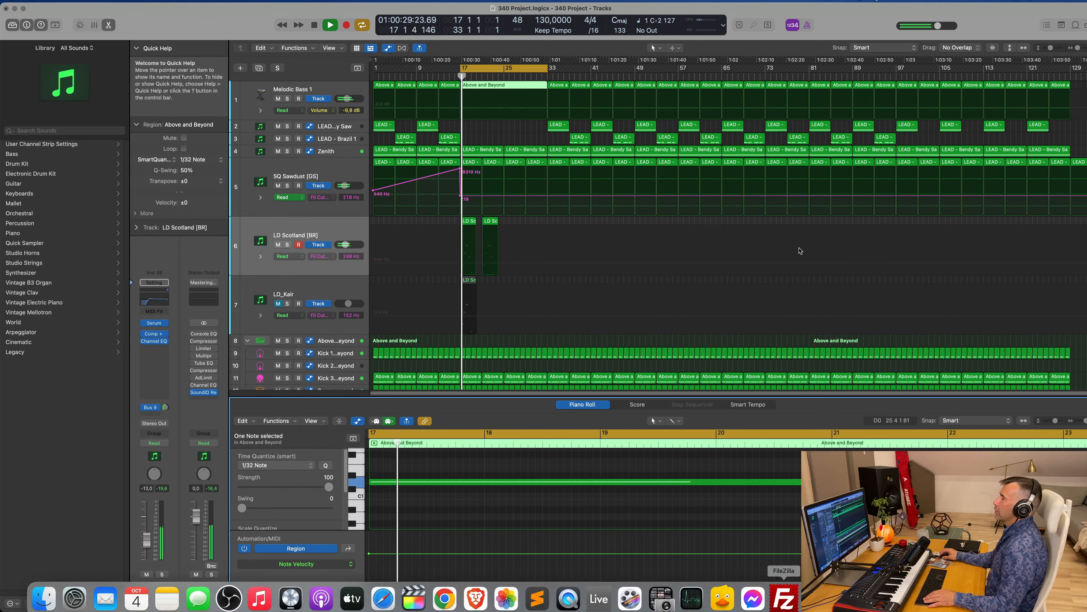